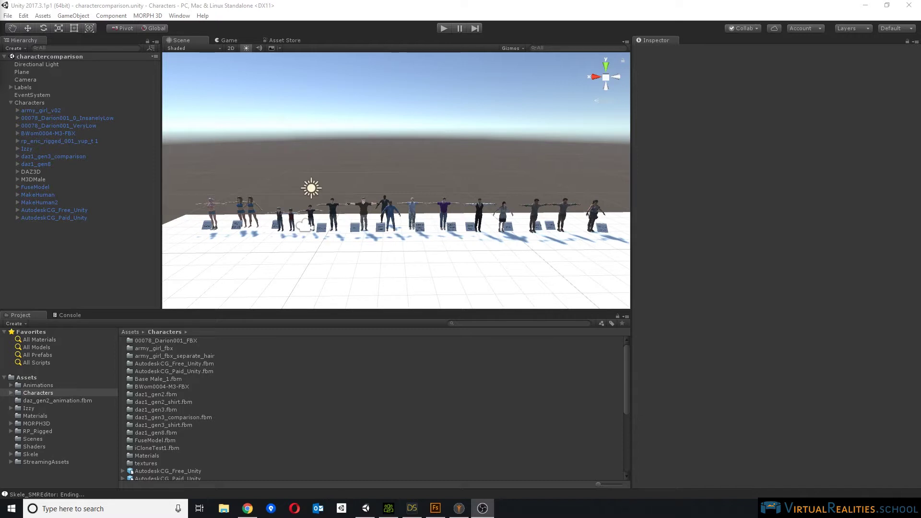
Select the Izzy iClone character in the scene and frame it to examine its full figure.
{"action": "left_click", "coordinate": [211, 212]}
{"action": "left_click_drag", "start_coordinate": [341, 182], "coordinate": [369, 163], "text": "alt"}
{"action": "key", "text": "f"}
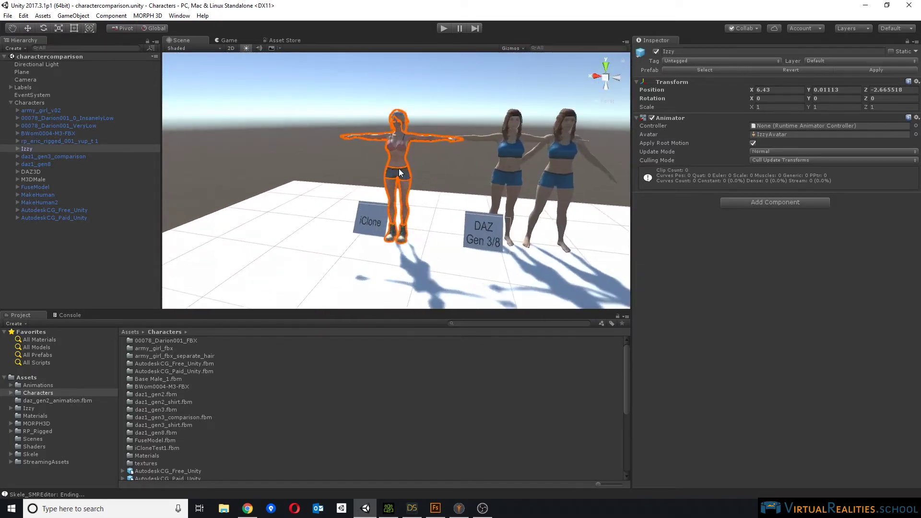
{"action": "left_click_drag", "start_coordinate": [416, 153], "coordinate": [384, 73], "text": "alt"}
{"action": "scroll", "coordinate": [417, 88], "scroll_direction": "down", "scroll_amount": 5}
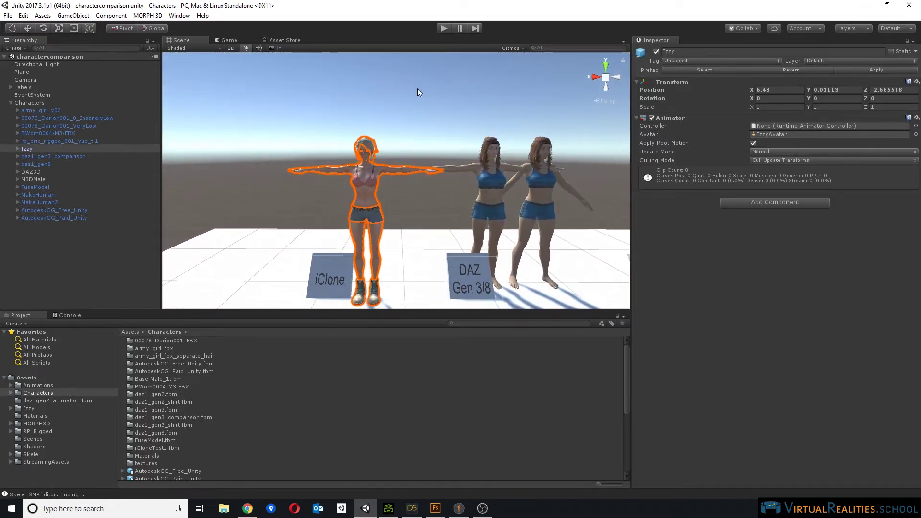
{"action": "scroll", "coordinate": [419, 87], "scroll_direction": "down", "scroll_amount": 2}
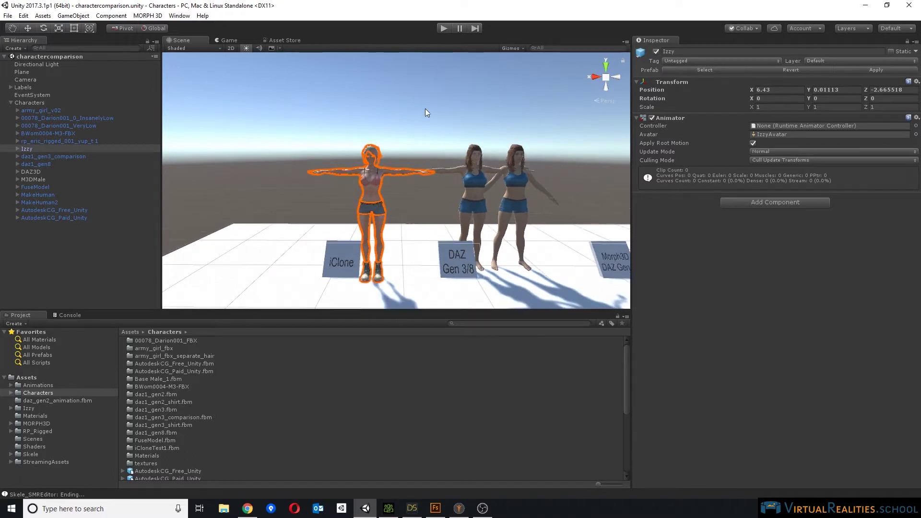
View the "Izzy - iClone Character" asset page in Chrome and return to the Unity scene.
{"action": "left_click", "coordinate": [247, 509]}
{"action": "left_click", "coordinate": [28, 7]}
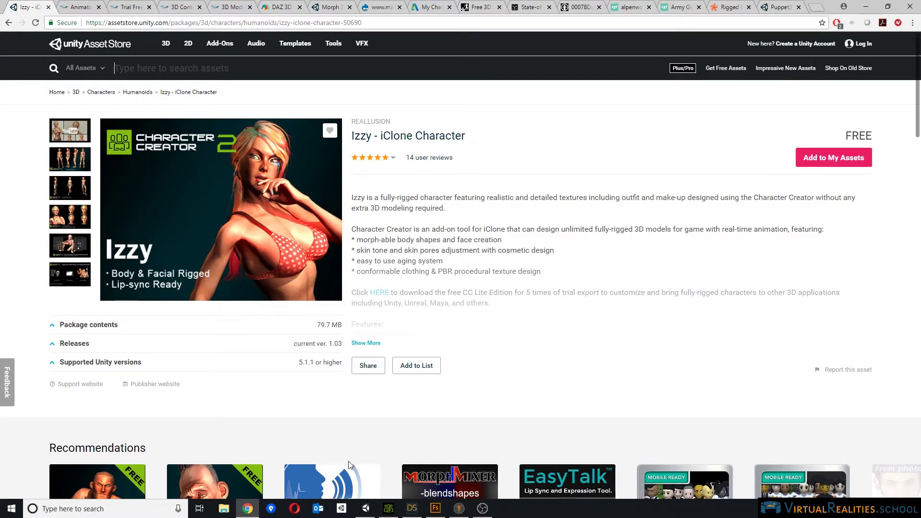
{"action": "left_click", "coordinate": [365, 508]}
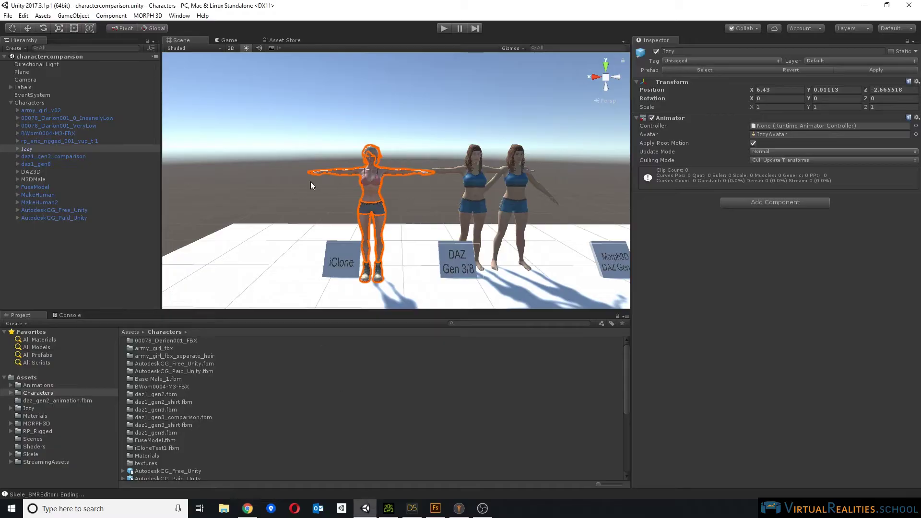
Expand Izzy's hierarchy, collapse its bone root, and inspect the separate Boots, Bra, RL_G6_Hair and short_jeans meshes.
{"action": "left_click", "coordinate": [17, 149], "text": "alt"}
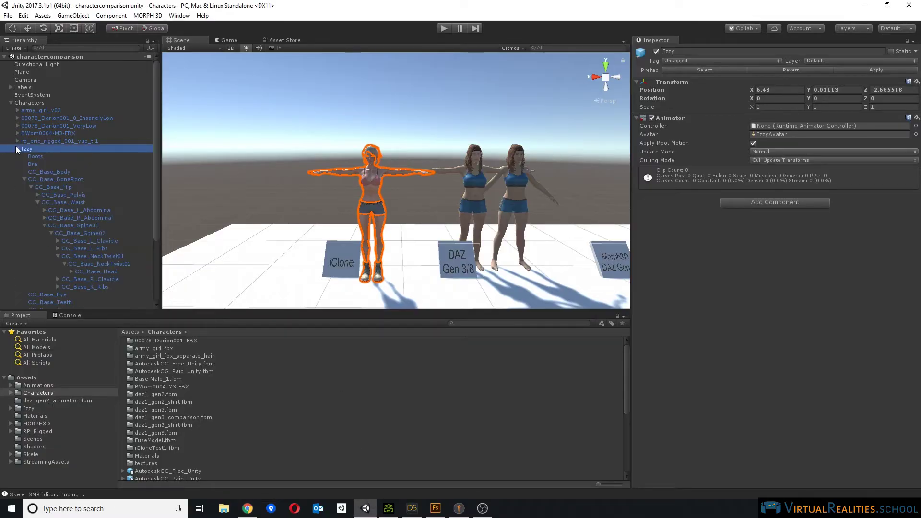
{"action": "left_click", "coordinate": [24, 180]}
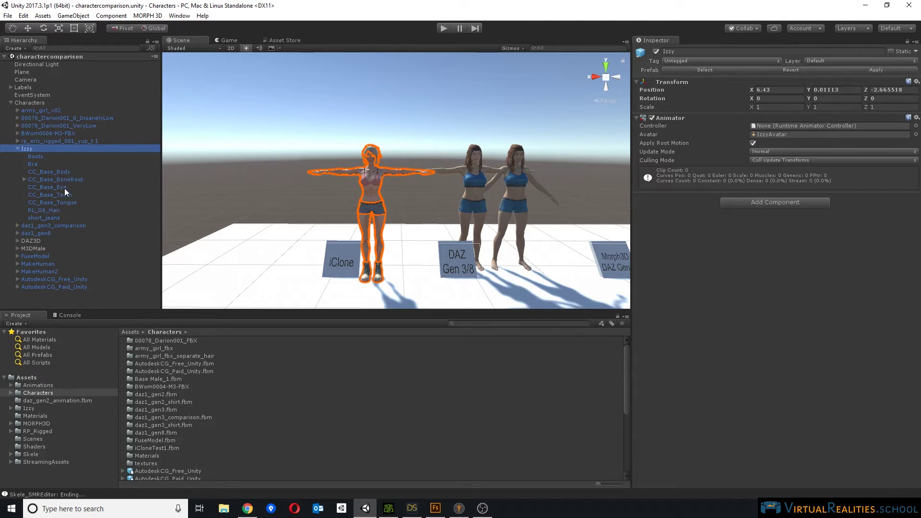
{"action": "left_click", "coordinate": [44, 157]}
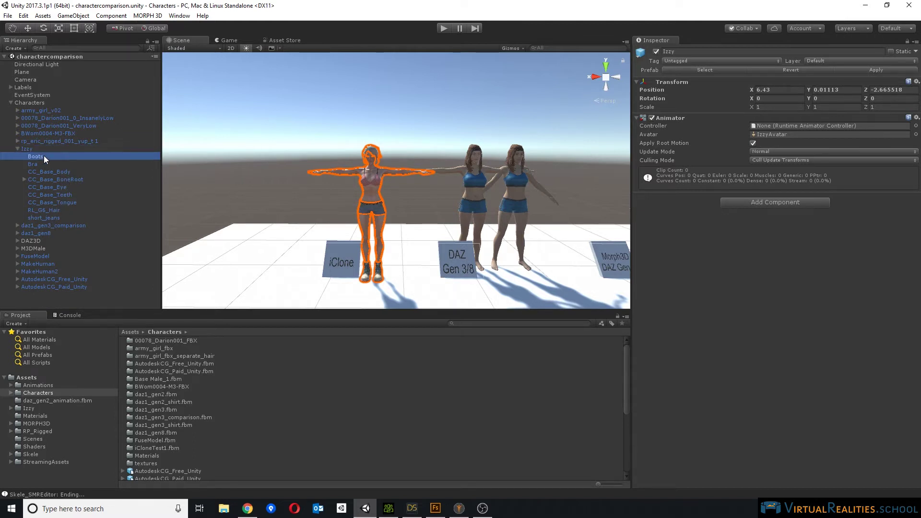
{"action": "left_click", "coordinate": [44, 165]}
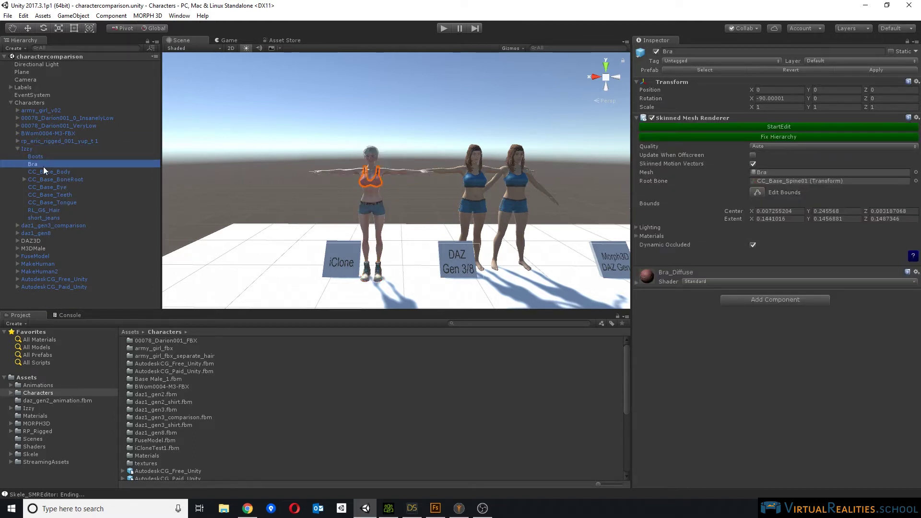
{"action": "left_click", "coordinate": [47, 217]}
{"action": "left_click", "coordinate": [50, 211]}
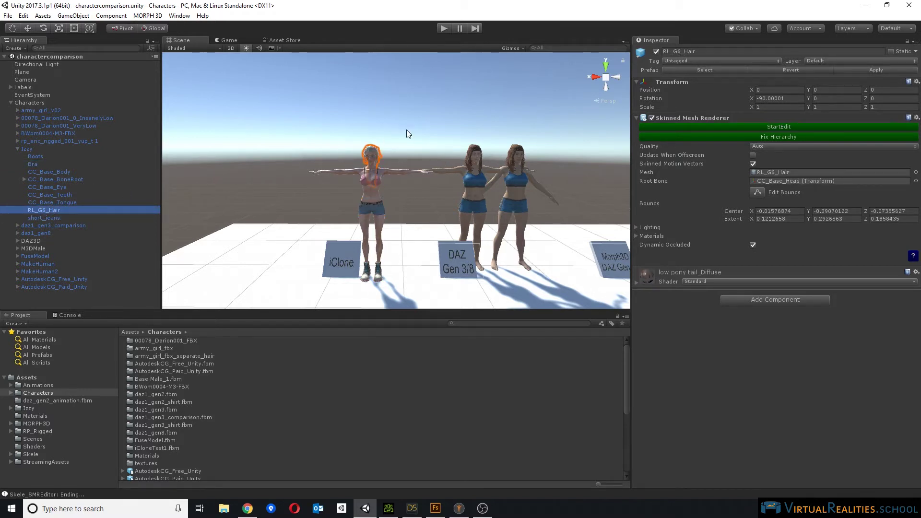
{"action": "left_click", "coordinate": [50, 218]}
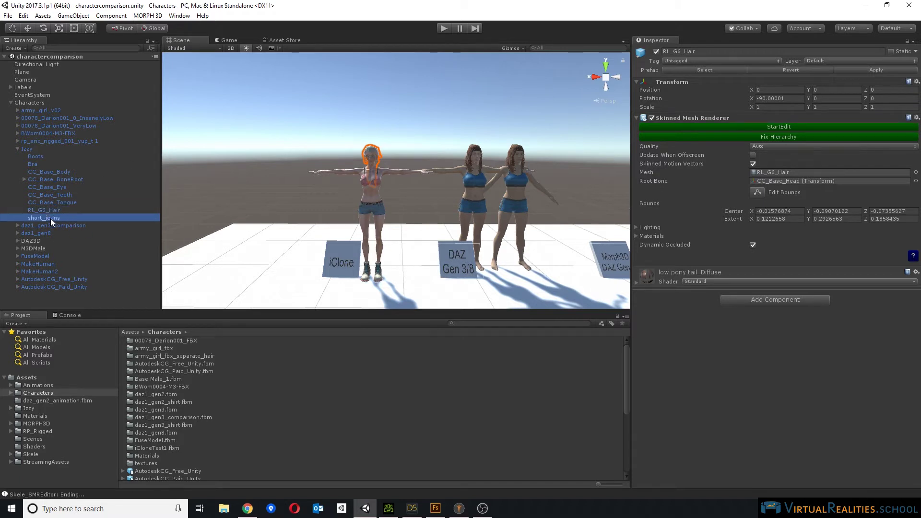
{"action": "left_click", "coordinate": [39, 164]}
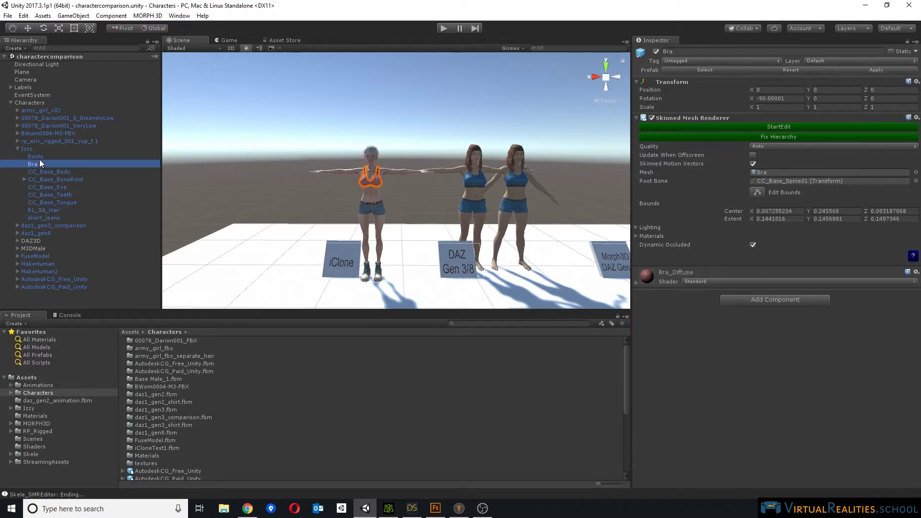
Deactivate Izzy's Boots object to examine the feet underneath, and reactivate it.
{"action": "left_click", "coordinate": [35, 156]}
{"action": "scroll", "coordinate": [325, 203], "scroll_direction": "up", "scroll_amount": 4}
{"action": "left_click", "coordinate": [655, 51]}
{"action": "right_click_drag", "start_coordinate": [404, 131], "coordinate": [412, 210]}
{"action": "key", "text": "w"}
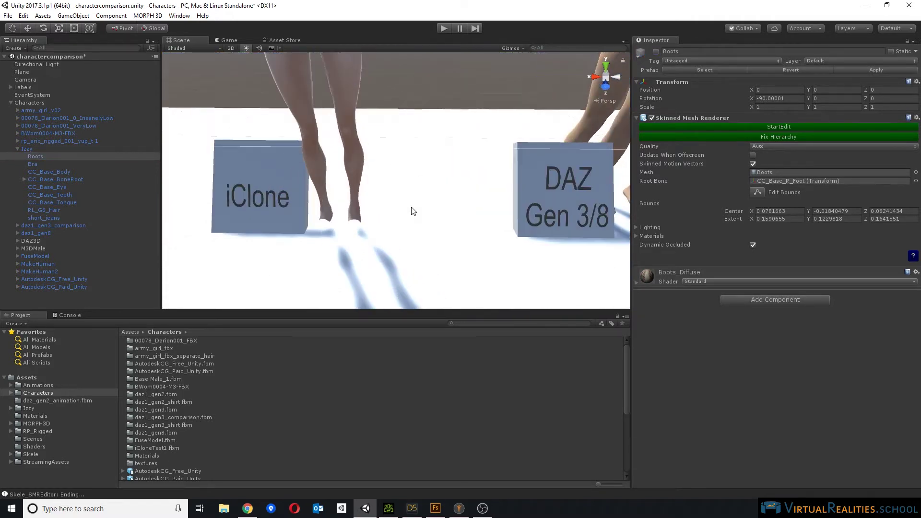
{"action": "scroll", "coordinate": [408, 182], "scroll_direction": "down", "scroll_amount": 3}
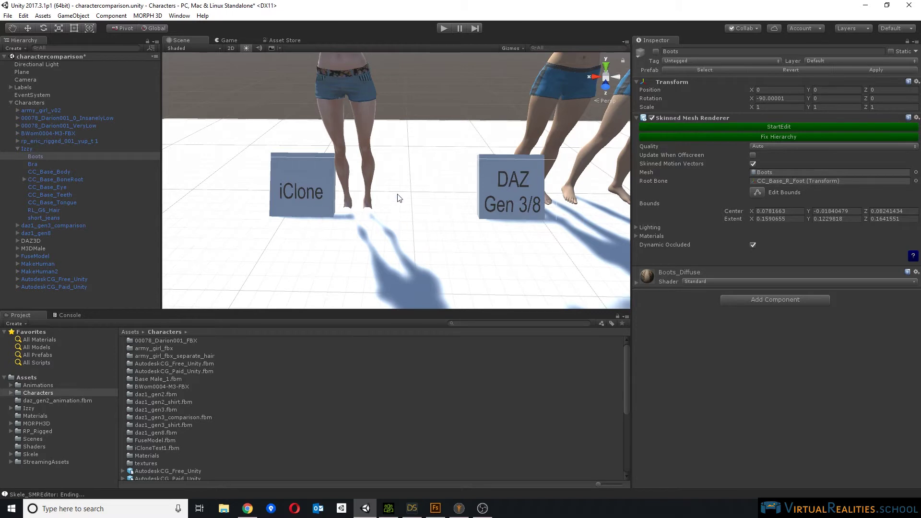
{"action": "middle_click_drag", "start_coordinate": [397, 194], "coordinate": [352, 206]}
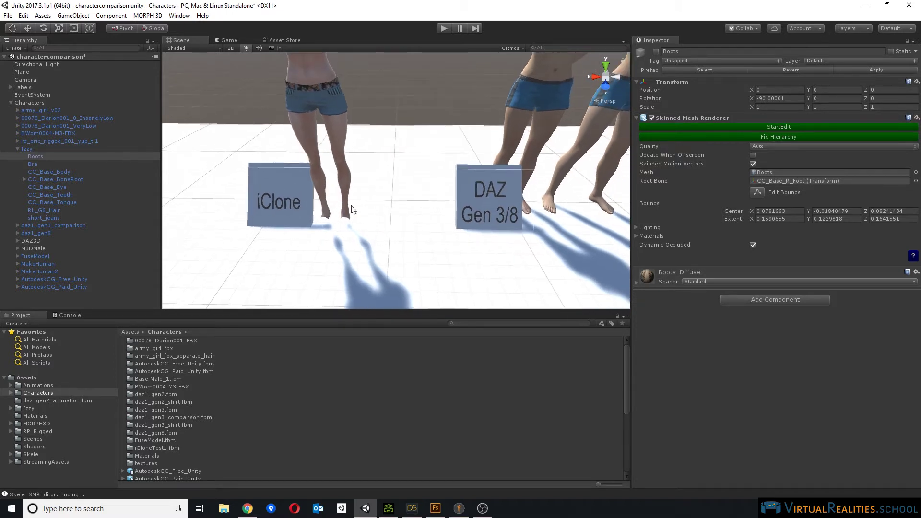
{"action": "left_click", "coordinate": [656, 51]}
Examine the full list of facial blend shapes on Izzy's CC_Base_Body mesh and collapse the list.
{"action": "right_click_drag", "start_coordinate": [438, 98], "coordinate": [349, 155]}
{"action": "left_click", "coordinate": [341, 155]}
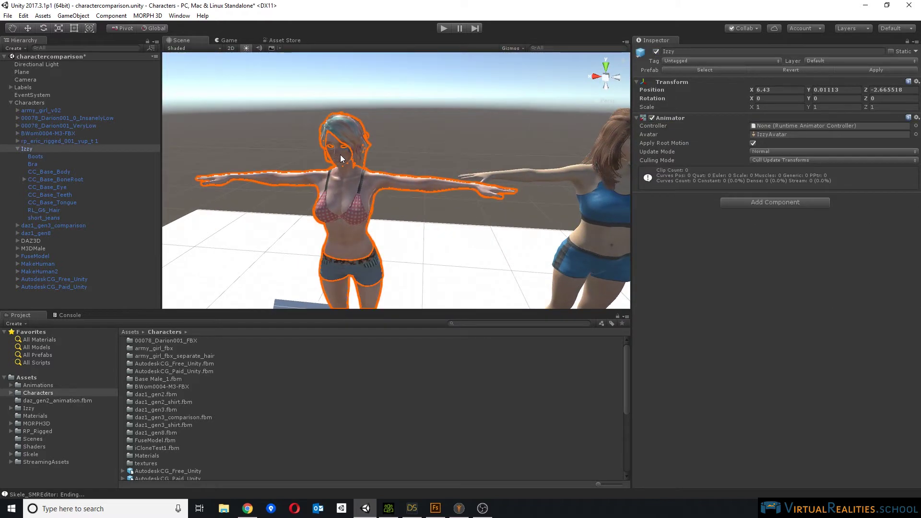
{"action": "left_click", "coordinate": [60, 171]}
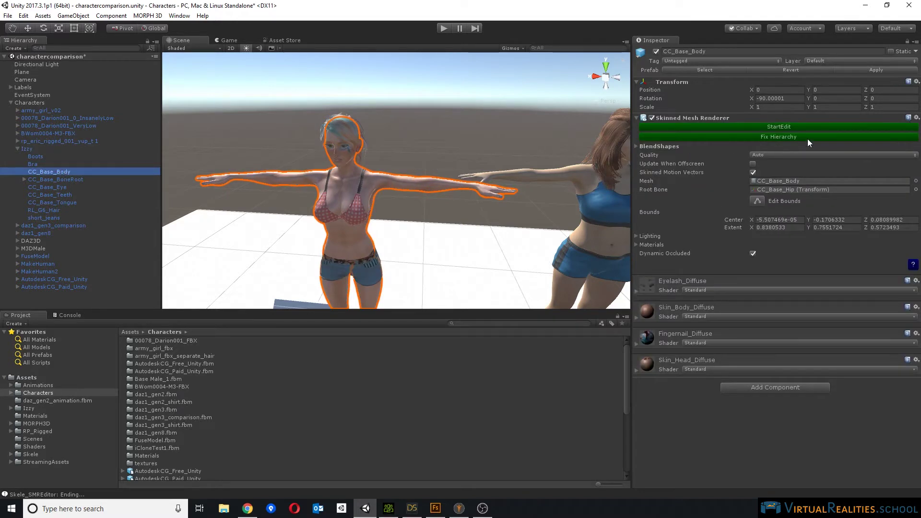
{"action": "left_click", "coordinate": [635, 146]}
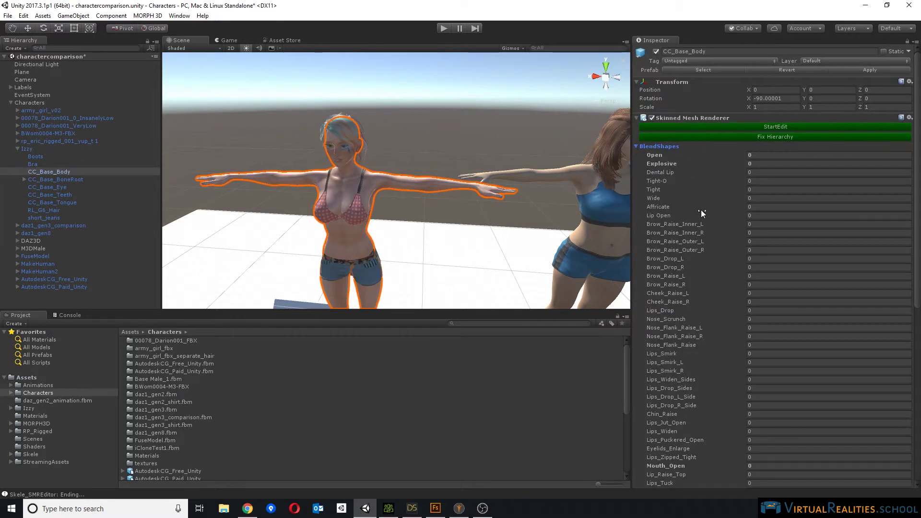
{"action": "scroll", "coordinate": [701, 209], "scroll_direction": "down", "scroll_amount": 10}
{"action": "scroll", "coordinate": [713, 230], "scroll_direction": "up", "scroll_amount": 8}
{"action": "scroll", "coordinate": [714, 226], "scroll_direction": "up", "scroll_amount": 1}
{"action": "scroll", "coordinate": [657, 209], "scroll_direction": "down", "scroll_amount": 5}
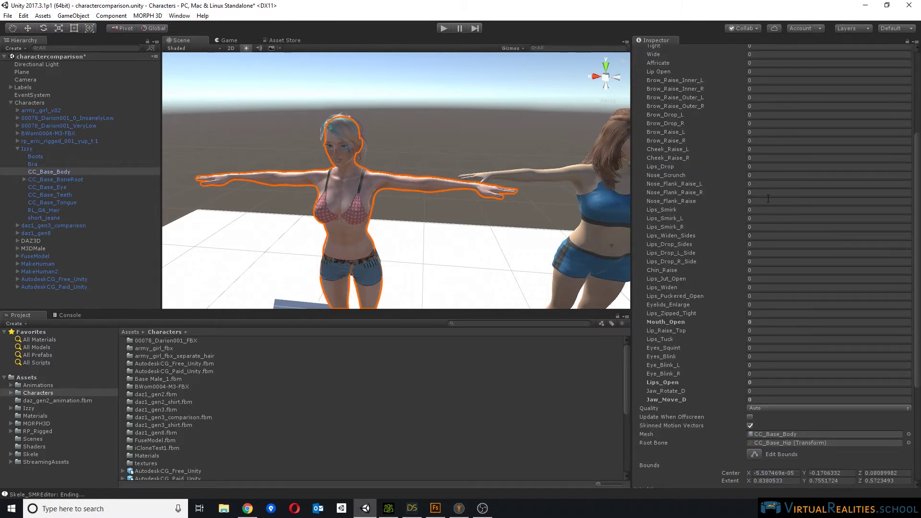
{"action": "scroll", "coordinate": [767, 200], "scroll_direction": "up", "scroll_amount": 5}
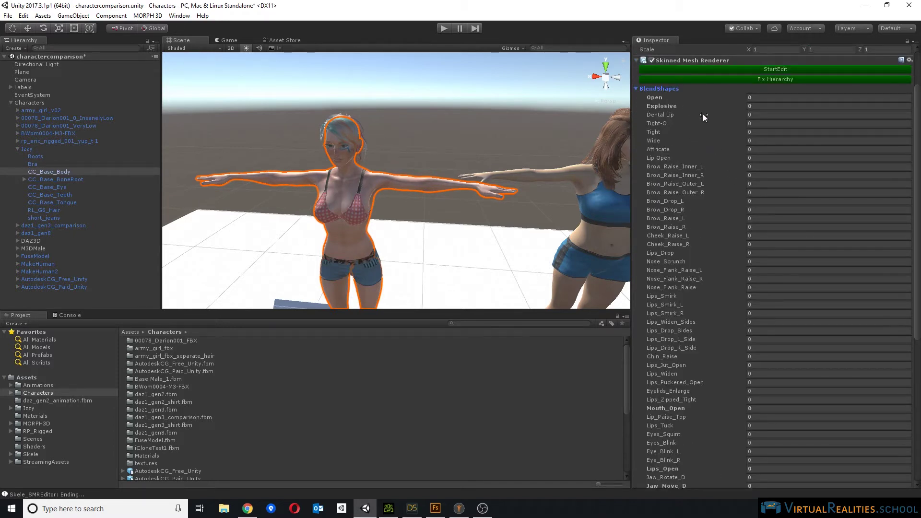
{"action": "scroll", "coordinate": [733, 257], "scroll_direction": "down", "scroll_amount": 5}
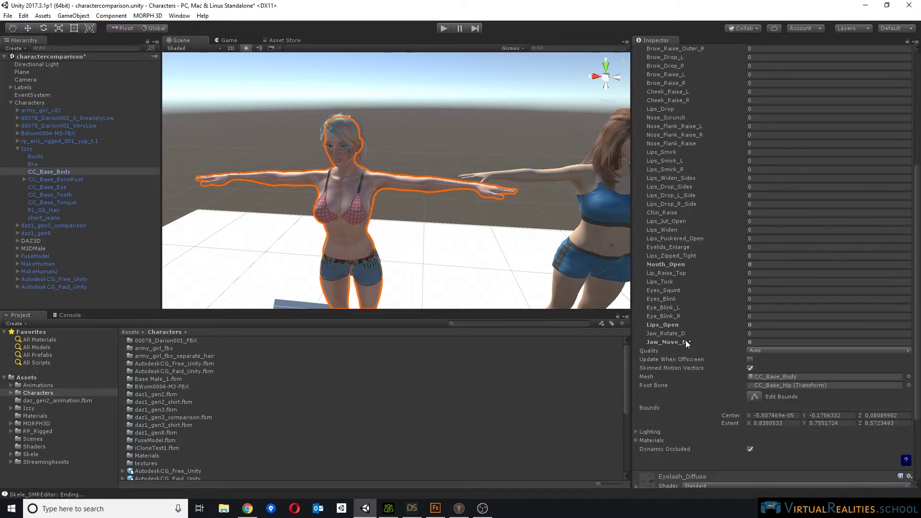
{"action": "scroll", "coordinate": [689, 240], "scroll_direction": "up", "scroll_amount": 3}
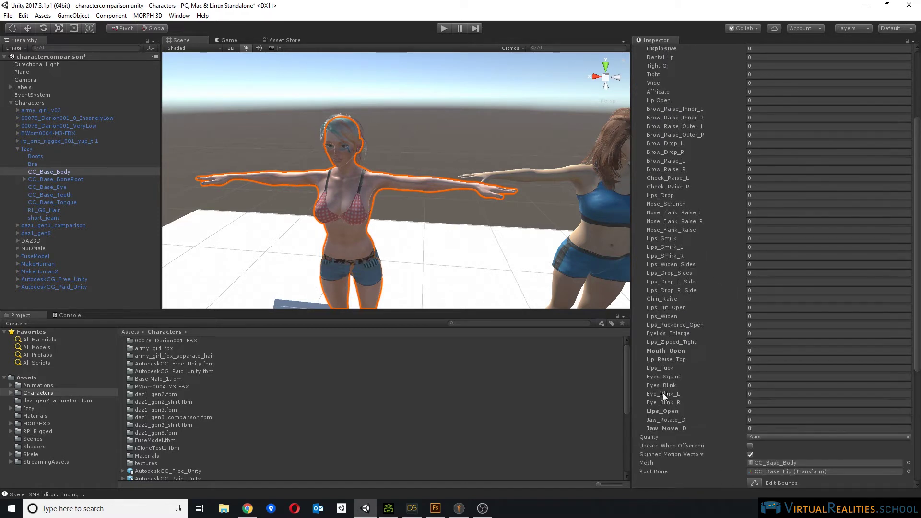
{"action": "scroll", "coordinate": [711, 369], "scroll_direction": "up", "scroll_amount": 3}
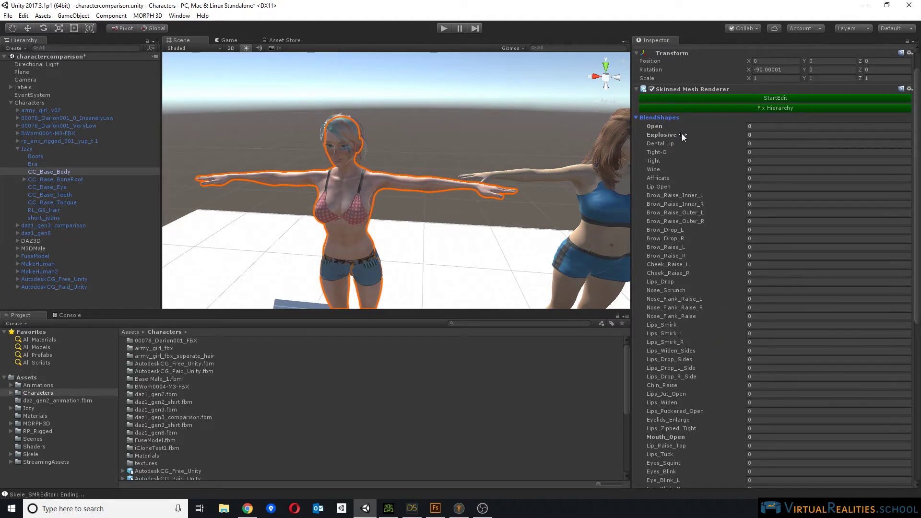
{"action": "scroll", "coordinate": [686, 221], "scroll_direction": "down", "scroll_amount": 5}
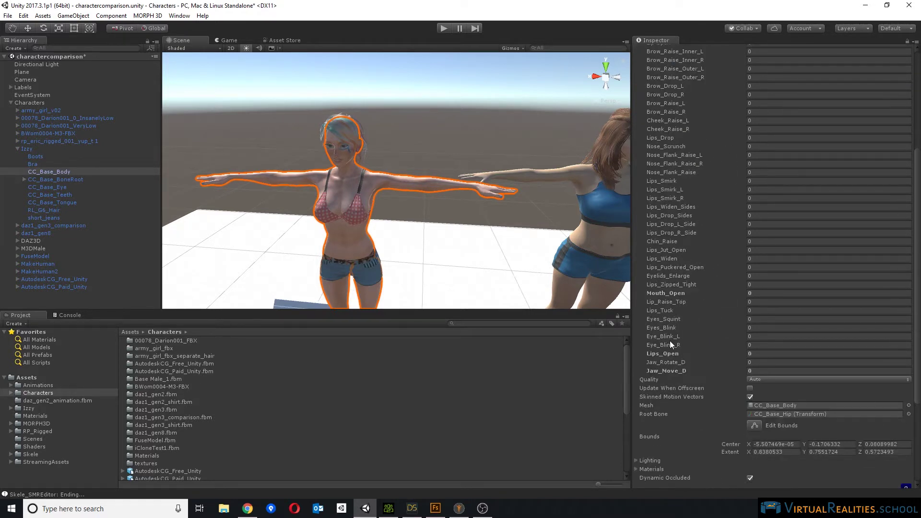
{"action": "scroll", "coordinate": [677, 339], "scroll_direction": "up", "scroll_amount": 3}
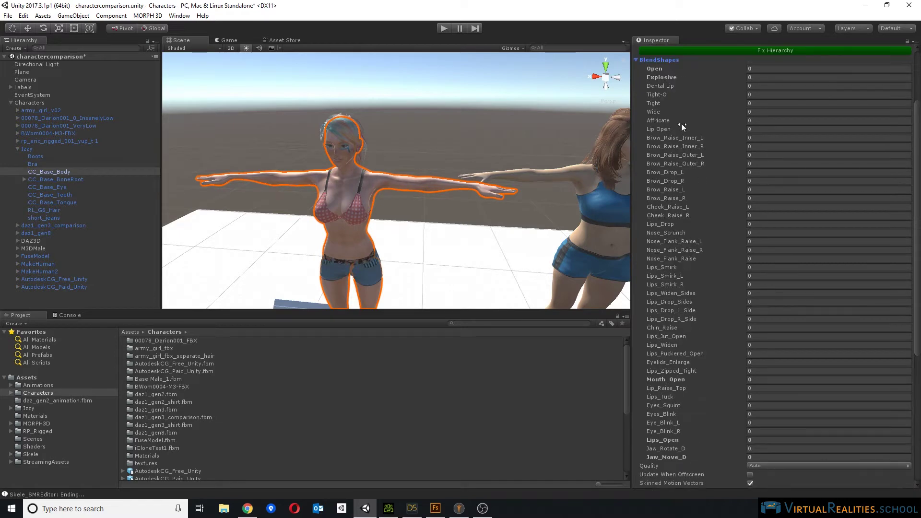
{"action": "scroll", "coordinate": [681, 122], "scroll_direction": "up", "scroll_amount": 2}
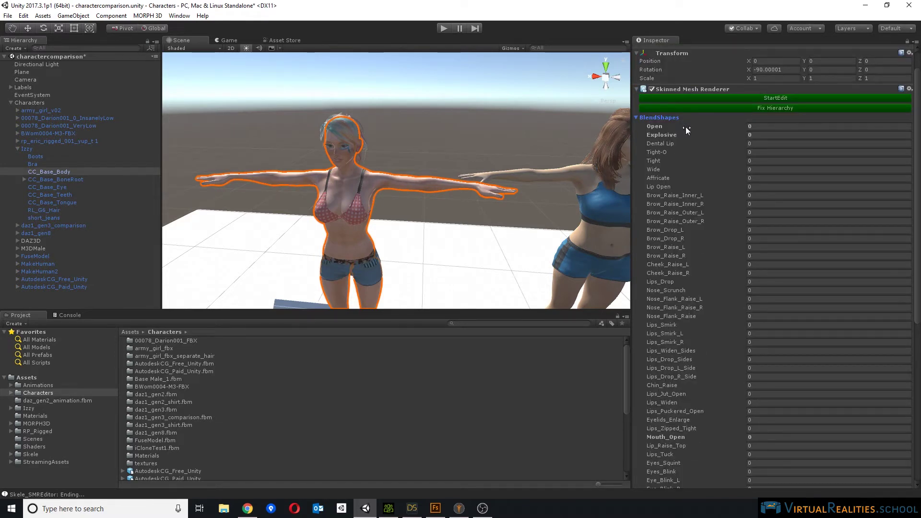
{"action": "scroll", "coordinate": [727, 277], "scroll_direction": "down", "scroll_amount": 4}
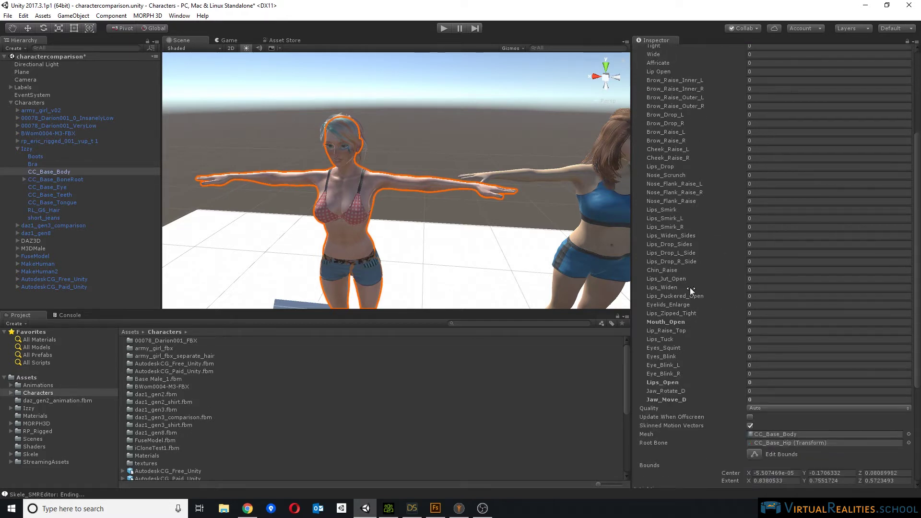
{"action": "scroll", "coordinate": [692, 233], "scroll_direction": "up", "scroll_amount": 4}
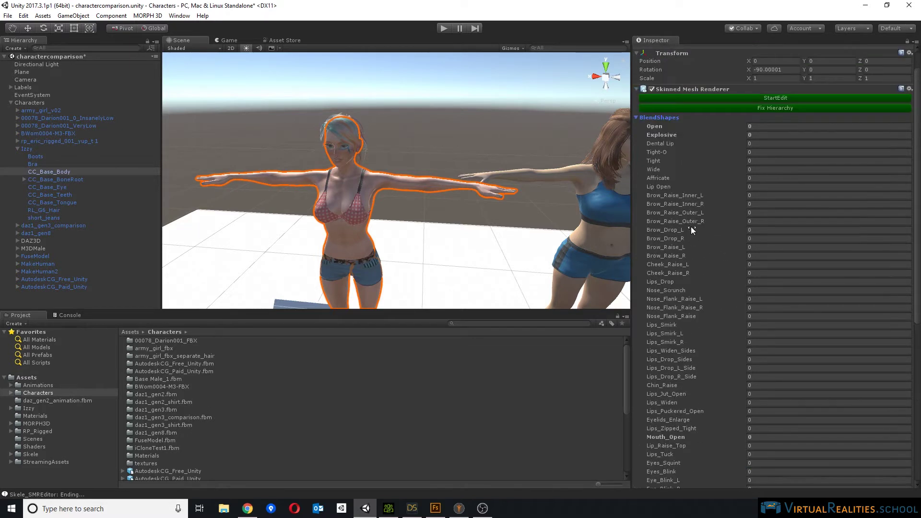
{"action": "left_click", "coordinate": [637, 118]}
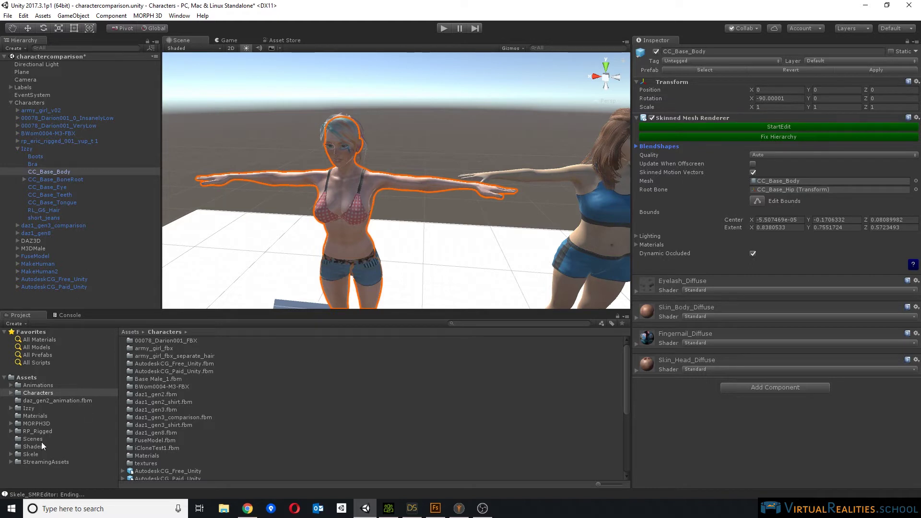
Start skeleton editing on CC_Base_Body and examine its bone points from the torso down to the feet.
{"action": "left_click", "coordinate": [788, 127]}
{"action": "scroll", "coordinate": [364, 161], "scroll_direction": "up", "scroll_amount": 6}
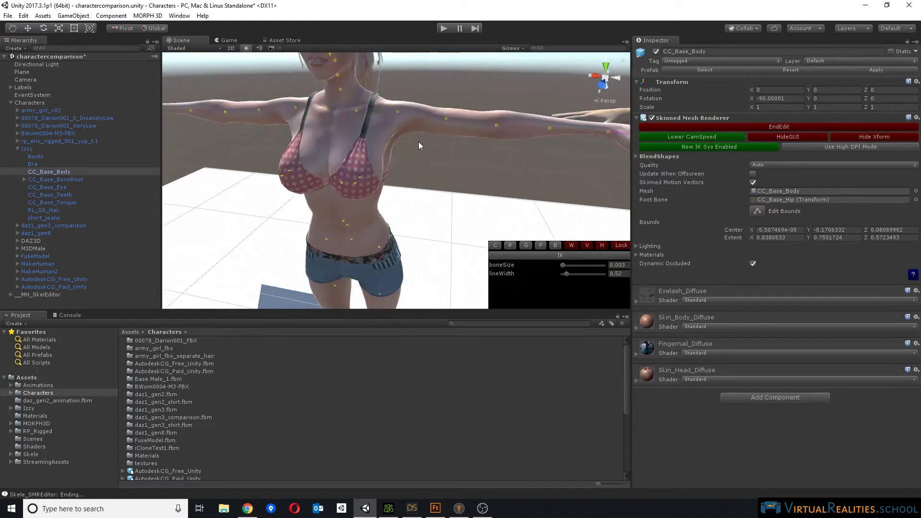
{"action": "scroll", "coordinate": [378, 180], "scroll_direction": "down", "scroll_amount": 5}
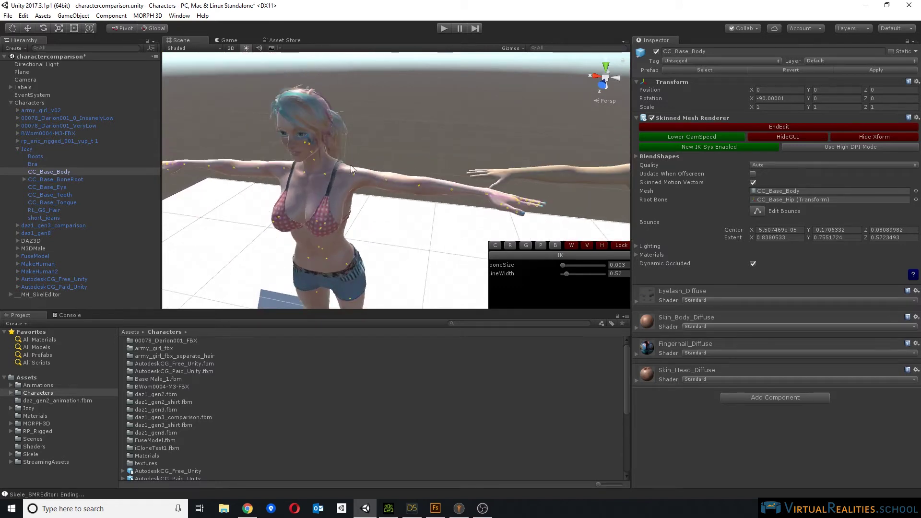
{"action": "right_click_drag", "start_coordinate": [384, 181], "coordinate": [370, 204]}
{"action": "scroll", "coordinate": [370, 203], "scroll_direction": "up", "scroll_amount": 5}
{"action": "scroll", "coordinate": [418, 153], "scroll_direction": "down", "scroll_amount": 2}
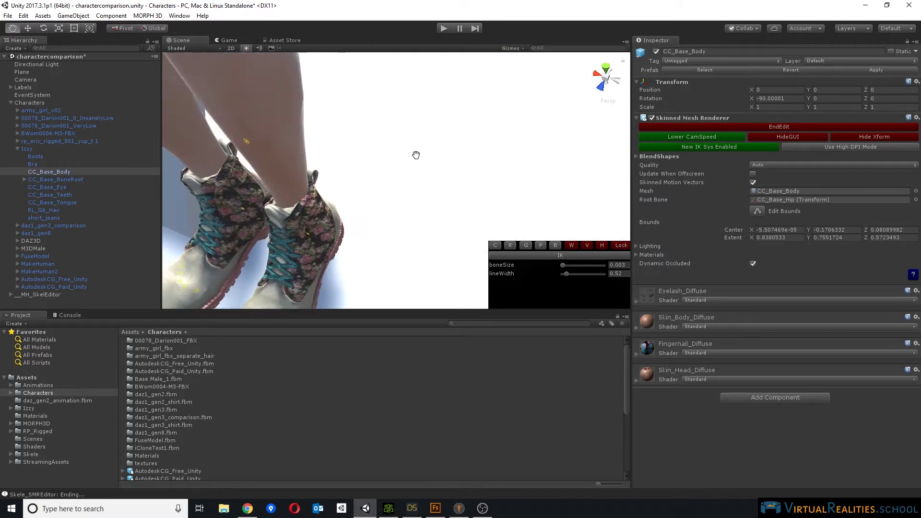
Select the CC_Base_Head bone on Izzy's skeleton.
{"action": "right_click_drag", "start_coordinate": [464, 116], "coordinate": [481, 174]}
{"action": "scroll", "coordinate": [350, 217], "scroll_direction": "down", "scroll_amount": 3}
{"action": "scroll", "coordinate": [408, 128], "scroll_direction": "up", "scroll_amount": 2}
{"action": "middle_click_drag", "start_coordinate": [386, 160], "coordinate": [438, 134]}
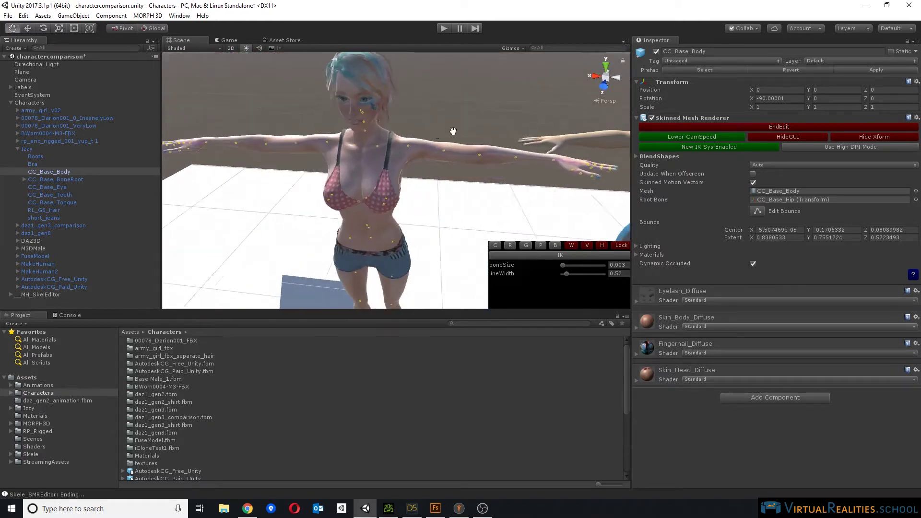
{"action": "scroll", "coordinate": [437, 135], "scroll_direction": "up", "scroll_amount": 3}
{"action": "right_click_drag", "start_coordinate": [438, 135], "coordinate": [378, 146]}
{"action": "scroll", "coordinate": [422, 157], "scroll_direction": "up", "scroll_amount": 2}
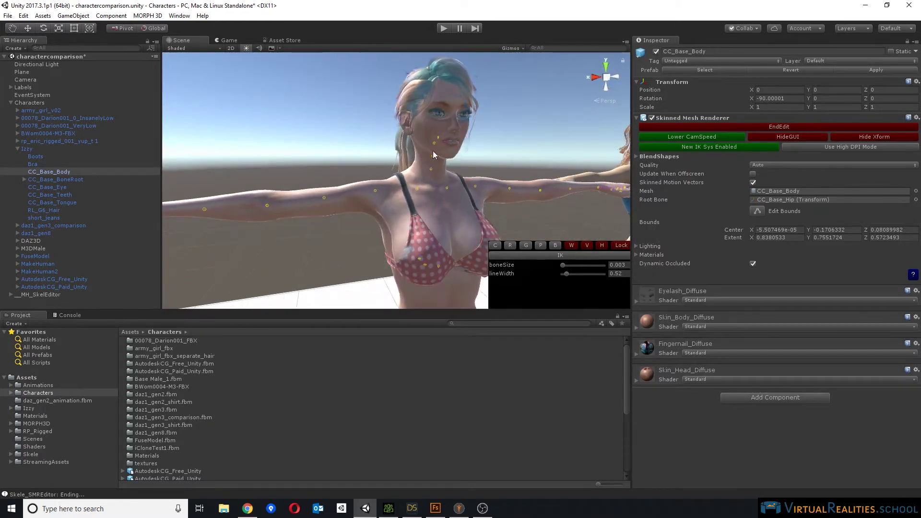
{"action": "left_click", "coordinate": [433, 142]}
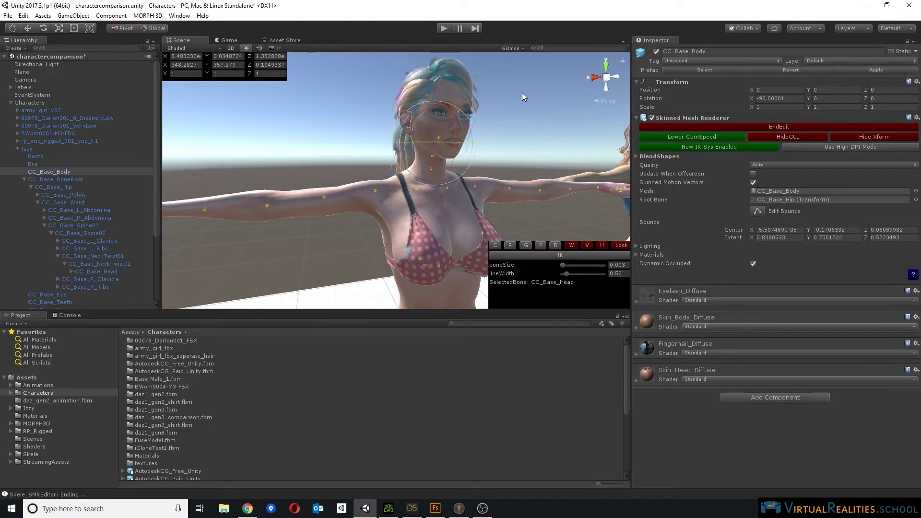
End skeleton editing on Izzy's CC_Base_Body mesh.
{"action": "middle_click_drag", "start_coordinate": [538, 94], "coordinate": [465, 139]}
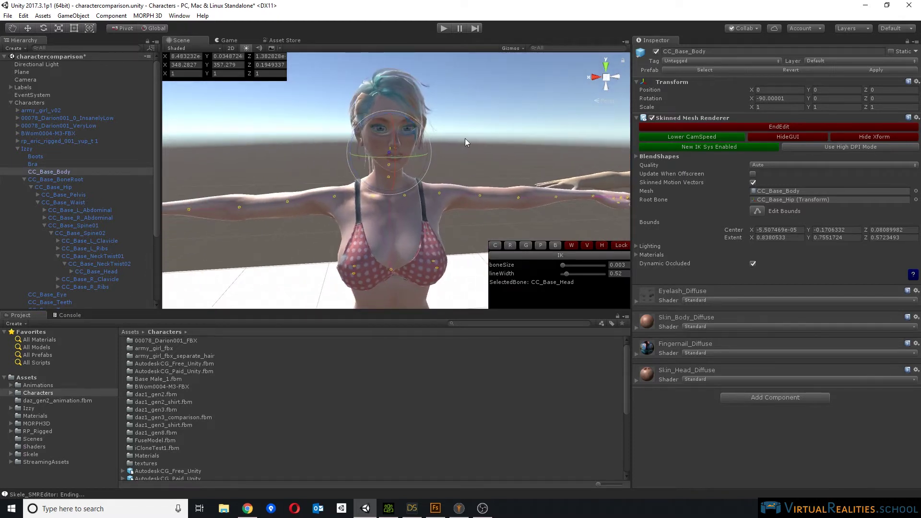
{"action": "left_click", "coordinate": [751, 127]}
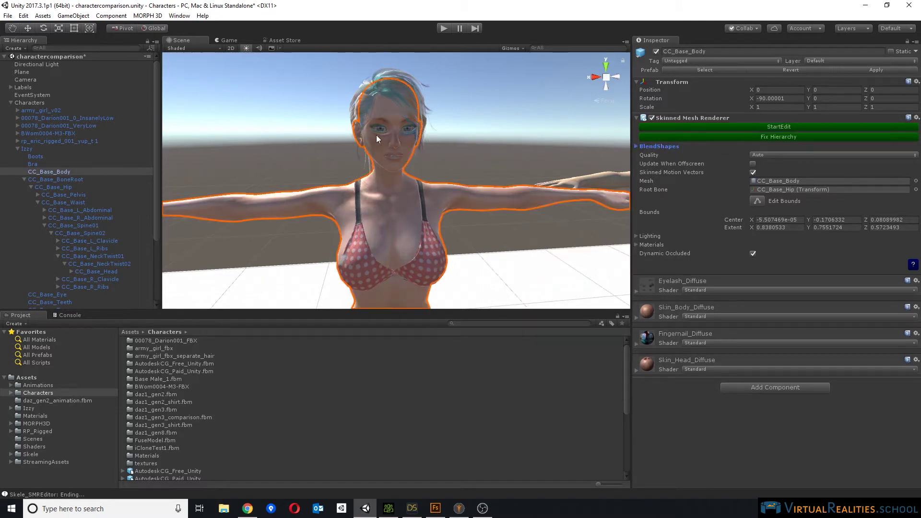
Switch to Character Creator and look over the standard female character and the hair templates in the content library.
{"action": "left_click", "coordinate": [388, 508]}
{"action": "scroll", "coordinate": [445, 207], "scroll_direction": "down", "scroll_amount": 3}
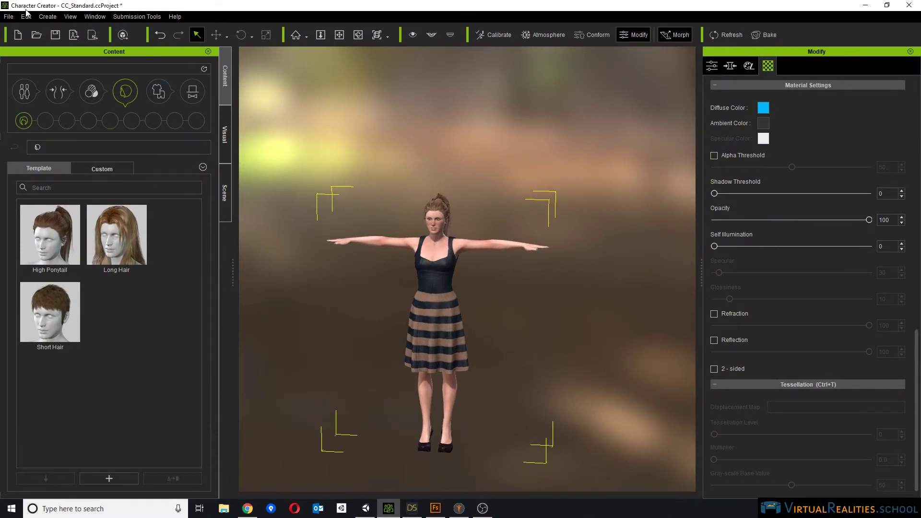
{"action": "scroll", "coordinate": [546, 229], "scroll_direction": "down", "scroll_amount": 3}
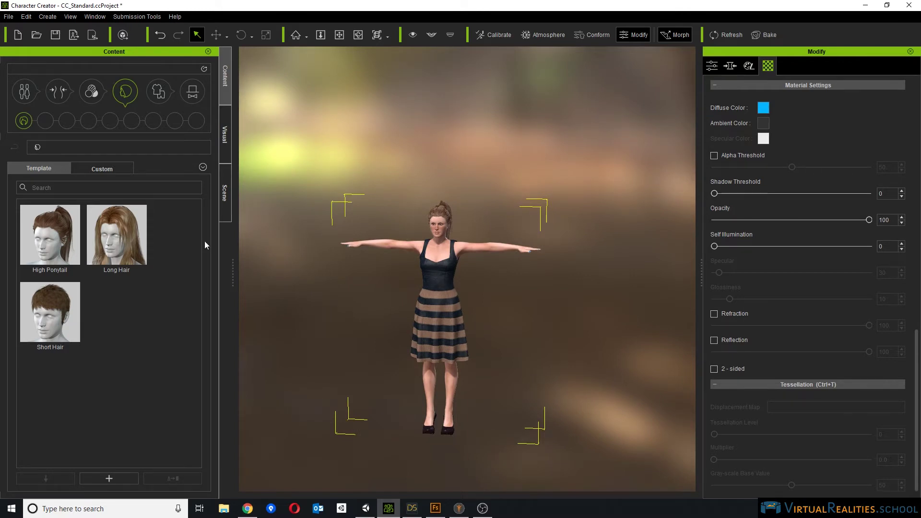
{"action": "left_click", "coordinate": [223, 136]}
{"action": "left_click", "coordinate": [225, 80]}
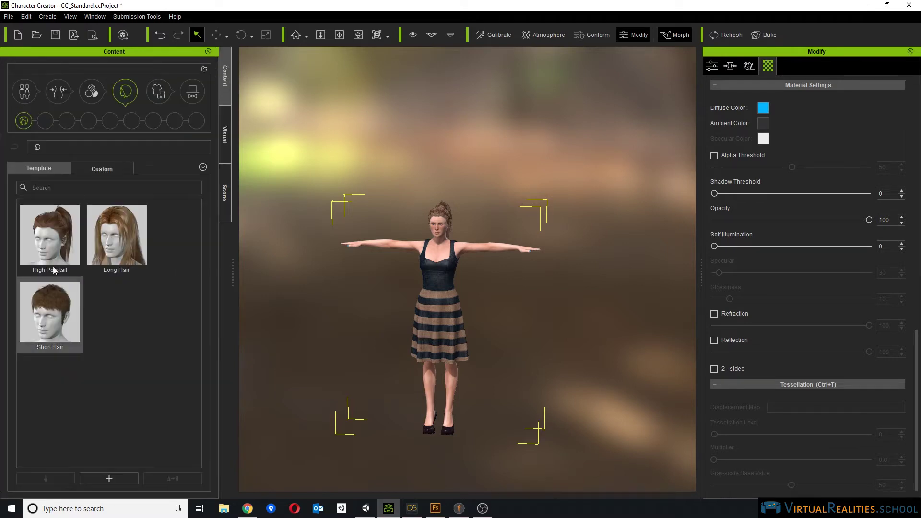
Open the clothing content in the library and browse the Underwear templates.
{"action": "left_click", "coordinate": [91, 91]}
{"action": "left_click", "coordinate": [158, 91]}
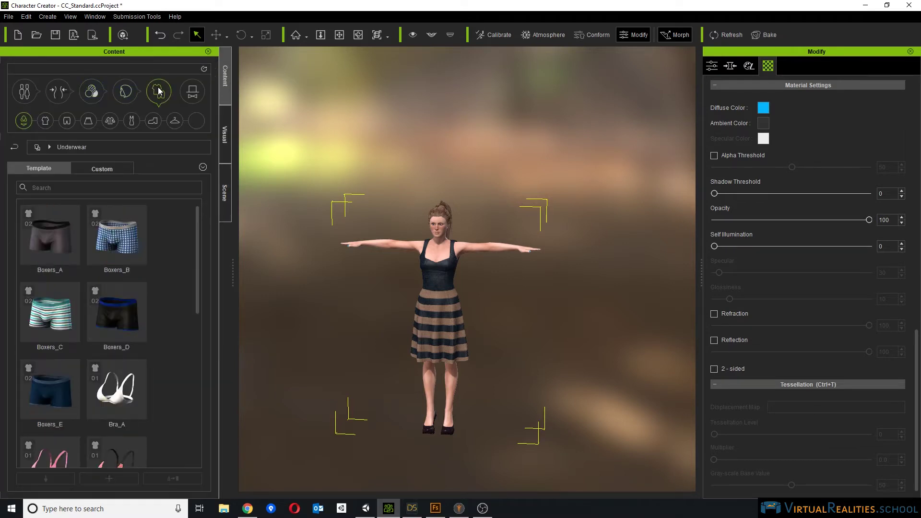
{"action": "scroll", "coordinate": [141, 338], "scroll_direction": "down", "scroll_amount": 5}
{"action": "scroll", "coordinate": [141, 338], "scroll_direction": "up", "scroll_amount": 5}
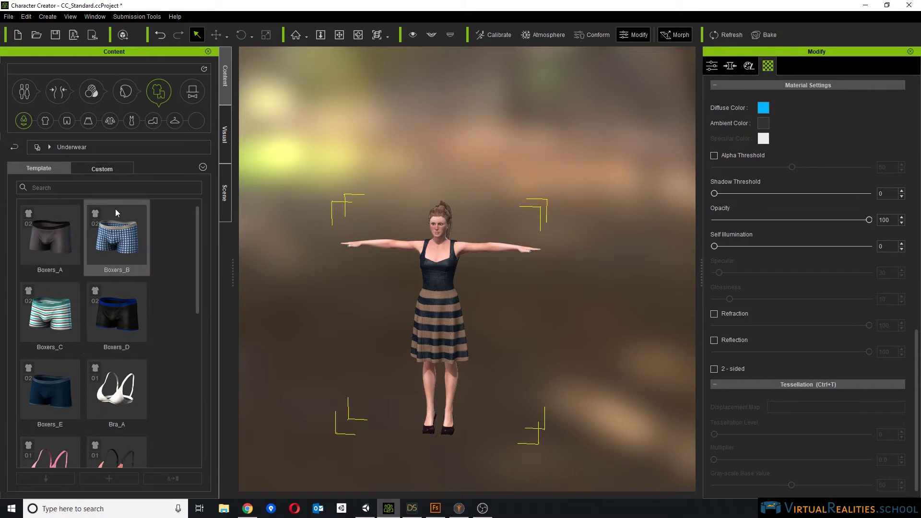
{"action": "scroll", "coordinate": [76, 415], "scroll_direction": "down", "scroll_amount": 5}
{"action": "scroll", "coordinate": [92, 403], "scroll_direction": "up", "scroll_amount": 5}
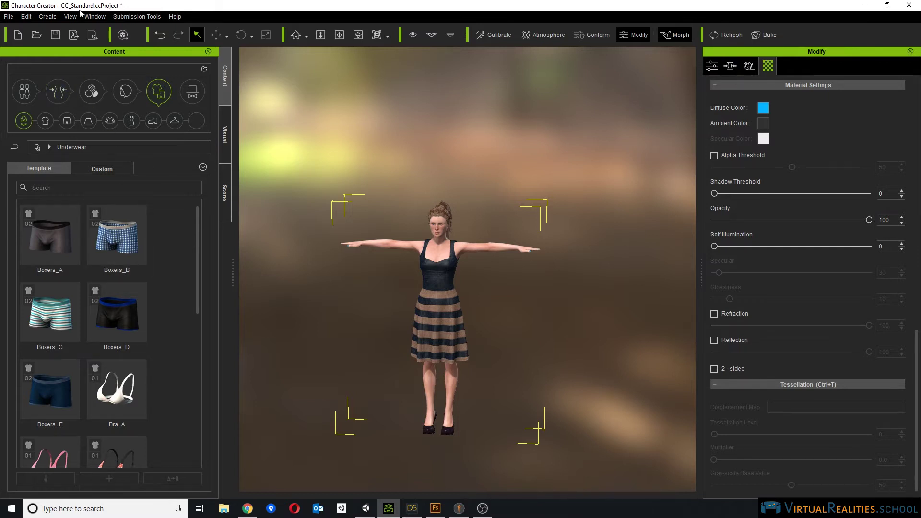
{"action": "scroll", "coordinate": [180, 257], "scroll_direction": "down", "scroll_amount": 5}
{"action": "scroll", "coordinate": [180, 261], "scroll_direction": "up", "scroll_amount": 5}
View the actor's body and head morph categories with their sliders, and return to the material settings.
{"action": "left_click", "coordinate": [730, 66]}
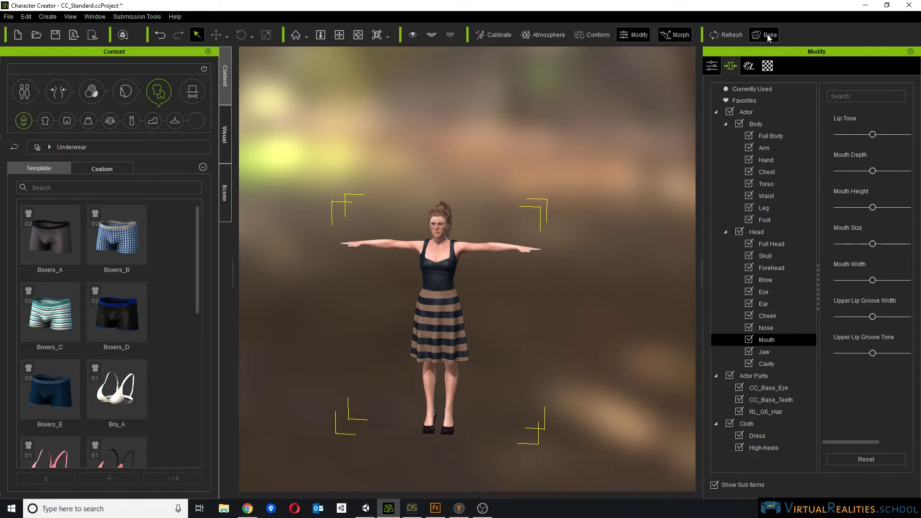
{"action": "left_click", "coordinate": [768, 66]}
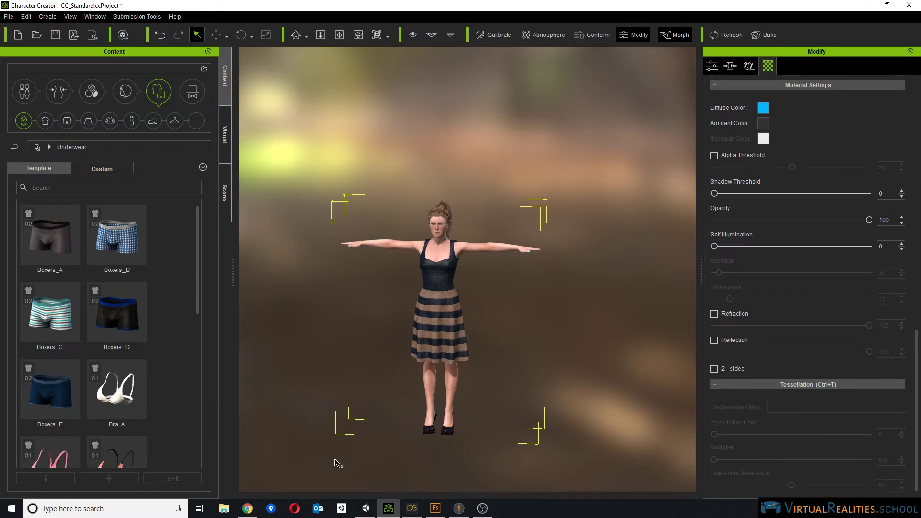
Switch to Chrome and examine the trial and full edition comparison for 3DXchange 7 Pipeline on the iClone pipeline page.
{"action": "left_click", "coordinate": [247, 508]}
{"action": "left_click", "coordinate": [79, 7]}
{"action": "scroll", "coordinate": [423, 192], "scroll_direction": "up", "scroll_amount": 15}
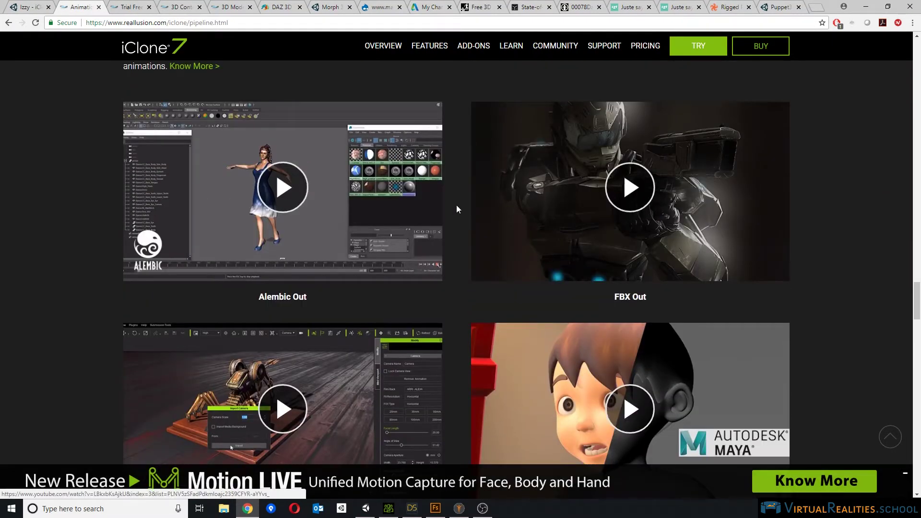
{"action": "scroll", "coordinate": [456, 205], "scroll_direction": "up", "scroll_amount": 7}
{"action": "scroll", "coordinate": [463, 209], "scroll_direction": "down", "scroll_amount": 20}
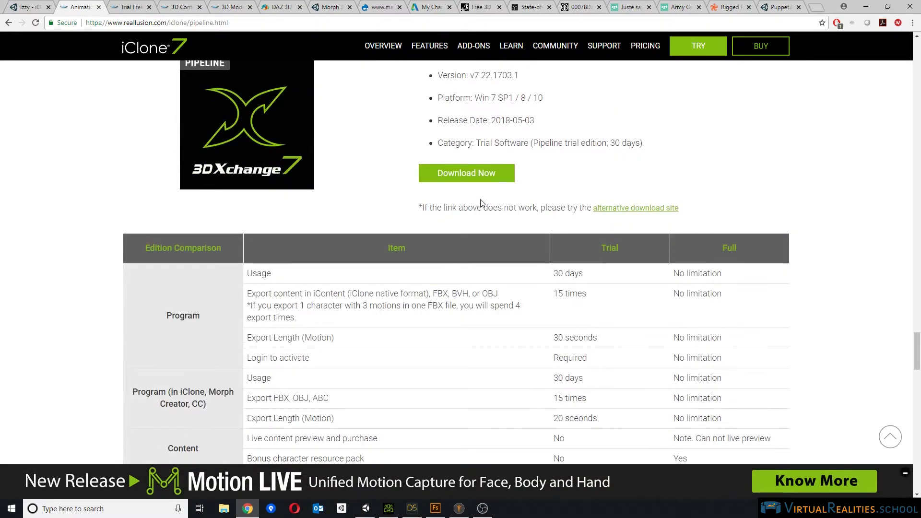
{"action": "scroll", "coordinate": [497, 208], "scroll_direction": "down", "scroll_amount": 5}
{"action": "scroll", "coordinate": [497, 208], "scroll_direction": "up", "scroll_amount": 3}
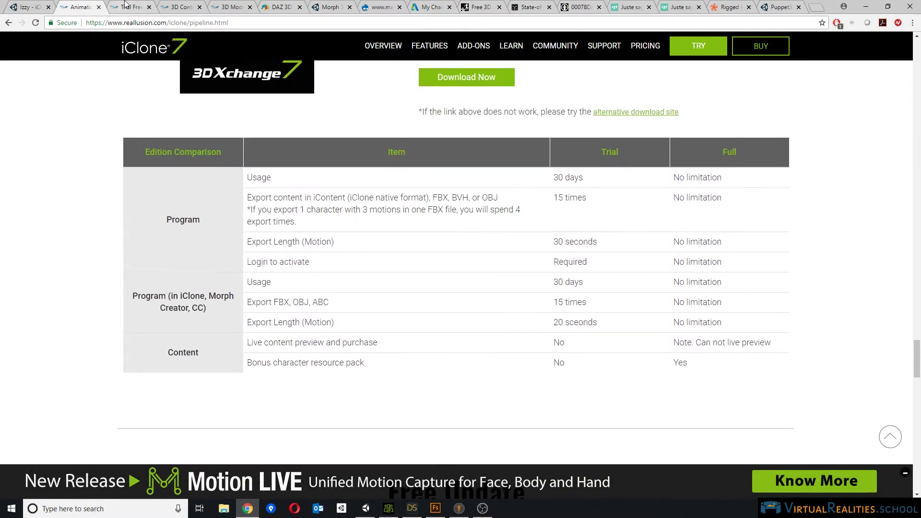
{"action": "scroll", "coordinate": [254, 100], "scroll_direction": "up", "scroll_amount": 3}
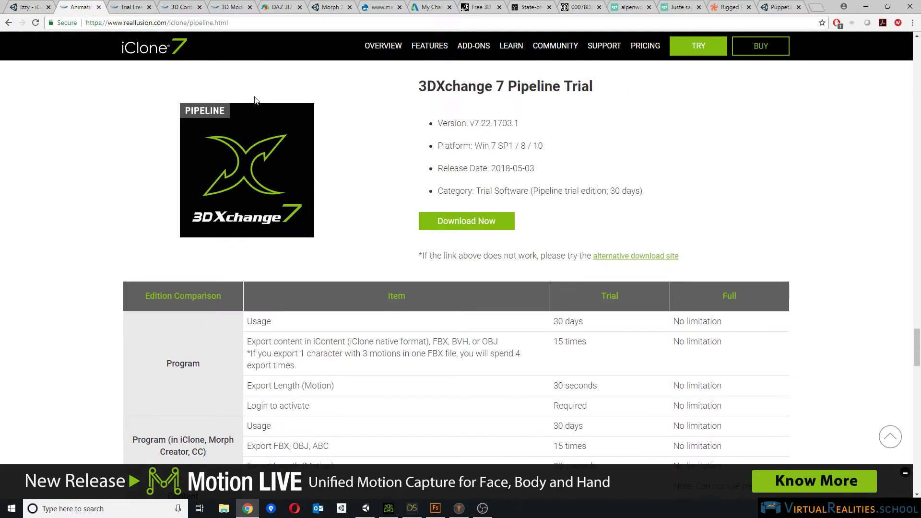
View the iClone 7 Package and Pricing page and compare the iClone 7 + 3DXchange 7 Pipeline package with the other packages.
{"action": "left_click", "coordinate": [123, 6]}
{"action": "scroll", "coordinate": [669, 163], "scroll_direction": "down", "scroll_amount": 1}
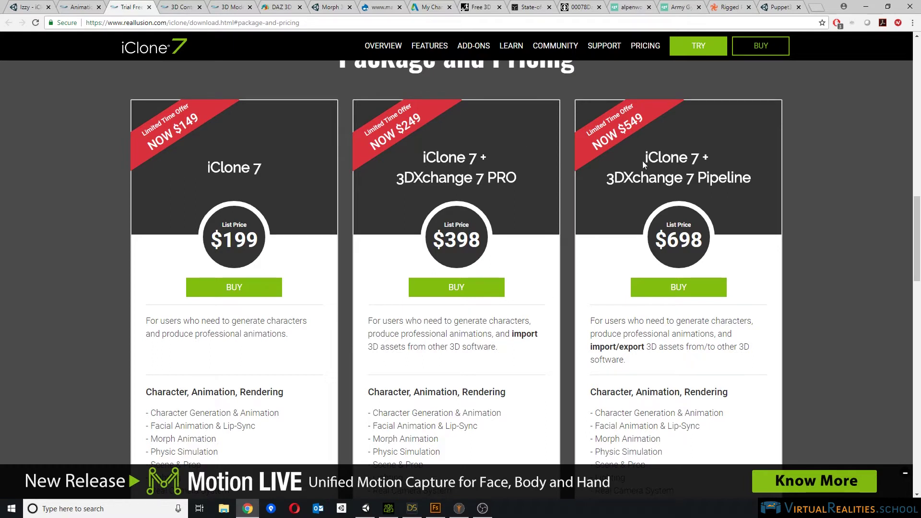
{"action": "left_click_drag", "start_coordinate": [608, 176], "coordinate": [759, 180]}
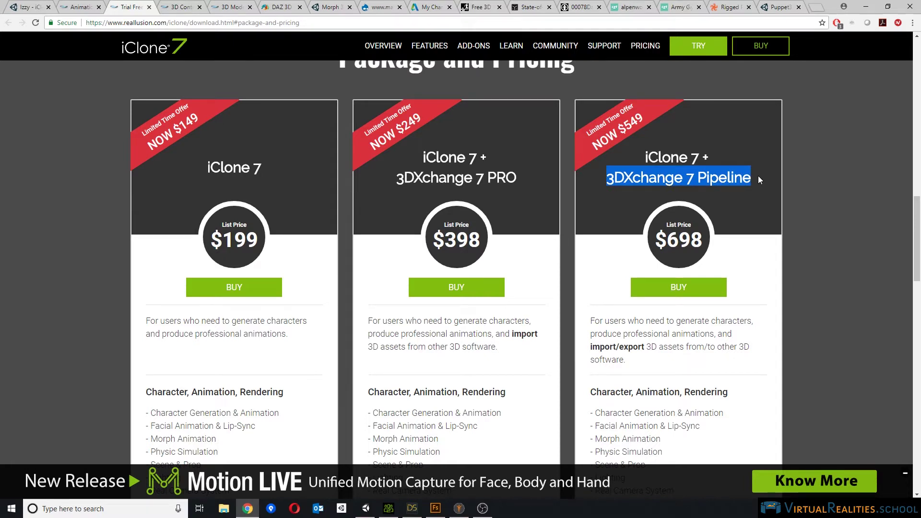
{"action": "left_click", "coordinate": [759, 180]}
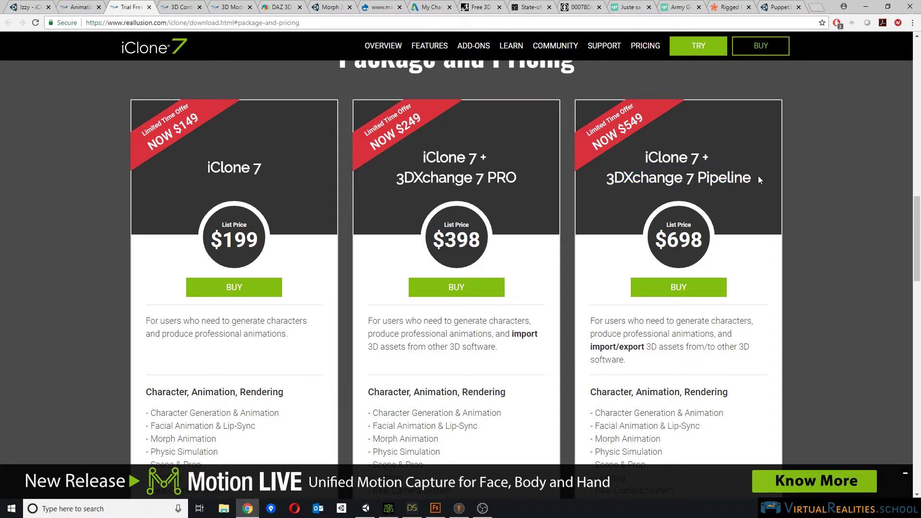
{"action": "scroll", "coordinate": [758, 178], "scroll_direction": "down", "scroll_amount": 2}
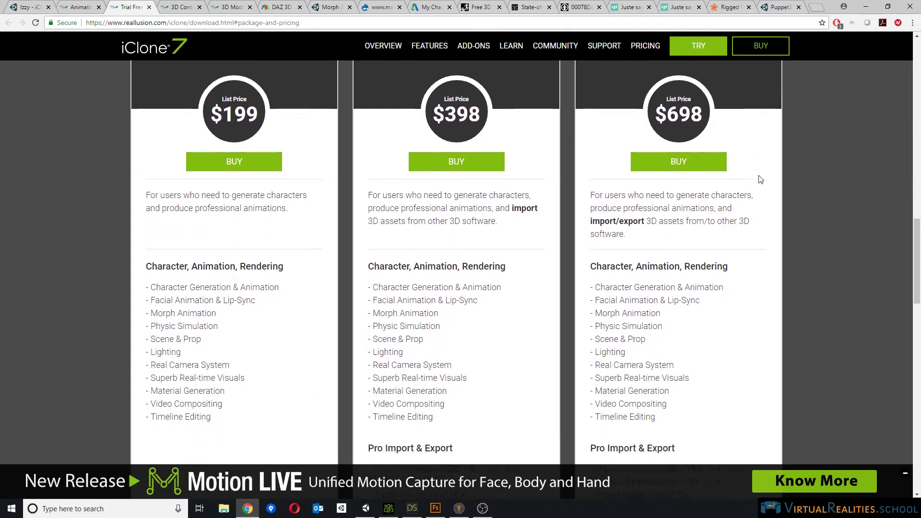
{"action": "scroll", "coordinate": [759, 178], "scroll_direction": "up", "scroll_amount": 1}
{"action": "scroll", "coordinate": [759, 179], "scroll_direction": "up", "scroll_amount": 1}
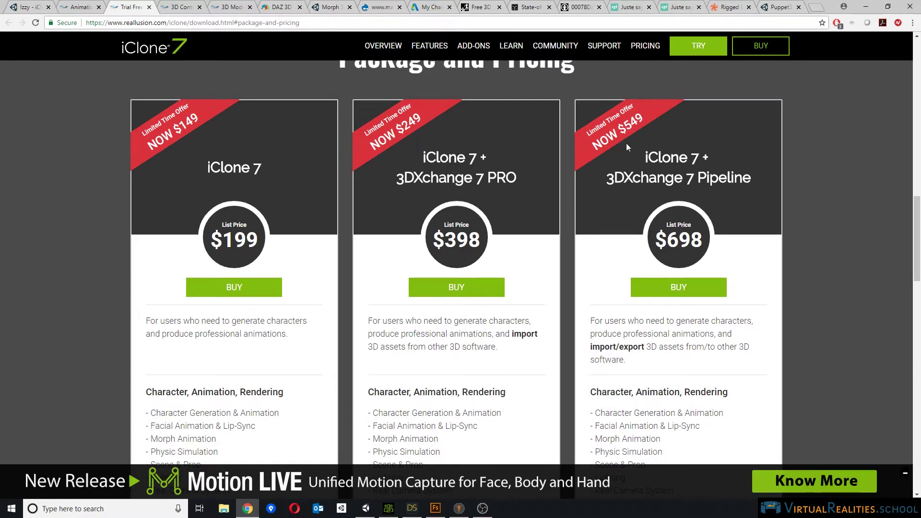
{"action": "scroll", "coordinate": [710, 154], "scroll_direction": "down", "scroll_amount": 6}
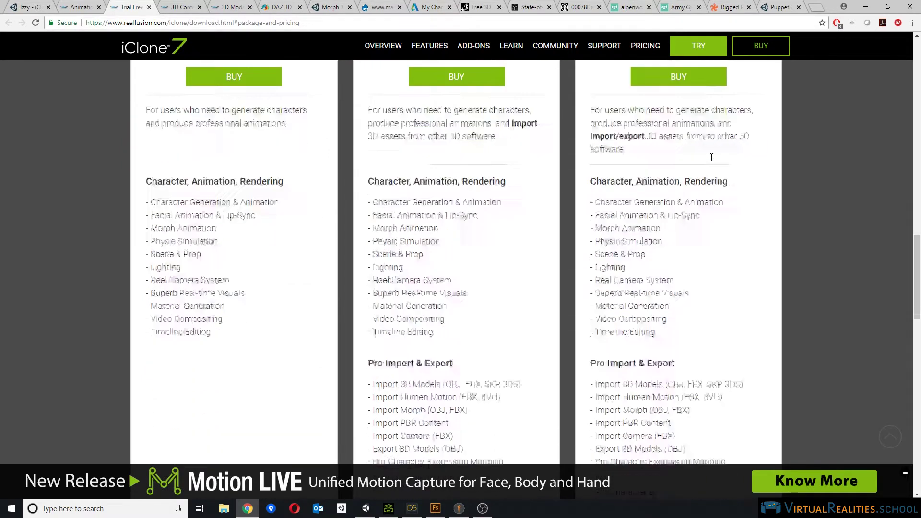
{"action": "scroll", "coordinate": [712, 161], "scroll_direction": "down", "scroll_amount": 4}
{"action": "scroll", "coordinate": [713, 161], "scroll_direction": "up", "scroll_amount": 4}
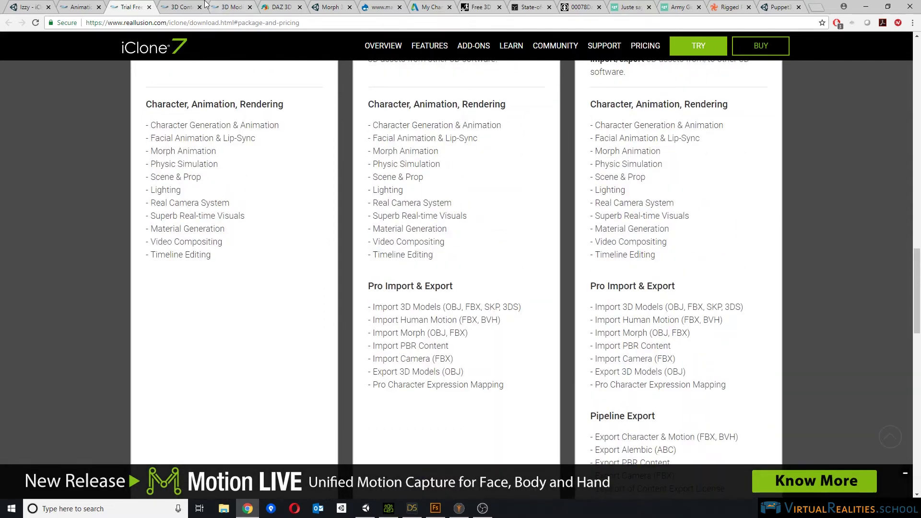
View the Reallusion content platforms page and examine the RLHead products in the Content Store.
{"action": "key", "text": "ctrl+Tab"}
{"action": "scroll", "coordinate": [525, 223], "scroll_direction": "up", "scroll_amount": 2}
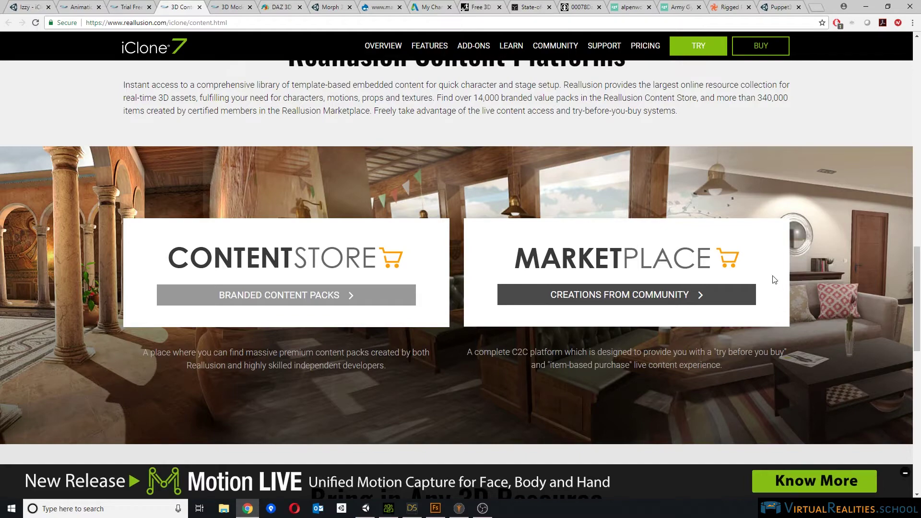
{"action": "left_click", "coordinate": [233, 7]}
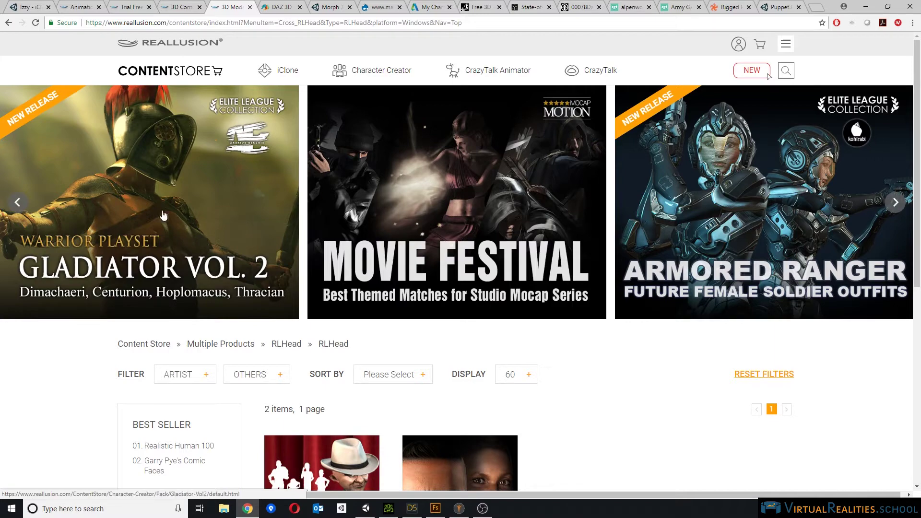
{"action": "scroll", "coordinate": [528, 216], "scroll_direction": "down", "scroll_amount": 2}
{"action": "scroll", "coordinate": [699, 202], "scroll_direction": "up", "scroll_amount": 2}
{"action": "scroll", "coordinate": [700, 202], "scroll_direction": "down", "scroll_amount": 3}
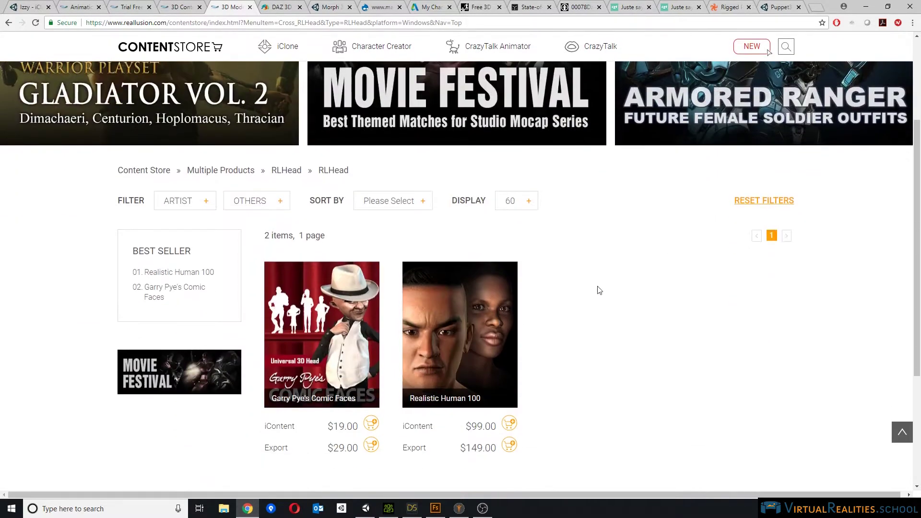
{"action": "scroll", "coordinate": [646, 361], "scroll_direction": "down", "scroll_amount": 1}
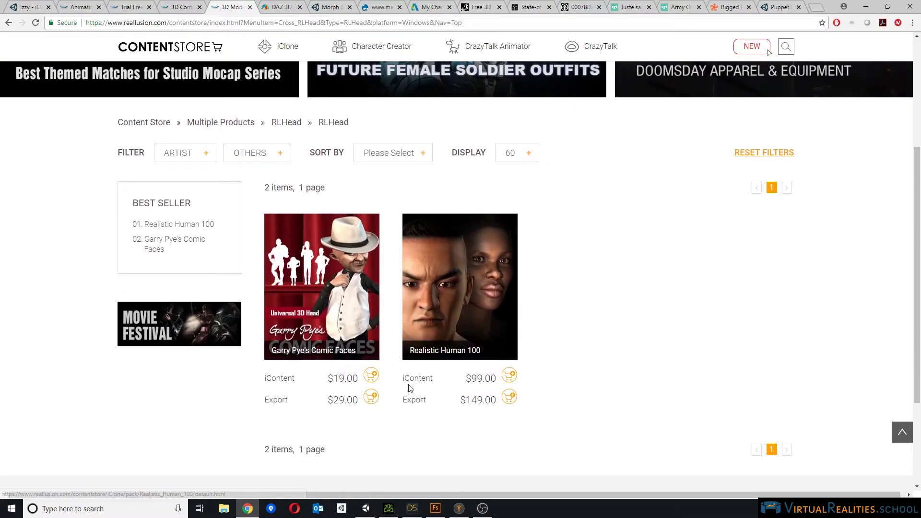
Highlight the iContent price and the Export price of the Realistic Human 100 pack in turn, clearing each selection.
{"action": "left_click_drag", "start_coordinate": [498, 379], "coordinate": [424, 377]}
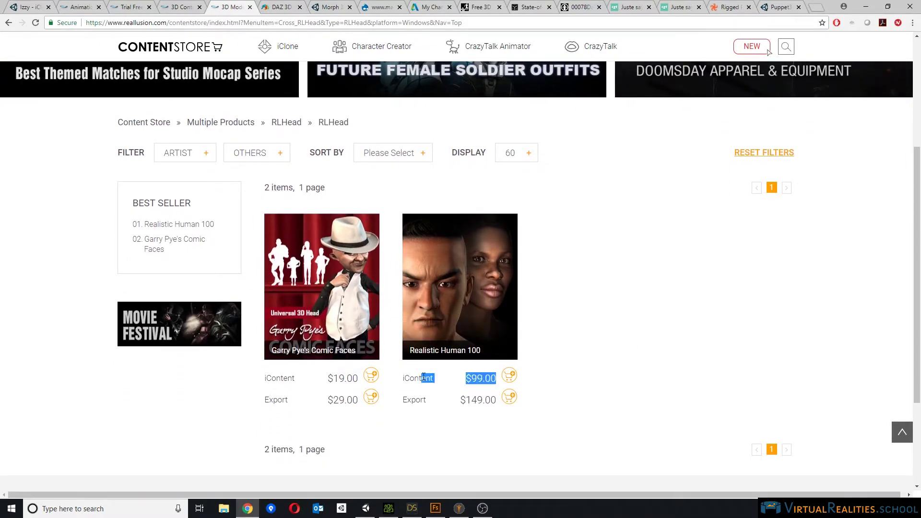
{"action": "left_click", "coordinate": [608, 391]}
{"action": "left_click_drag", "start_coordinate": [405, 400], "coordinate": [498, 405]}
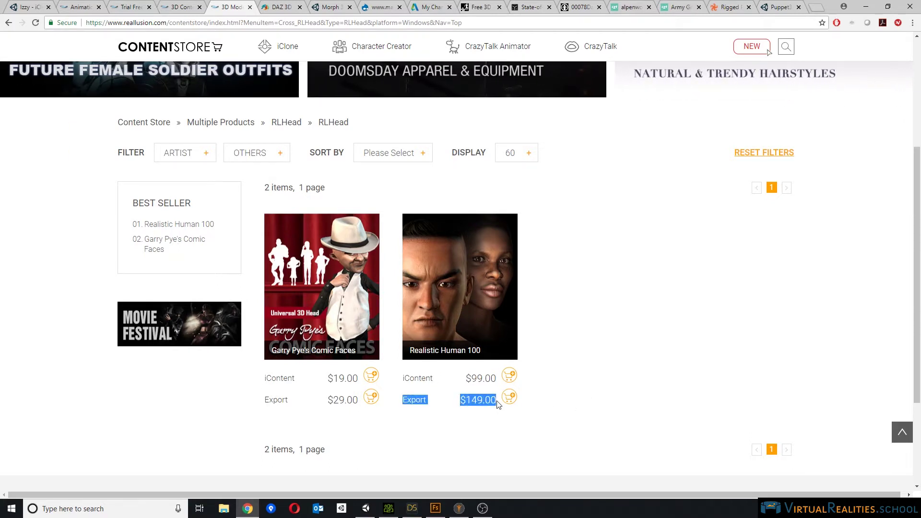
{"action": "left_click", "coordinate": [608, 401]}
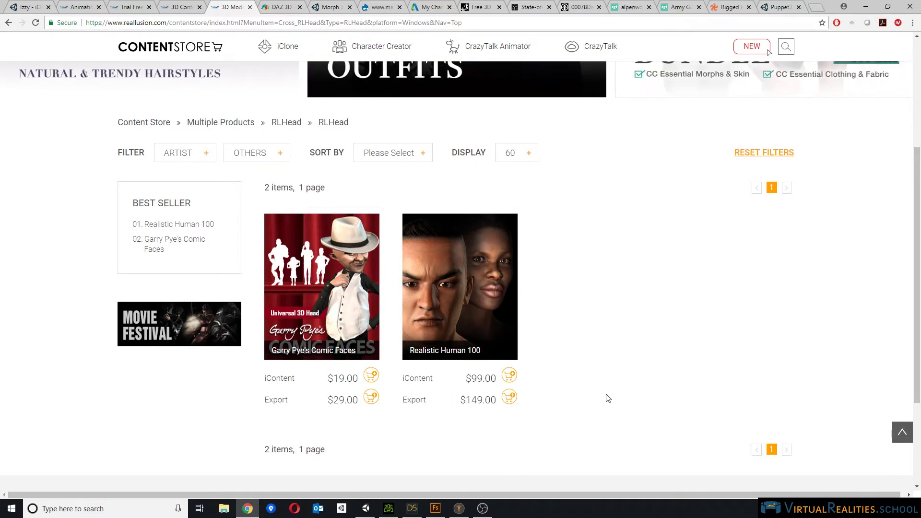
Open the Realistic Human 100 product page and examine its sample heads and texture options.
{"action": "left_click", "coordinate": [465, 294]}
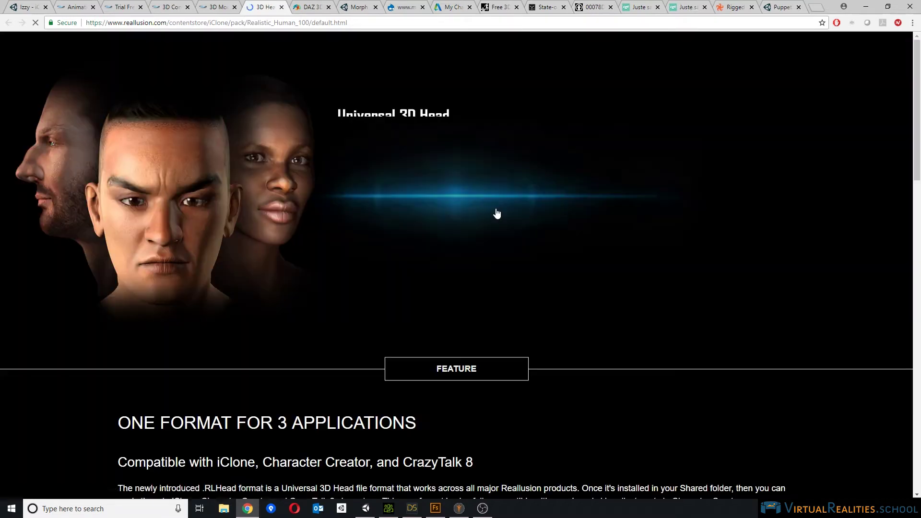
{"action": "scroll", "coordinate": [496, 212], "scroll_direction": "down", "scroll_amount": 4}
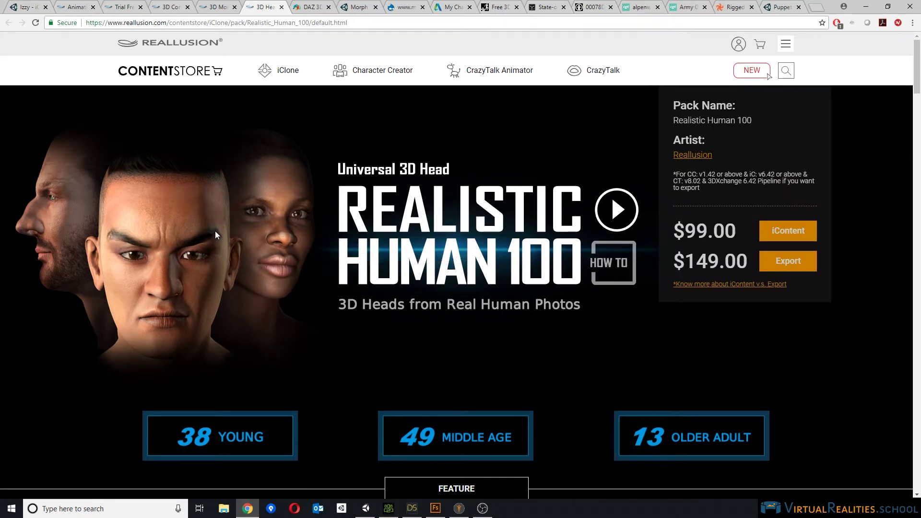
{"action": "scroll", "coordinate": [215, 235], "scroll_direction": "down", "scroll_amount": 15}
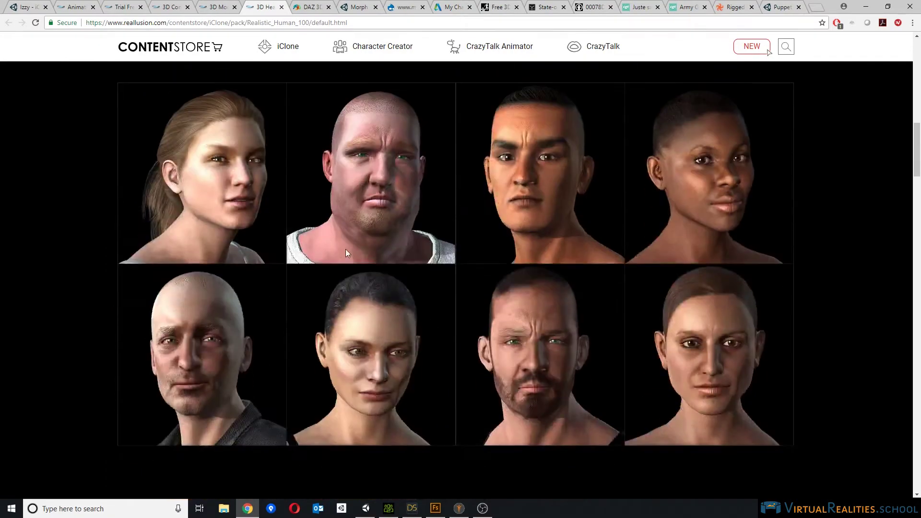
{"action": "scroll", "coordinate": [402, 257], "scroll_direction": "down", "scroll_amount": 14}
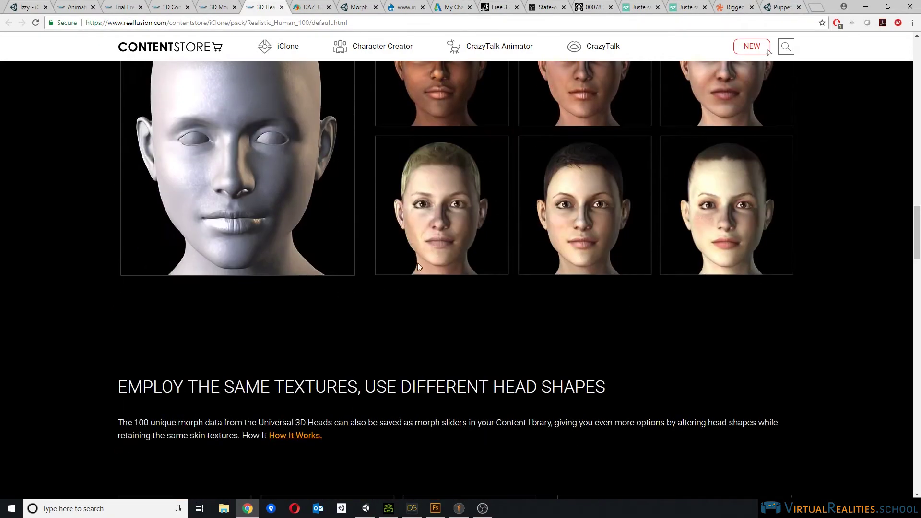
{"action": "scroll", "coordinate": [441, 262], "scroll_direction": "up", "scroll_amount": 10}
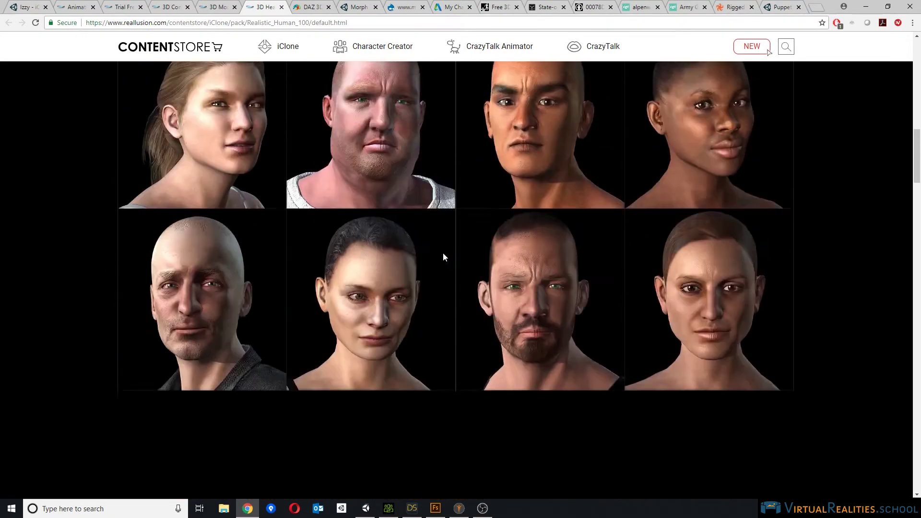
{"action": "scroll", "coordinate": [444, 257], "scroll_direction": "up", "scroll_amount": 15}
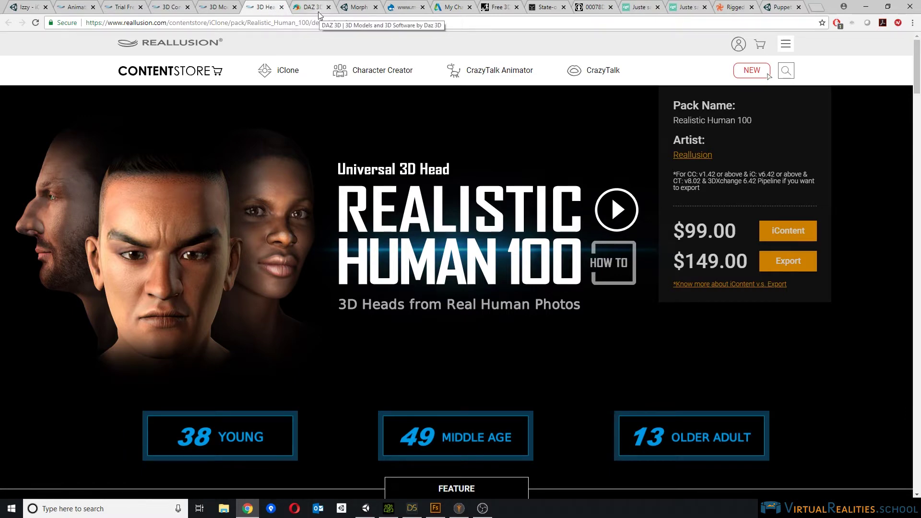
Return to the RLHead product listing in the Content Store and view its featured content banners.
{"action": "key", "text": "ctrl+shift+Tab"}
{"action": "scroll", "coordinate": [647, 178], "scroll_direction": "up", "scroll_amount": 5}
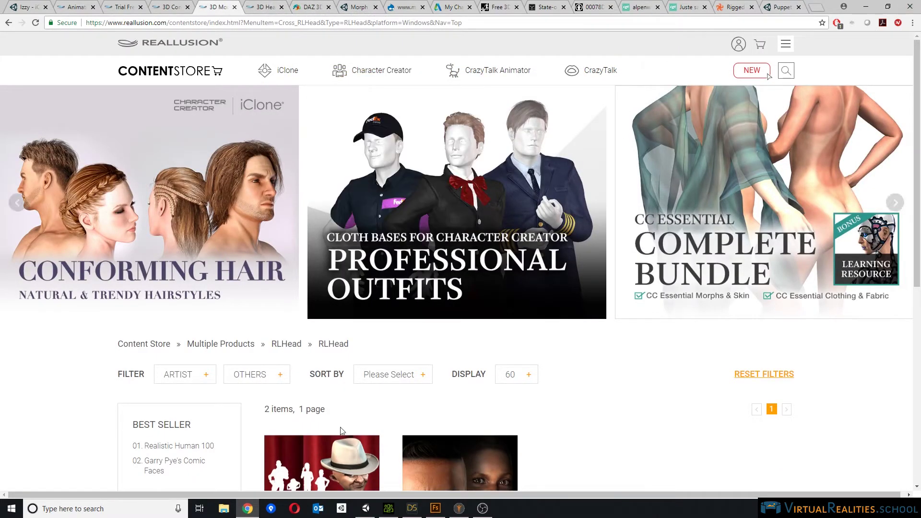
Switch to Unity, select the first woman at the DAZ Gen 3/8 sign and view the DAZ characters.
{"action": "left_click", "coordinate": [365, 508]}
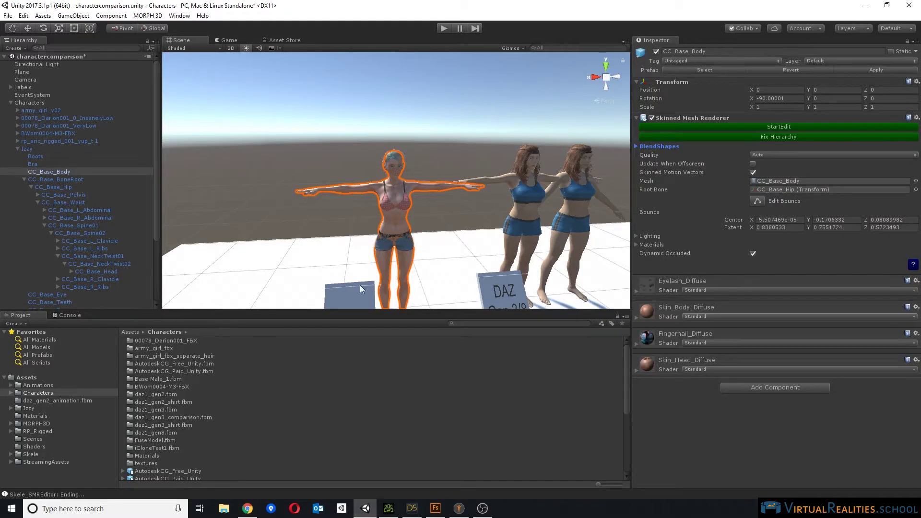
{"action": "left_click_drag", "start_coordinate": [428, 216], "coordinate": [288, 207], "text": "alt"}
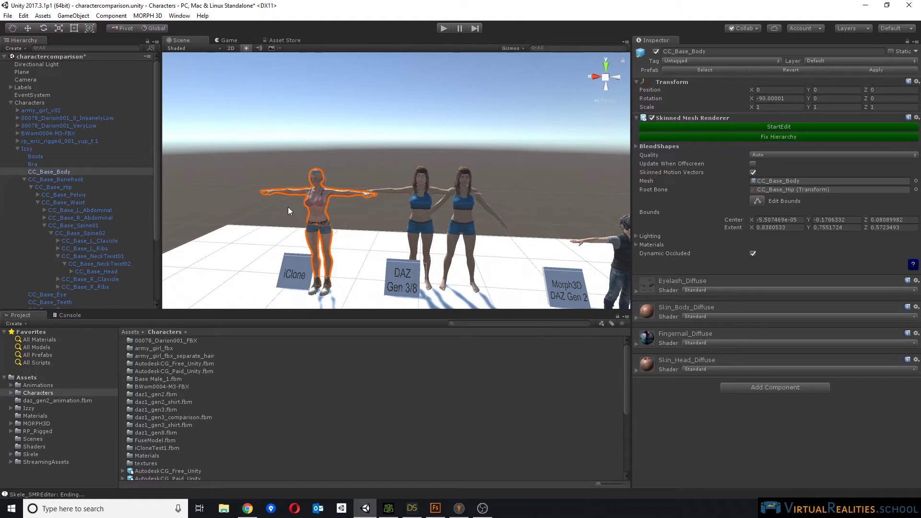
{"action": "left_click_drag", "start_coordinate": [420, 191], "coordinate": [421, 146], "text": "alt"}
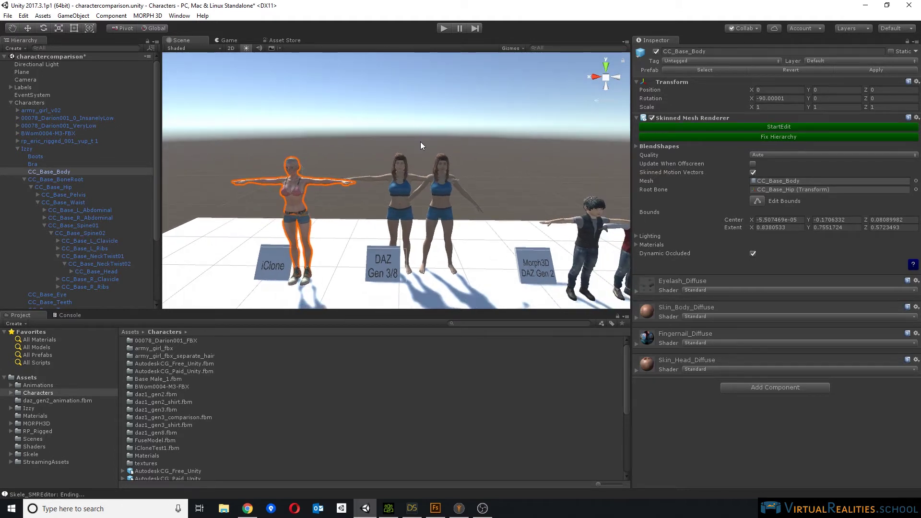
{"action": "left_click", "coordinate": [401, 177]}
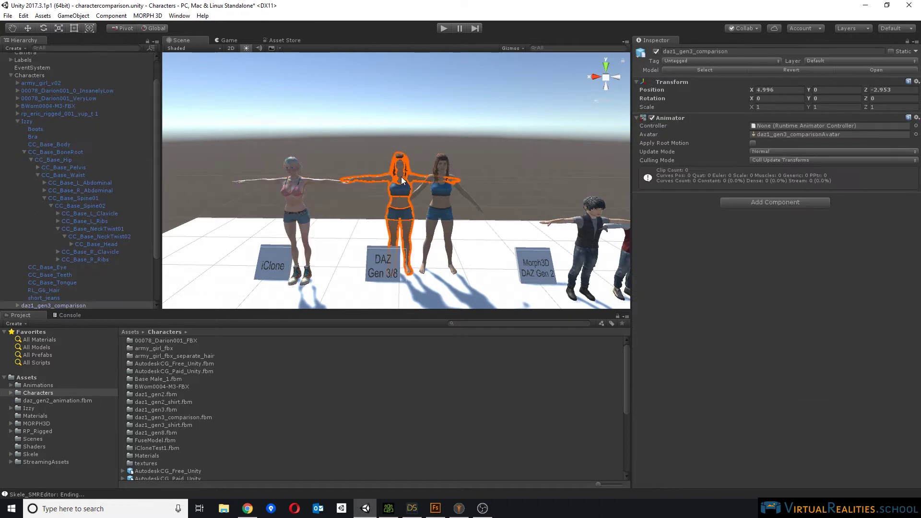
{"action": "left_click_drag", "start_coordinate": [475, 93], "coordinate": [425, 140], "text": "alt"}
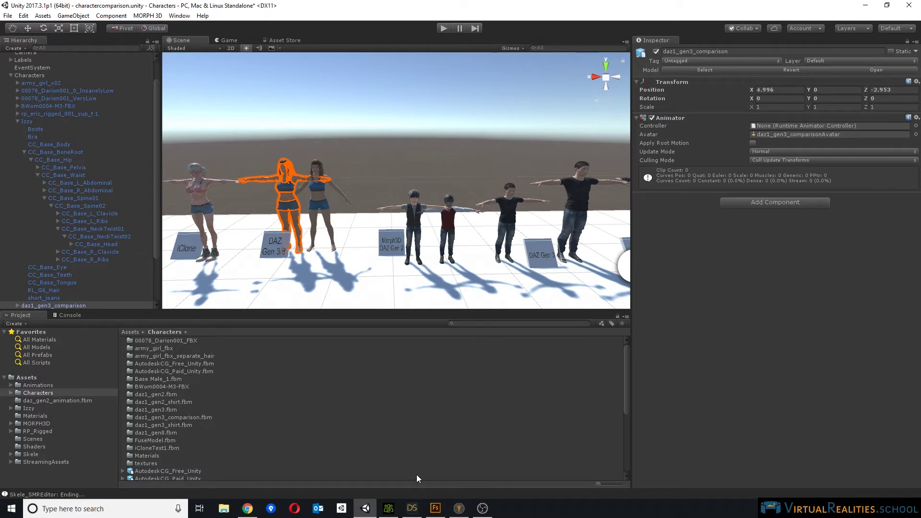
Switch to DAZ Studio, browse the Genesis 2 Male parameters and show the male Figures in Smart Content.
{"action": "left_click", "coordinate": [412, 508]}
{"action": "scroll", "coordinate": [504, 231], "scroll_direction": "up", "scroll_amount": 3}
{"action": "scroll", "coordinate": [506, 229], "scroll_direction": "down", "scroll_amount": 3}
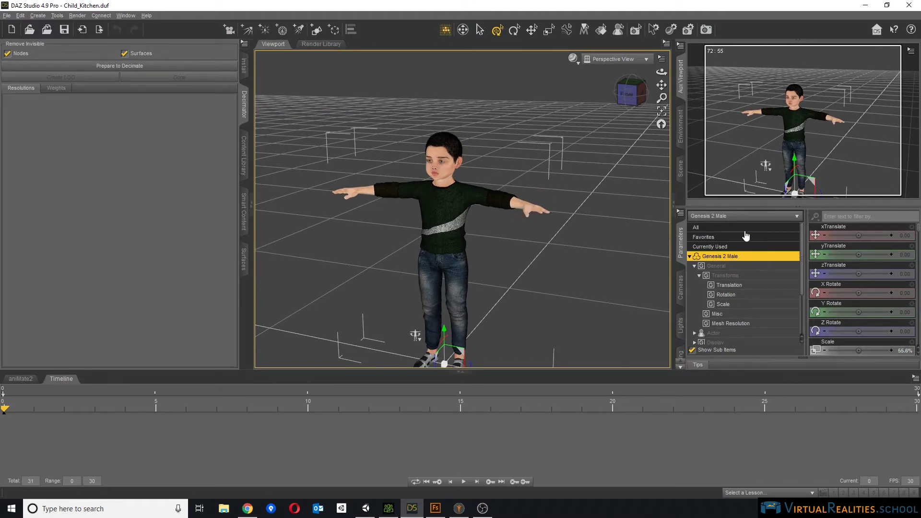
{"action": "scroll", "coordinate": [866, 283], "scroll_direction": "down", "scroll_amount": 15}
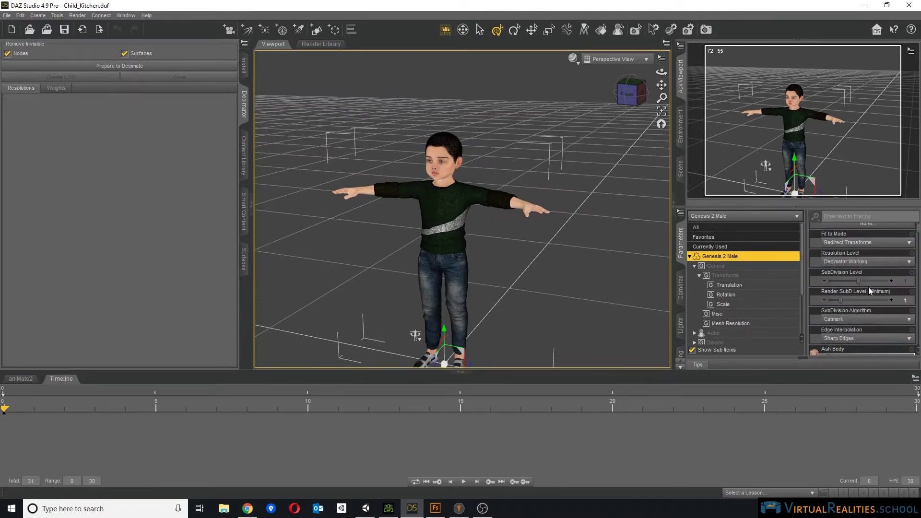
{"action": "scroll", "coordinate": [866, 306], "scroll_direction": "down", "scroll_amount": 5}
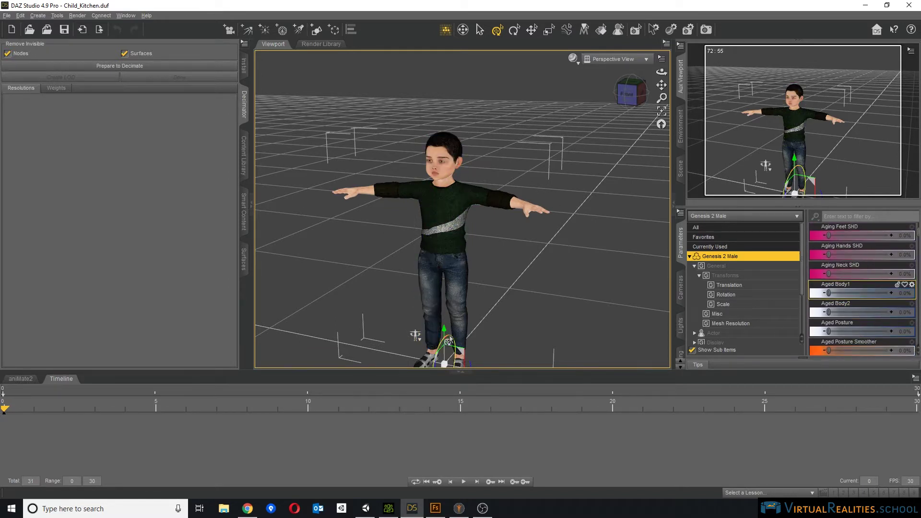
{"action": "scroll", "coordinate": [906, 295], "scroll_direction": "down", "scroll_amount": 5}
{"action": "scroll", "coordinate": [906, 298], "scroll_direction": "down", "scroll_amount": 2}
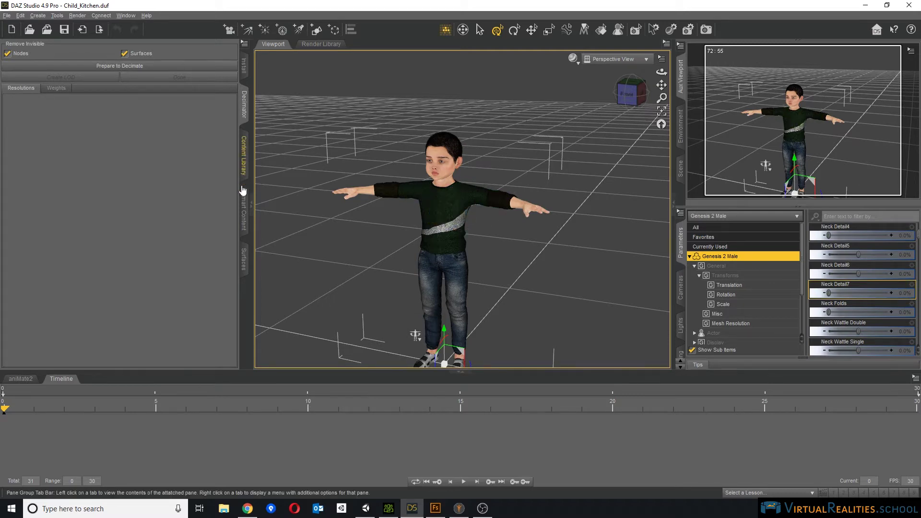
{"action": "left_click", "coordinate": [246, 214]}
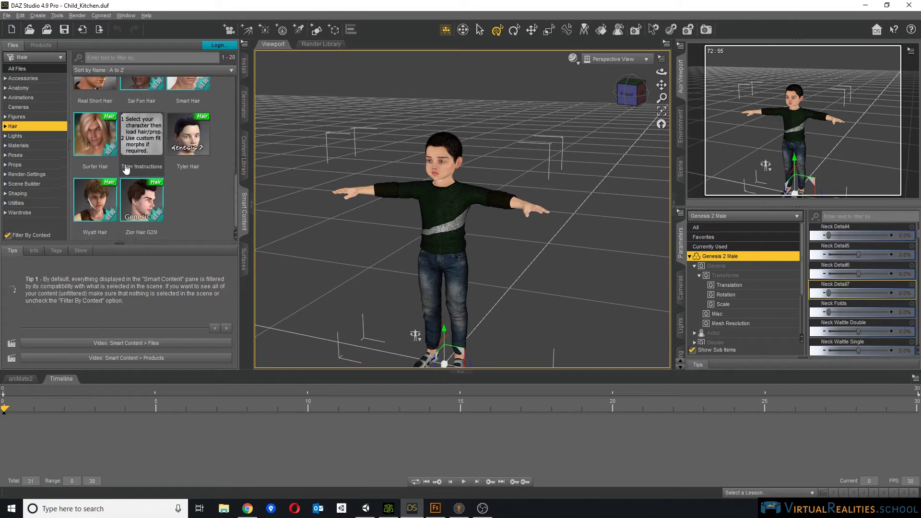
{"action": "left_click", "coordinate": [22, 117]}
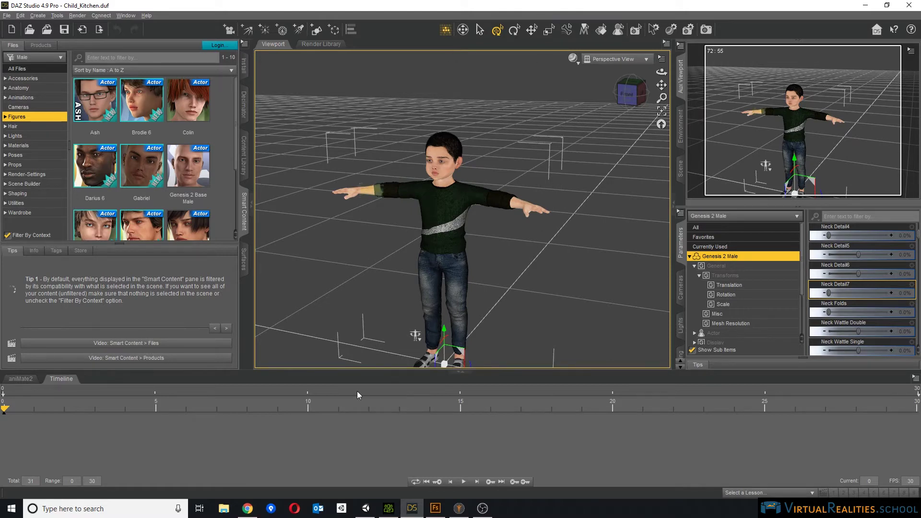
Open the Daz3D website's shop in the browser and view the Genesis generations offered in the Figure filter.
{"action": "left_click", "coordinate": [247, 508]}
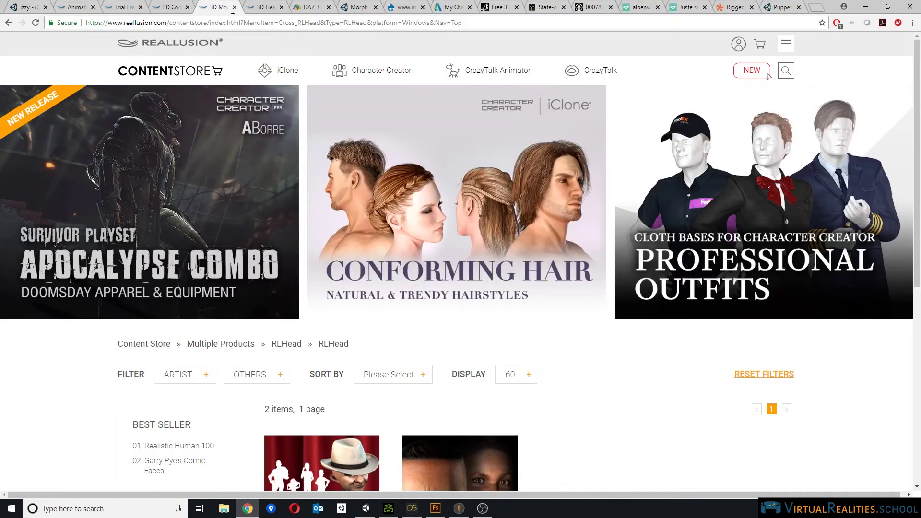
{"action": "left_click", "coordinate": [309, 7]}
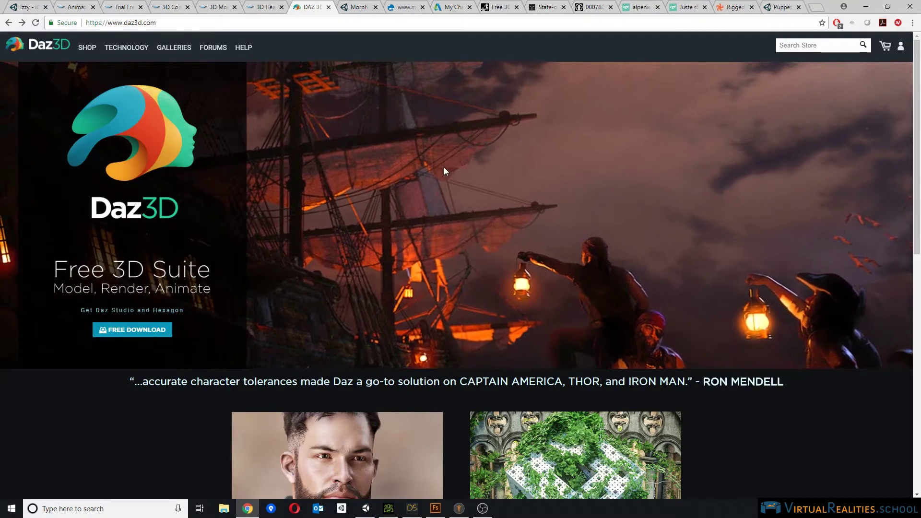
{"action": "left_click", "coordinate": [88, 48]}
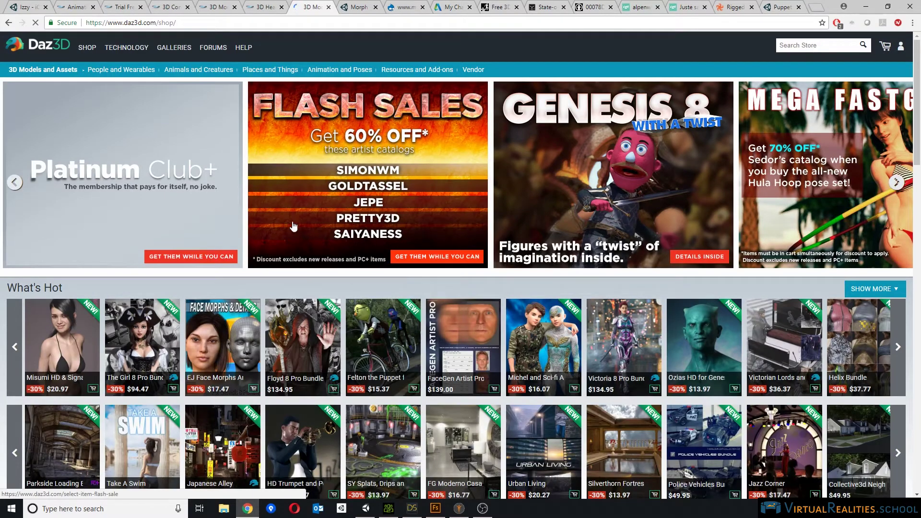
{"action": "scroll", "coordinate": [313, 232], "scroll_direction": "down", "scroll_amount": 3}
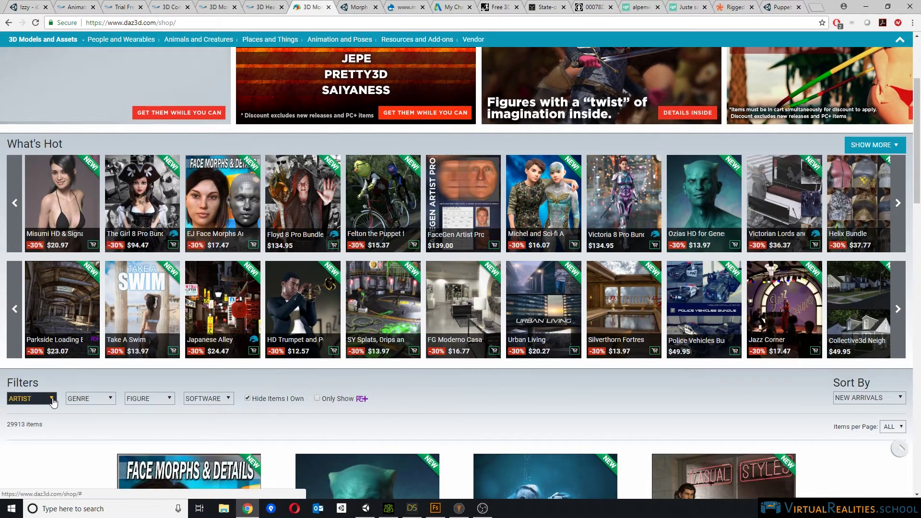
{"action": "left_click", "coordinate": [147, 399]}
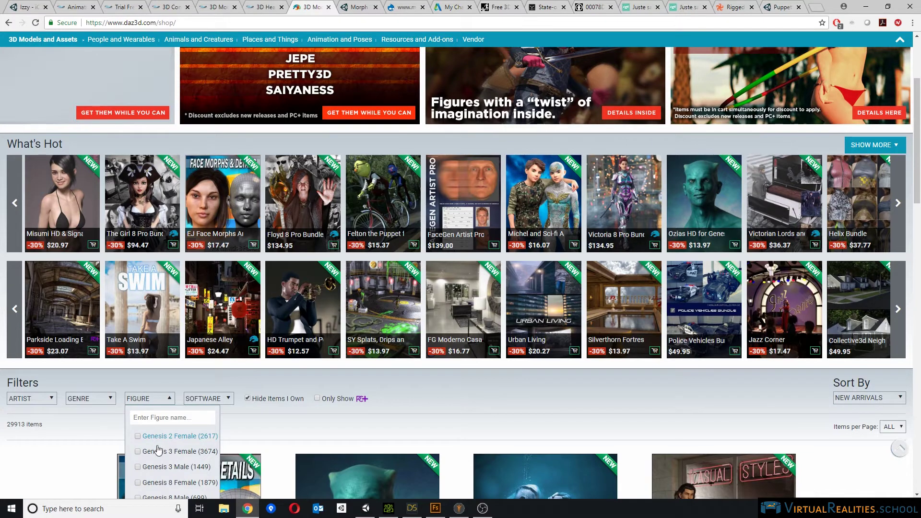
{"action": "scroll", "coordinate": [161, 465], "scroll_direction": "down", "scroll_amount": 1}
{"action": "scroll", "coordinate": [163, 460], "scroll_direction": "up", "scroll_amount": 1}
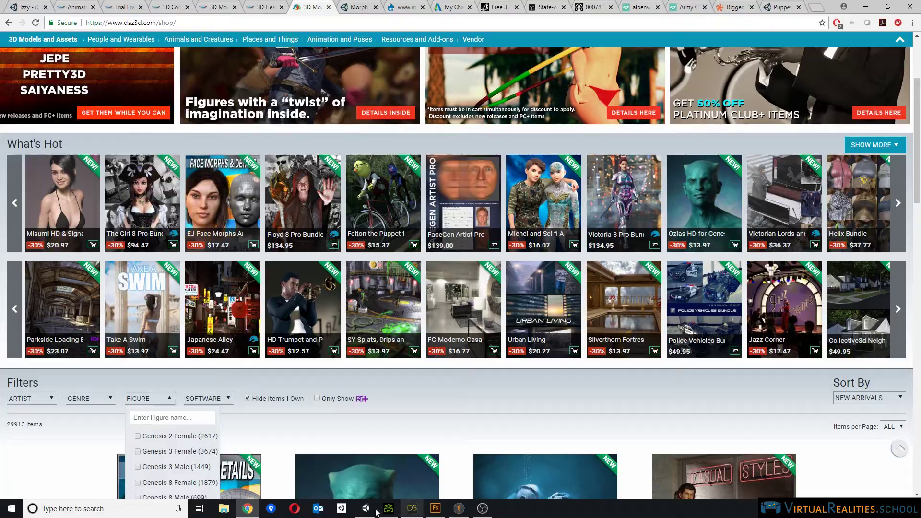
Switch back to Unity and select the daz1_gen8 woman and the daz1_gen2 boy in turn.
{"action": "key", "text": "alt+Tab"}
{"action": "scroll", "coordinate": [411, 232], "scroll_direction": "up", "scroll_amount": 2}
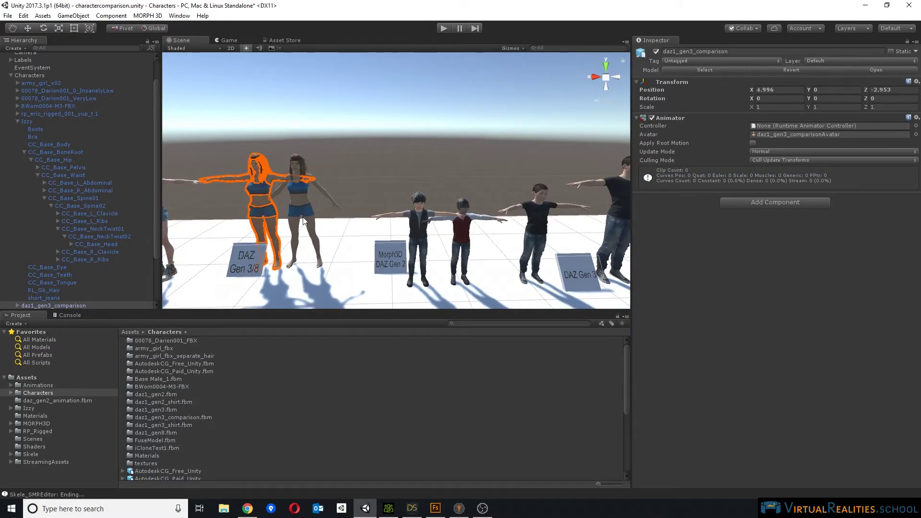
{"action": "left_click", "coordinate": [295, 166]}
{"action": "middle_click_drag", "start_coordinate": [402, 186], "coordinate": [335, 171]}
{"action": "scroll", "coordinate": [335, 171], "scroll_direction": "up", "scroll_amount": 4}
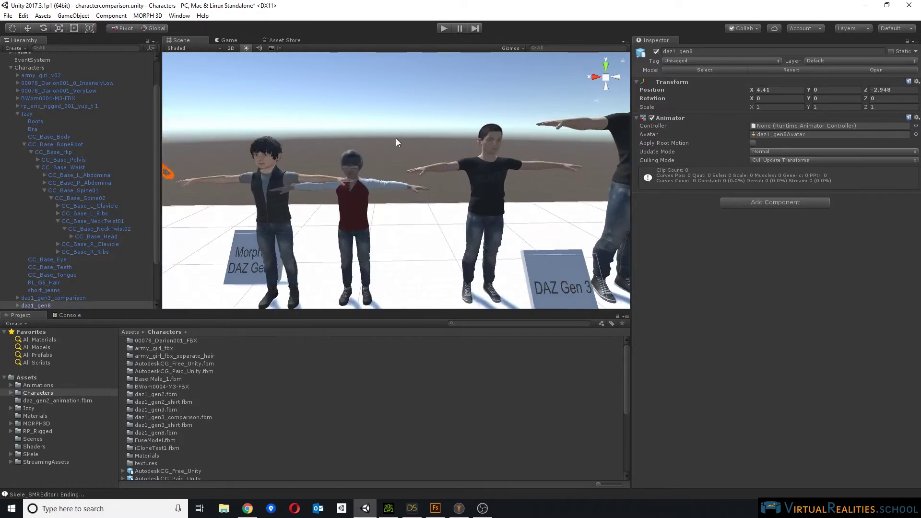
{"action": "left_click", "coordinate": [364, 193]}
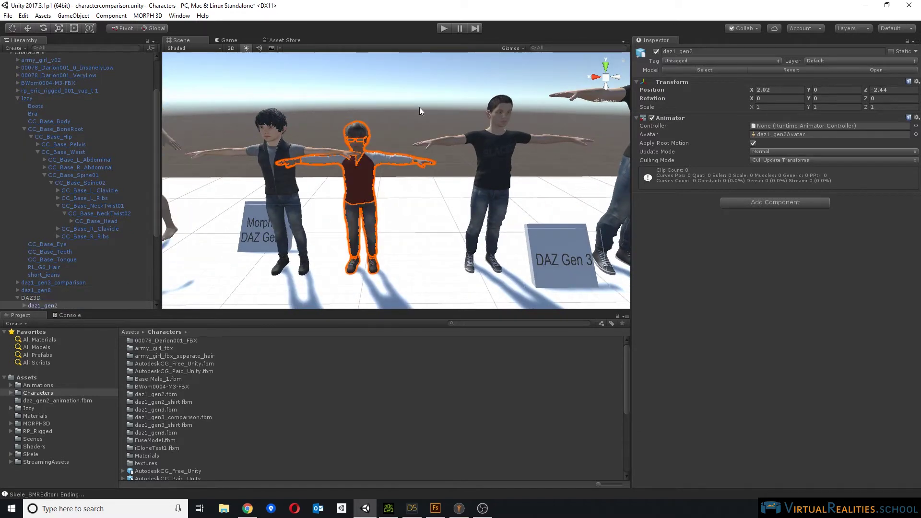
Clear the selection and compare the Morph3D, DAZ Gen 2 and DAZ Gen 3 characters in the scene.
{"action": "middle_click_drag", "start_coordinate": [421, 110], "coordinate": [370, 108]}
{"action": "left_click", "coordinate": [371, 109]}
{"action": "scroll", "coordinate": [298, 147], "scroll_direction": "up", "scroll_amount": 2}
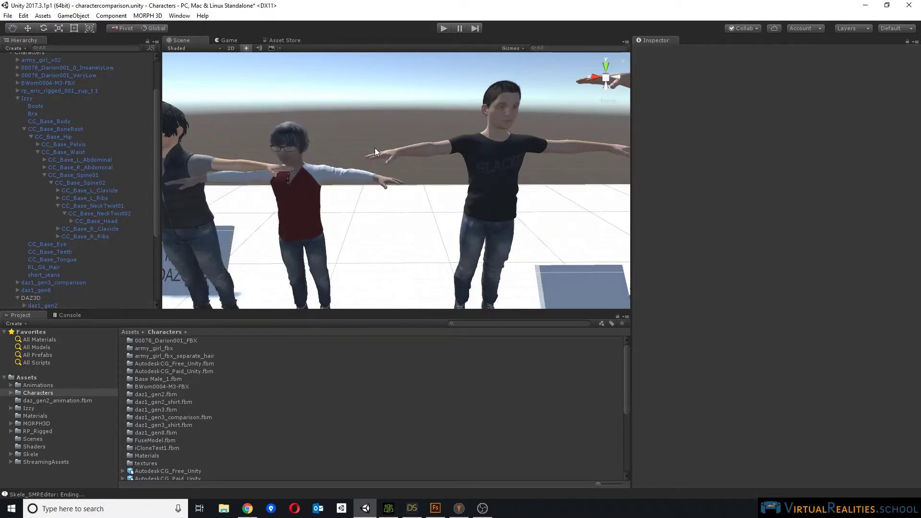
{"action": "scroll", "coordinate": [461, 129], "scroll_direction": "down", "scroll_amount": 3}
{"action": "scroll", "coordinate": [451, 138], "scroll_direction": "down", "scroll_amount": 1}
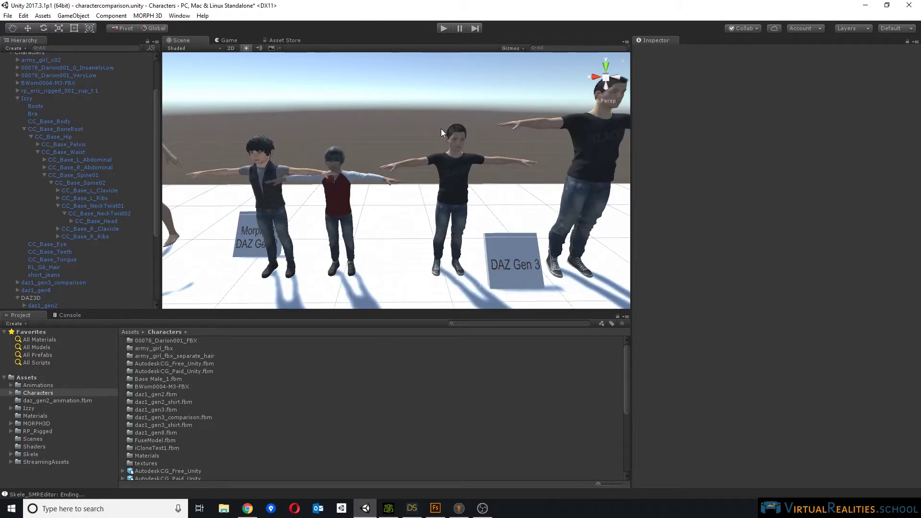
{"action": "scroll", "coordinate": [442, 129], "scroll_direction": "down", "scroll_amount": 3}
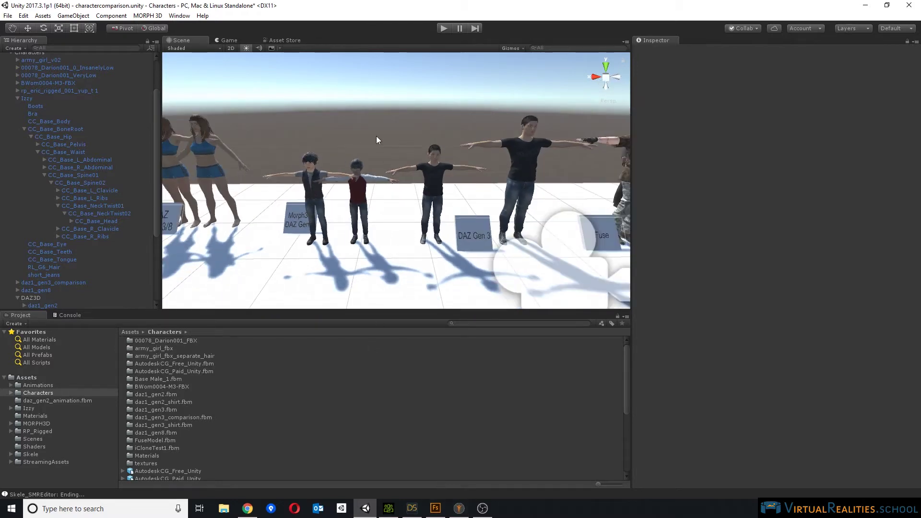
{"action": "scroll", "coordinate": [408, 144], "scroll_direction": "down", "scroll_amount": 2}
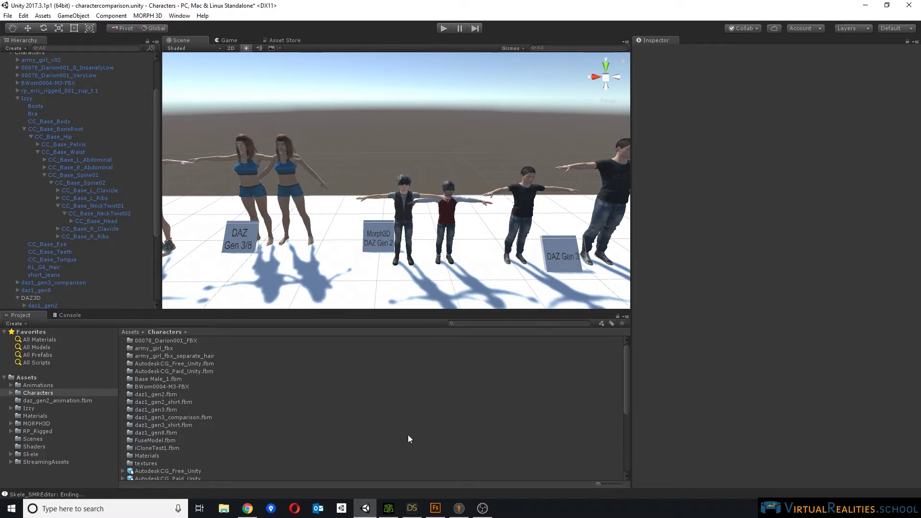
Switch to DAZ Studio and examine the clothed boy and the Genesis 2 Male body and ear morphs.
{"action": "left_click", "coordinate": [408, 514]}
{"action": "scroll", "coordinate": [475, 163], "scroll_direction": "up", "scroll_amount": 3}
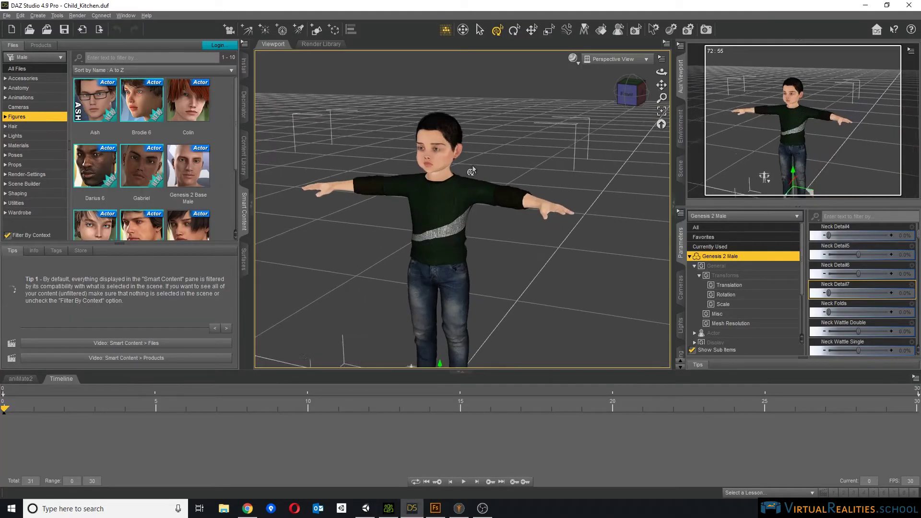
{"action": "scroll", "coordinate": [472, 166], "scroll_direction": "down", "scroll_amount": 1}
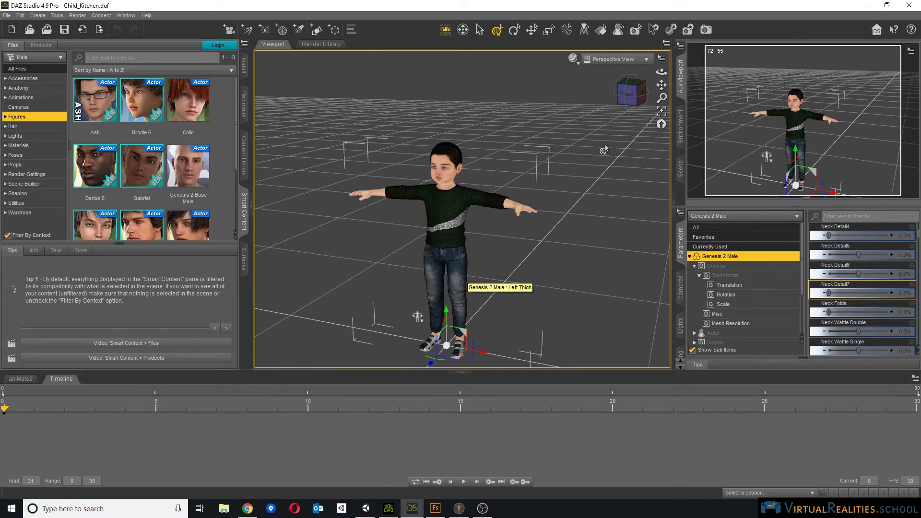
{"action": "scroll", "coordinate": [871, 273], "scroll_direction": "down", "scroll_amount": 10}
{"action": "scroll", "coordinate": [871, 273], "scroll_direction": "down", "scroll_amount": 15}
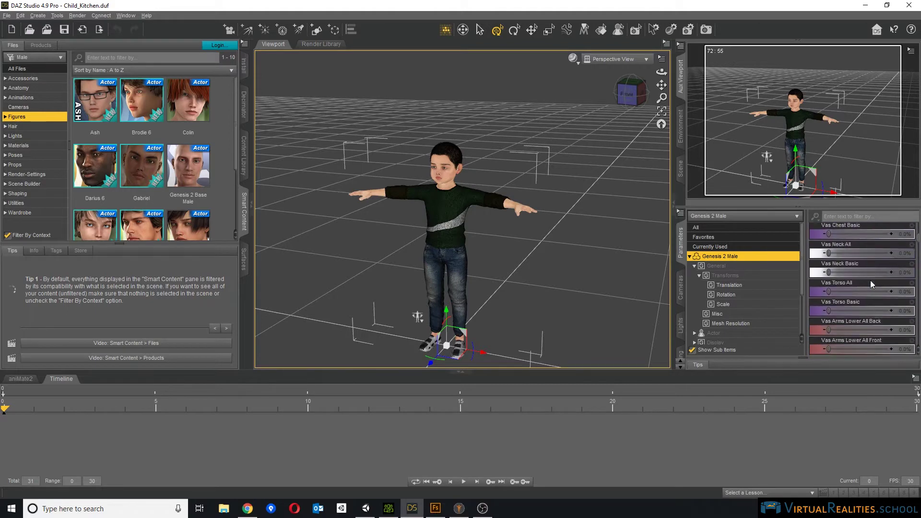
{"action": "scroll", "coordinate": [866, 278], "scroll_direction": "down", "scroll_amount": 4}
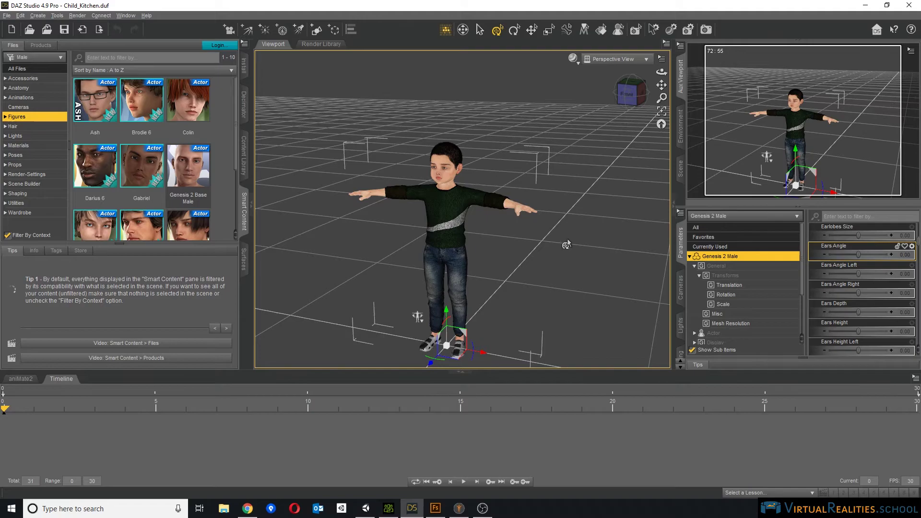
Return to the Daz3D shop in the browser, close the Figure filter and view the new-arrival products.
{"action": "left_click", "coordinate": [247, 509]}
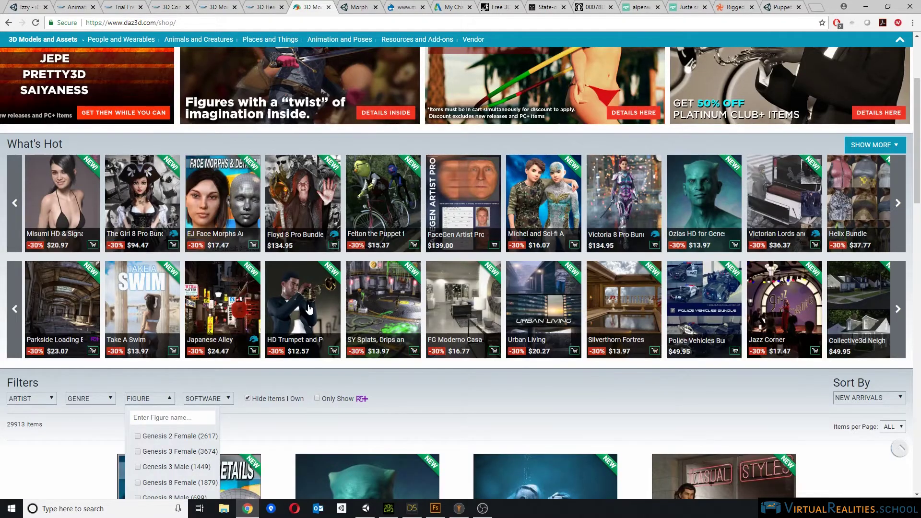
{"action": "scroll", "coordinate": [308, 310], "scroll_direction": "down", "scroll_amount": 3}
{"action": "left_click", "coordinate": [871, 379]}
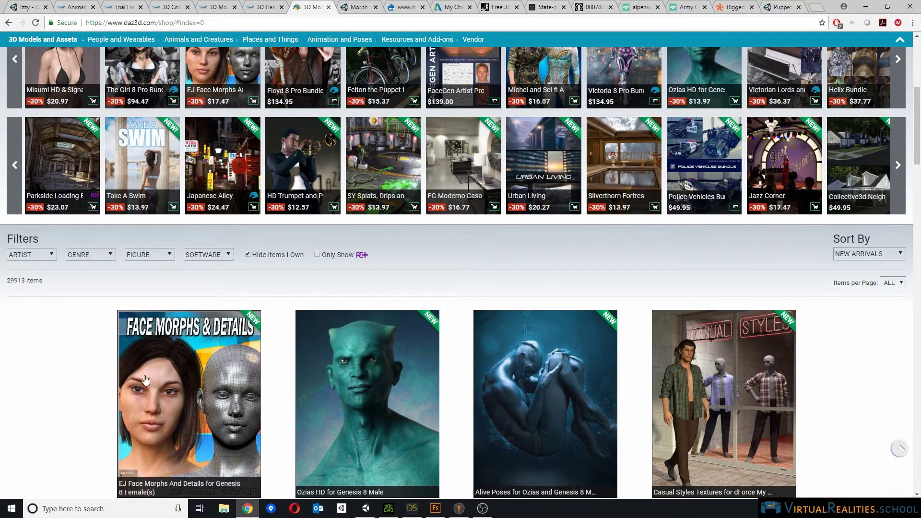
Return to Unity and inspect the two boys at the Morph3D DAZ Gen 2 sign from close up.
{"action": "left_click", "coordinate": [360, 509]}
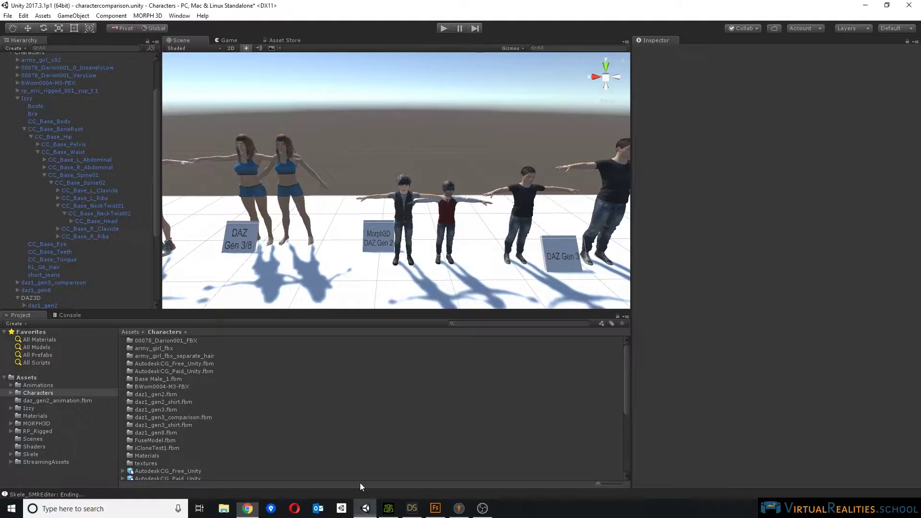
{"action": "scroll", "coordinate": [355, 180], "scroll_direction": "up", "scroll_amount": 2}
{"action": "scroll", "coordinate": [417, 179], "scroll_direction": "up", "scroll_amount": 5}
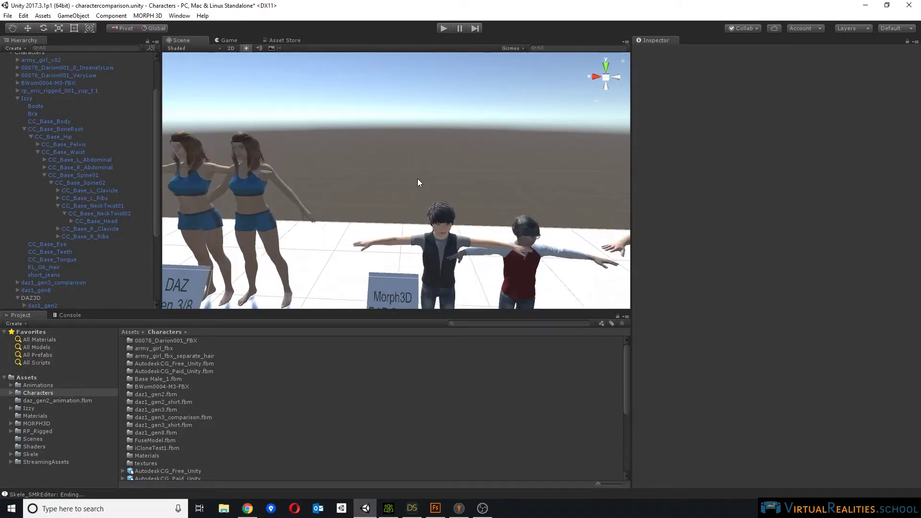
{"action": "right_click_drag", "start_coordinate": [418, 178], "coordinate": [484, 211]}
{"action": "scroll", "coordinate": [484, 211], "scroll_direction": "up", "scroll_amount": 4}
{"action": "middle_click_drag", "start_coordinate": [498, 195], "coordinate": [388, 151]}
{"action": "scroll", "coordinate": [387, 151], "scroll_direction": "up", "scroll_amount": 2}
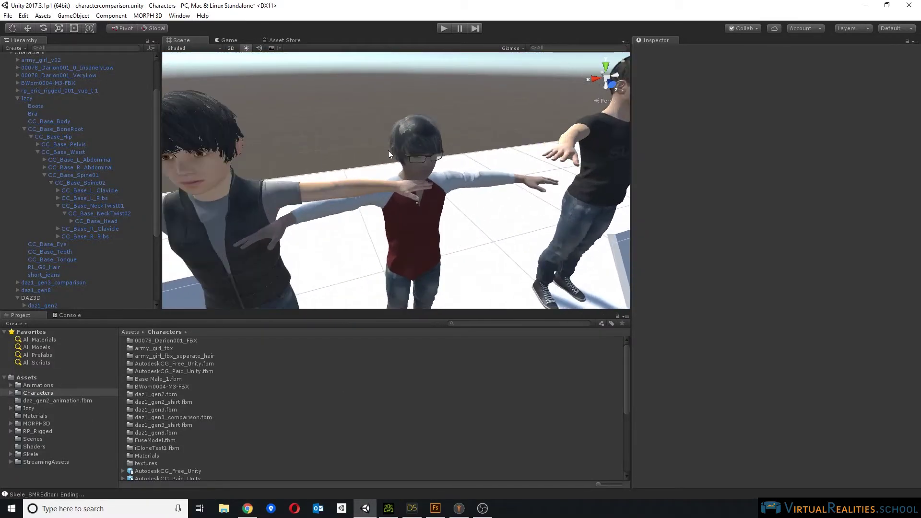
{"action": "right_click_drag", "start_coordinate": [439, 143], "coordinate": [446, 136]}
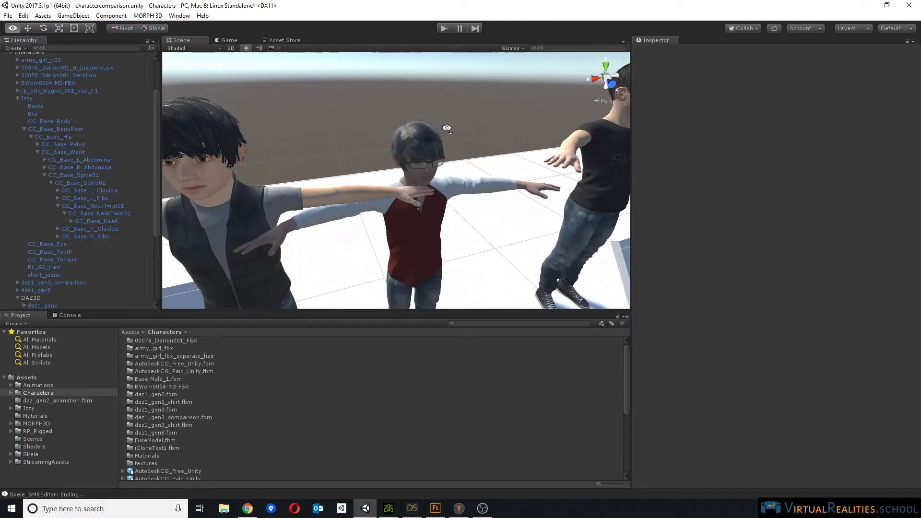
{"action": "middle_click_drag", "start_coordinate": [470, 120], "coordinate": [416, 131]}
{"action": "right_click_drag", "start_coordinate": [418, 132], "coordinate": [383, 118]}
{"action": "scroll", "coordinate": [375, 114], "scroll_direction": "up", "scroll_amount": 2}
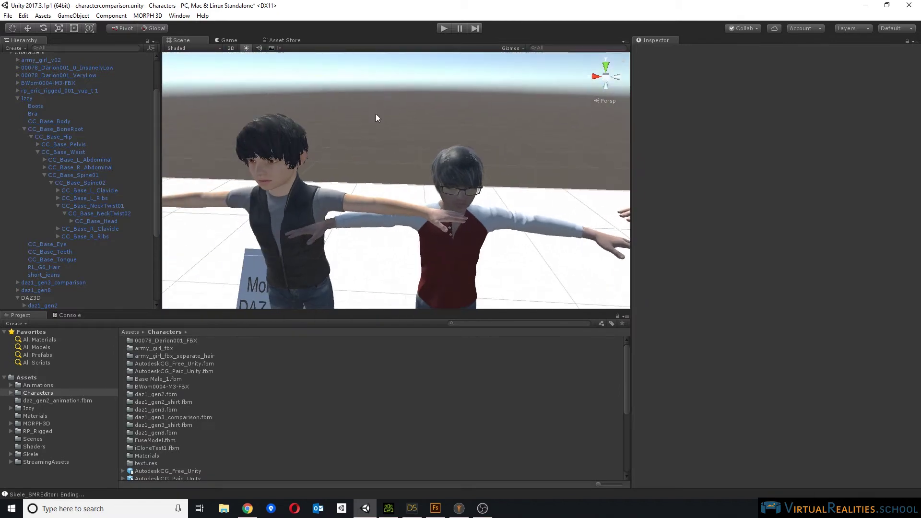
Look over the DAZ Gen 3, DAZ Gen 3/8 and Morph3D characters in the scene and switch to DAZ Studio to view the clothed boy.
{"action": "right_click_drag", "start_coordinate": [425, 146], "coordinate": [348, 222]}
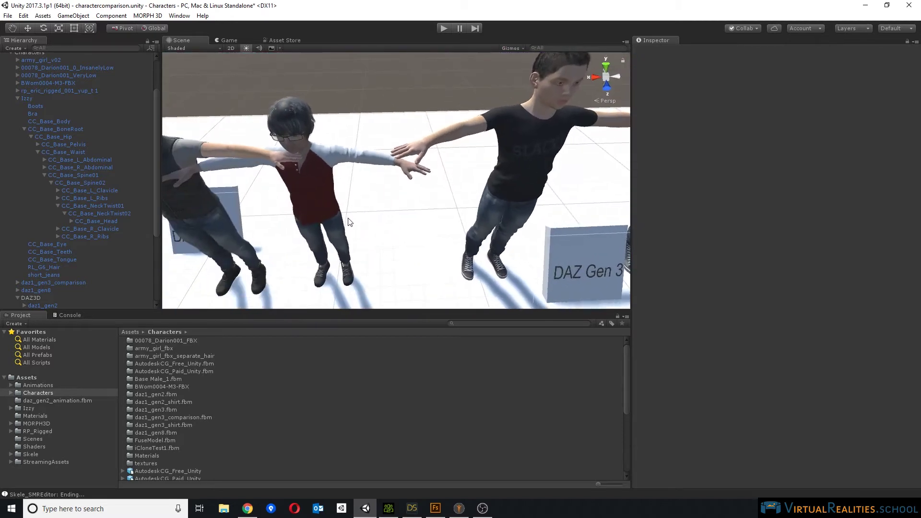
{"action": "right_click_drag", "start_coordinate": [442, 216], "coordinate": [476, 147]}
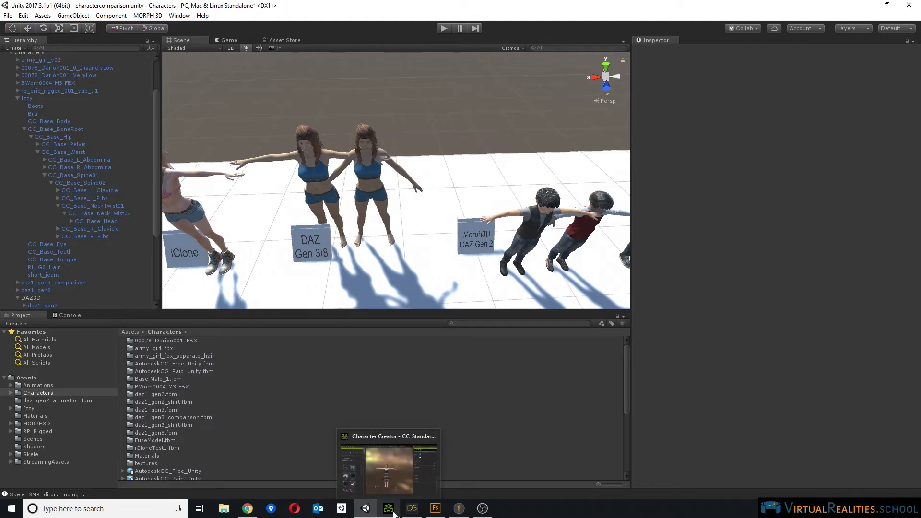
{"action": "left_click", "coordinate": [412, 508]}
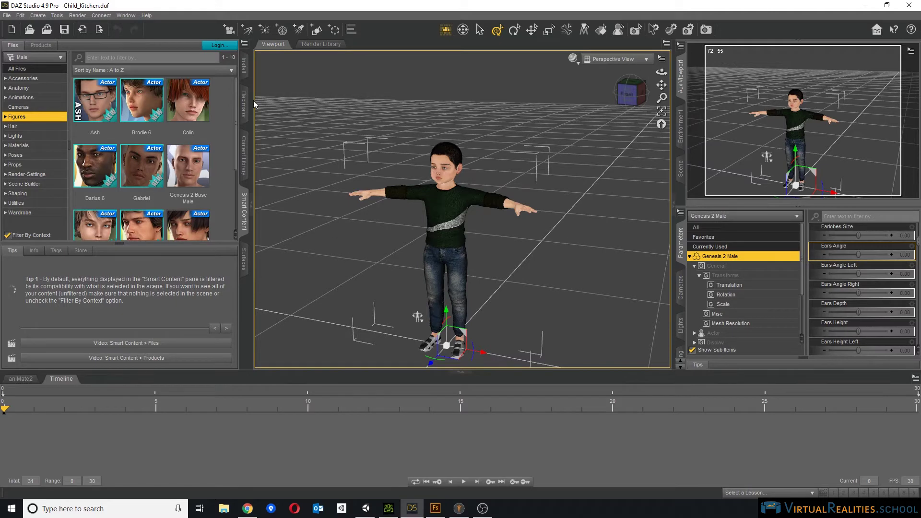
Return to Unity and view the two boys beside the Morph3D DAZ Gen 2 sign from the front.
{"action": "left_click", "coordinate": [867, 5]}
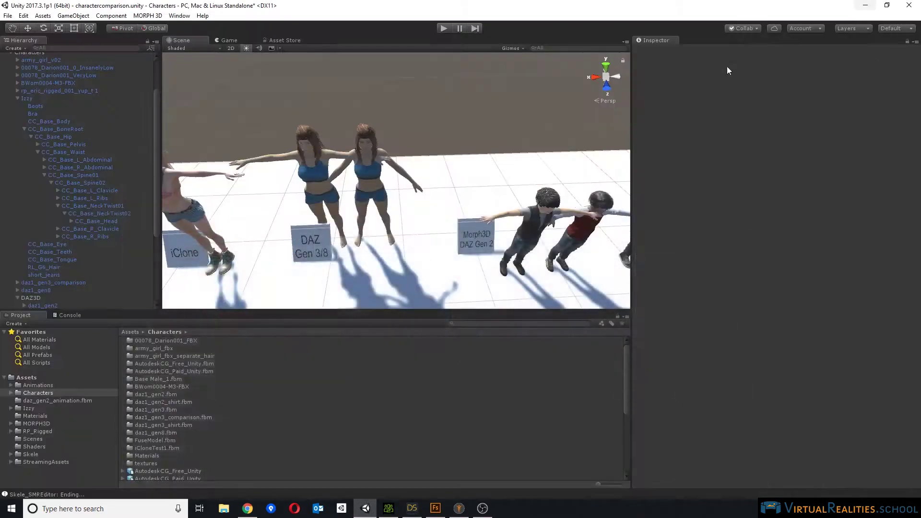
{"action": "right_click_drag", "start_coordinate": [398, 201], "coordinate": [406, 172]}
{"action": "scroll", "coordinate": [432, 180], "scroll_direction": "up", "scroll_amount": 5}
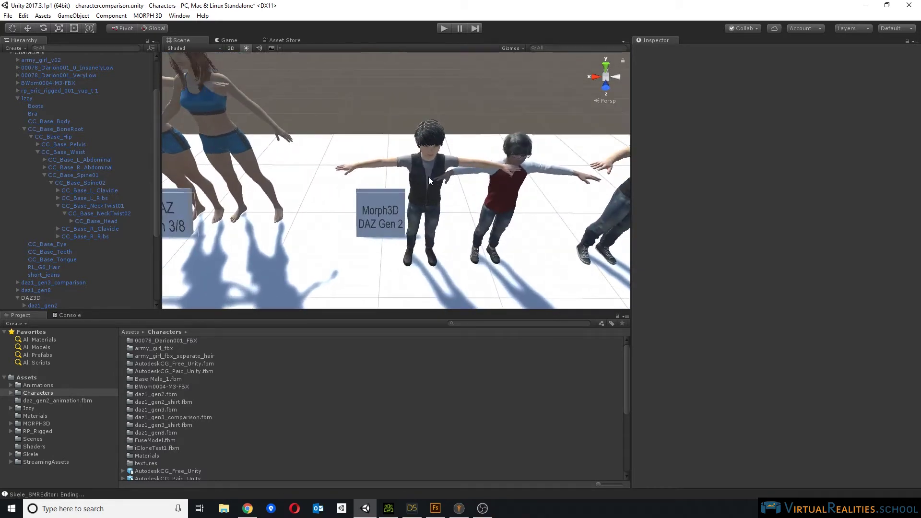
{"action": "scroll", "coordinate": [430, 225], "scroll_direction": "up", "scroll_amount": 3}
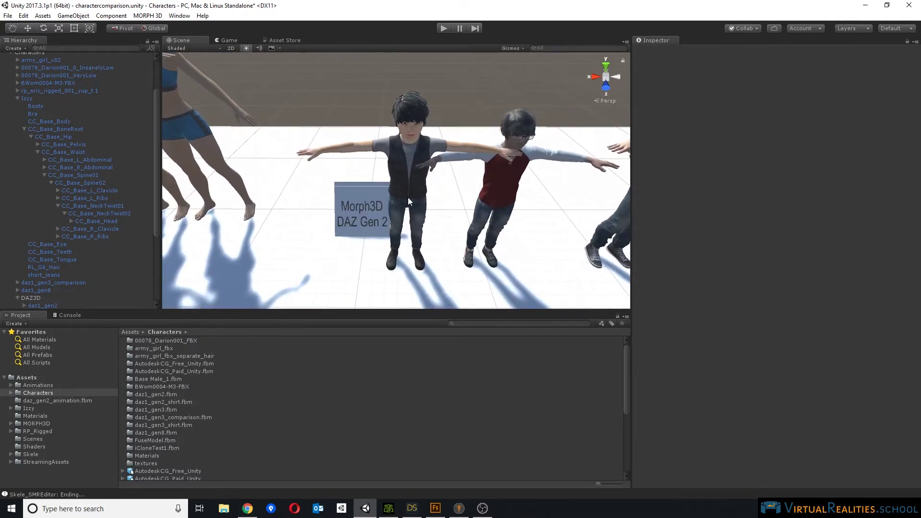
{"action": "right_click_drag", "start_coordinate": [405, 217], "coordinate": [435, 220]}
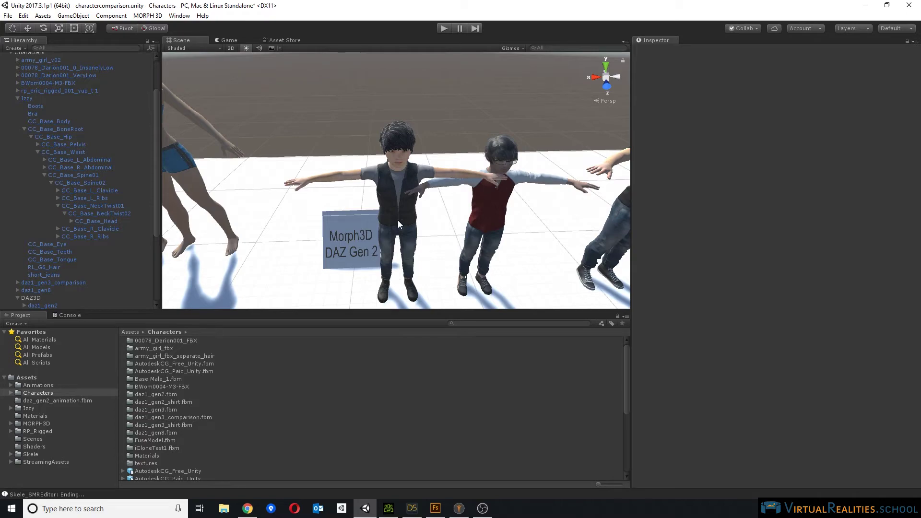
Switch to the browser and browse the MCS characters and clothing packs on Morph3D's Unity Asset Store publisher page.
{"action": "left_click", "coordinate": [247, 508]}
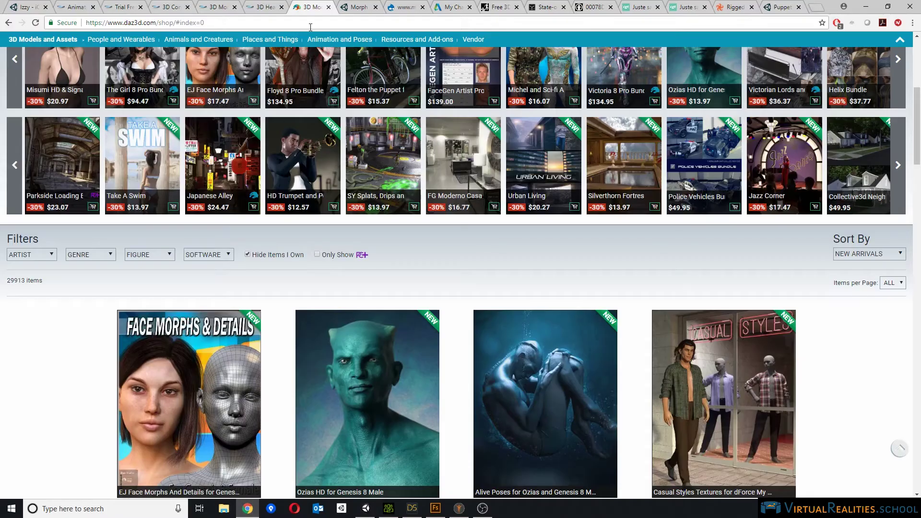
{"action": "left_click", "coordinate": [361, 7]}
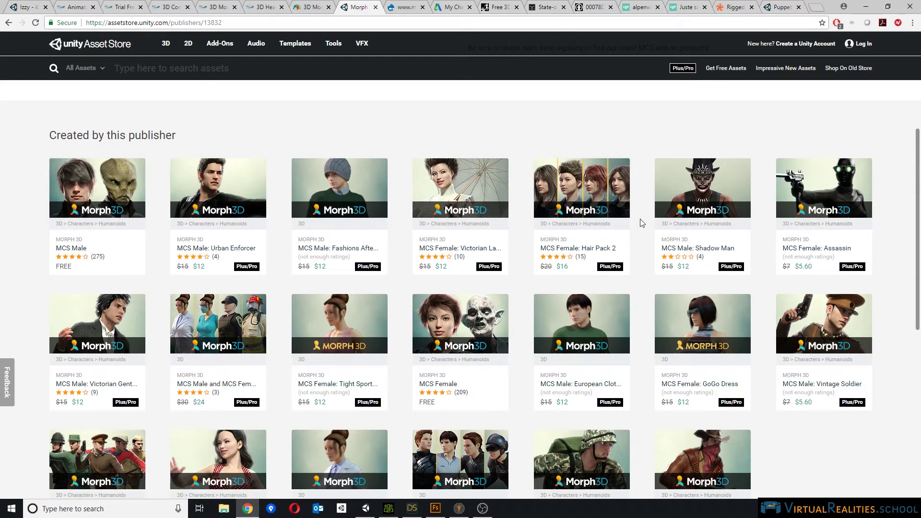
{"action": "scroll", "coordinate": [642, 222], "scroll_direction": "down", "scroll_amount": 3}
{"action": "scroll", "coordinate": [642, 223], "scroll_direction": "down", "scroll_amount": 3}
{"action": "scroll", "coordinate": [700, 231], "scroll_direction": "up", "scroll_amount": 3}
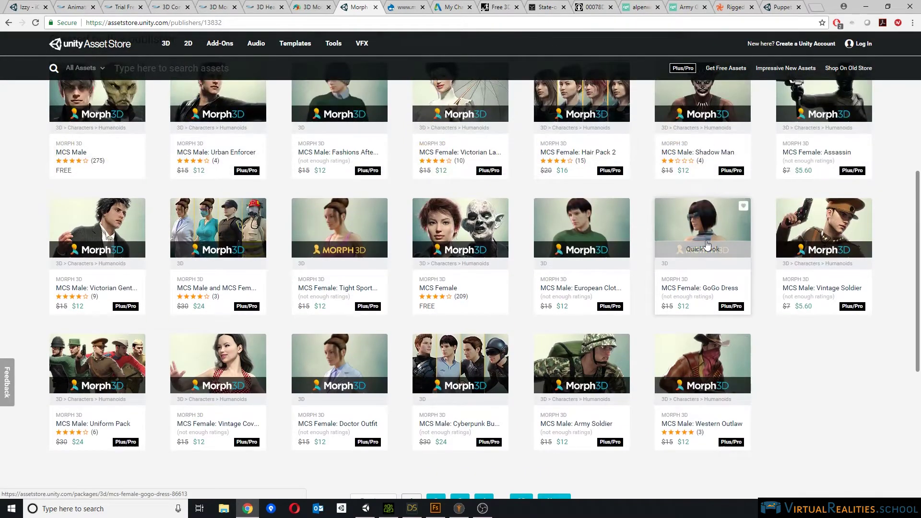
{"action": "scroll", "coordinate": [706, 244], "scroll_direction": "up", "scroll_amount": 3}
{"action": "scroll", "coordinate": [706, 245], "scroll_direction": "up", "scroll_amount": 2}
{"action": "scroll", "coordinate": [706, 243], "scroll_direction": "down", "scroll_amount": 4}
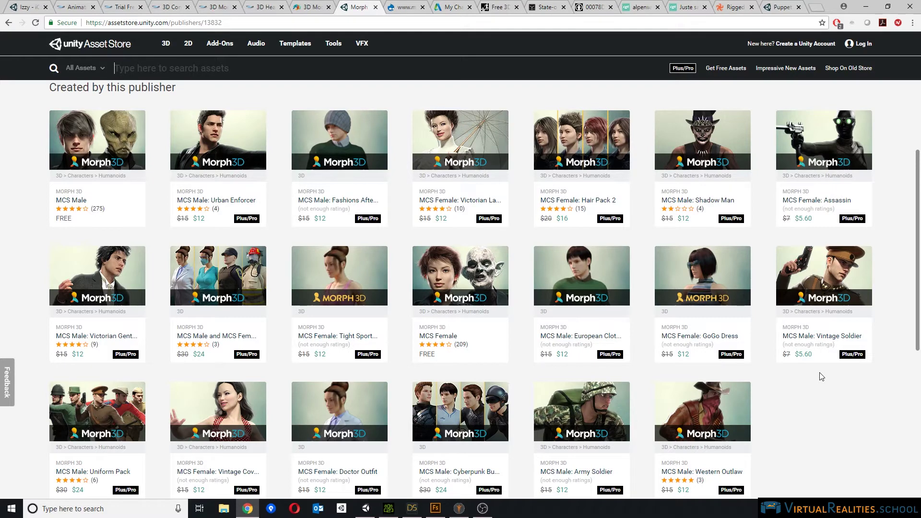
{"action": "scroll", "coordinate": [822, 377], "scroll_direction": "down", "scroll_amount": 3}
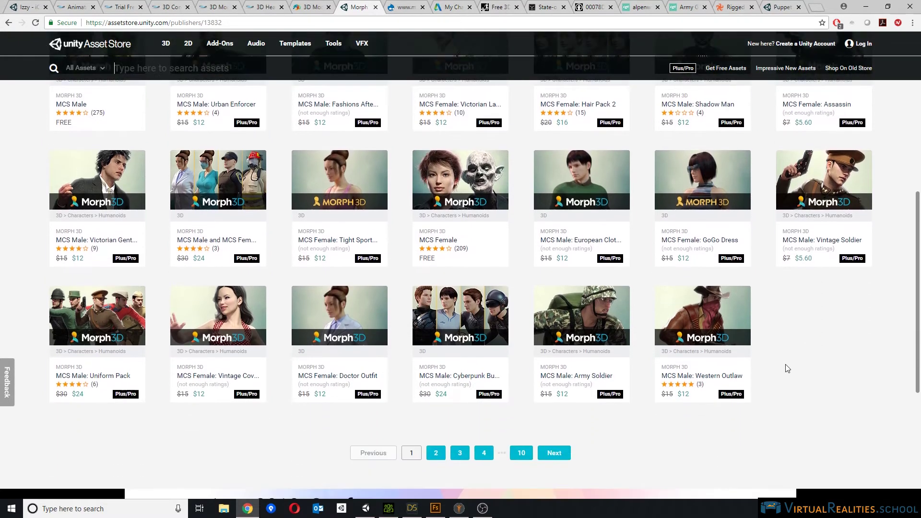
{"action": "scroll", "coordinate": [824, 382], "scroll_direction": "up", "scroll_amount": 2}
{"action": "scroll", "coordinate": [826, 382], "scroll_direction": "up", "scroll_amount": 1}
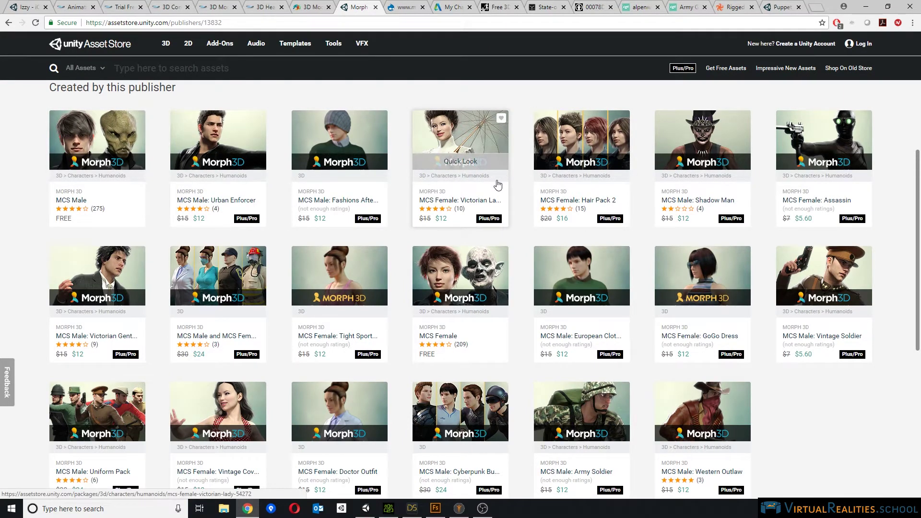
{"action": "scroll", "coordinate": [497, 187], "scroll_direction": "up", "scroll_amount": 2}
{"action": "scroll", "coordinate": [290, 218], "scroll_direction": "down", "scroll_amount": 1}
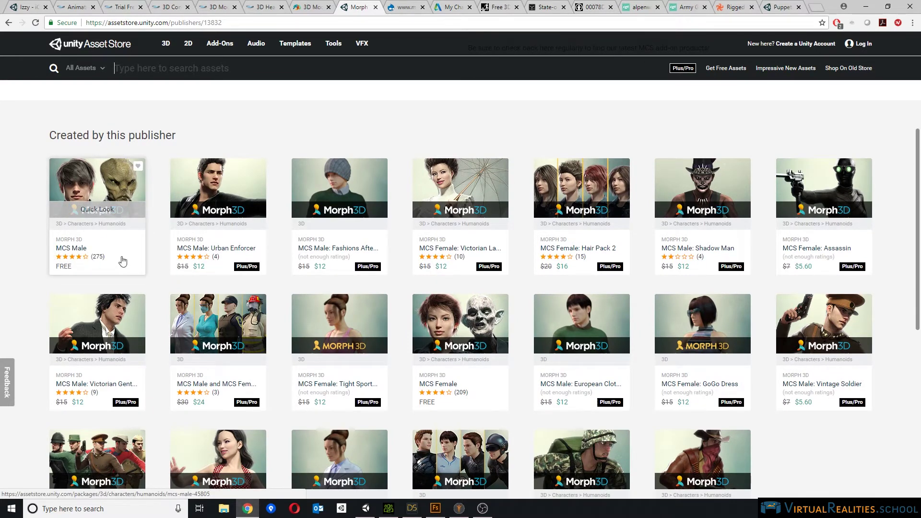
{"action": "scroll", "coordinate": [64, 244], "scroll_direction": "down", "scroll_amount": 1}
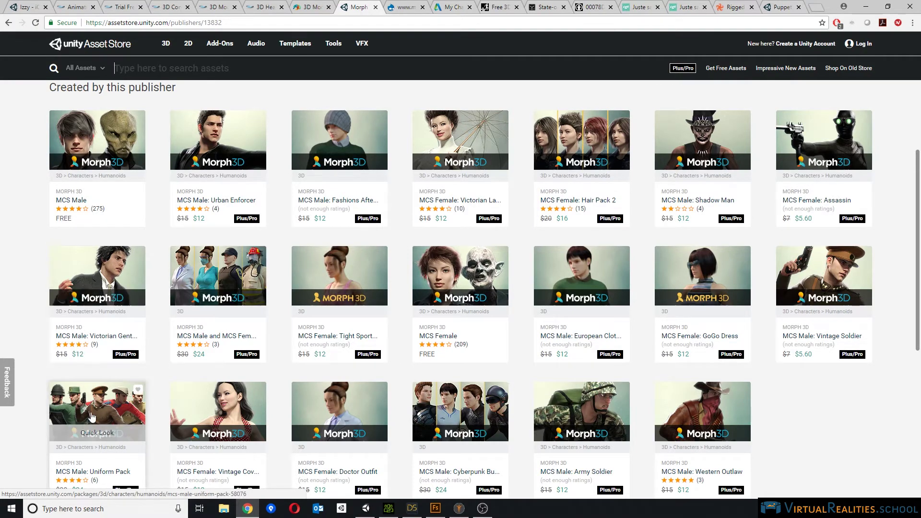
{"action": "scroll", "coordinate": [813, 398], "scroll_direction": "down", "scroll_amount": 1}
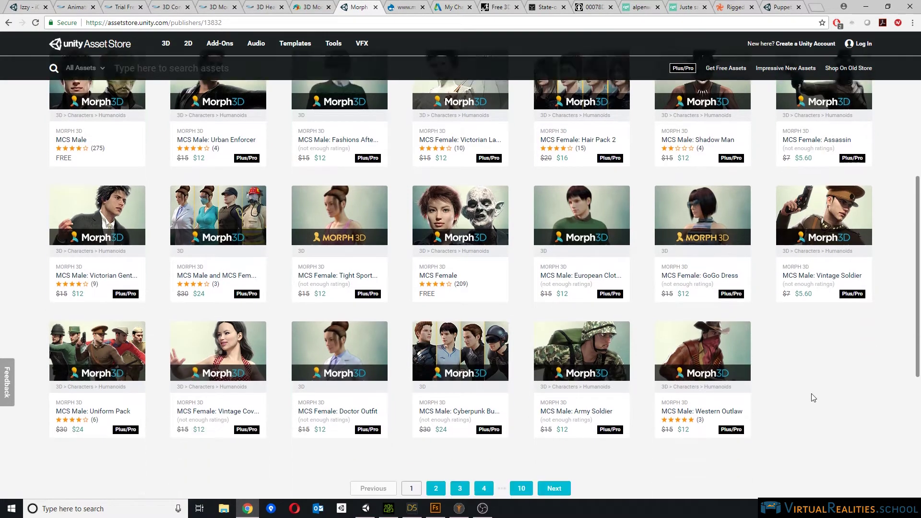
{"action": "scroll", "coordinate": [779, 368], "scroll_direction": "up", "scroll_amount": 2}
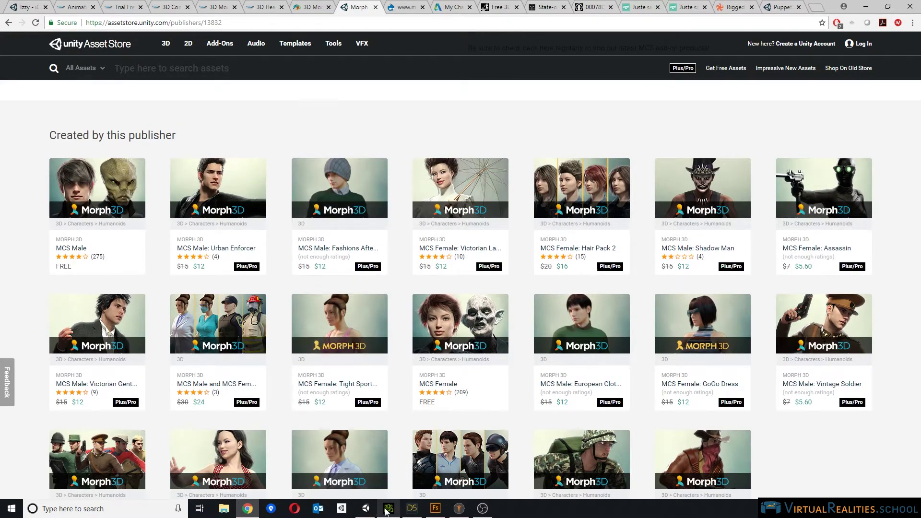
Return to Unity and select the Morph3D boy's root object, M3DMale, in the hierarchy.
{"action": "left_click", "coordinate": [365, 509]}
{"action": "left_click", "coordinate": [18, 99]}
{"action": "left_click", "coordinate": [402, 177]}
{"action": "scroll", "coordinate": [62, 252], "scroll_direction": "down", "scroll_amount": 5}
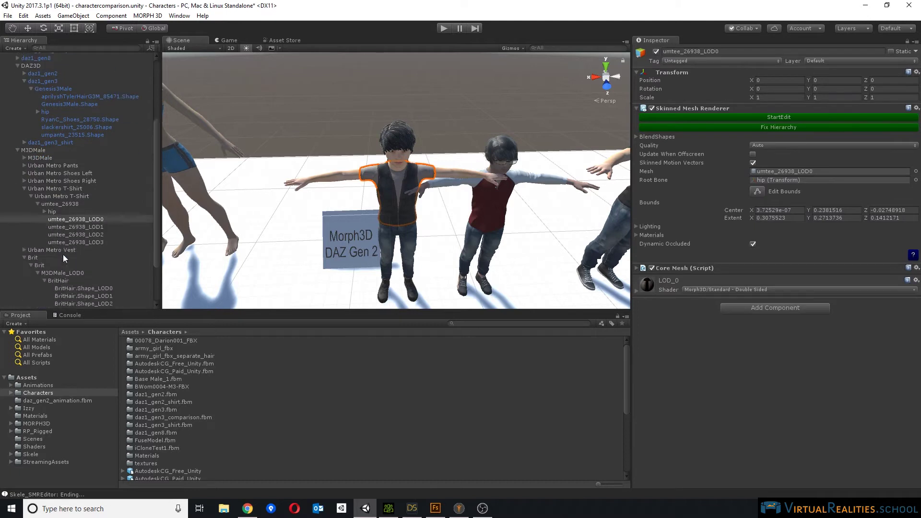
{"action": "left_click", "coordinate": [39, 163]}
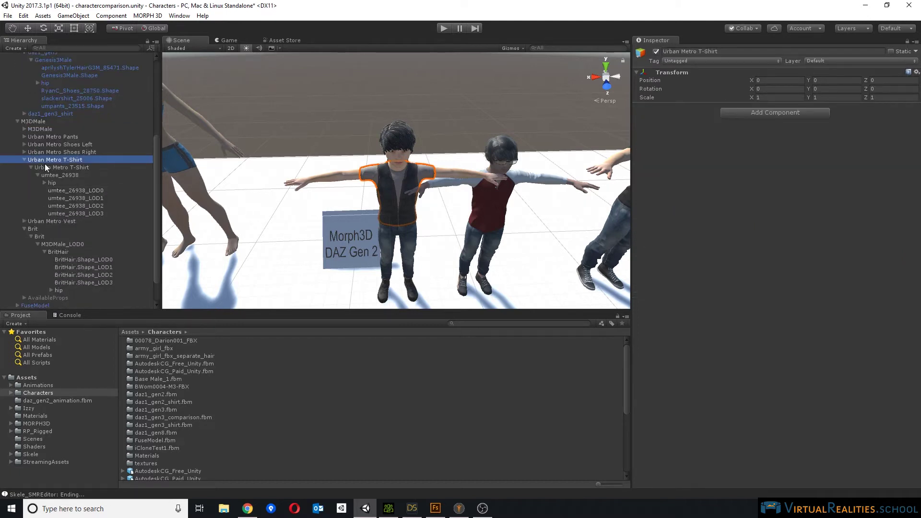
{"action": "left_click", "coordinate": [31, 121]}
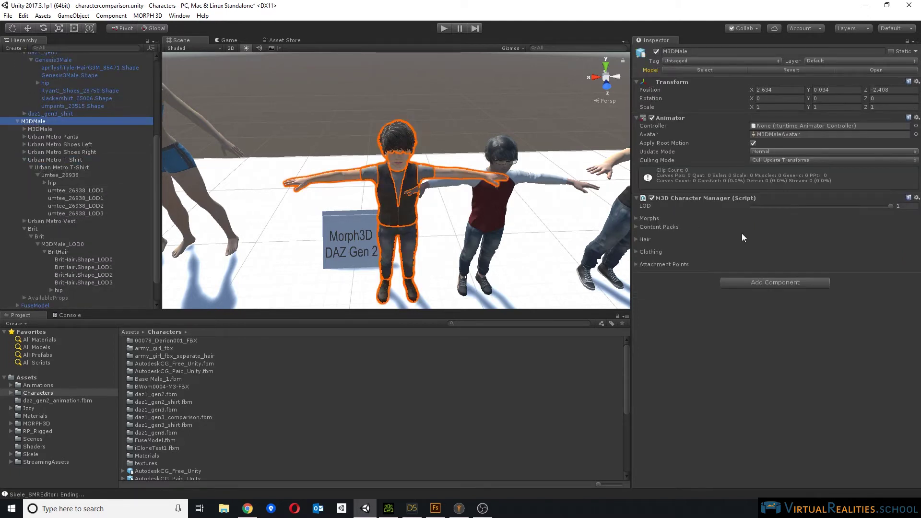
Expand the Morphs list of the M3D Character Manager and examine the available body, face and age morphs.
{"action": "left_click", "coordinate": [643, 218]}
{"action": "scroll", "coordinate": [706, 281], "scroll_direction": "down", "scroll_amount": 2}
{"action": "scroll", "coordinate": [706, 283], "scroll_direction": "down", "scroll_amount": 1}
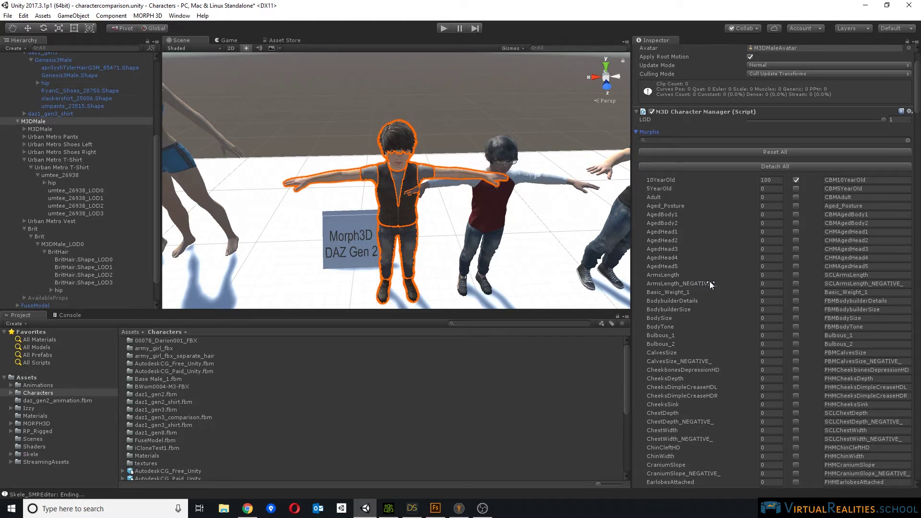
{"action": "scroll", "coordinate": [707, 281], "scroll_direction": "down", "scroll_amount": 15}
{"action": "scroll", "coordinate": [730, 292], "scroll_direction": "down", "scroll_amount": 10}
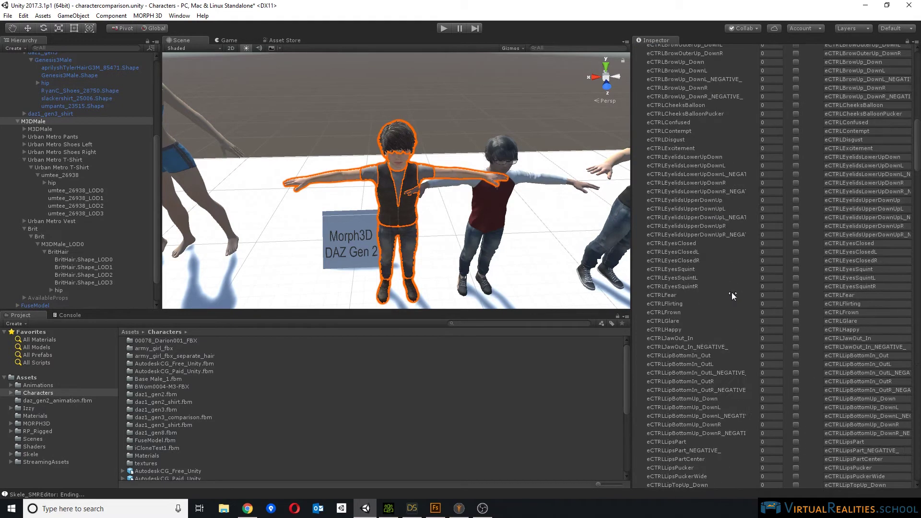
{"action": "scroll", "coordinate": [786, 293], "scroll_direction": "down", "scroll_amount": 15}
{"action": "scroll", "coordinate": [786, 294], "scroll_direction": "down", "scroll_amount": 20}
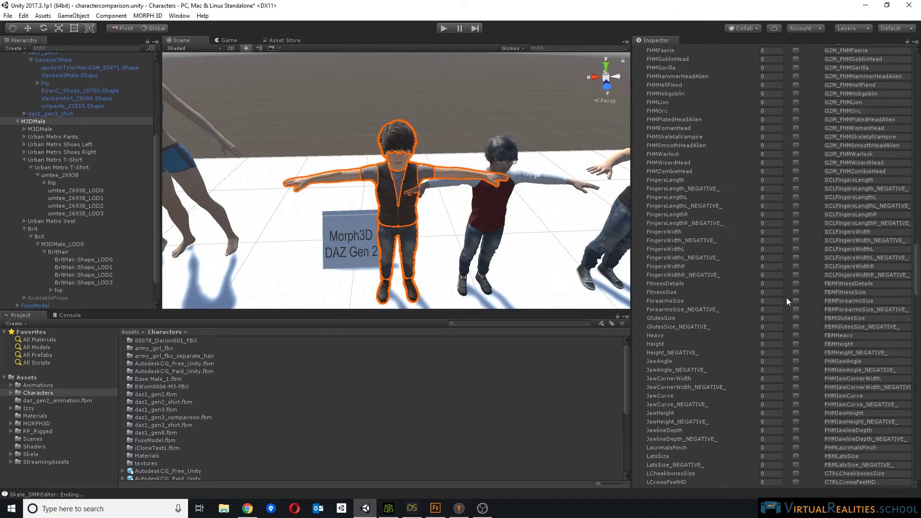
{"action": "scroll", "coordinate": [790, 292], "scroll_direction": "down", "scroll_amount": 13}
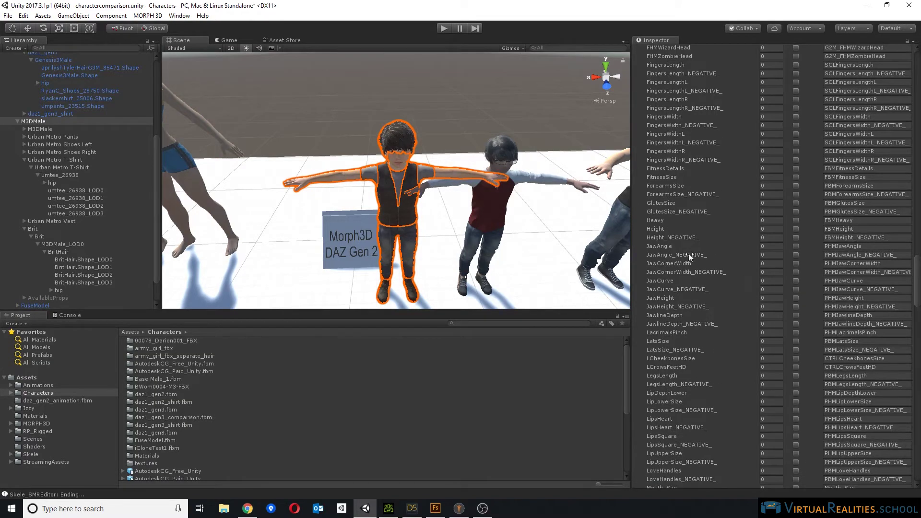
{"action": "scroll", "coordinate": [794, 352], "scroll_direction": "down", "scroll_amount": 20}
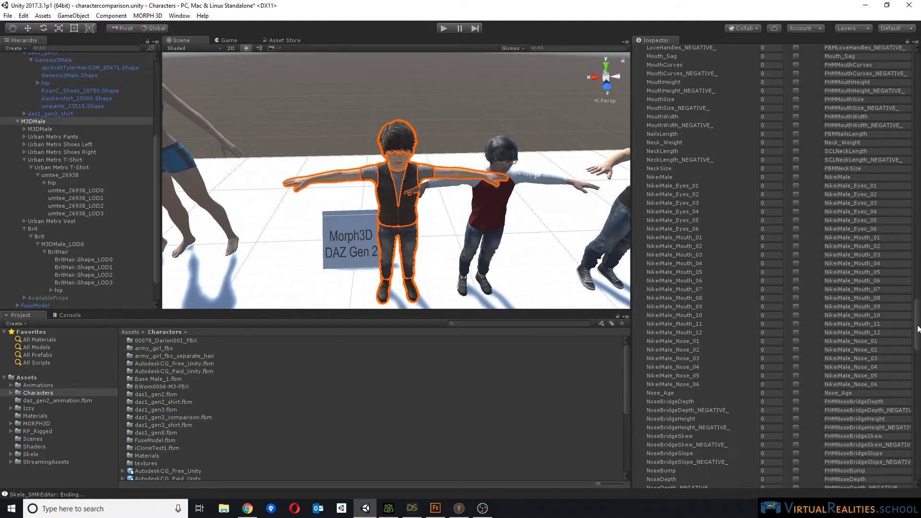
{"action": "scroll", "coordinate": [666, 397], "scroll_direction": "down", "scroll_amount": 6}
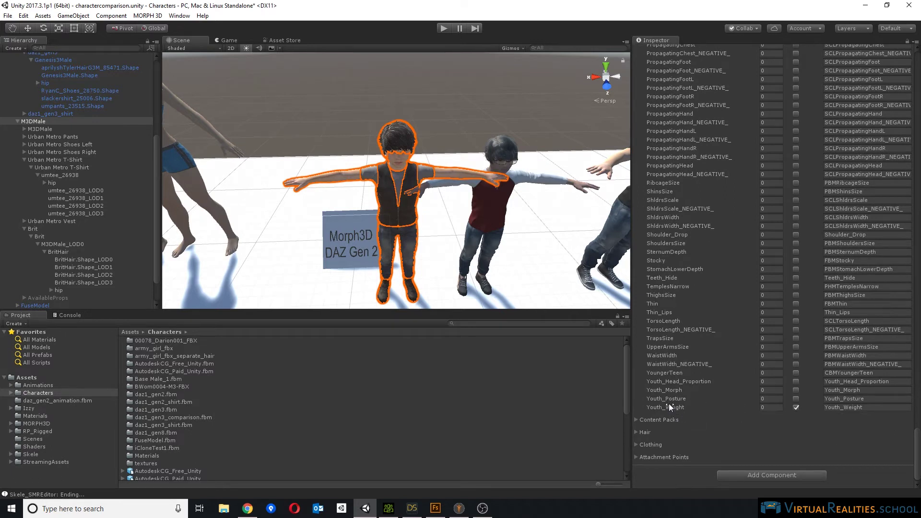
{"action": "left_click", "coordinate": [671, 390]}
{"action": "key", "text": "ctrl+a"}
{"action": "key", "text": "BackSpace"}
Inspect the Urban Metro T-Shirt's level-of-detail meshes one by one, ending on umtee_26938_LOD0.
{"action": "left_click", "coordinate": [74, 198]}
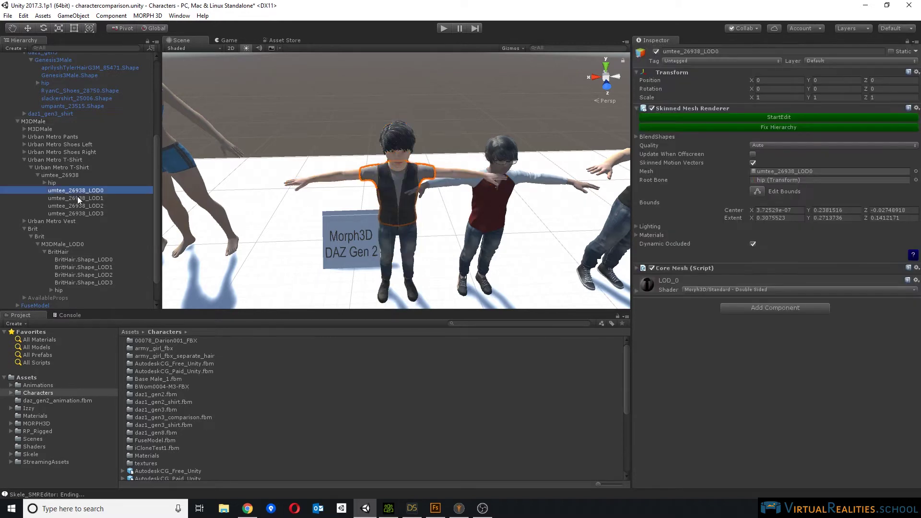
{"action": "left_click", "coordinate": [79, 205]}
{"action": "left_click", "coordinate": [85, 213]}
{"action": "left_click", "coordinate": [86, 199]}
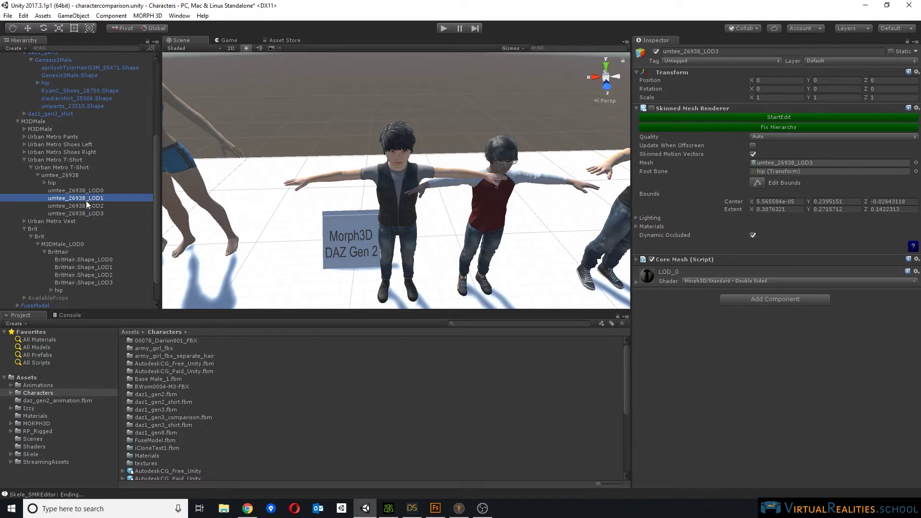
{"action": "left_click", "coordinate": [89, 191]}
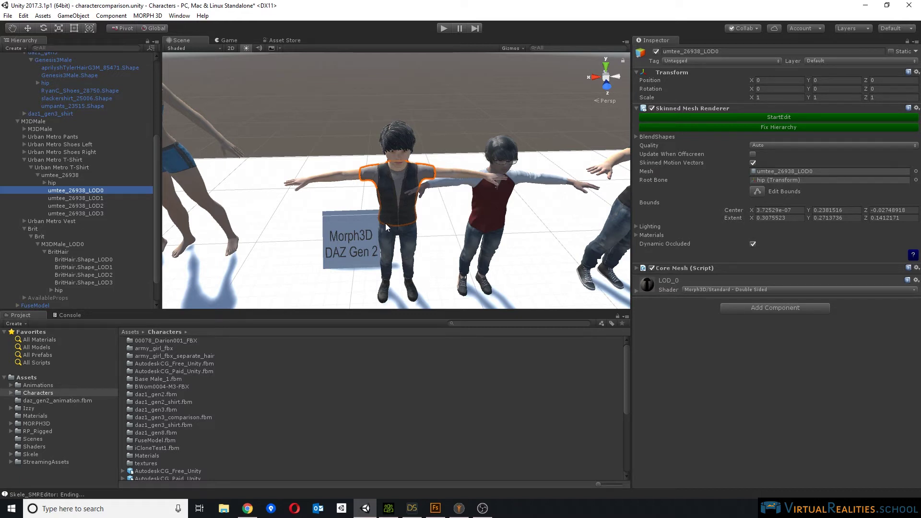
Select the Morph3D boy's hair mesh, expand its BritHairBlack material settings and inspect the hair from close up.
{"action": "scroll", "coordinate": [408, 144], "scroll_direction": "up", "scroll_amount": 3}
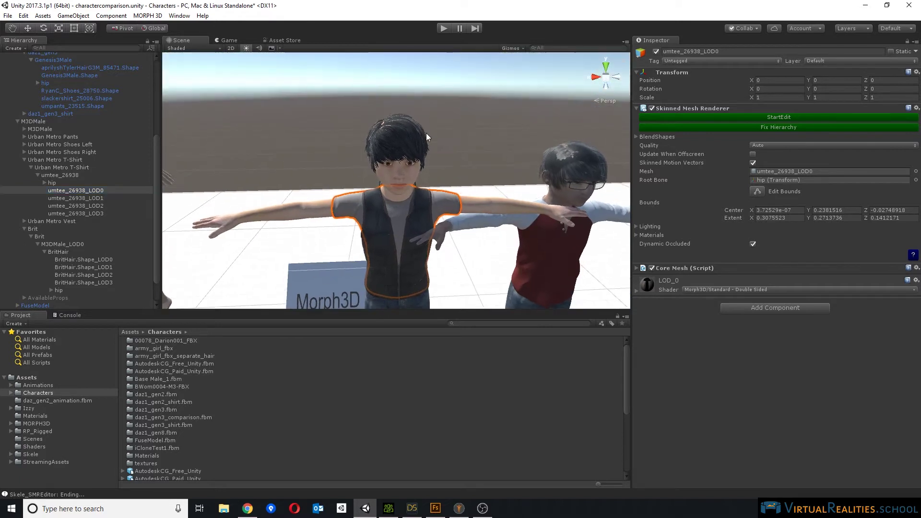
{"action": "middle_click_drag", "start_coordinate": [426, 133], "coordinate": [478, 117]}
{"action": "left_click", "coordinate": [494, 122]}
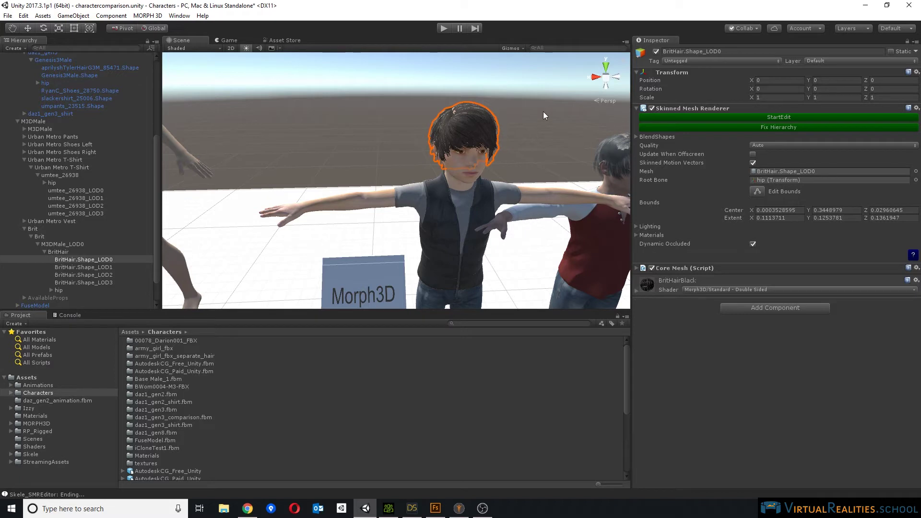
{"action": "scroll", "coordinate": [480, 136], "scroll_direction": "up", "scroll_amount": 5}
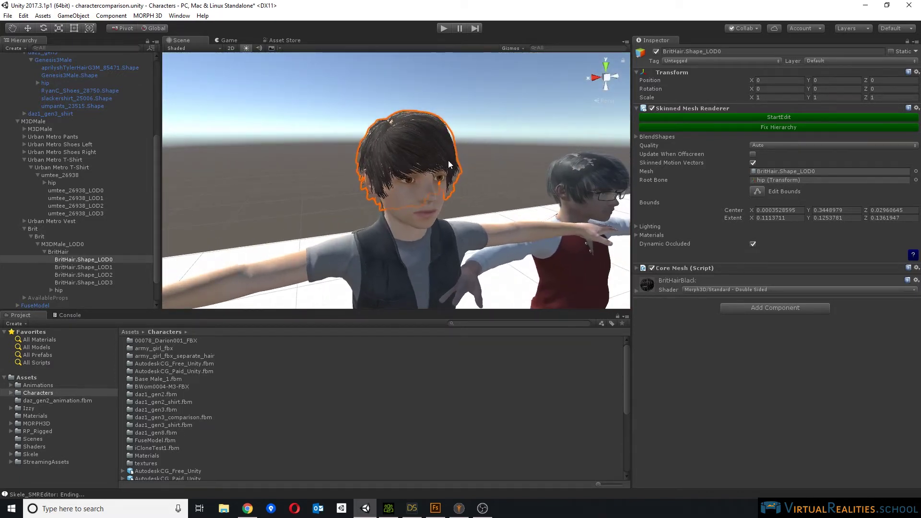
{"action": "key", "text": "f"}
{"action": "left_click", "coordinate": [637, 292]}
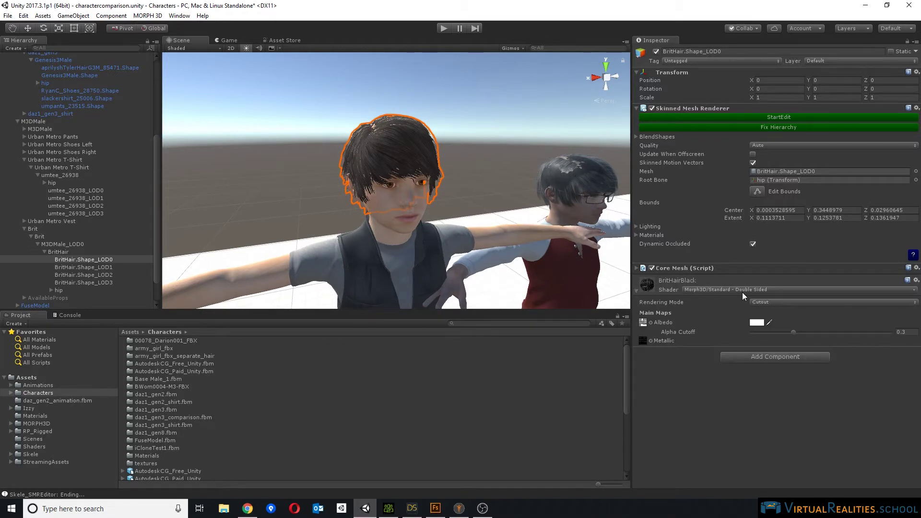
{"action": "scroll", "coordinate": [405, 115], "scroll_direction": "down", "scroll_amount": 8}
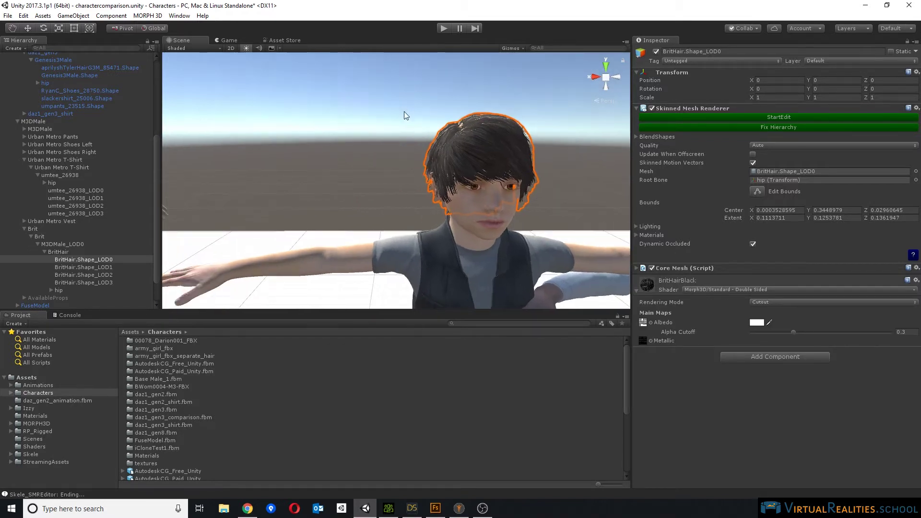
{"action": "scroll", "coordinate": [398, 117], "scroll_direction": "up", "scroll_amount": 3}
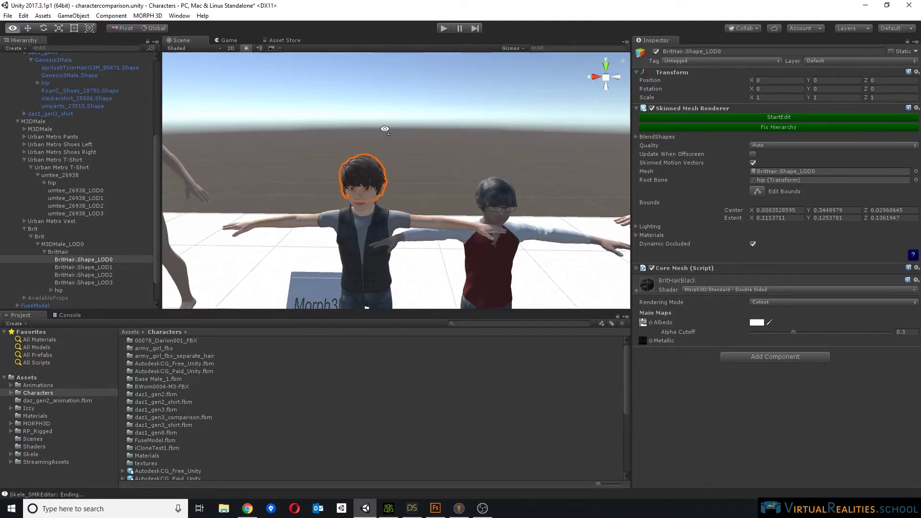
Clear the selection and survey the character lineup, ending close on the Fuse character wearing goggles.
{"action": "left_click", "coordinate": [413, 112]}
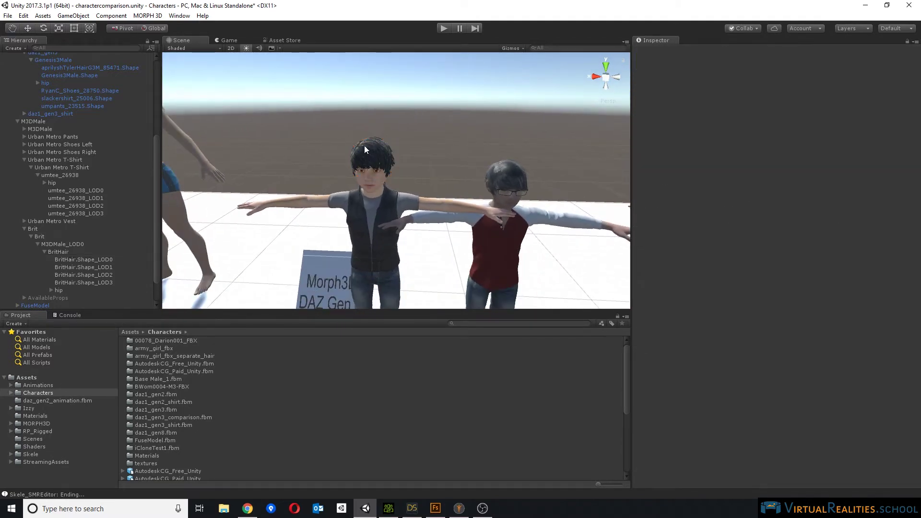
{"action": "scroll", "coordinate": [367, 149], "scroll_direction": "down", "scroll_amount": 10}
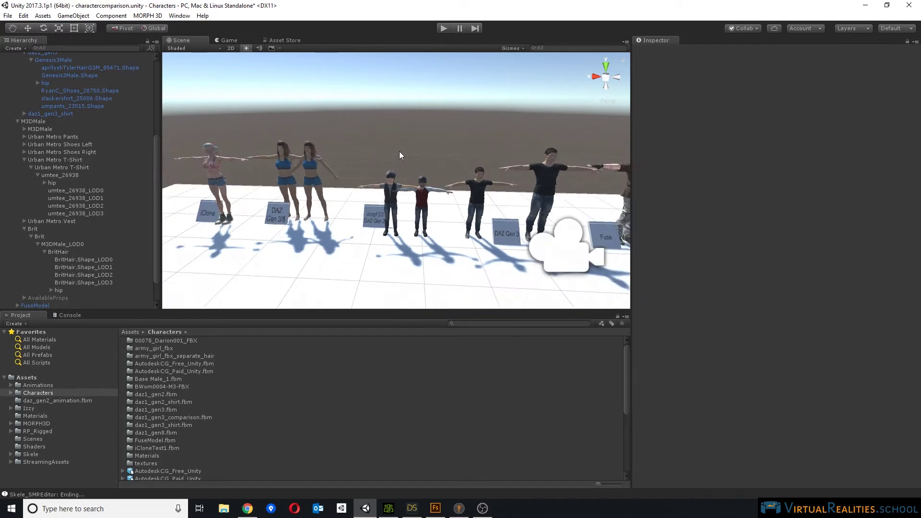
{"action": "left_click_drag", "start_coordinate": [498, 99], "coordinate": [307, 93], "text": "alt"}
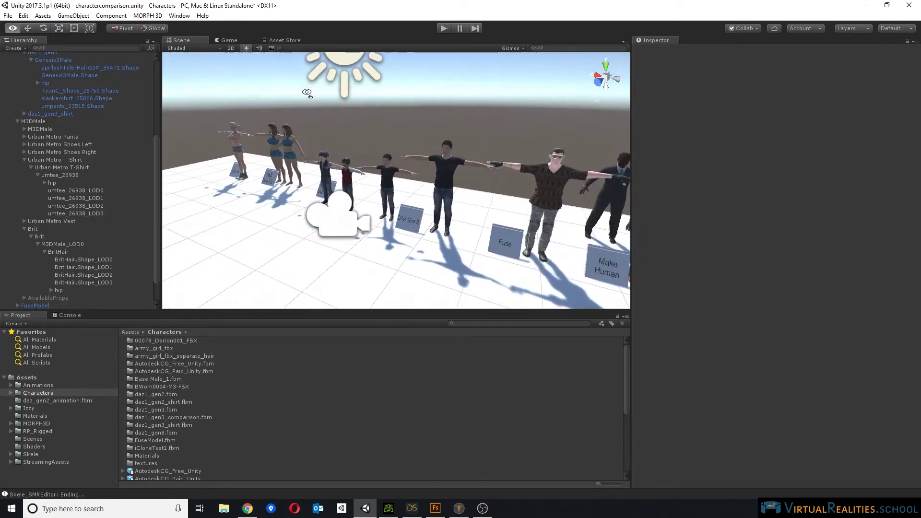
{"action": "left_click_drag", "start_coordinate": [416, 144], "coordinate": [461, 117], "text": "alt"}
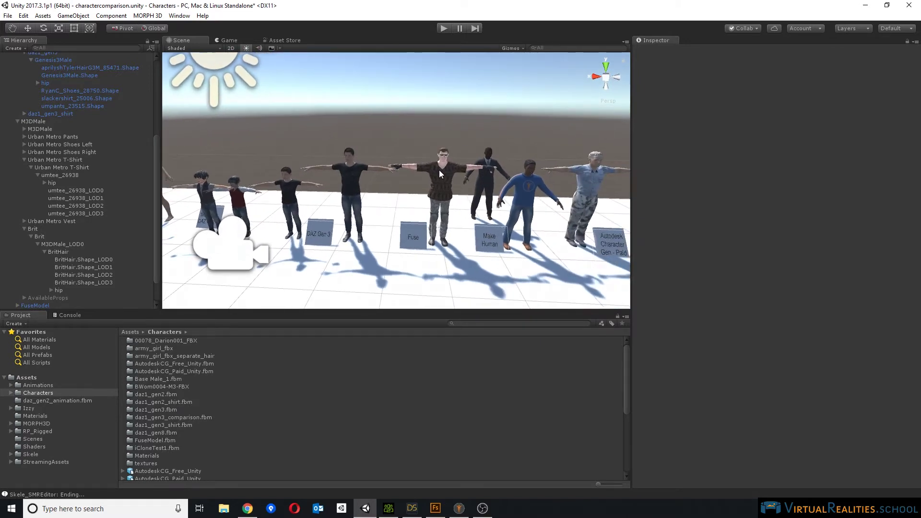
{"action": "scroll", "coordinate": [439, 170], "scroll_direction": "up", "scroll_amount": 10}
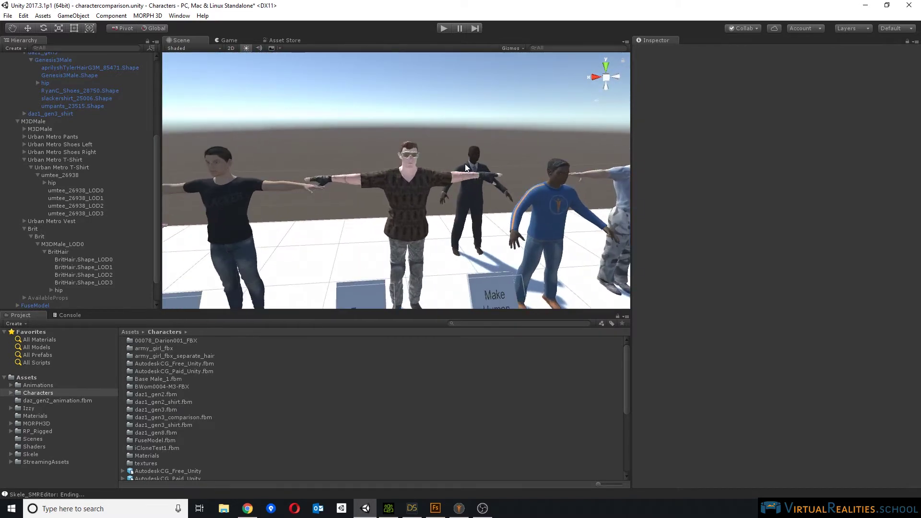
{"action": "left_click_drag", "start_coordinate": [465, 164], "coordinate": [410, 148], "text": "alt"}
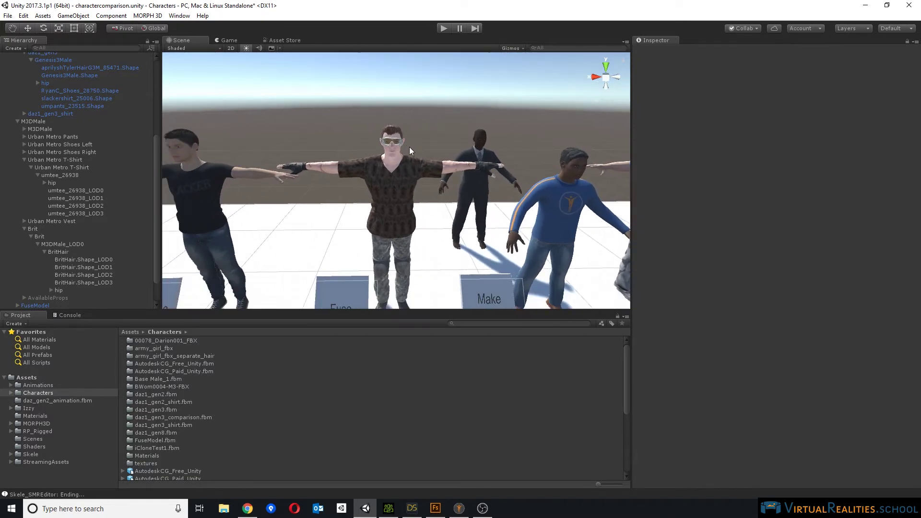
{"action": "scroll", "coordinate": [409, 147], "scroll_direction": "up", "scroll_amount": 2}
{"action": "scroll", "coordinate": [410, 147], "scroll_direction": "up", "scroll_amount": 2}
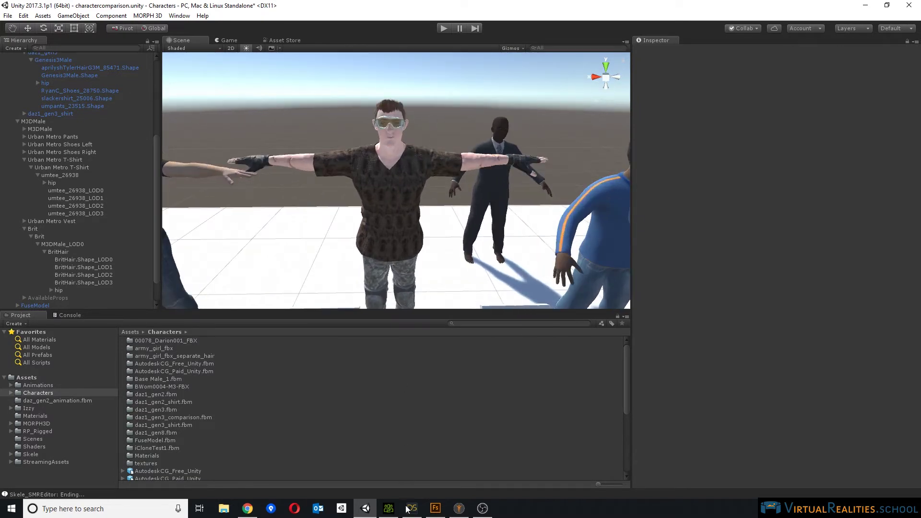
Switch to Adobe Fuse, open the striped-shirt character's Customize settings and raise the Angry facial expression.
{"action": "left_click", "coordinate": [435, 509]}
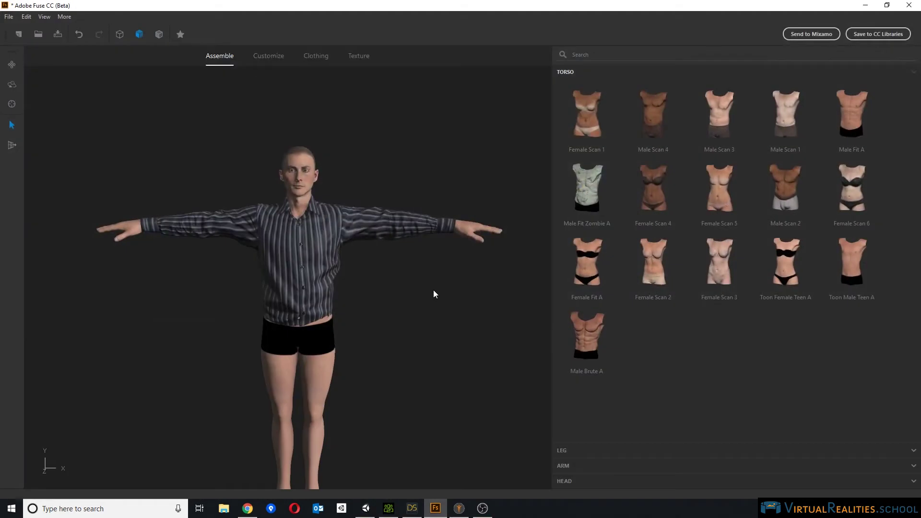
{"action": "scroll", "coordinate": [348, 238], "scroll_direction": "down", "scroll_amount": 2}
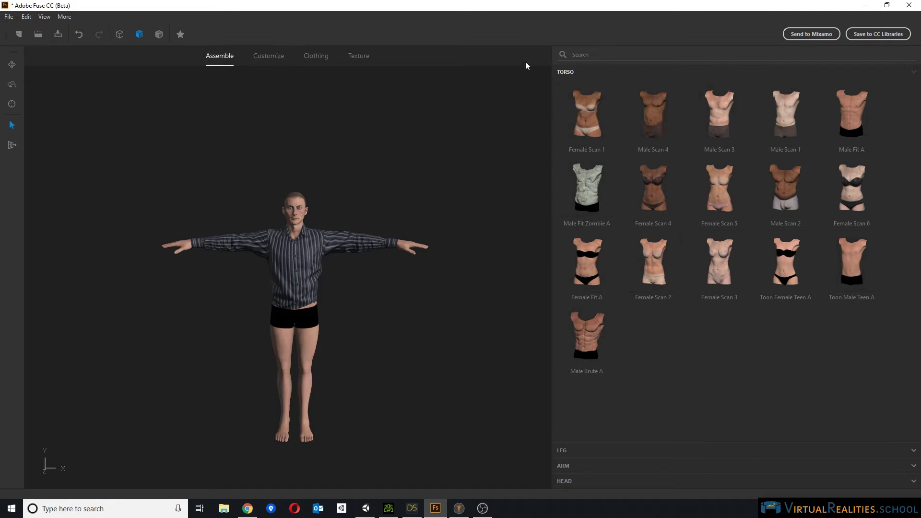
{"action": "left_click", "coordinate": [270, 58]}
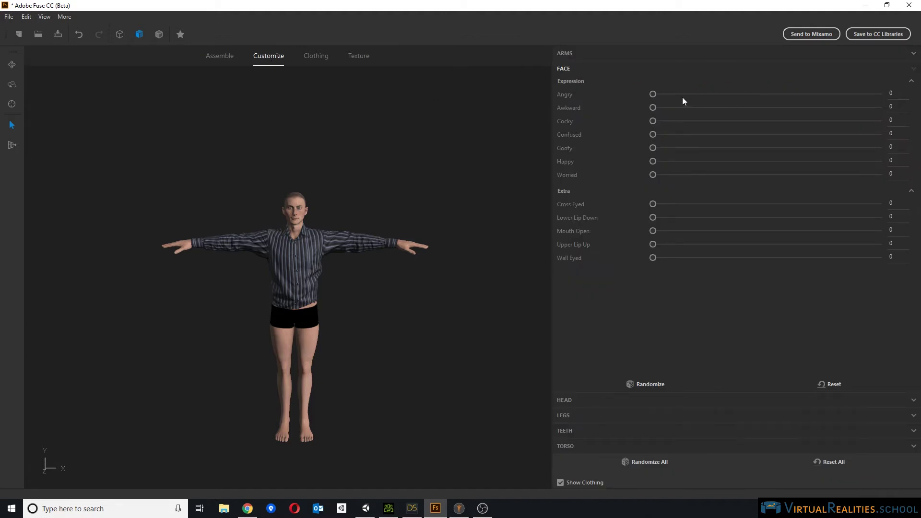
{"action": "left_click_drag", "start_coordinate": [653, 94], "coordinate": [780, 95]}
Open the Clothing catalogue and browse the available tops.
{"action": "left_click", "coordinate": [316, 56]}
{"action": "scroll", "coordinate": [672, 283], "scroll_direction": "down", "scroll_amount": 2}
{"action": "scroll", "coordinate": [683, 290], "scroll_direction": "down", "scroll_amount": 4}
{"action": "scroll", "coordinate": [833, 297], "scroll_direction": "up", "scroll_amount": 2}
{"action": "scroll", "coordinate": [830, 286], "scroll_direction": "up", "scroll_amount": 3}
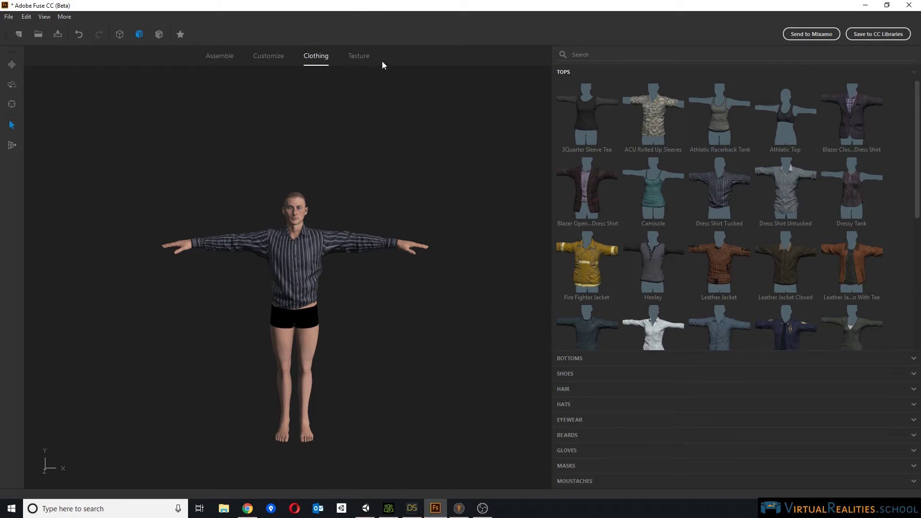
Select the tucked dress shirt in the Texture stage, examine its Dirt Wear parameters and check the available file commands.
{"action": "left_click", "coordinate": [368, 62]}
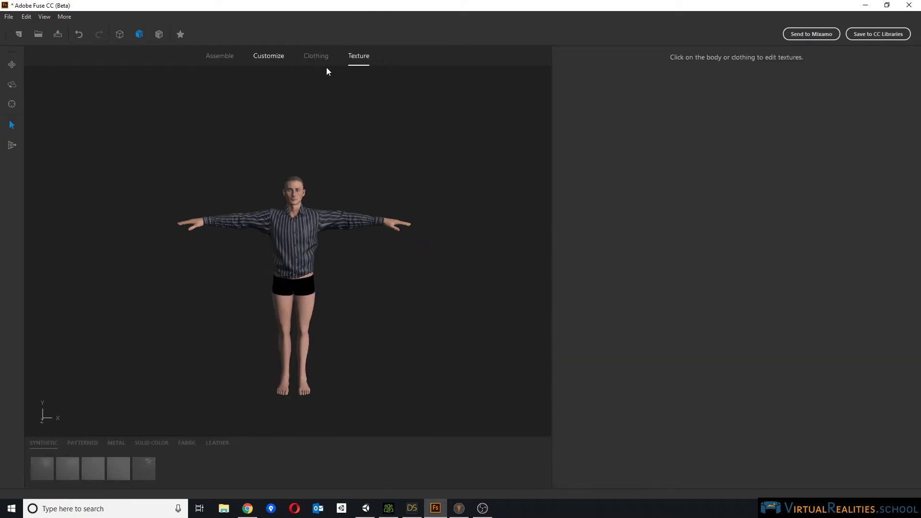
{"action": "left_click", "coordinate": [288, 236]}
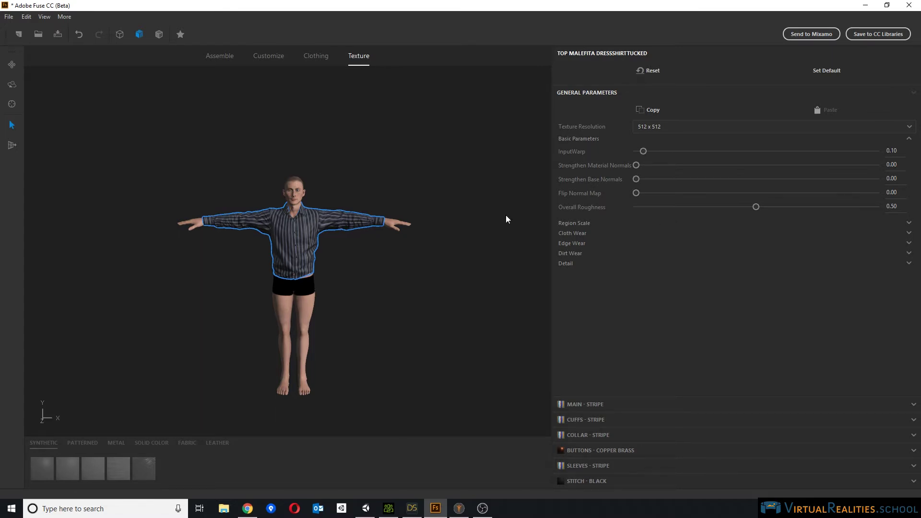
{"action": "scroll", "coordinate": [313, 220], "scroll_direction": "up", "scroll_amount": 3}
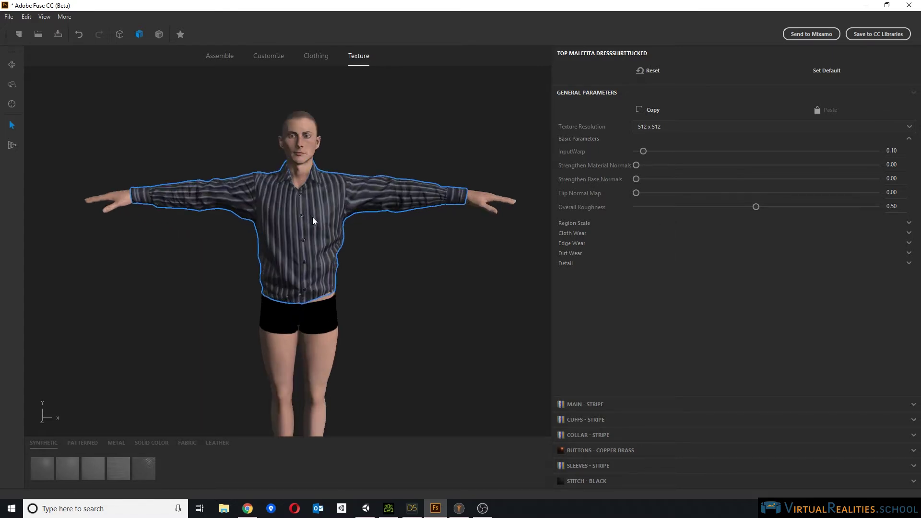
{"action": "left_click", "coordinate": [569, 253]}
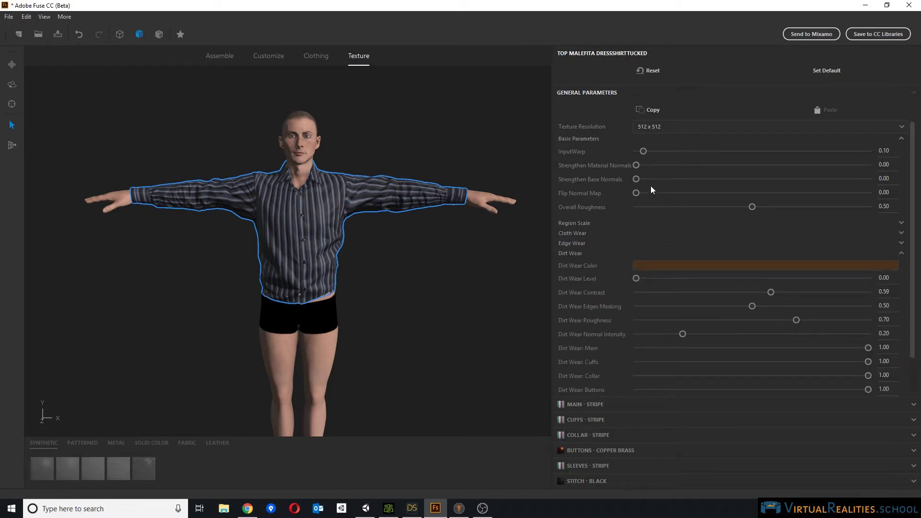
{"action": "scroll", "coordinate": [734, 196], "scroll_direction": "down", "scroll_amount": 2}
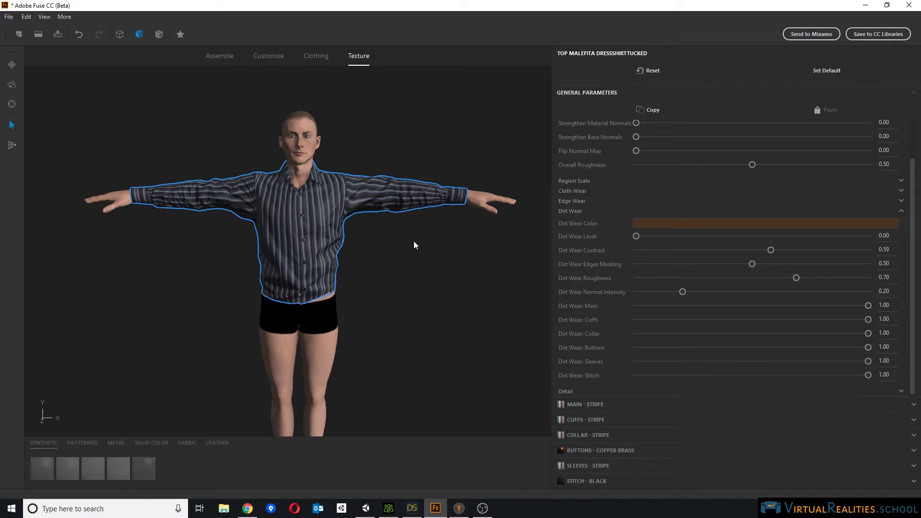
{"action": "left_click", "coordinate": [8, 17]}
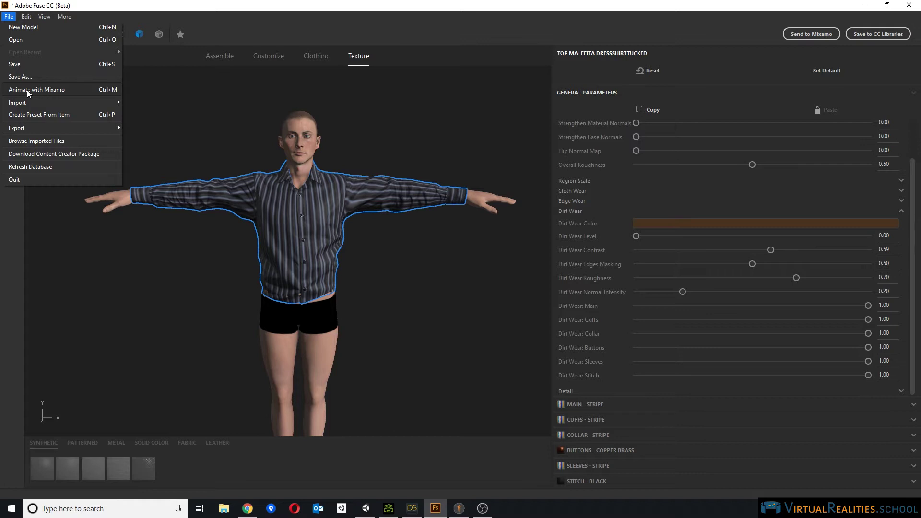
{"action": "left_click", "coordinate": [484, 168]}
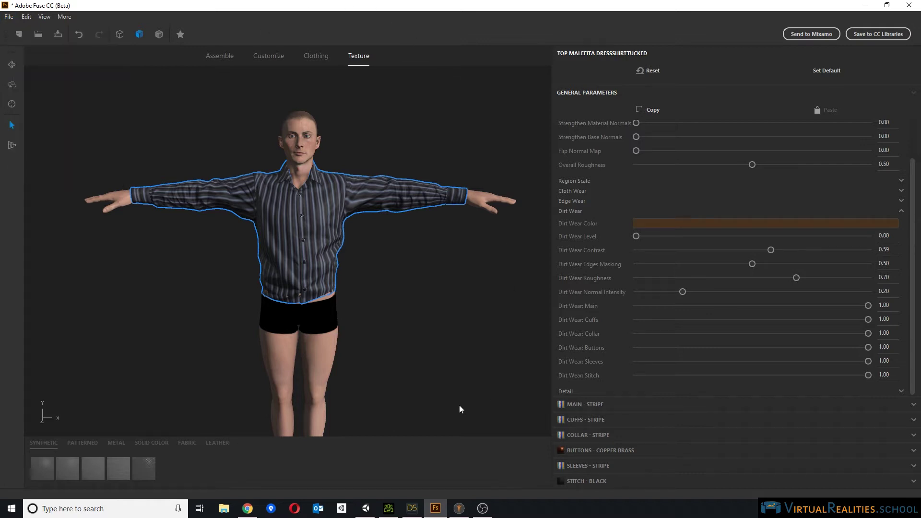
Return to Unity, select the Fuse character and expand FuseModel in the hierarchy with M3DMale collapsed.
{"action": "left_click", "coordinate": [366, 508]}
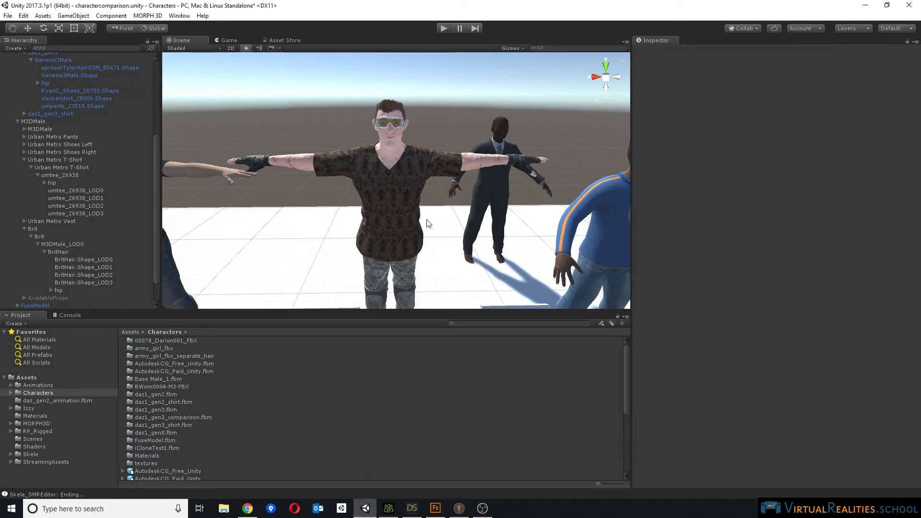
{"action": "left_click", "coordinate": [387, 192]}
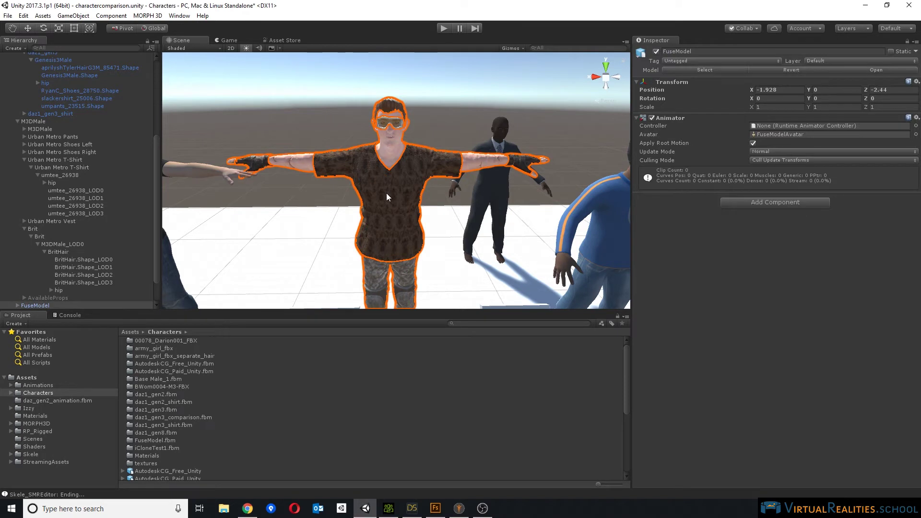
{"action": "left_click", "coordinate": [17, 122]}
{"action": "left_click", "coordinate": [17, 264]}
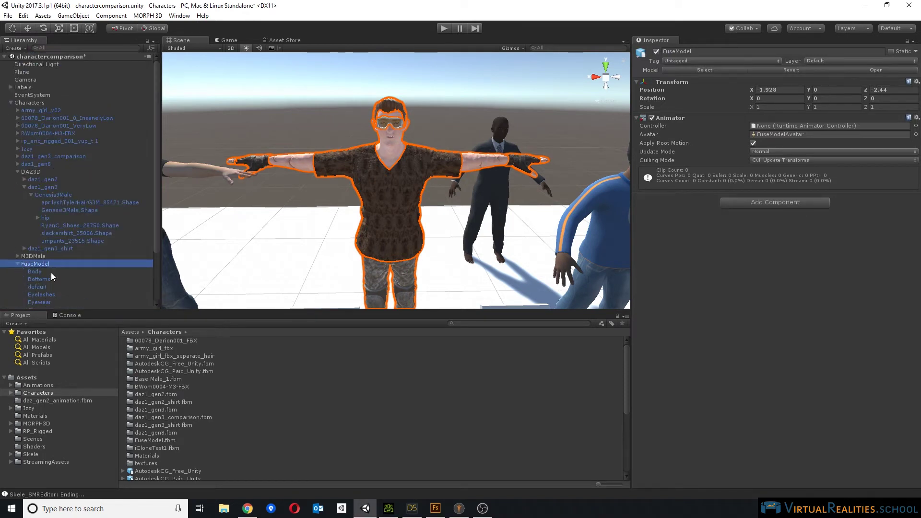
{"action": "scroll", "coordinate": [49, 273], "scroll_direction": "down", "scroll_amount": 3}
Inspect the FuseModel's separate Body, Bottoms and Hair meshes, ending on Body.
{"action": "left_click", "coordinate": [38, 206]}
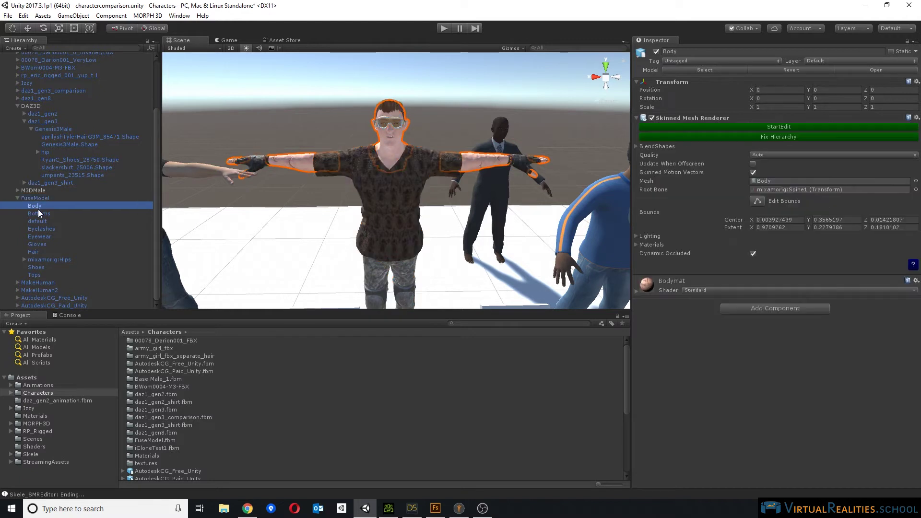
{"action": "left_click", "coordinate": [39, 214]}
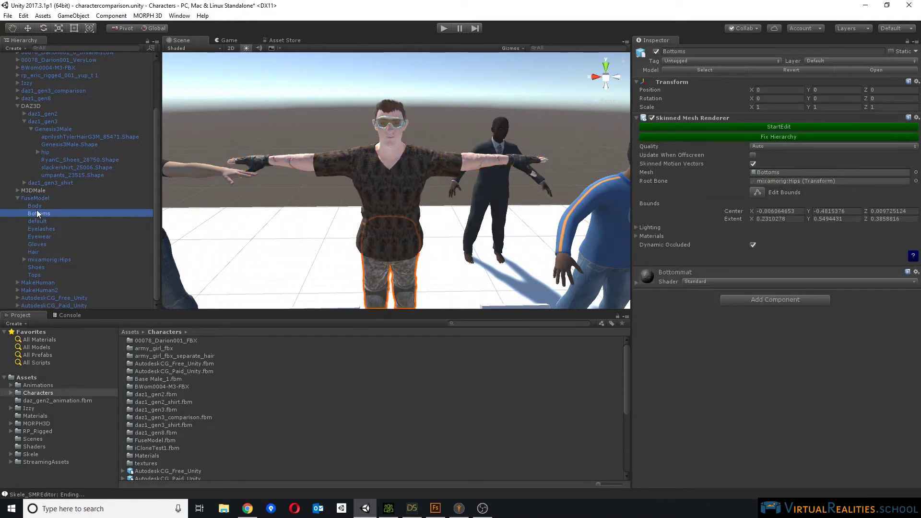
{"action": "left_click", "coordinate": [36, 207]}
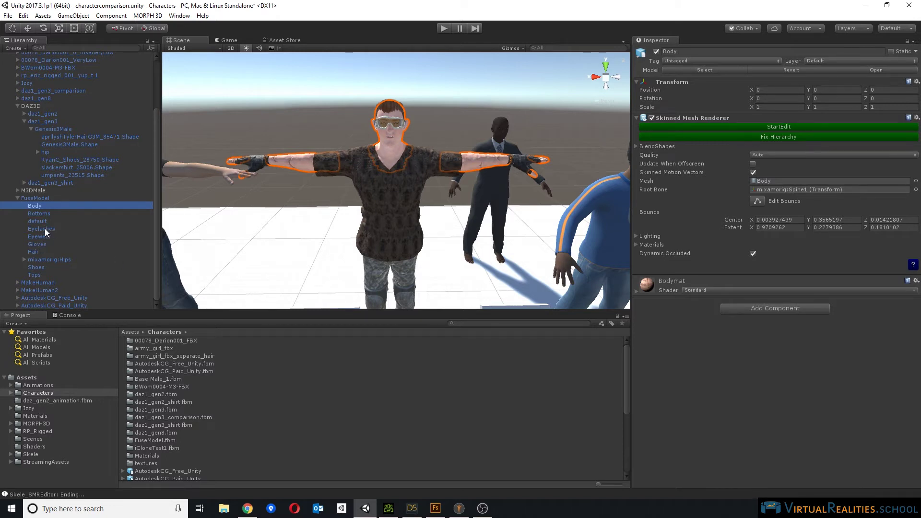
{"action": "left_click", "coordinate": [41, 251]}
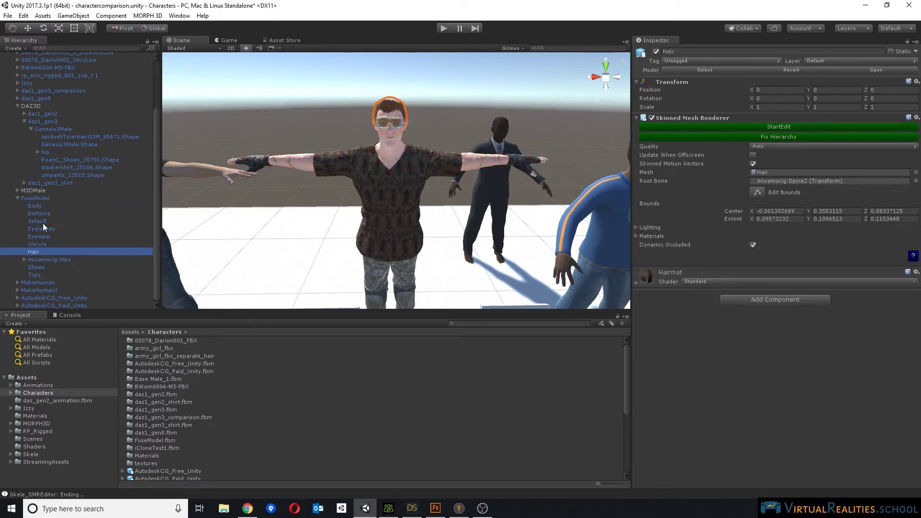
{"action": "left_click", "coordinate": [35, 206]}
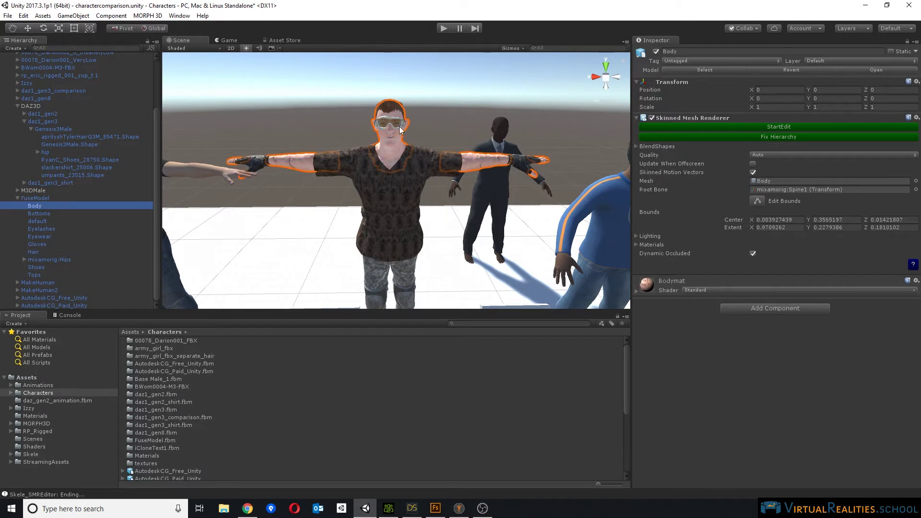
Deactivate the FuseModel's Eyewear object to view the face without goggles, and reactivate it.
{"action": "left_click", "coordinate": [40, 236]}
{"action": "left_click", "coordinate": [656, 52]}
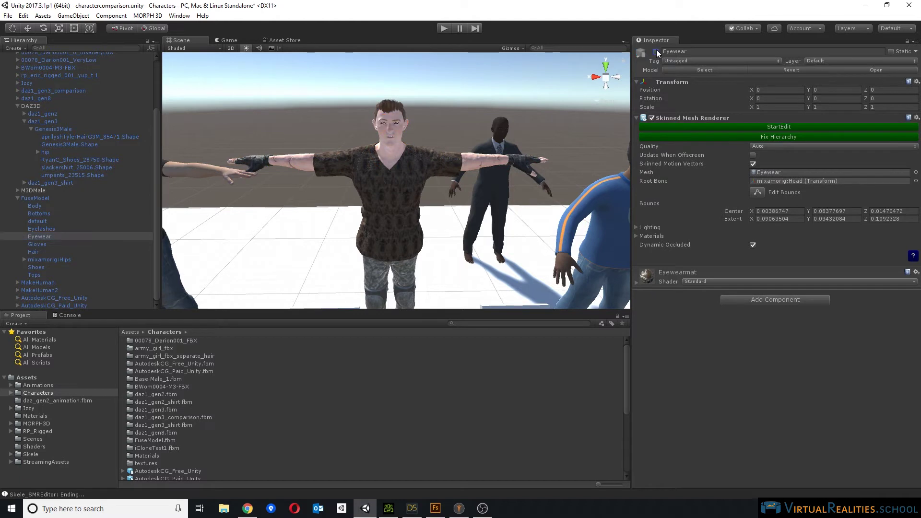
{"action": "left_click", "coordinate": [656, 52]}
{"action": "middle_click_drag", "start_coordinate": [458, 162], "coordinate": [406, 160]}
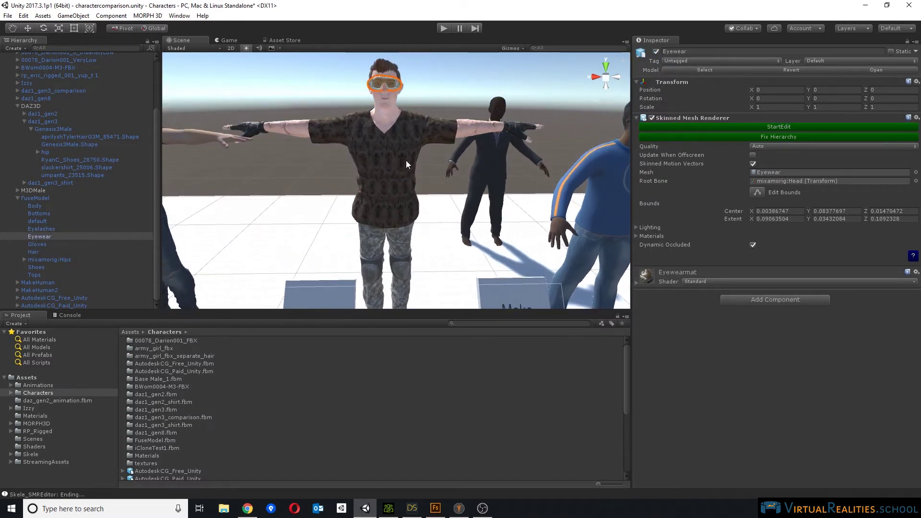
Expand the BlendShapes of the FuseModel's Body mesh and examine the list of facial blends.
{"action": "left_click", "coordinate": [39, 208]}
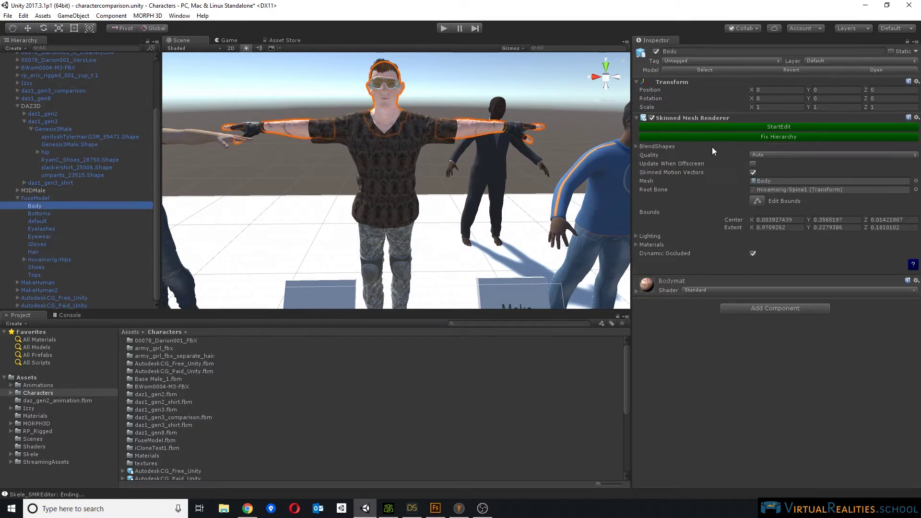
{"action": "left_click", "coordinate": [636, 146]}
{"action": "scroll", "coordinate": [678, 166], "scroll_direction": "down", "scroll_amount": 5}
{"action": "scroll", "coordinate": [702, 184], "scroll_direction": "down", "scroll_amount": 5}
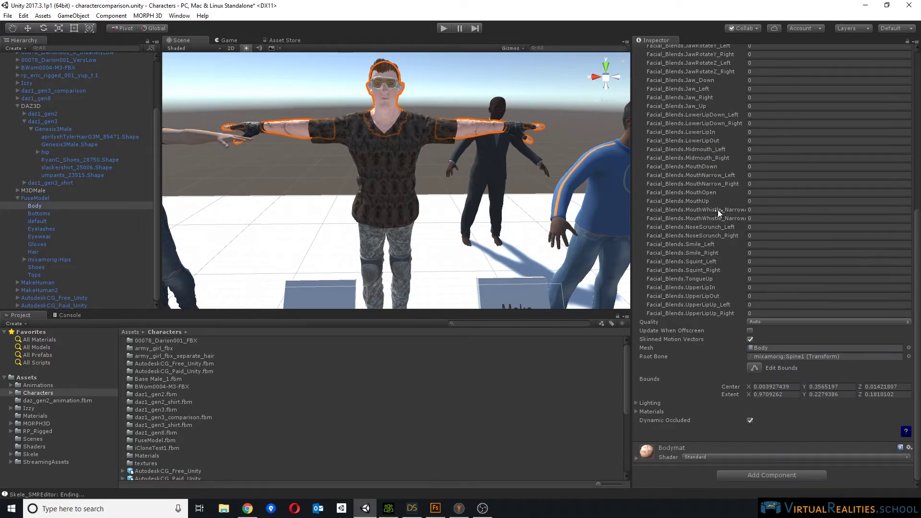
{"action": "scroll", "coordinate": [718, 209], "scroll_direction": "up", "scroll_amount": 4}
{"action": "scroll", "coordinate": [718, 200], "scroll_direction": "up", "scroll_amount": 4}
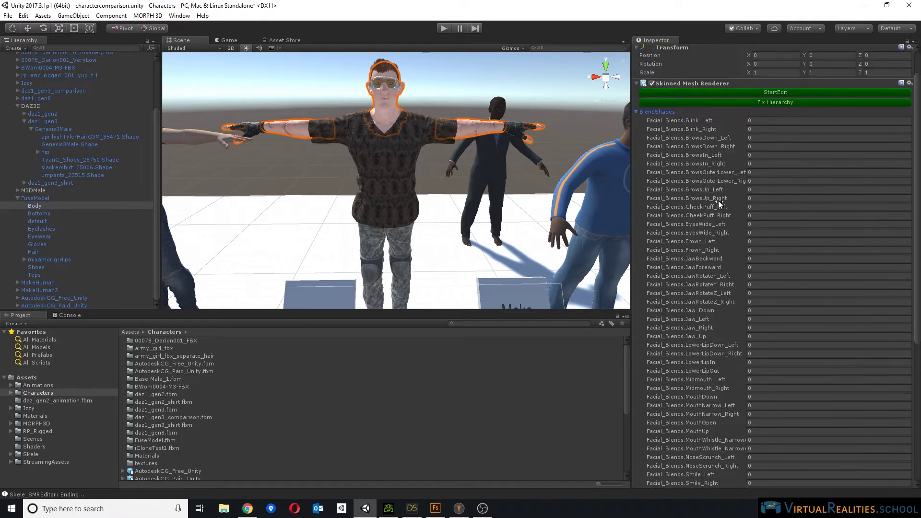
{"action": "scroll", "coordinate": [718, 201], "scroll_direction": "down", "scroll_amount": 5}
{"action": "scroll", "coordinate": [722, 252], "scroll_direction": "up", "scroll_amount": 3}
{"action": "scroll", "coordinate": [724, 254], "scroll_direction": "up", "scroll_amount": 1}
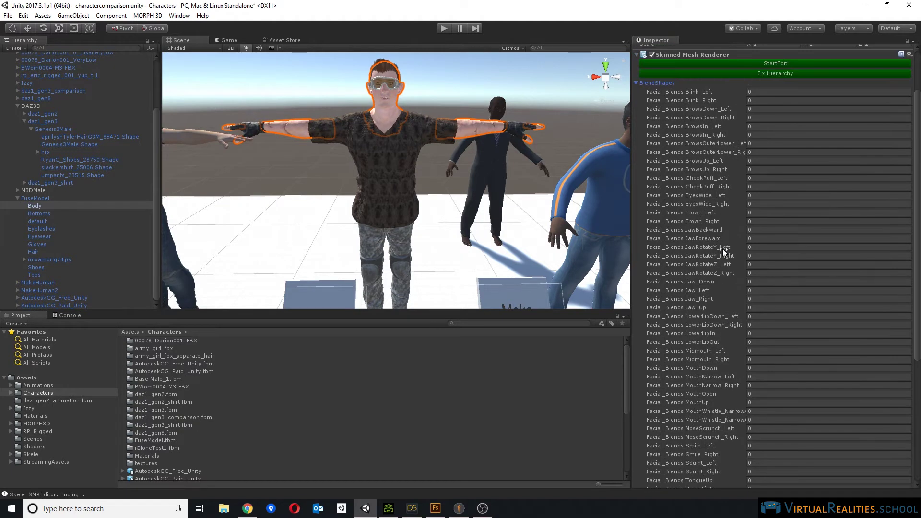
{"action": "scroll", "coordinate": [712, 129], "scroll_direction": "down", "scroll_amount": 5}
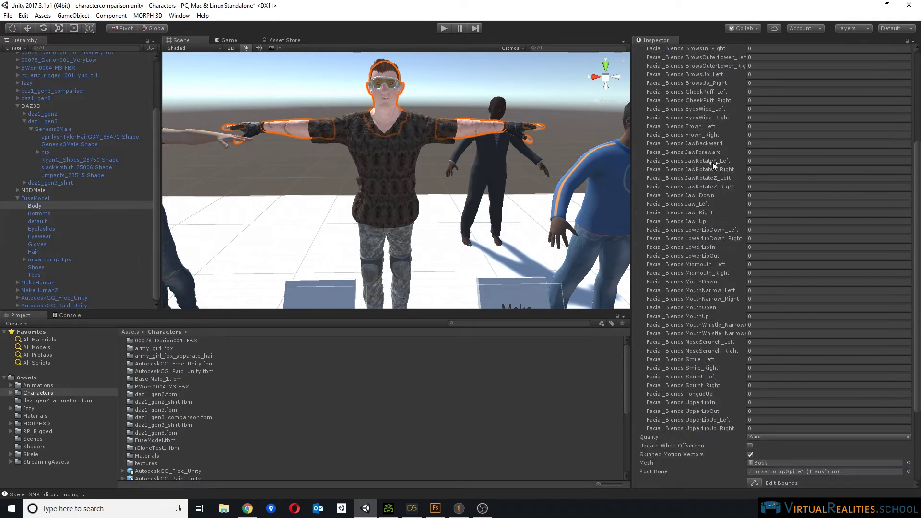
{"action": "scroll", "coordinate": [713, 240], "scroll_direction": "down", "scroll_amount": 2}
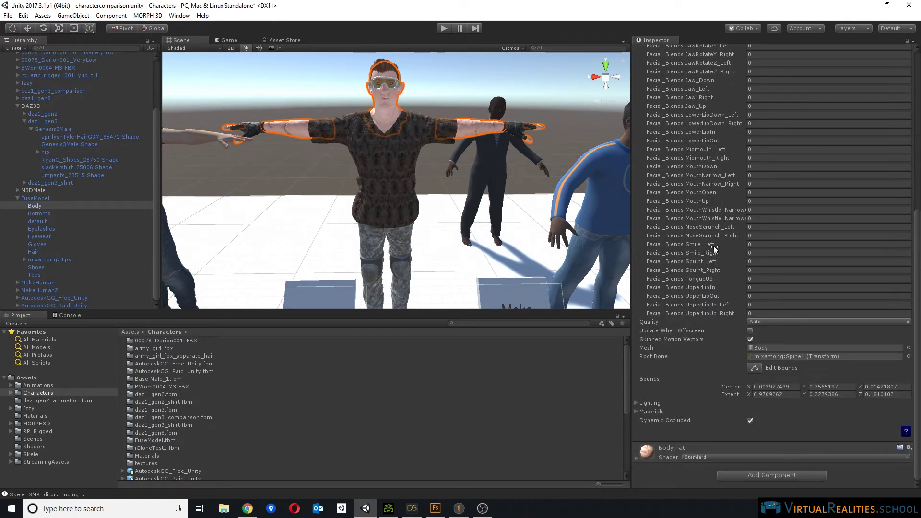
{"action": "scroll", "coordinate": [713, 245], "scroll_direction": "up", "scroll_amount": 3}
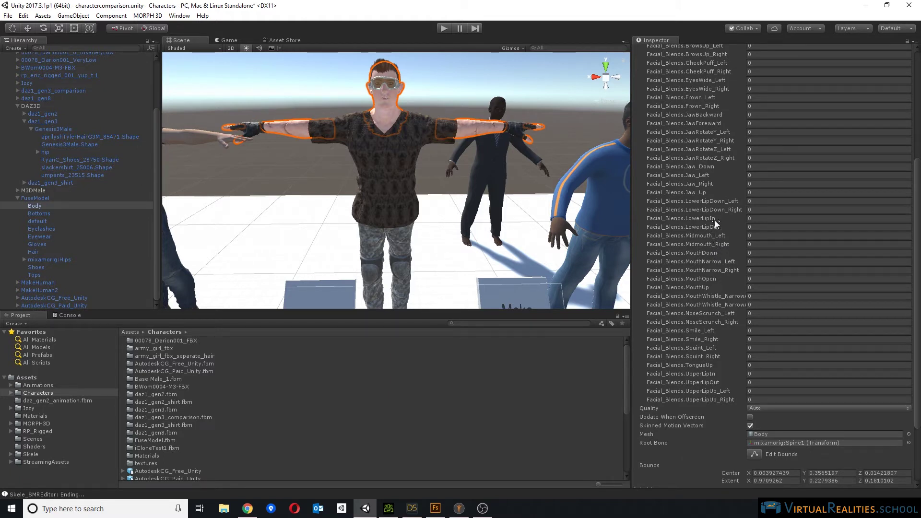
Collapse the Body mesh's BlendShapes and enter its bone editing mode to inspect the rig, then end the edit.
{"action": "scroll", "coordinate": [654, 94], "scroll_direction": "up", "scroll_amount": 10}
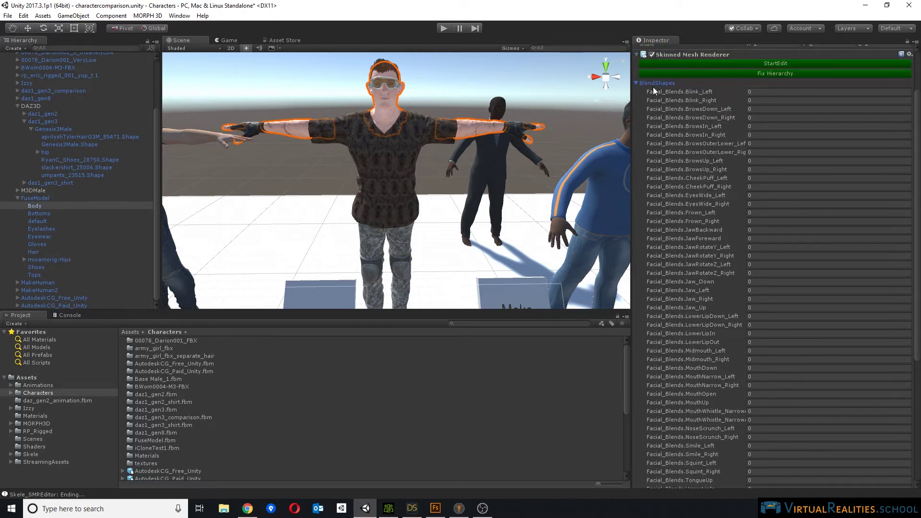
{"action": "left_click", "coordinate": [635, 83]}
{"action": "left_click", "coordinate": [775, 127]}
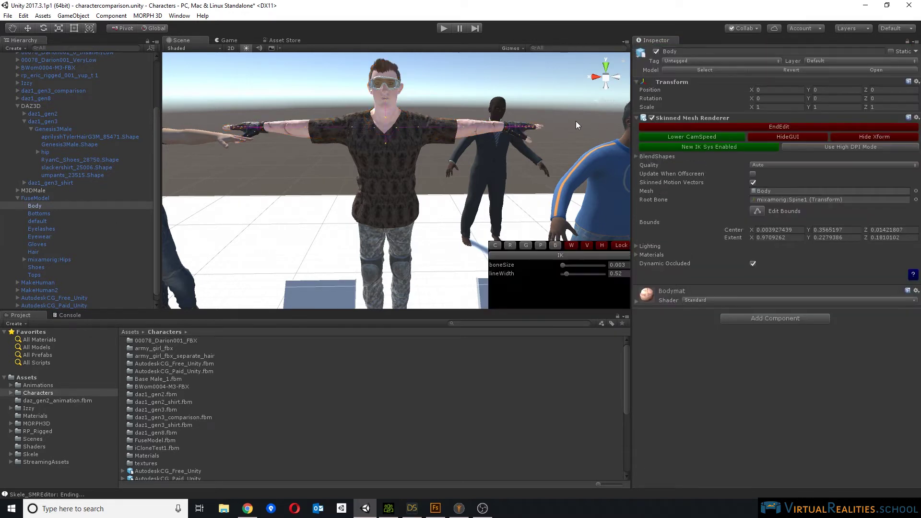
{"action": "right_click_drag", "start_coordinate": [435, 144], "coordinate": [383, 193]}
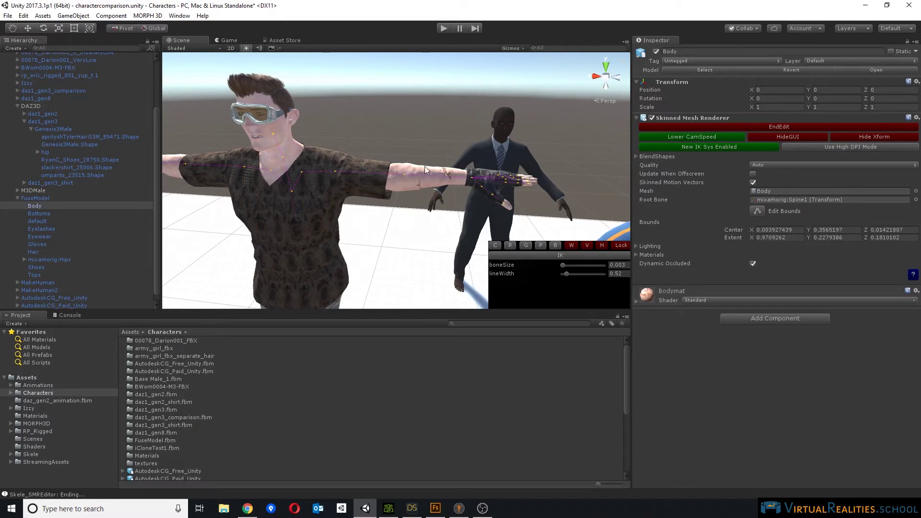
{"action": "right_click_drag", "start_coordinate": [490, 175], "coordinate": [359, 139]}
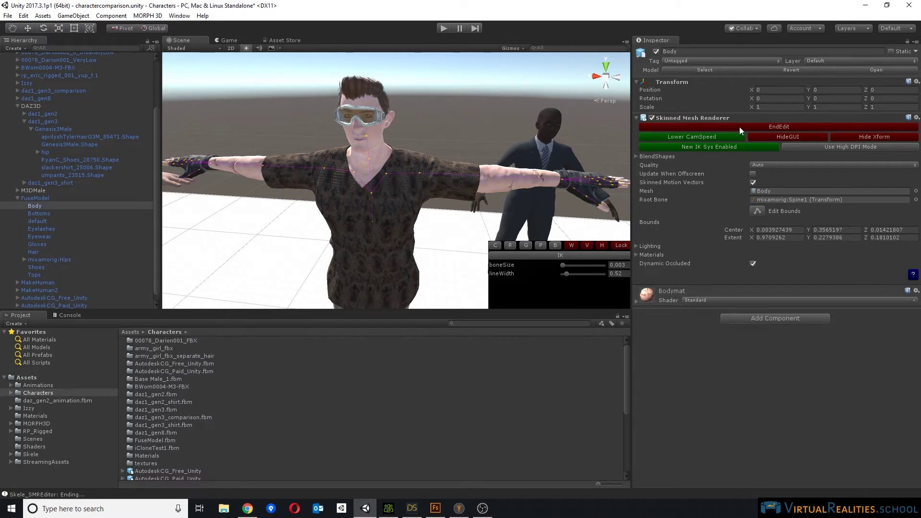
{"action": "left_click", "coordinate": [756, 127]}
Select and frame the FuseModel's Bottoms mesh and examine its bones in edit mode, ending the edit.
{"action": "left_click", "coordinate": [39, 213]}
{"action": "key", "text": "f"}
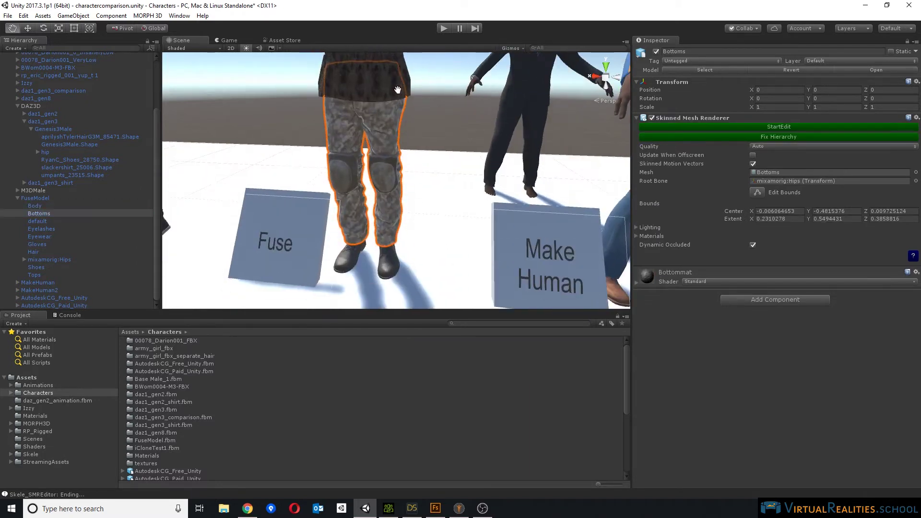
{"action": "left_click", "coordinate": [777, 126]}
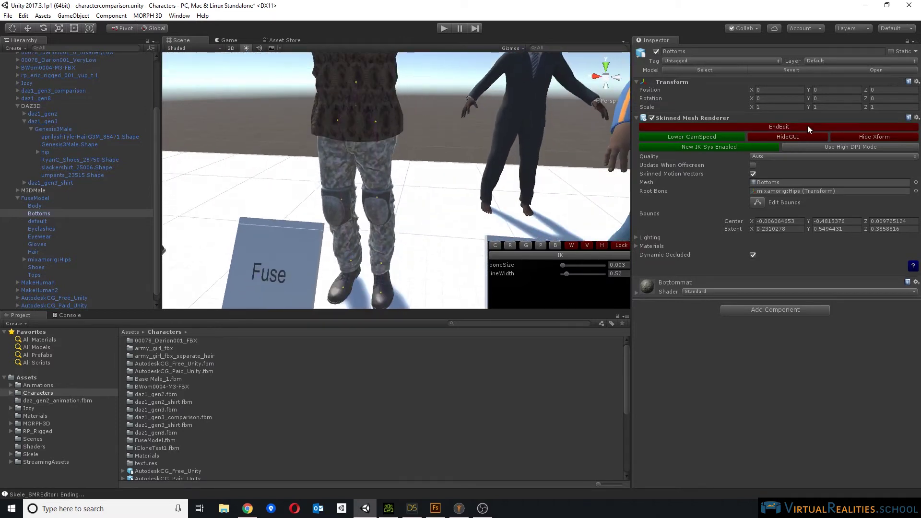
{"action": "left_click", "coordinate": [808, 127]}
{"action": "scroll", "coordinate": [437, 142], "scroll_direction": "up", "scroll_amount": 2}
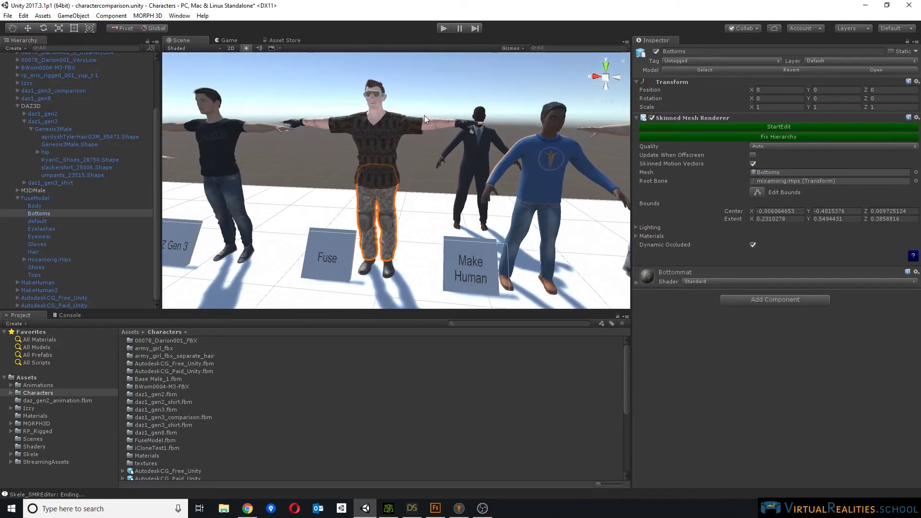
{"action": "middle_click_drag", "start_coordinate": [424, 115], "coordinate": [430, 152]}
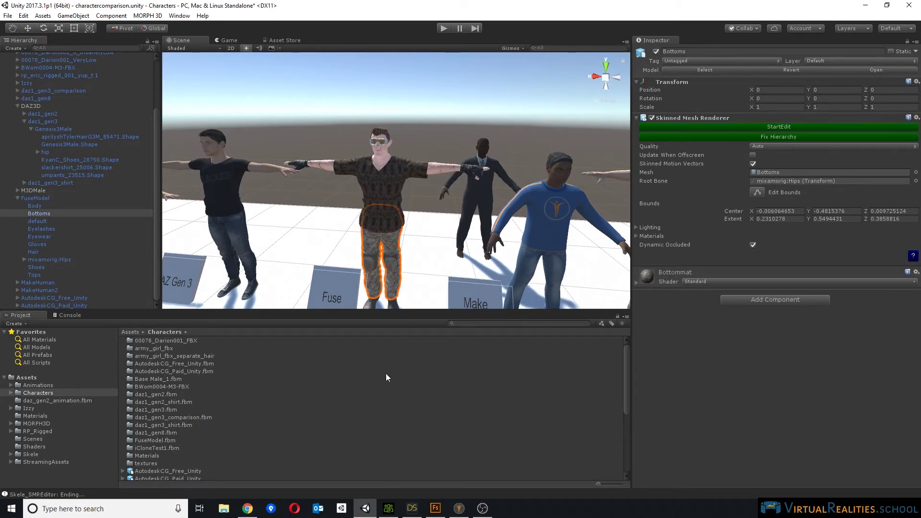
Switch to Adobe Fuse to review the dress shirt's texture parameters, and return to Unity.
{"action": "left_click", "coordinate": [243, 512]}
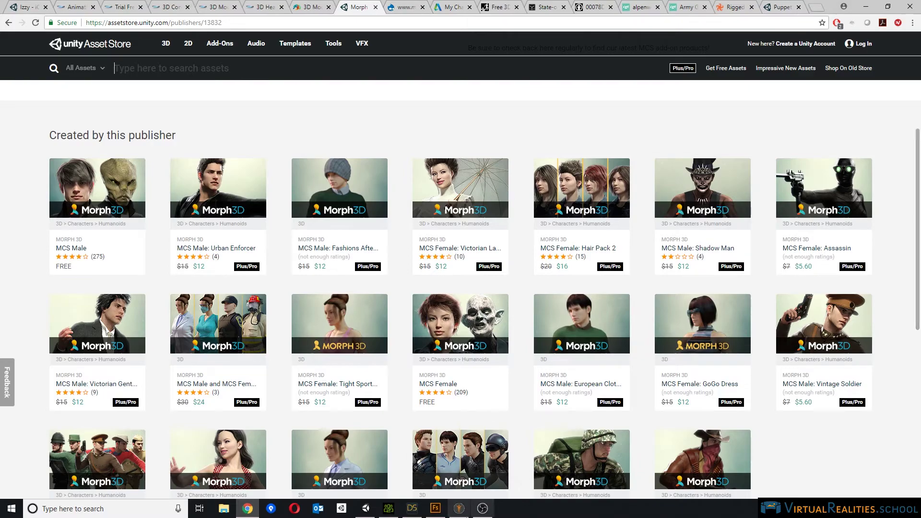
{"action": "left_click", "coordinate": [443, 509]}
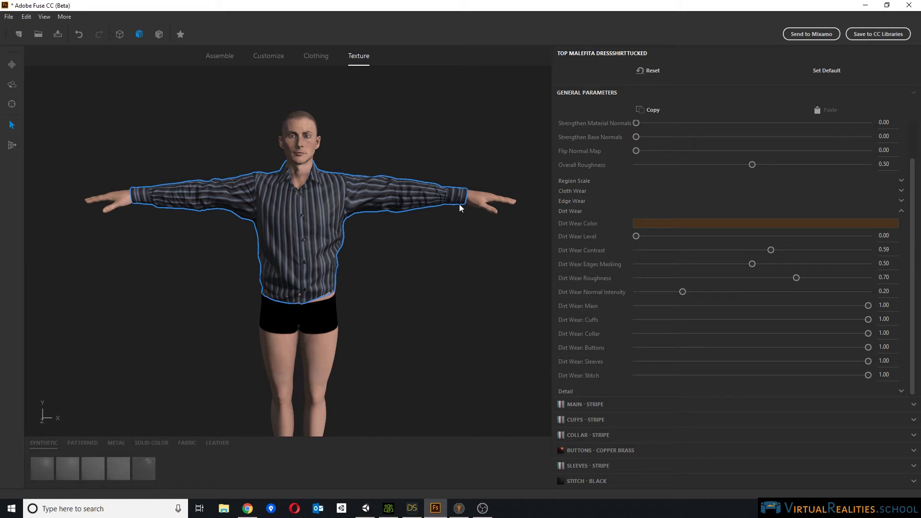
{"action": "left_click", "coordinate": [868, 7]}
{"action": "left_click", "coordinate": [369, 510]}
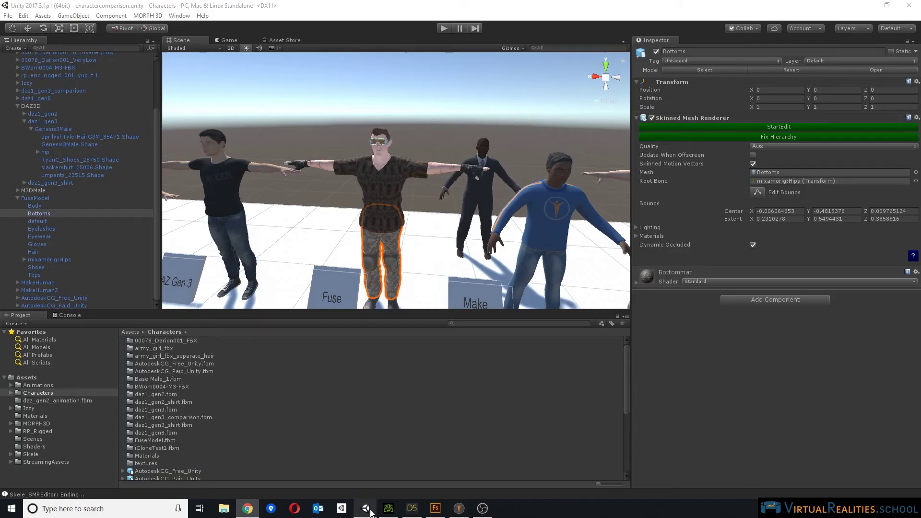
Survey the lineup of characters in the scene, clear the selection and bring the Make Human characters into view.
{"action": "scroll", "coordinate": [365, 181], "scroll_direction": "down", "scroll_amount": 10}
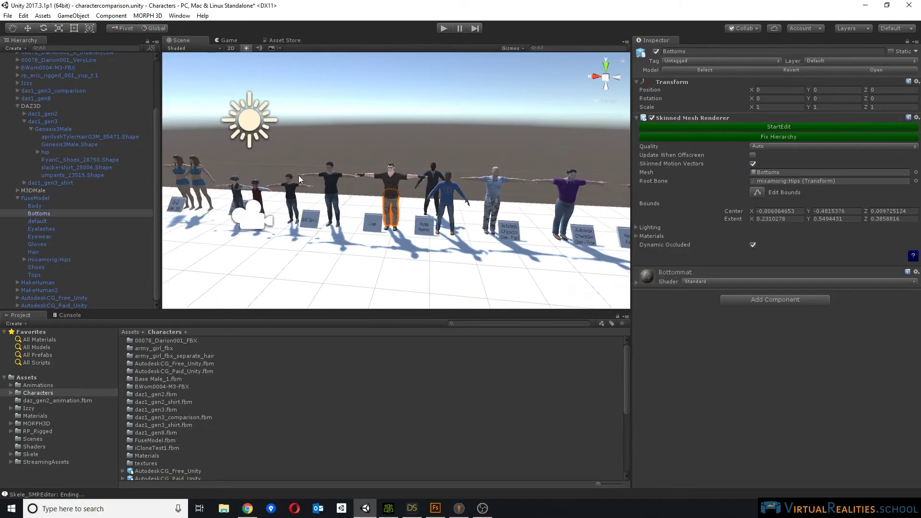
{"action": "middle_click_drag", "start_coordinate": [209, 219], "coordinate": [273, 175]}
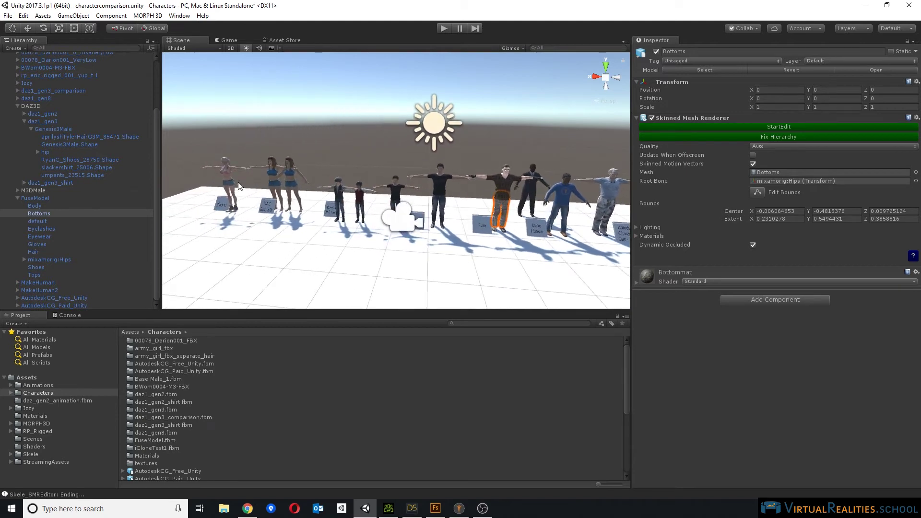
{"action": "scroll", "coordinate": [355, 192], "scroll_direction": "up", "scroll_amount": 3}
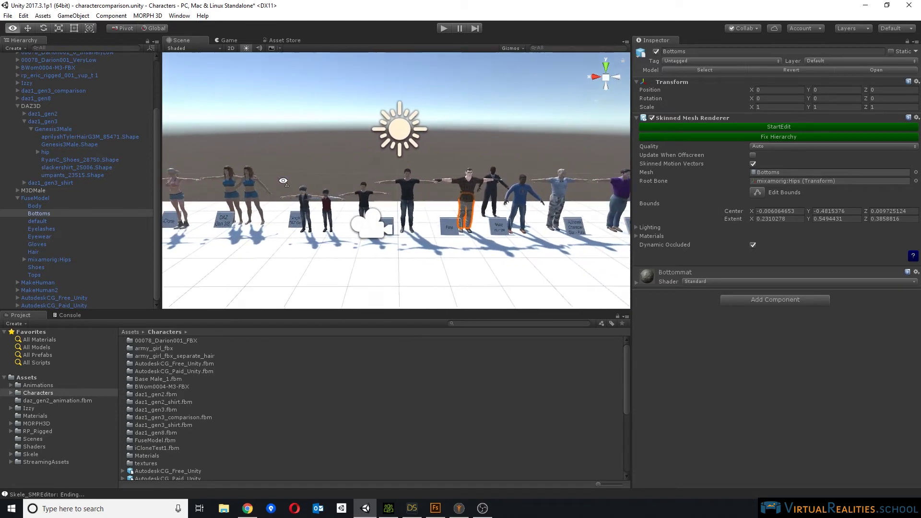
{"action": "scroll", "coordinate": [497, 162], "scroll_direction": "up", "scroll_amount": 2}
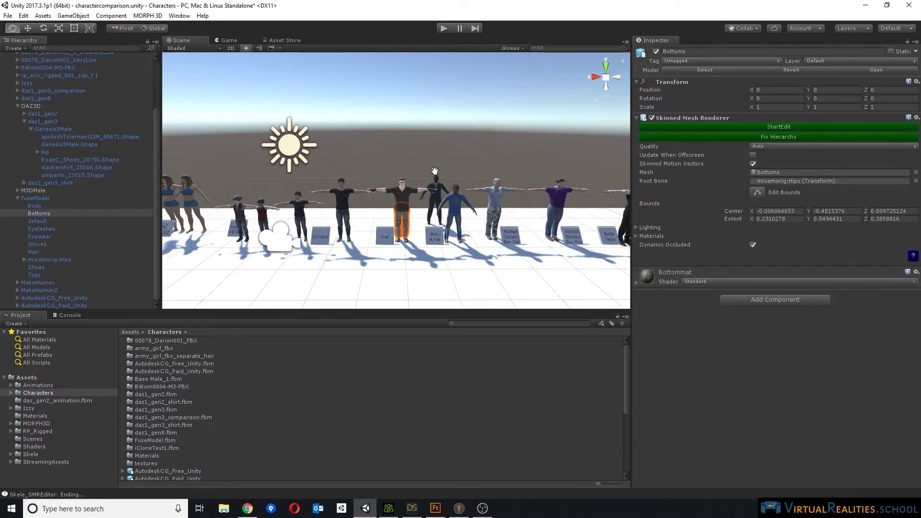
{"action": "scroll", "coordinate": [434, 171], "scroll_direction": "up", "scroll_amount": 2}
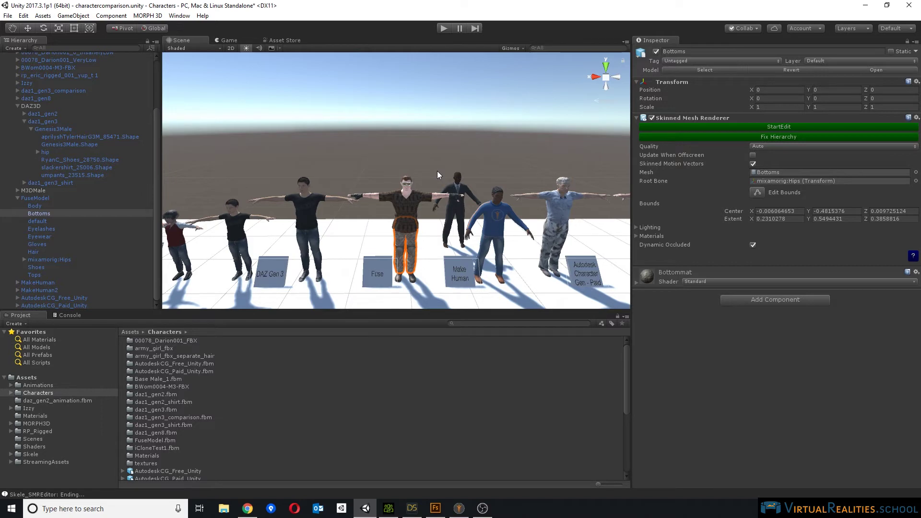
{"action": "middle_click_drag", "start_coordinate": [436, 175], "coordinate": [404, 146]}
{"action": "scroll", "coordinate": [403, 145], "scroll_direction": "up", "scroll_amount": 4}
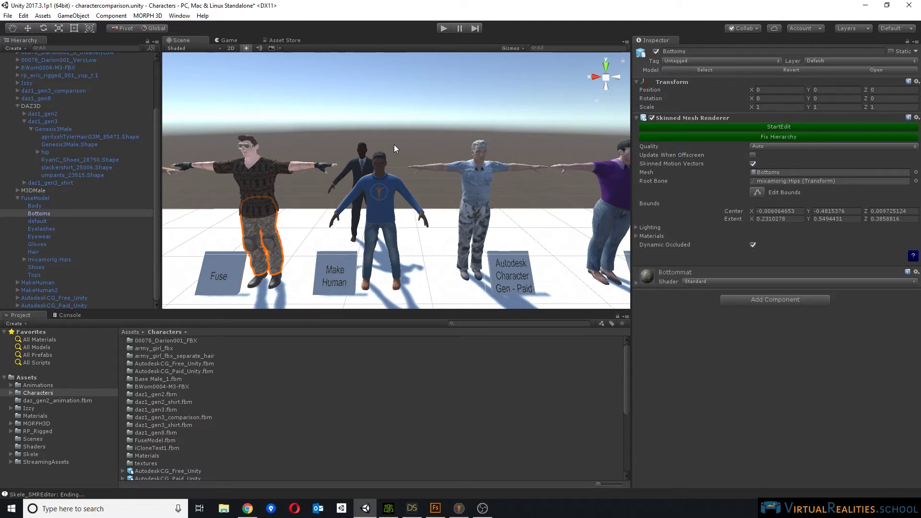
{"action": "left_click", "coordinate": [431, 117]}
{"action": "left_click_drag", "start_coordinate": [430, 115], "coordinate": [414, 138], "text": "alt"}
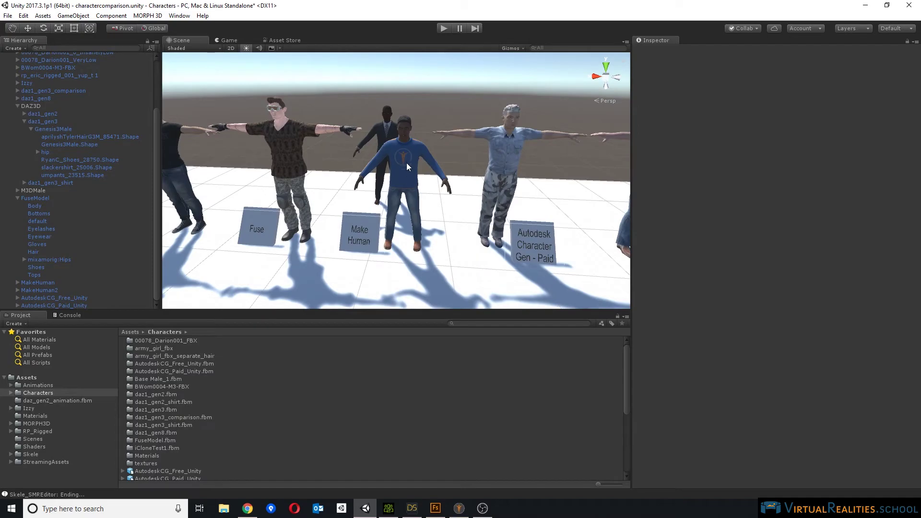
Switch to Chrome and look over the news posts on the MakeHuman Community site.
{"action": "left_click", "coordinate": [247, 508]}
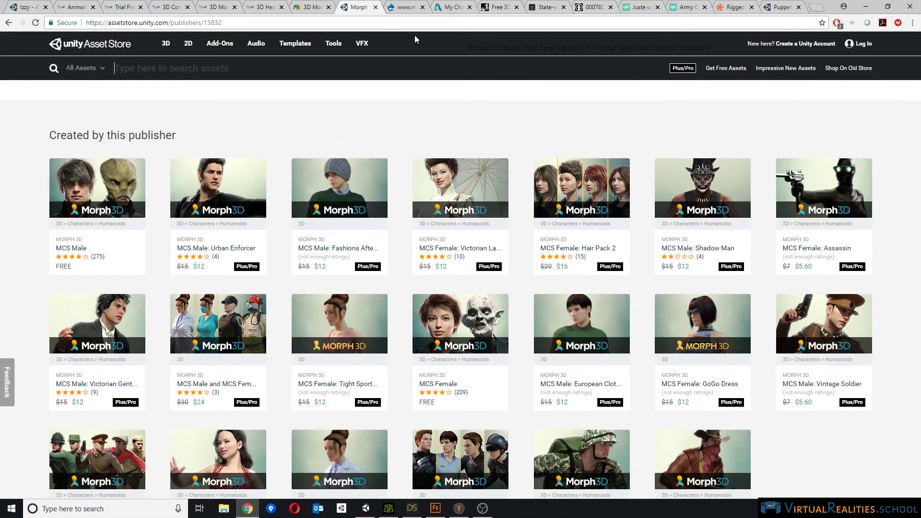
{"action": "left_click", "coordinate": [412, 9]}
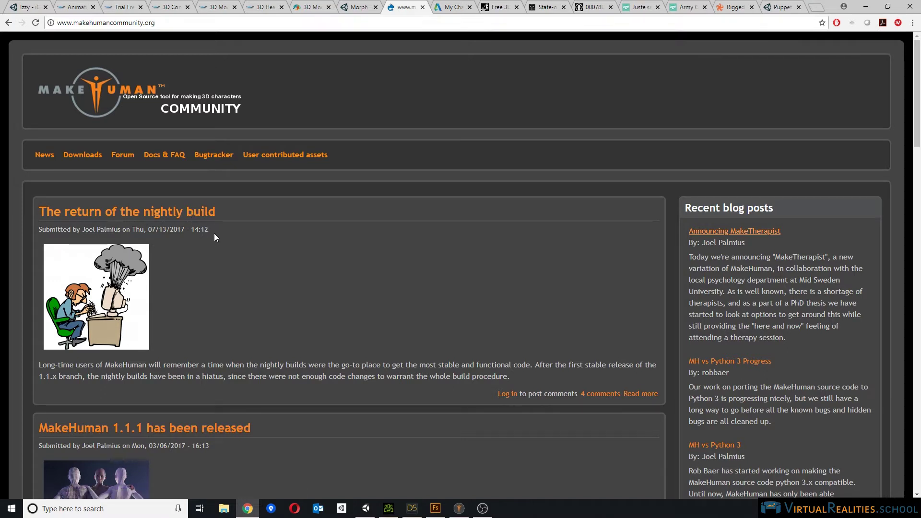
{"action": "scroll", "coordinate": [173, 262], "scroll_direction": "down", "scroll_amount": 3}
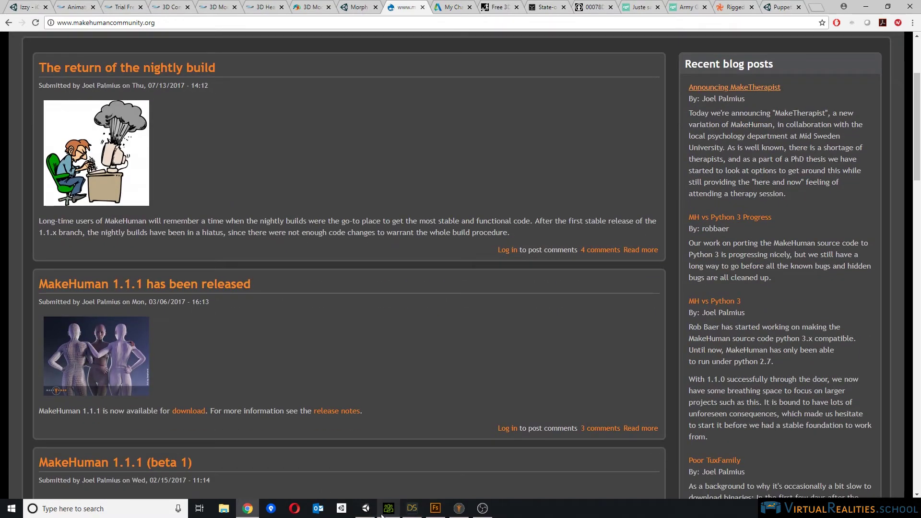
Switch to MakeHuman and view the suited male character from near and far.
{"action": "left_click", "coordinate": [459, 508]}
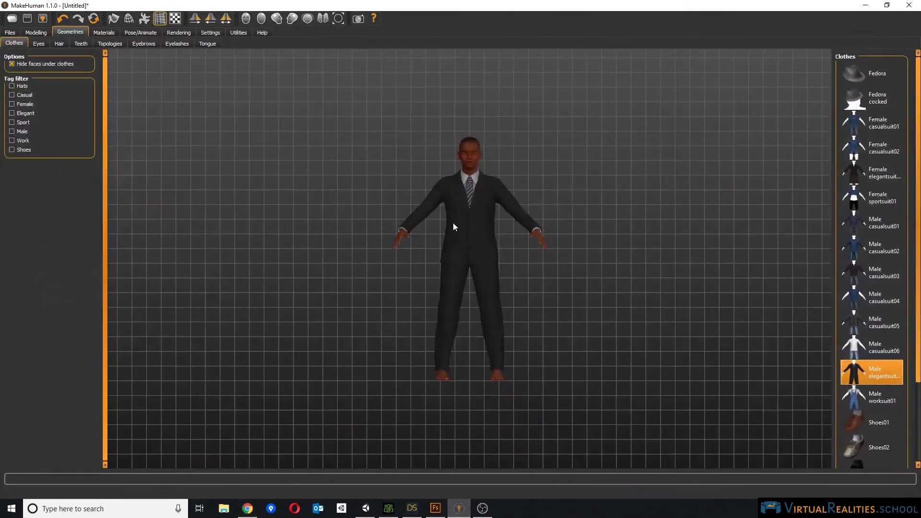
{"action": "scroll", "coordinate": [458, 221], "scroll_direction": "up", "scroll_amount": 3}
{"action": "scroll", "coordinate": [460, 219], "scroll_direction": "down", "scroll_amount": 5}
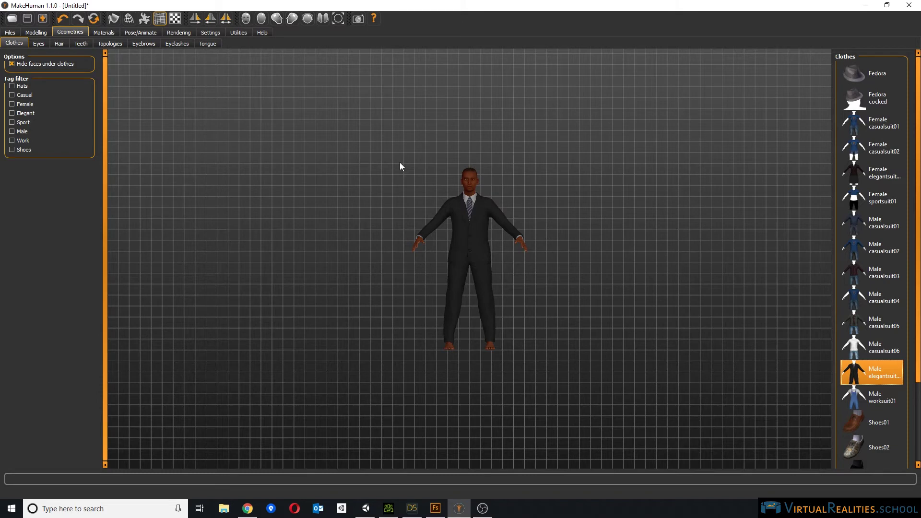
{"action": "scroll", "coordinate": [484, 182], "scroll_direction": "up", "scroll_amount": 2}
{"action": "scroll", "coordinate": [486, 184], "scroll_direction": "up", "scroll_amount": 3}
{"action": "scroll", "coordinate": [568, 191], "scroll_direction": "down", "scroll_amount": 3}
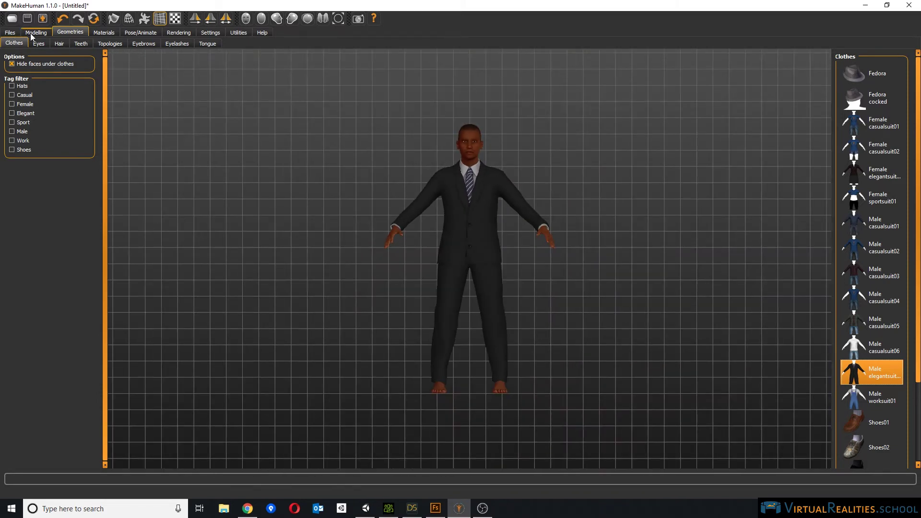
Review MakeHuman's torso modelling options, clothes geometries and game engine skeleton preset, and open the file options.
{"action": "left_click", "coordinate": [33, 33]}
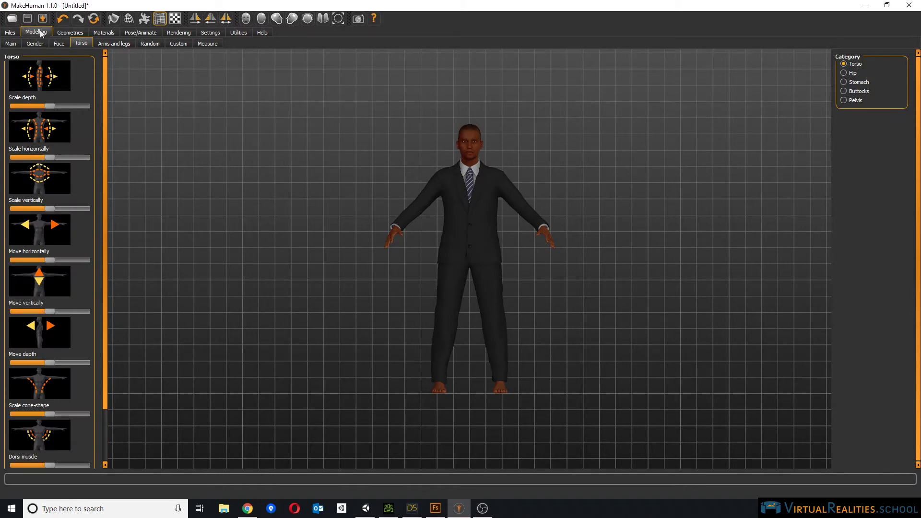
{"action": "left_click", "coordinate": [71, 35]}
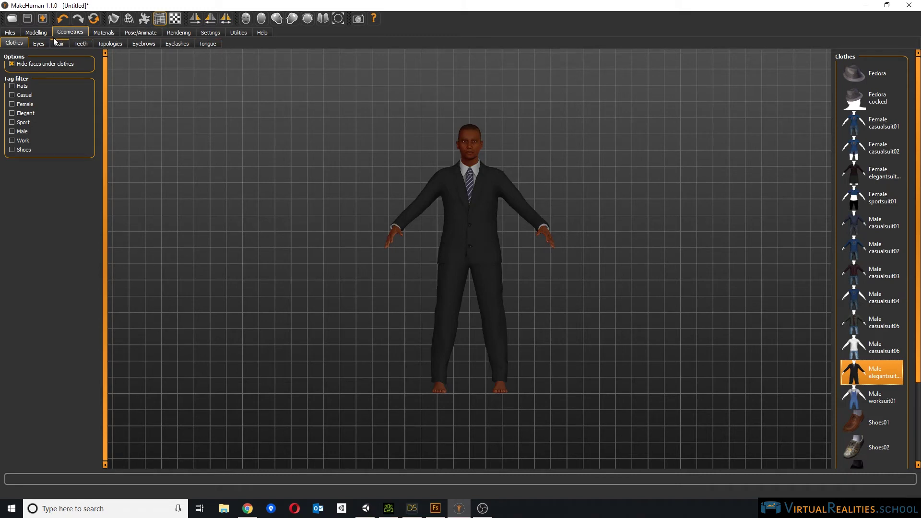
{"action": "left_click", "coordinate": [38, 31]}
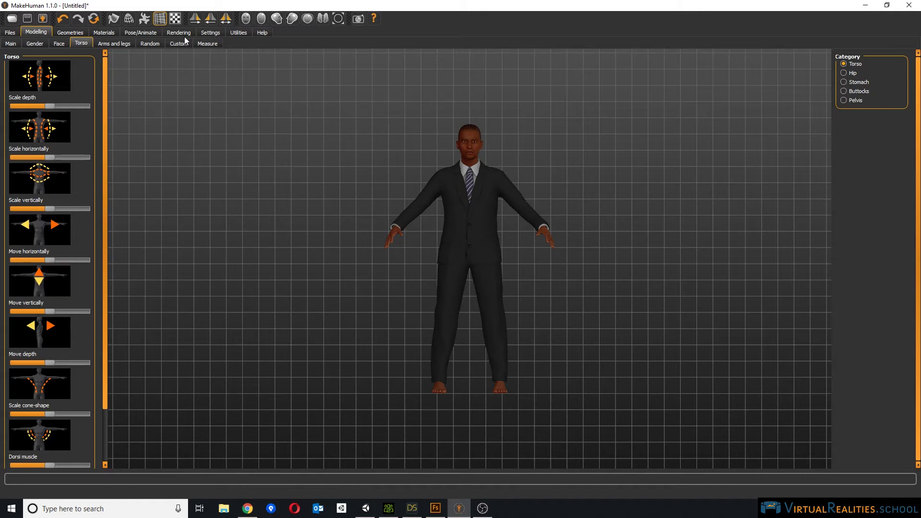
{"action": "left_click", "coordinate": [140, 35]}
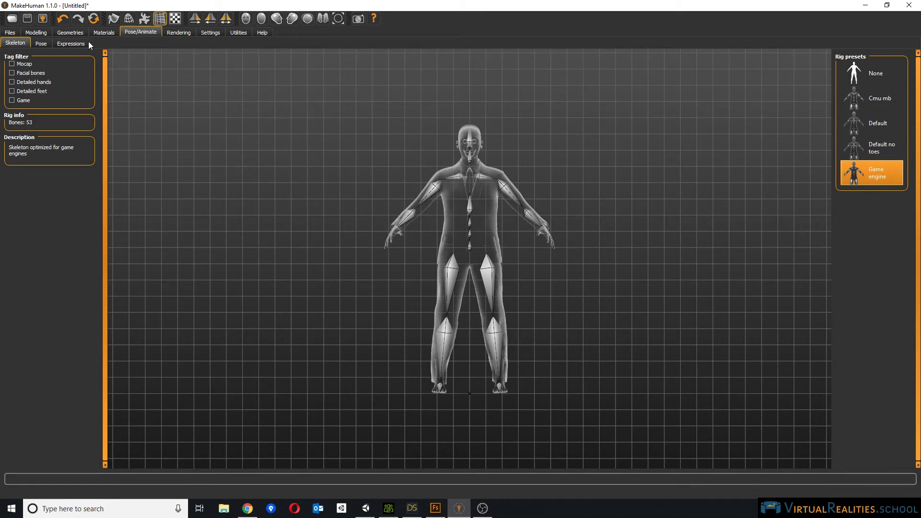
{"action": "left_click", "coordinate": [10, 33]}
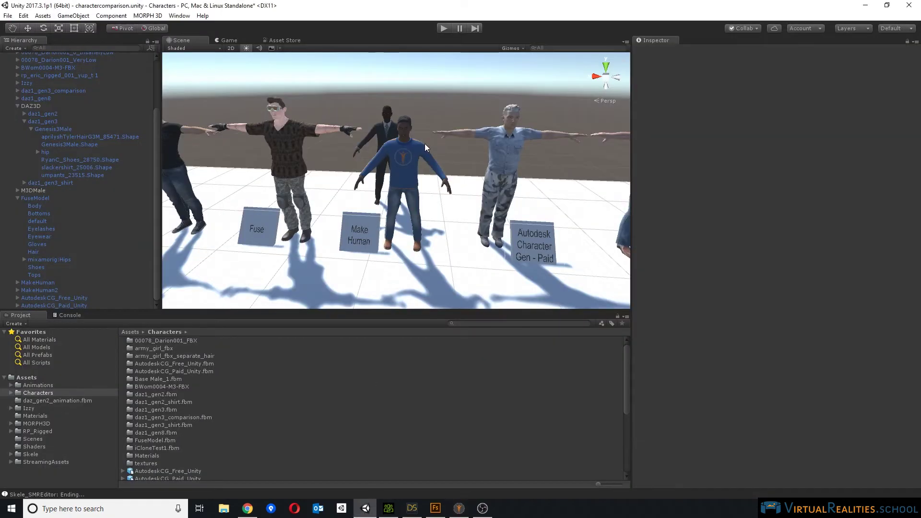
Return to Unity and select the MakeHuman character in the blue sweater, followed by the suited MakeHuman2.
{"action": "scroll", "coordinate": [376, 161], "scroll_direction": "down", "scroll_amount": 3}
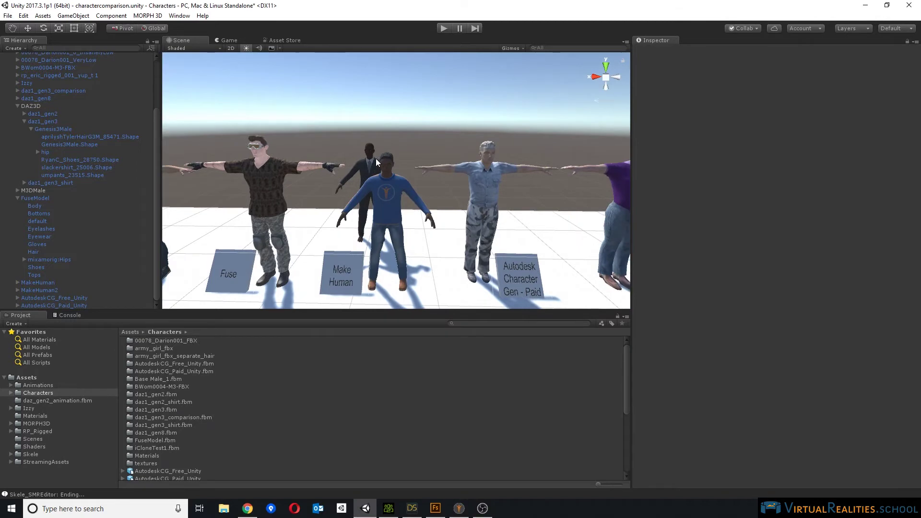
{"action": "scroll", "coordinate": [376, 159], "scroll_direction": "down", "scroll_amount": 3}
{"action": "scroll", "coordinate": [441, 136], "scroll_direction": "up", "scroll_amount": 2}
{"action": "scroll", "coordinate": [440, 203], "scroll_direction": "down", "scroll_amount": 2}
{"action": "left_click", "coordinate": [440, 204]}
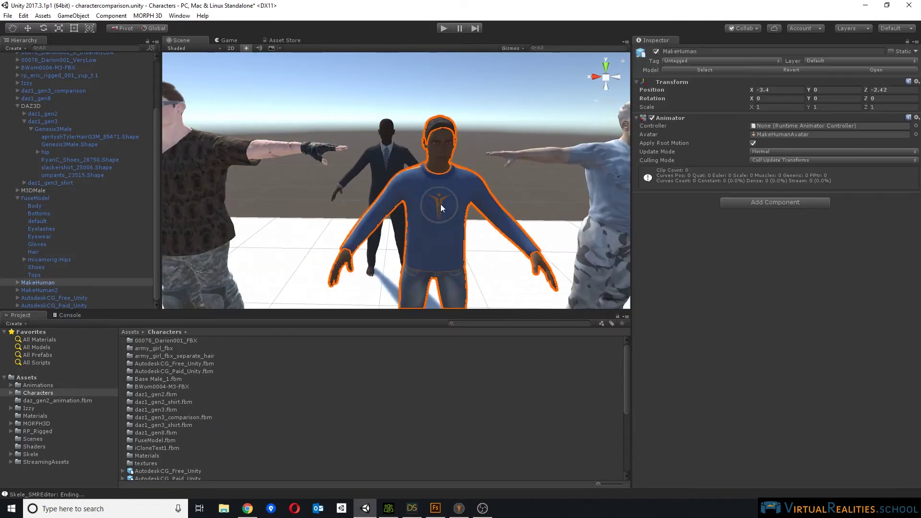
{"action": "scroll", "coordinate": [440, 204], "scroll_direction": "up", "scroll_amount": 3}
{"action": "left_click", "coordinate": [379, 196]}
{"action": "scroll", "coordinate": [453, 191], "scroll_direction": "up", "scroll_amount": 2}
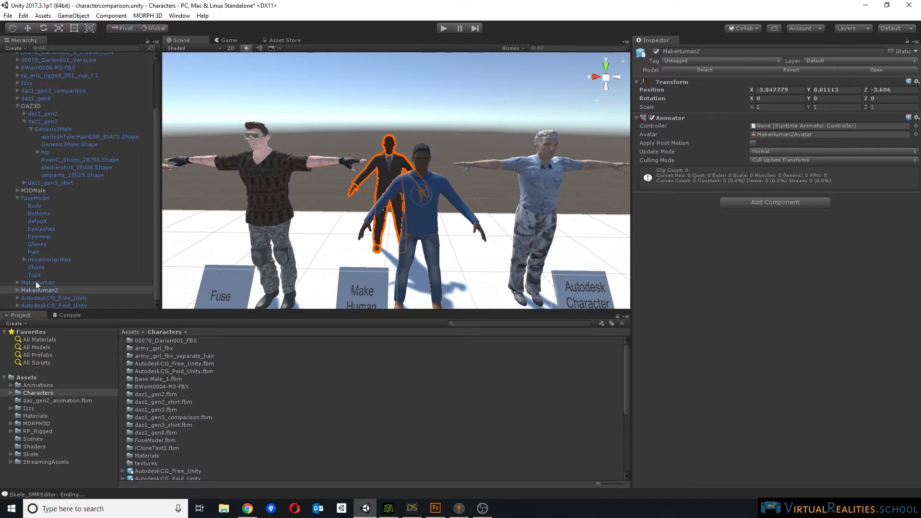
Frame MakeHuman2 in the scene and expand it in the hierarchy to show its rig and meshes.
{"action": "key", "text": "f"}
{"action": "left_click_drag", "start_coordinate": [360, 171], "coordinate": [456, 182], "text": "alt"}
{"action": "left_click", "coordinate": [19, 289]}
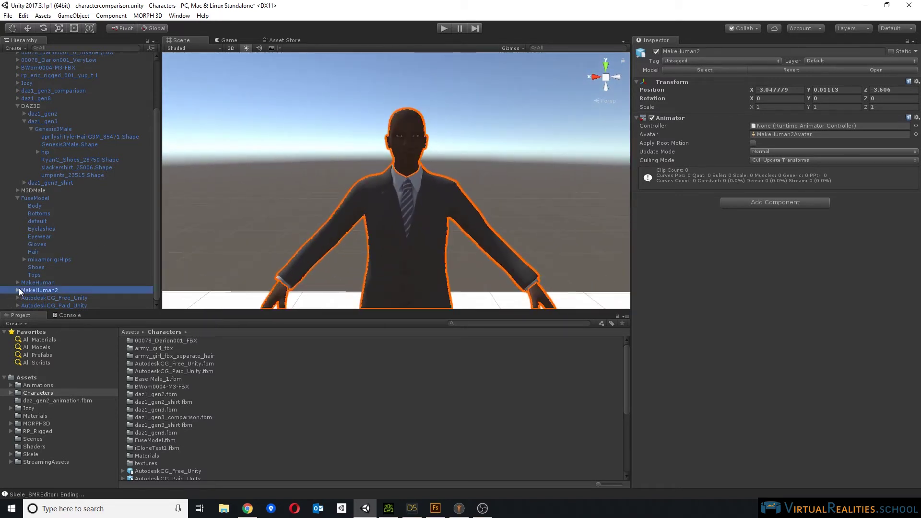
{"action": "left_click", "coordinate": [17, 291]}
{"action": "scroll", "coordinate": [25, 187], "scroll_direction": "down", "scroll_amount": 2}
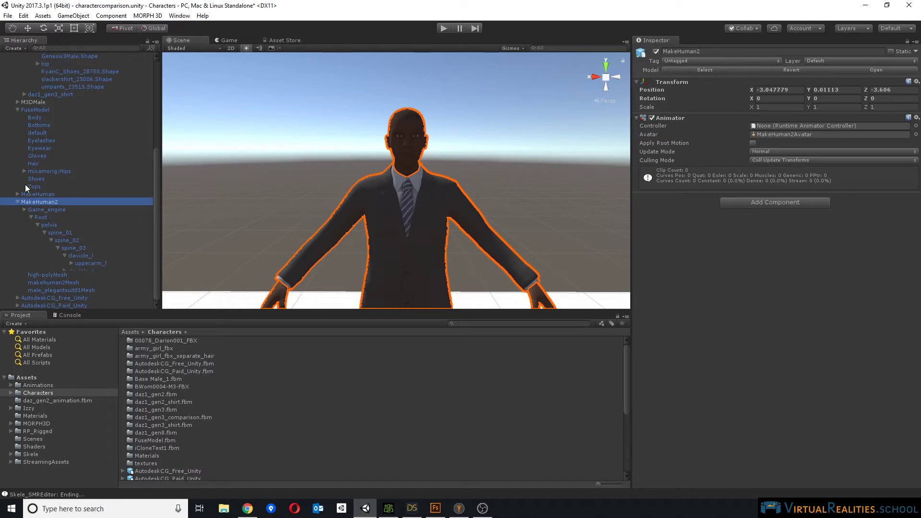
Inspect MakeHuman2's high-polyMesh and male_elegantsuit01Mesh, framing the suit mesh in the scene.
{"action": "left_click", "coordinate": [36, 275]}
{"action": "left_click", "coordinate": [53, 290]}
{"action": "key", "text": "f"}
{"action": "left_click_drag", "start_coordinate": [433, 203], "coordinate": [446, 218], "text": "alt"}
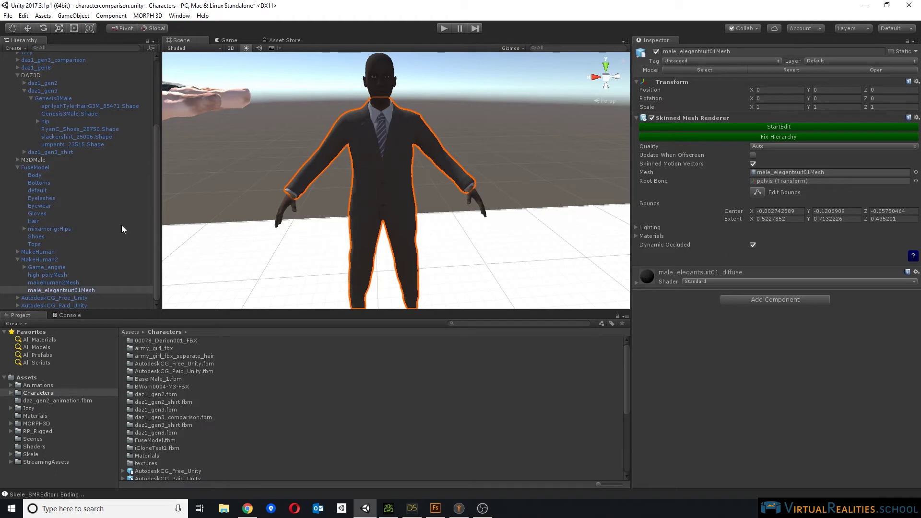
Start editing makehuman2Mesh to show its bones, and select the head bone to examine the head's rigging.
{"action": "left_click_drag", "start_coordinate": [401, 217], "coordinate": [424, 181], "text": "alt"}
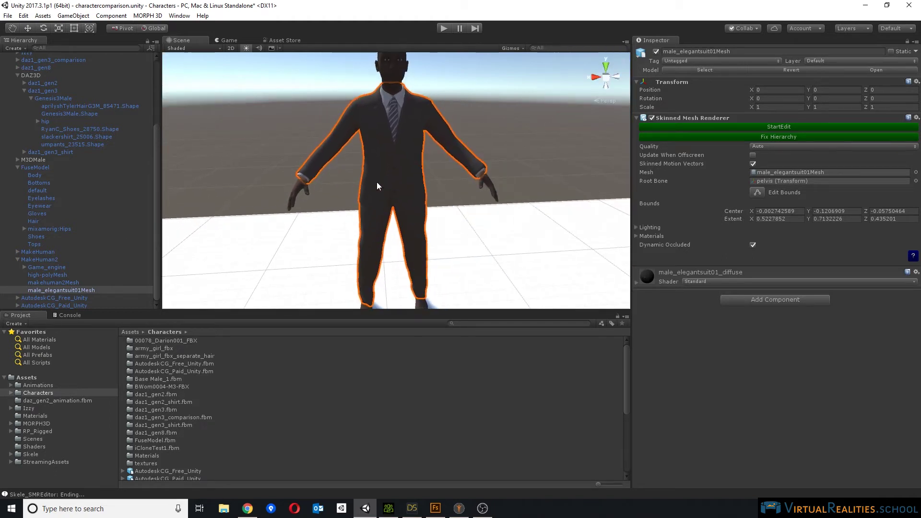
{"action": "left_click", "coordinate": [43, 283]}
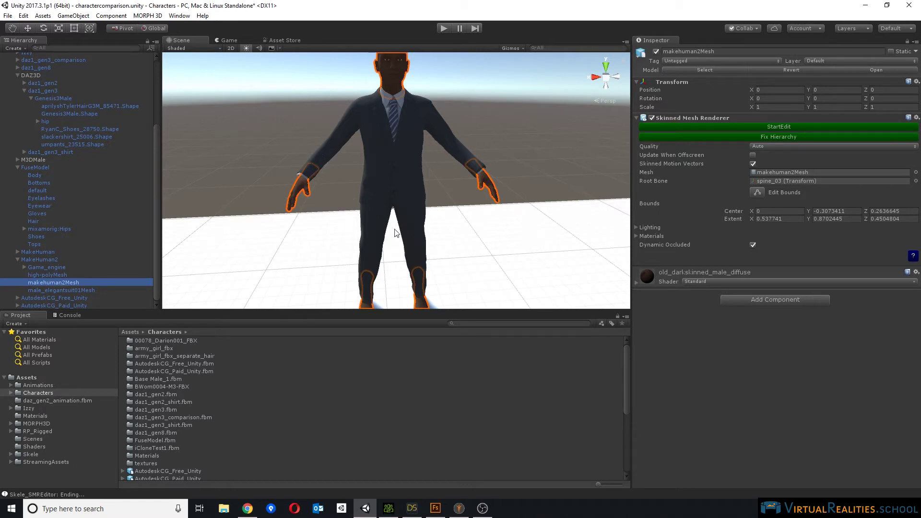
{"action": "right_click_drag", "start_coordinate": [416, 192], "coordinate": [436, 188]}
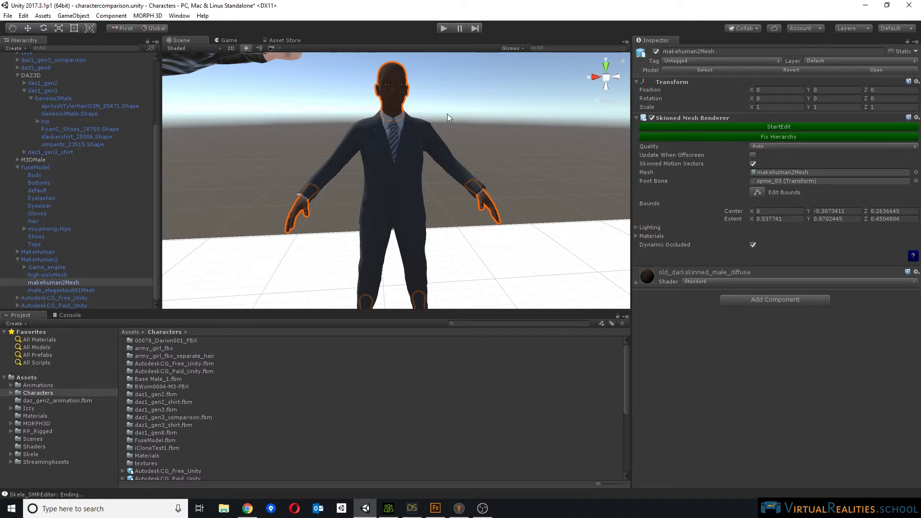
{"action": "left_click", "coordinate": [748, 127]}
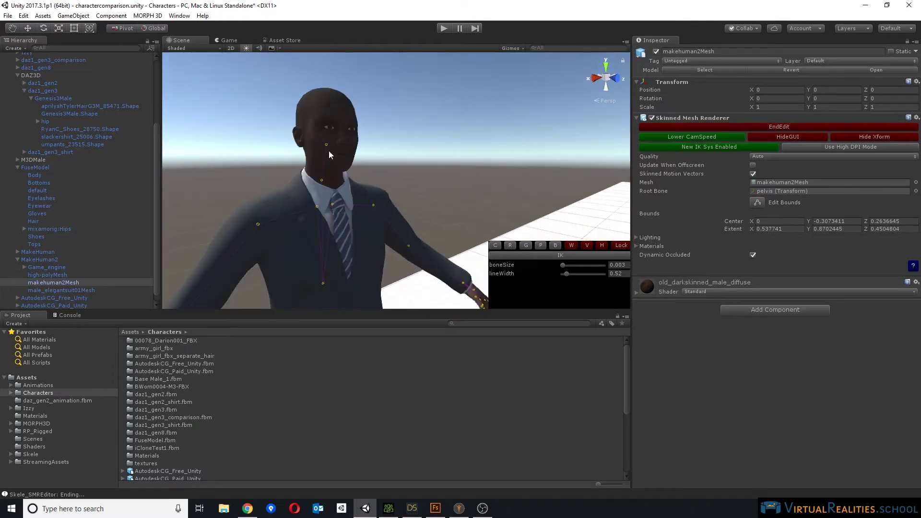
{"action": "left_click", "coordinate": [327, 146]}
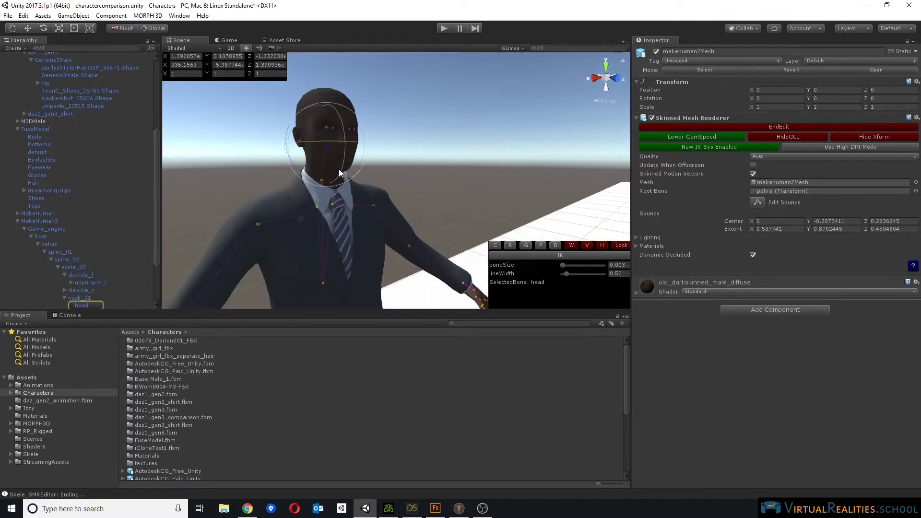
{"action": "left_click_drag", "start_coordinate": [373, 189], "coordinate": [369, 150], "text": "alt"}
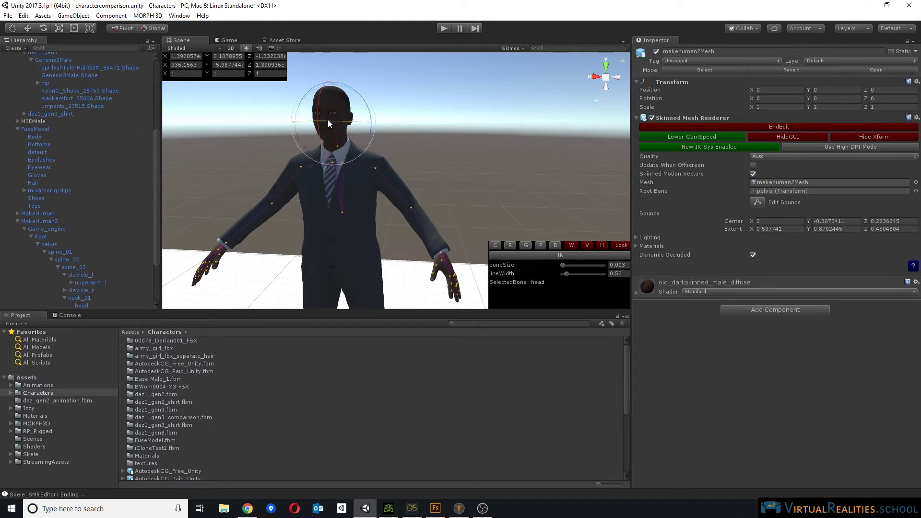
Collapse the Game_engine rig, end the makehuman2Mesh editing, and inspect high-polyMesh, briefly switching its bone editing on and off.
{"action": "left_click", "coordinate": [24, 228]}
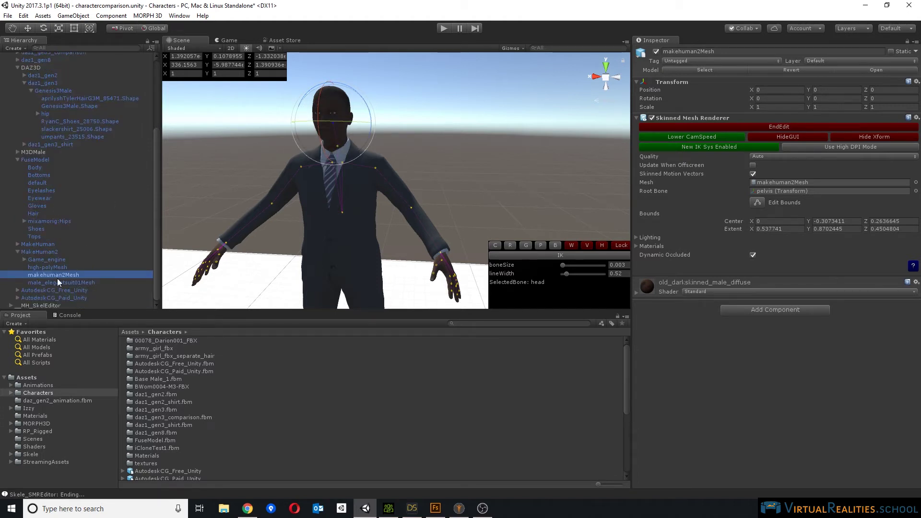
{"action": "left_click", "coordinate": [45, 267]}
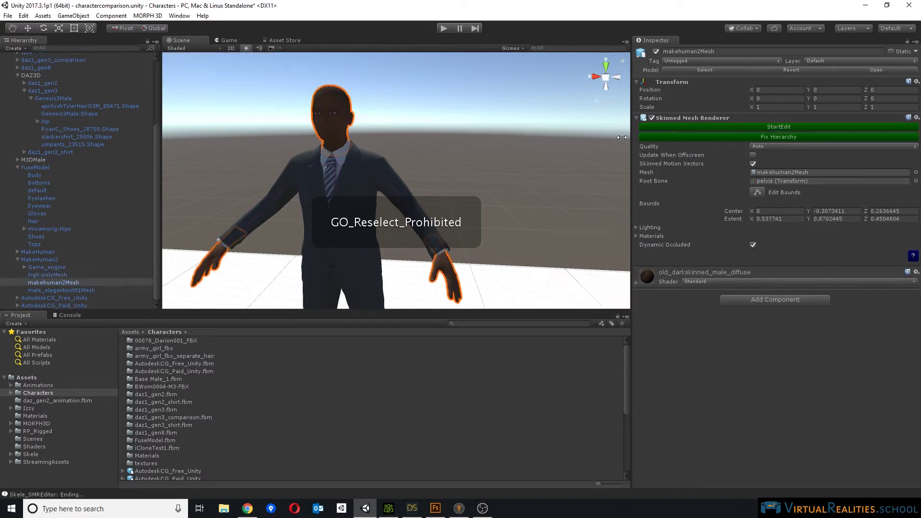
{"action": "left_click", "coordinate": [56, 275]}
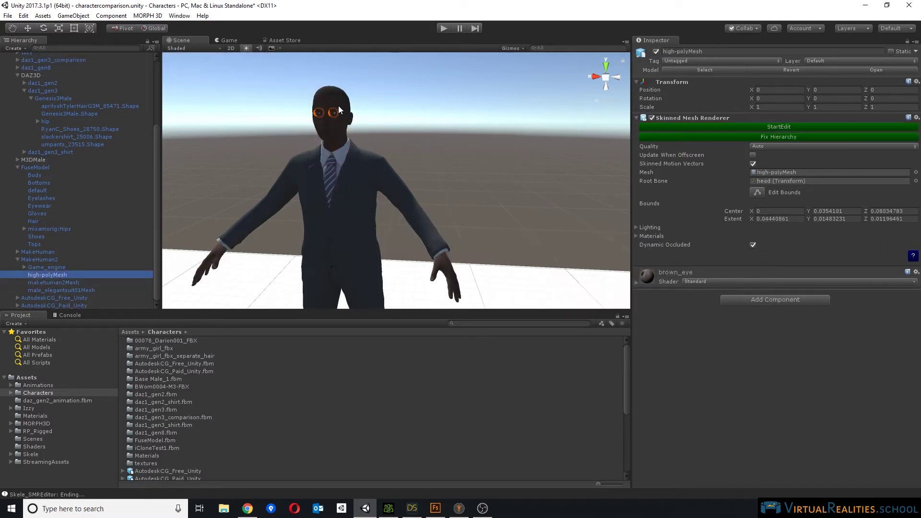
{"action": "left_click", "coordinate": [770, 128]}
{"action": "left_click", "coordinate": [770, 128]}
Bring both MakeHuman characters into view among their neighbours and clear the selection.
{"action": "right_click_drag", "start_coordinate": [433, 123], "coordinate": [441, 148]}
{"action": "scroll", "coordinate": [451, 175], "scroll_direction": "up", "scroll_amount": 5}
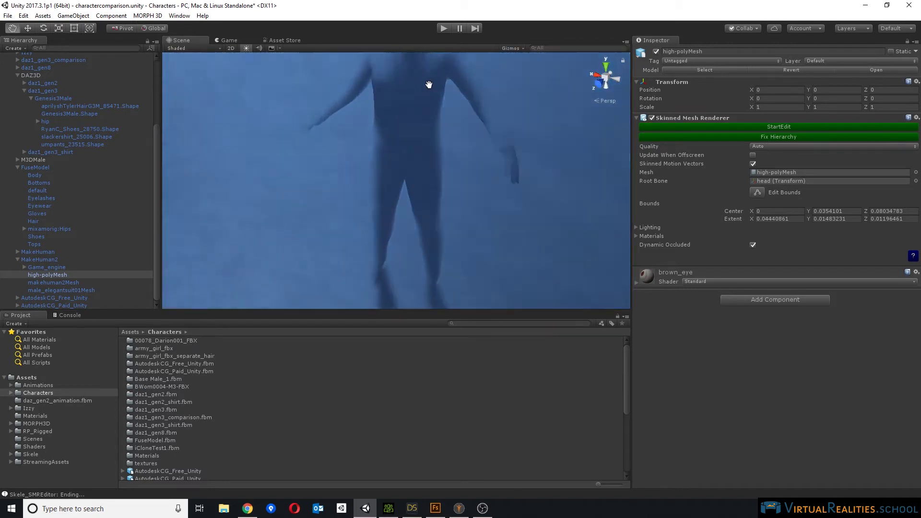
{"action": "middle_click_drag", "start_coordinate": [388, 129], "coordinate": [332, 96]}
{"action": "scroll", "coordinate": [395, 105], "scroll_direction": "down", "scroll_amount": 10}
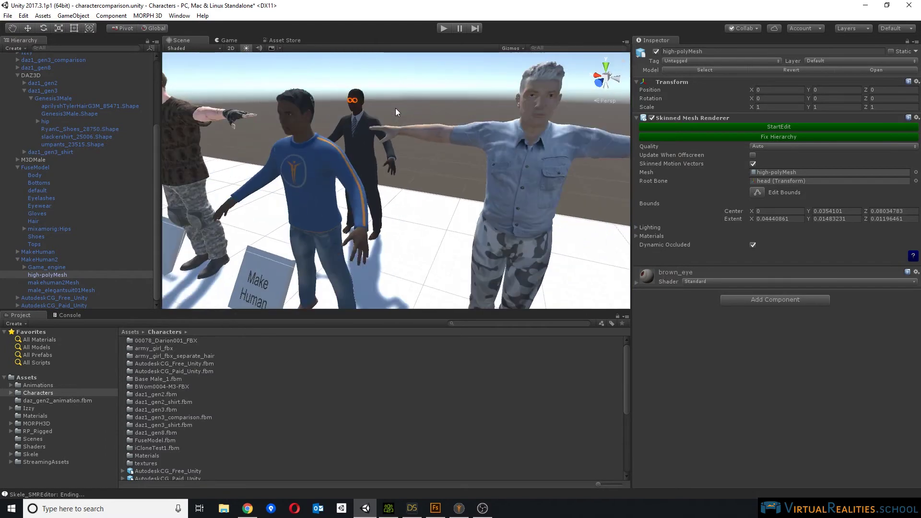
{"action": "right_click_drag", "start_coordinate": [387, 122], "coordinate": [482, 142]}
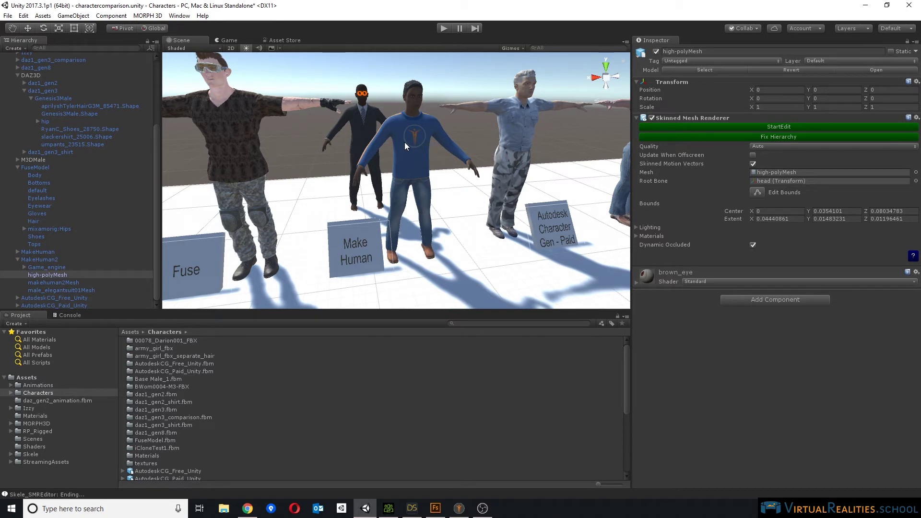
{"action": "mouse_move", "coordinate": [405, 142]}
{"action": "right_mouse_down"}
{"action": "mouse_move", "coordinate": [448, 160]}
{"action": "mouse_move", "coordinate": [396, 136]}
{"action": "right_mouse_up"}
{"action": "left_click", "coordinate": [404, 82]}
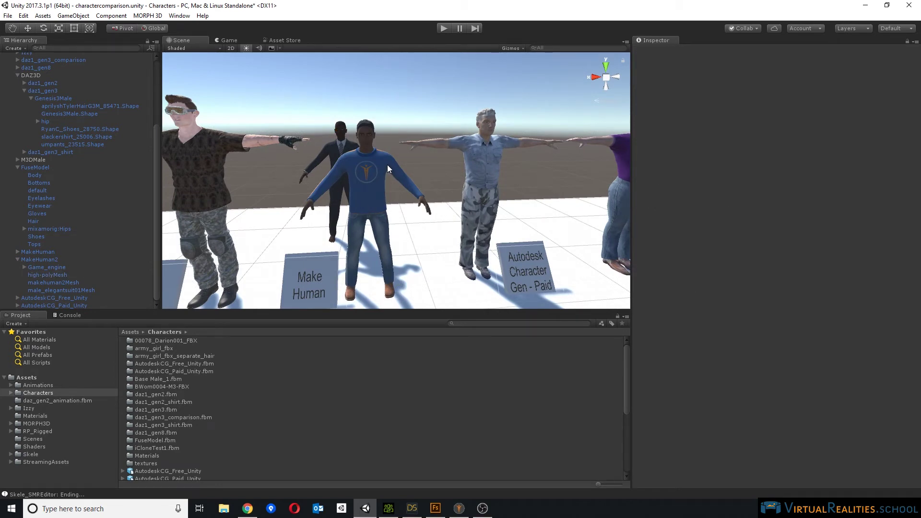
View the paid and free Autodesk Character Generator characters side by side in the scene.
{"action": "right_click_drag", "start_coordinate": [398, 150], "coordinate": [365, 163]}
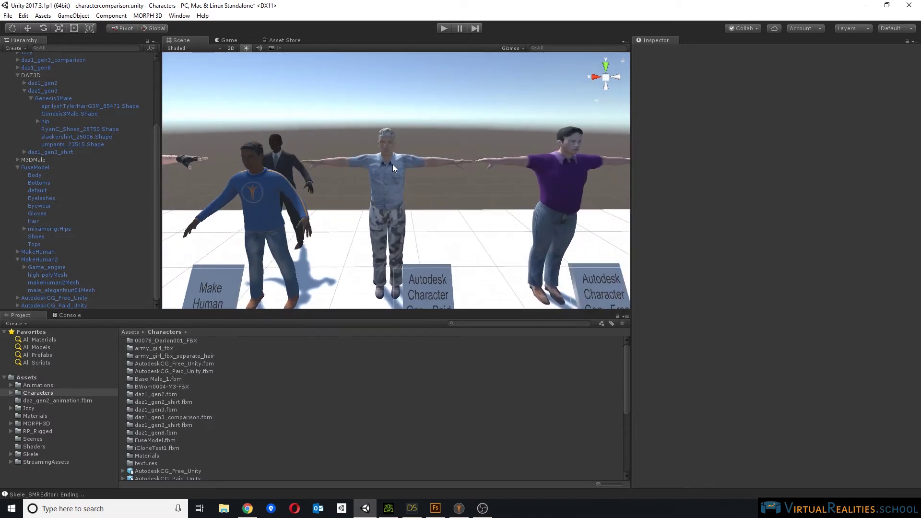
{"action": "scroll", "coordinate": [393, 166], "scroll_direction": "up", "scroll_amount": 3}
{"action": "scroll", "coordinate": [417, 172], "scroll_direction": "down", "scroll_amount": 5}
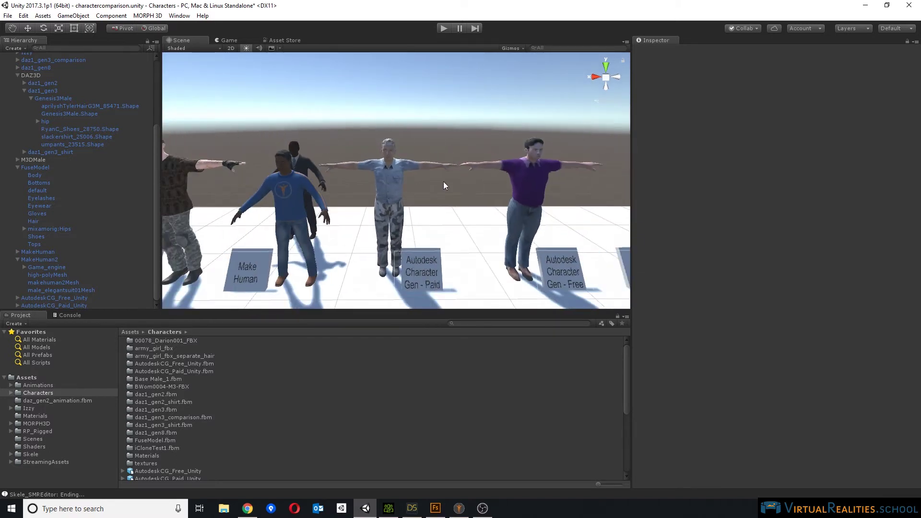
{"action": "middle_click_drag", "start_coordinate": [444, 182], "coordinate": [371, 128]}
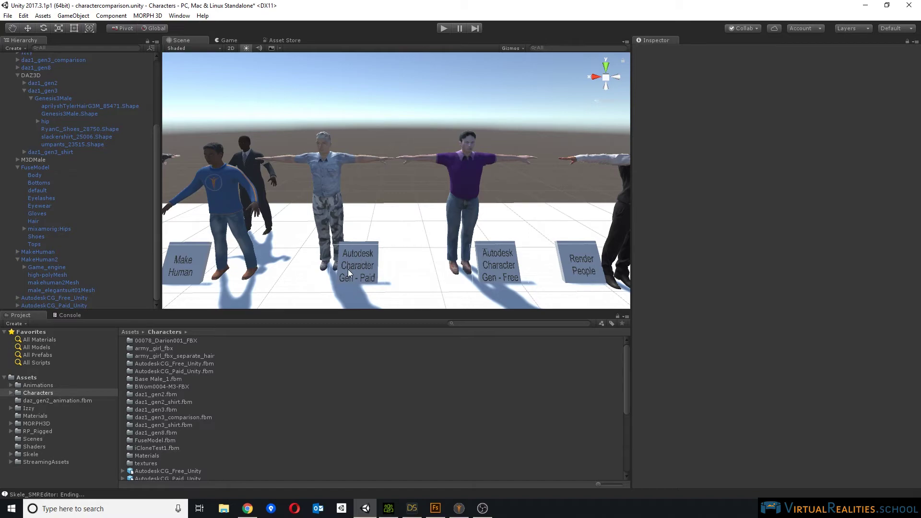
Switch to Chrome, open the Autodesk Character Generator designs, and check the marker on the paid character's thumbnail.
{"action": "left_click", "coordinate": [247, 508]}
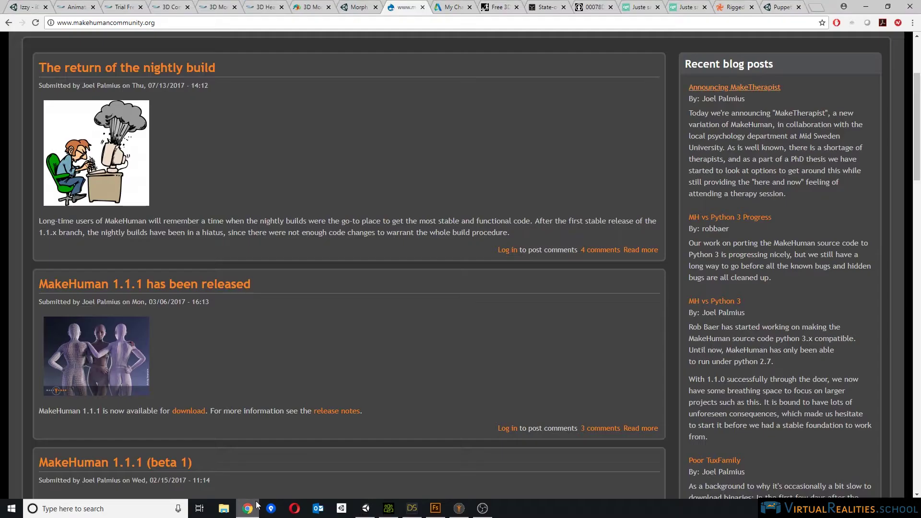
{"action": "left_click", "coordinate": [457, 6]}
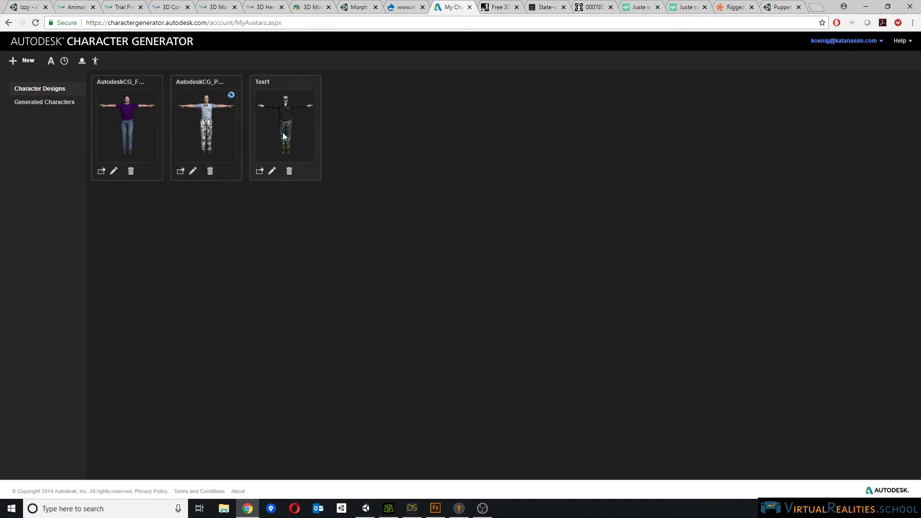
{"action": "mouse_move", "coordinate": [231, 96]}
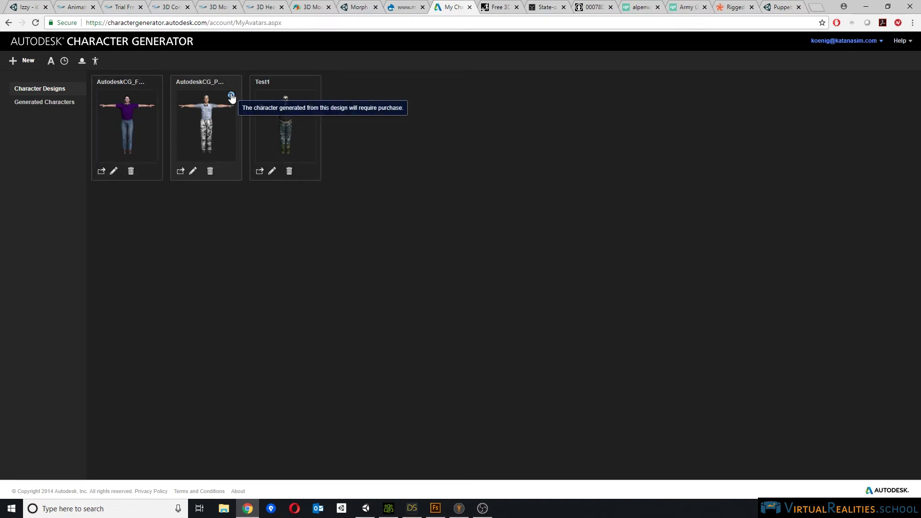
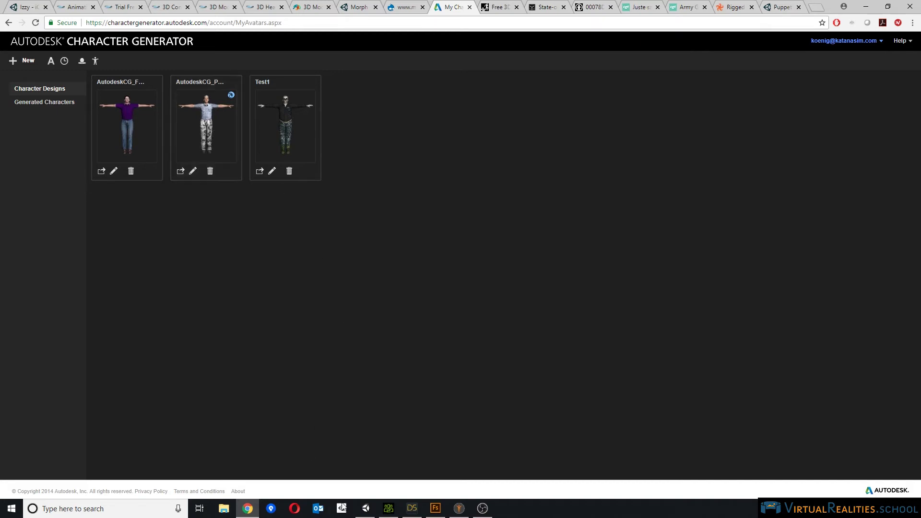
Return to Unity, select AutodeskCG_Paid_Unity in the scene, and expand it in the hierarchy to show its meshes.
{"action": "left_click", "coordinate": [366, 508]}
{"action": "scroll", "coordinate": [412, 160], "scroll_direction": "up", "scroll_amount": 5}
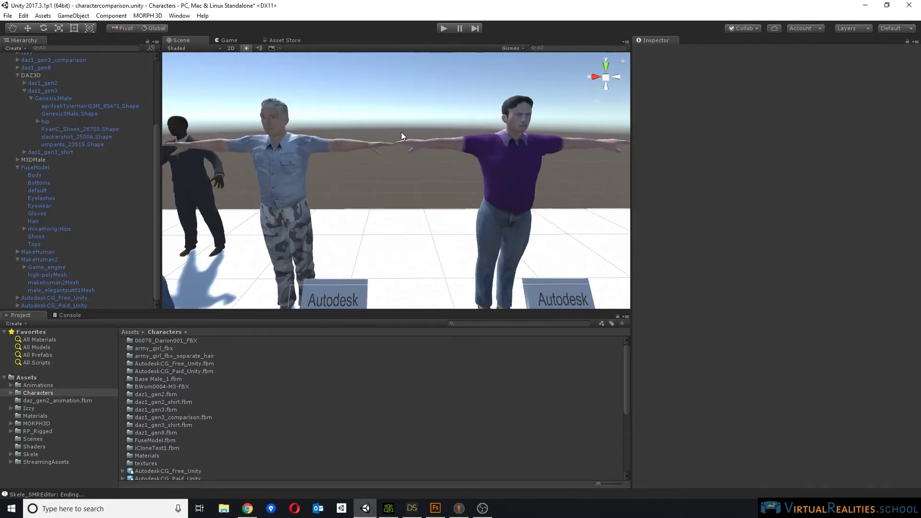
{"action": "left_click_drag", "start_coordinate": [388, 131], "coordinate": [335, 128], "text": "alt"}
{"action": "scroll", "coordinate": [335, 128], "scroll_direction": "up", "scroll_amount": 3}
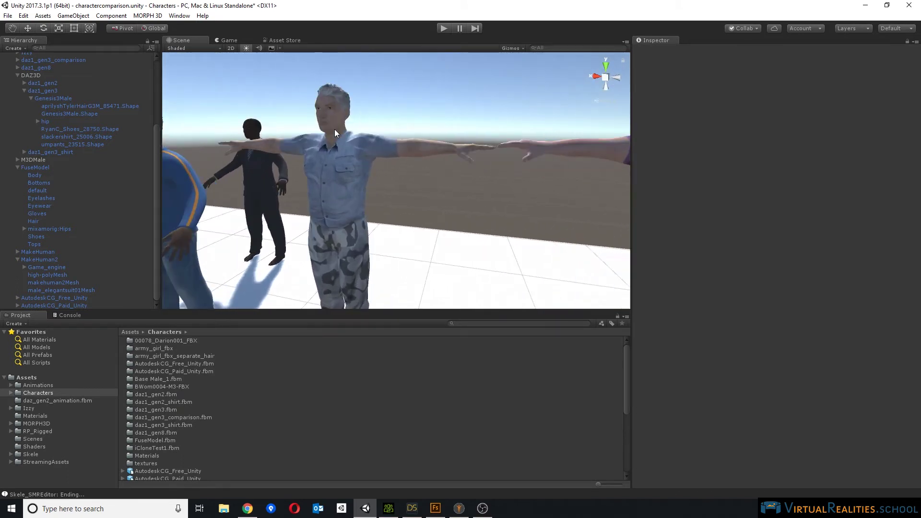
{"action": "left_click", "coordinate": [330, 160]}
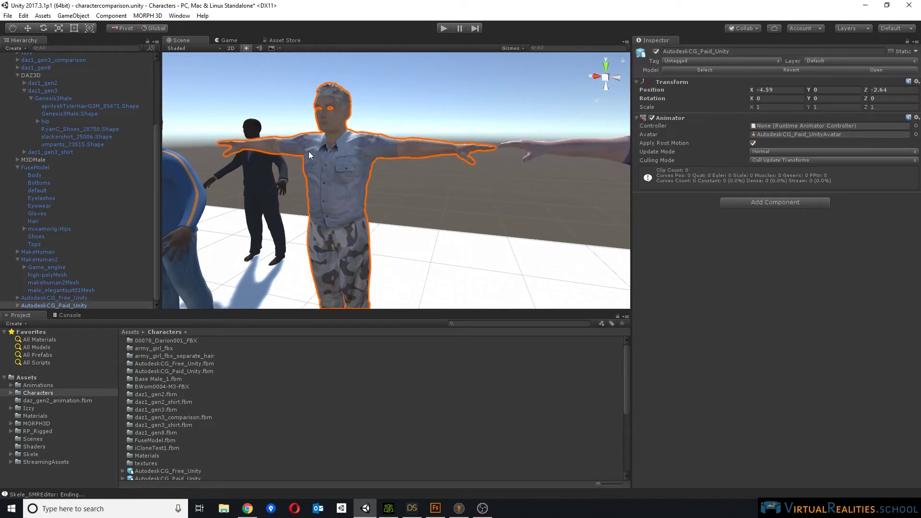
{"action": "left_click", "coordinate": [17, 305]}
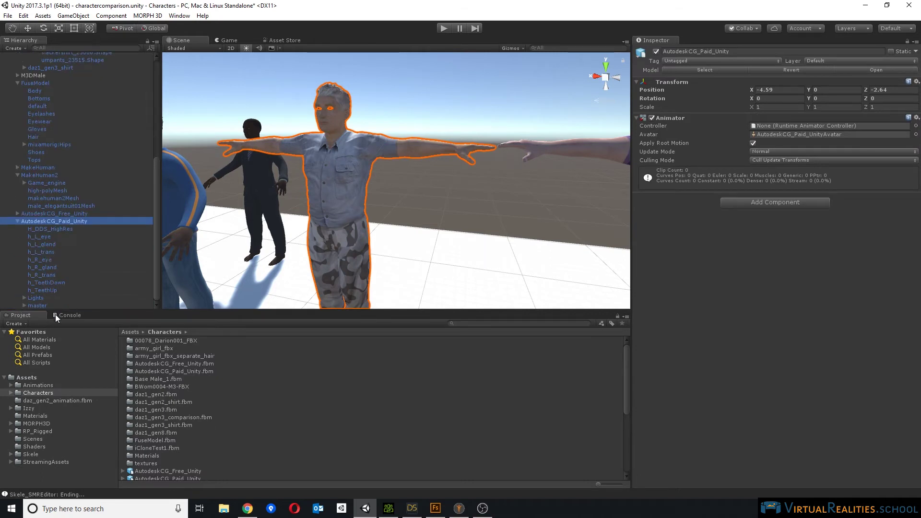
Inspect the eye, gland and teeth meshes of AutodeskCG_Paid_Unity one by one, ending on h_L_eye.
{"action": "left_click", "coordinate": [46, 269]}
{"action": "left_click", "coordinate": [47, 249]}
{"action": "left_click", "coordinate": [47, 242]}
{"action": "left_click", "coordinate": [45, 236]}
{"action": "left_click", "coordinate": [47, 267]}
{"action": "left_click", "coordinate": [46, 282]}
{"action": "left_click", "coordinate": [43, 290]}
{"action": "left_click", "coordinate": [46, 268]}
{"action": "left_click", "coordinate": [48, 237]}
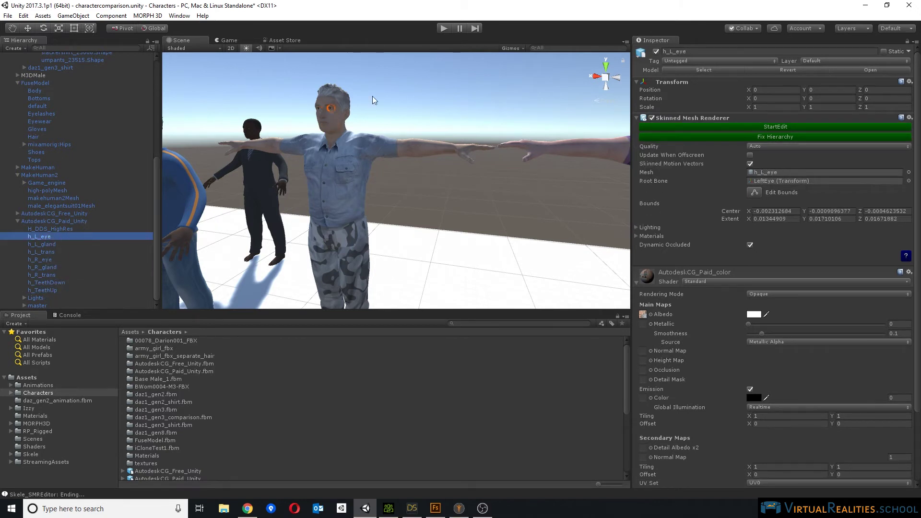
Select H_DDS_HighRes and examine the paid Autodesk character's combined body, hair and clothing mesh from several views.
{"action": "left_click", "coordinate": [54, 229]}
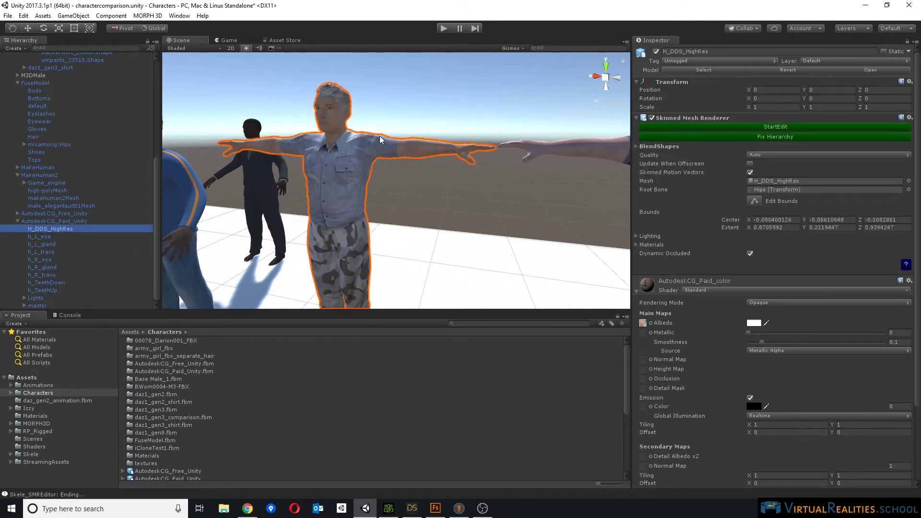
{"action": "right_click_drag", "start_coordinate": [347, 259], "coordinate": [424, 140]}
{"action": "scroll", "coordinate": [428, 105], "scroll_direction": "up", "scroll_amount": 3}
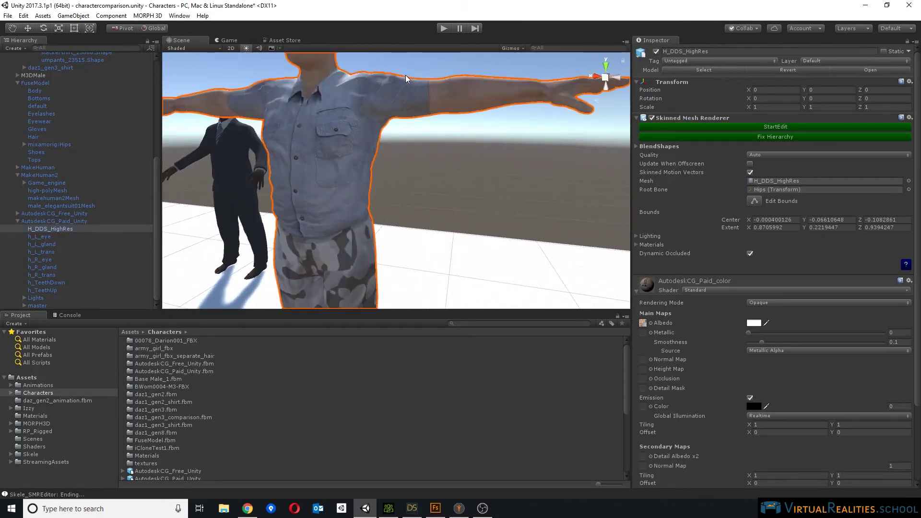
{"action": "scroll", "coordinate": [391, 111], "scroll_direction": "up", "scroll_amount": 2}
{"action": "scroll", "coordinate": [401, 118], "scroll_direction": "up", "scroll_amount": 3}
{"action": "right_click_drag", "start_coordinate": [375, 195], "coordinate": [375, 146]}
{"action": "scroll", "coordinate": [374, 142], "scroll_direction": "down", "scroll_amount": 6}
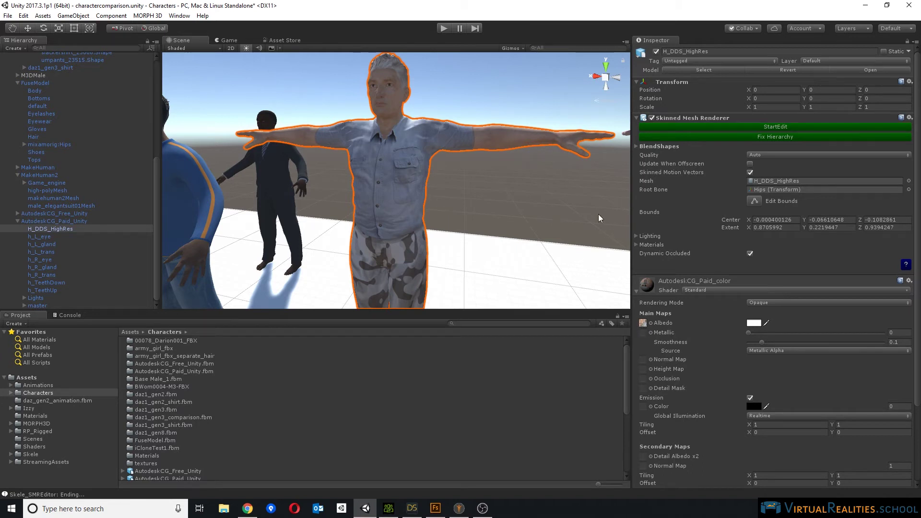
{"action": "left_click_drag", "start_coordinate": [509, 192], "coordinate": [434, 128], "text": "alt"}
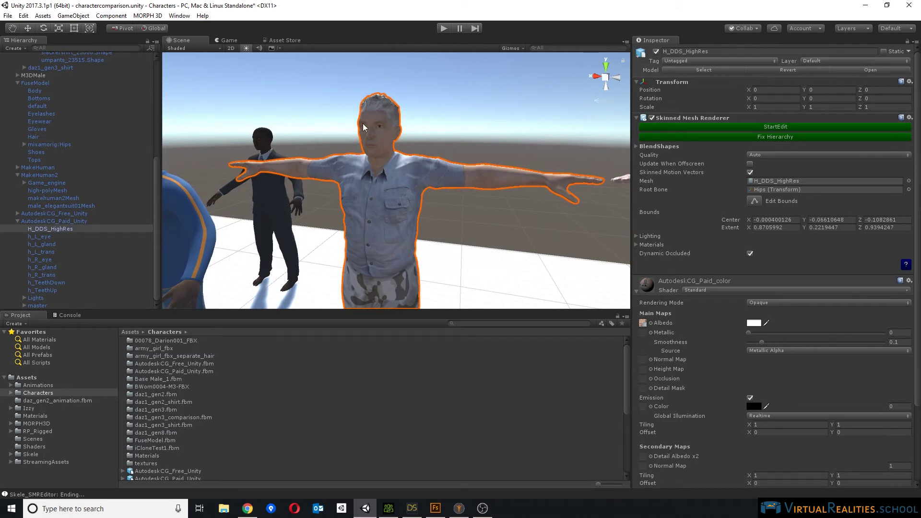
{"action": "middle_click_drag", "start_coordinate": [417, 249], "coordinate": [353, 194]}
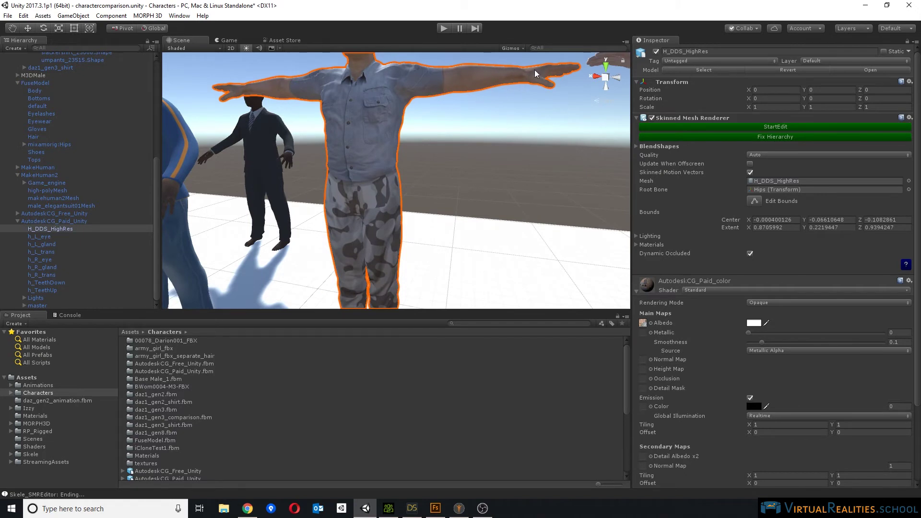
Check the shader options and material settings of the selected H_DDS_HighRes mesh while viewing the character's face and shirt up close.
{"action": "middle_click_drag", "start_coordinate": [445, 84], "coordinate": [484, 132]}
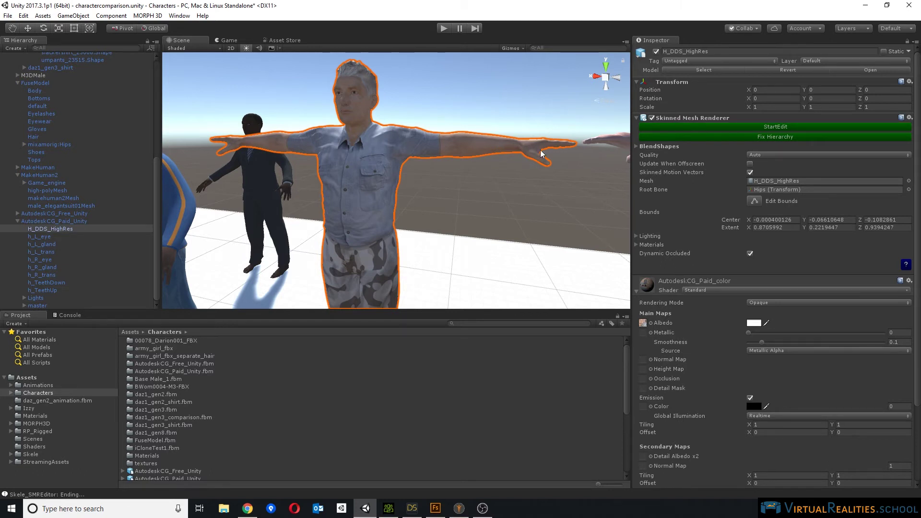
{"action": "left_click", "coordinate": [701, 290]}
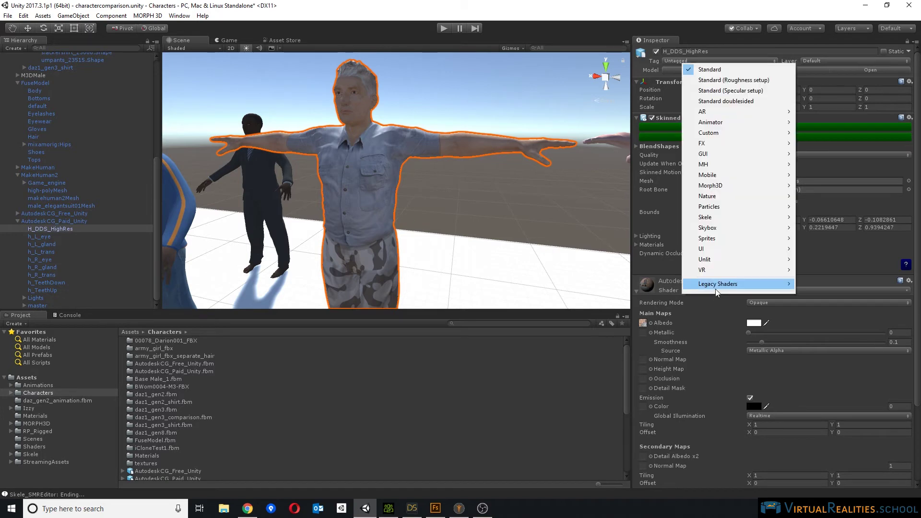
{"action": "left_click", "coordinate": [650, 4]}
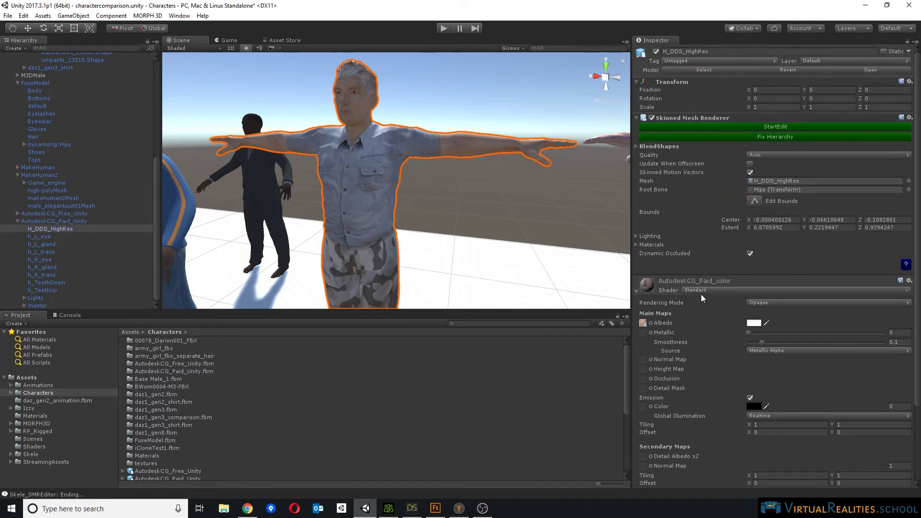
{"action": "scroll", "coordinate": [691, 328], "scroll_direction": "down", "scroll_amount": 3}
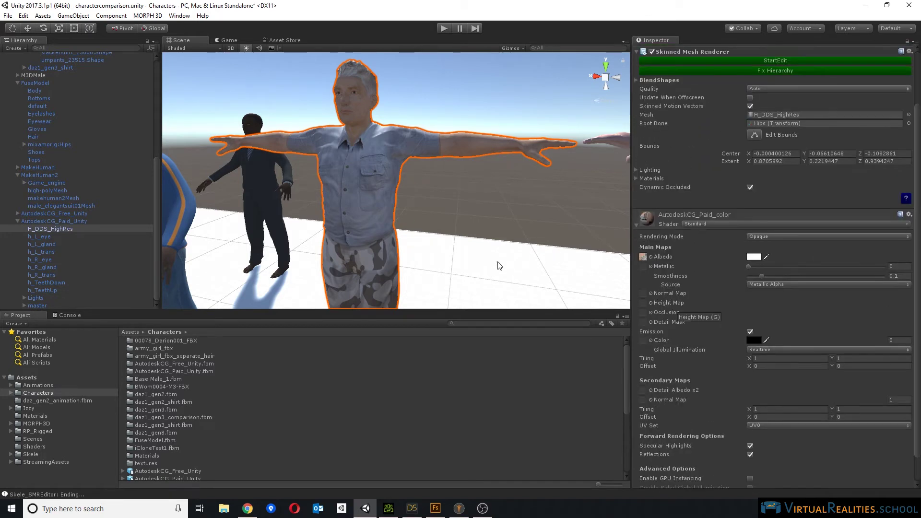
{"action": "scroll", "coordinate": [382, 148], "scroll_direction": "up", "scroll_amount": 6}
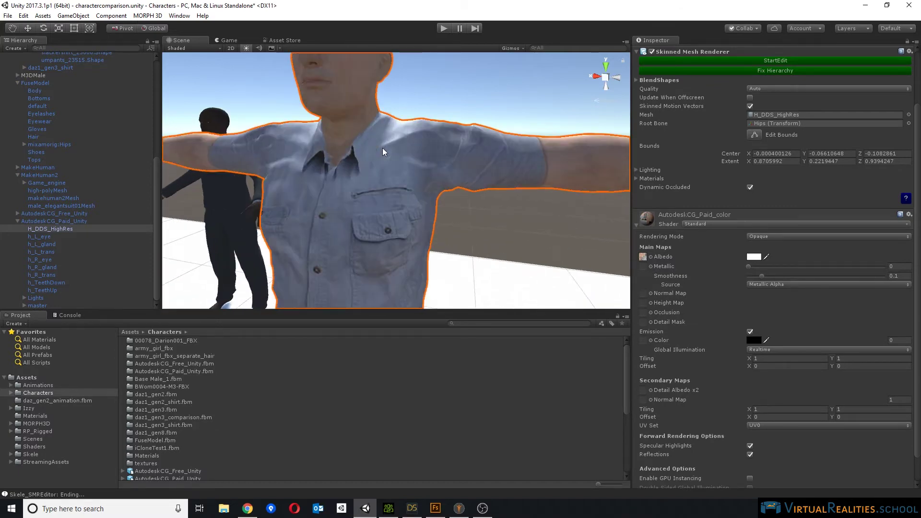
{"action": "scroll", "coordinate": [387, 147], "scroll_direction": "down", "scroll_amount": 3}
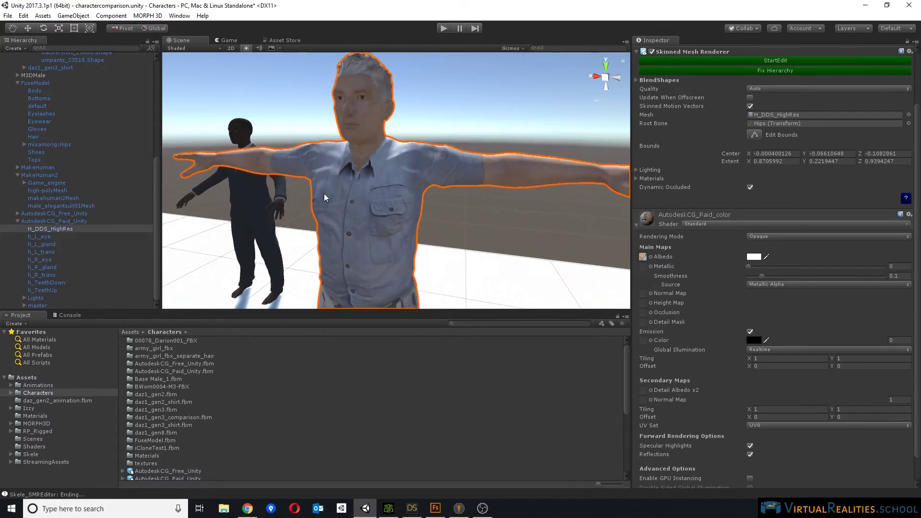
{"action": "scroll", "coordinate": [742, 154], "scroll_direction": "up", "scroll_amount": 3}
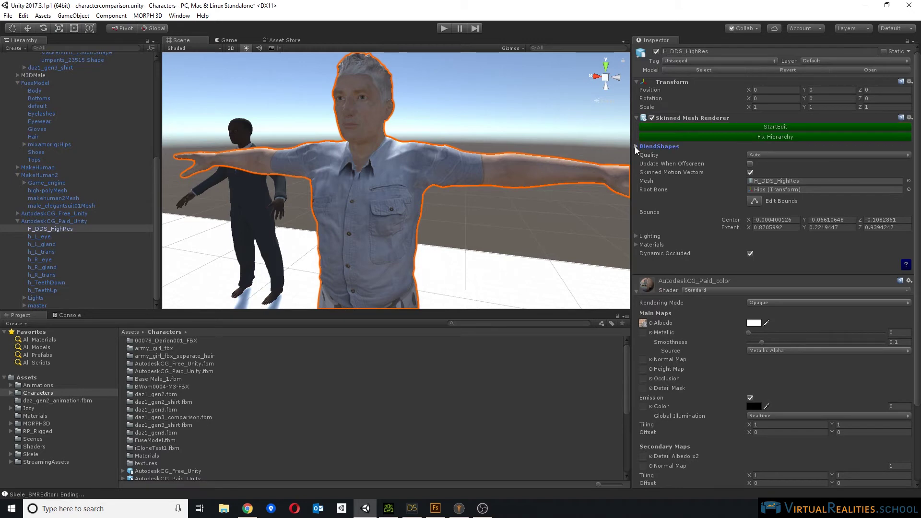
Expand the BlendShapes of H_DDS_HighRes and look through the available facial expressions.
{"action": "left_click", "coordinate": [635, 146]}
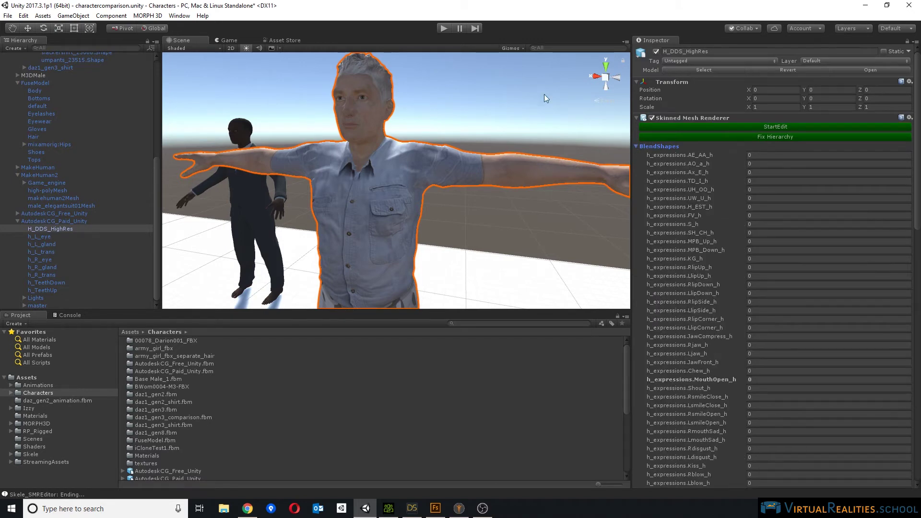
{"action": "scroll", "coordinate": [703, 249], "scroll_direction": "down", "scroll_amount": 10}
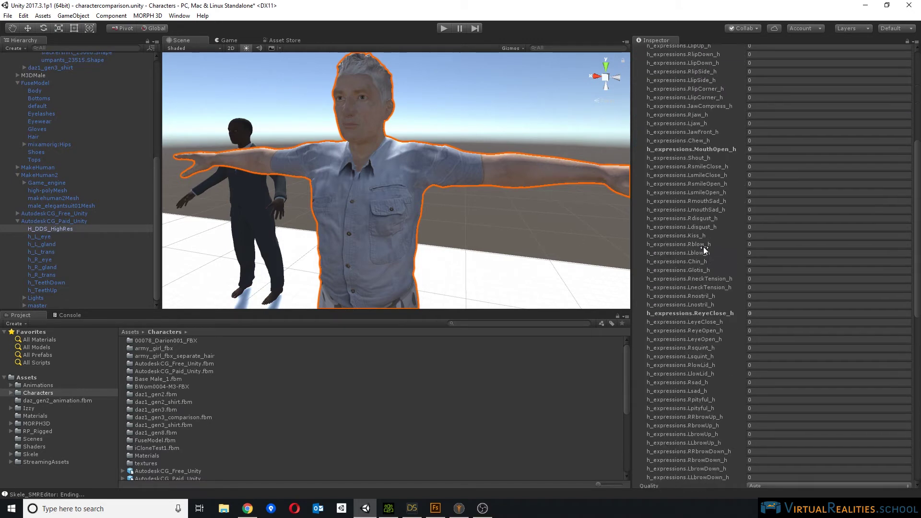
{"action": "scroll", "coordinate": [710, 247], "scroll_direction": "down", "scroll_amount": 5}
{"action": "scroll", "coordinate": [726, 254], "scroll_direction": "up", "scroll_amount": 15}
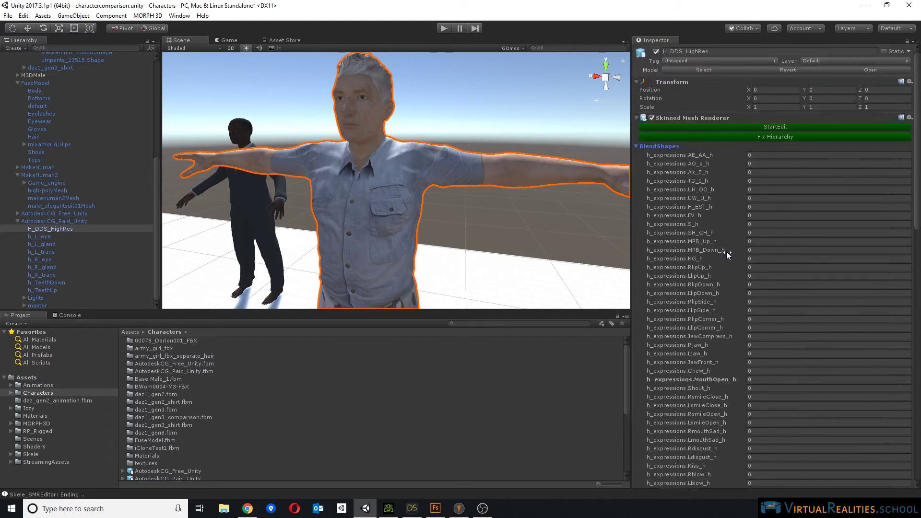
{"action": "scroll", "coordinate": [730, 250], "scroll_direction": "down", "scroll_amount": 1}
{"action": "scroll", "coordinate": [707, 200], "scroll_direction": "up", "scroll_amount": 1}
Try out the h_expressions.AE_AA_h blend shape, return it to 0, and collapse the BlendShapes after reviewing the remaining expressions.
{"action": "left_click_drag", "start_coordinate": [742, 157], "coordinate": [58, 158]}
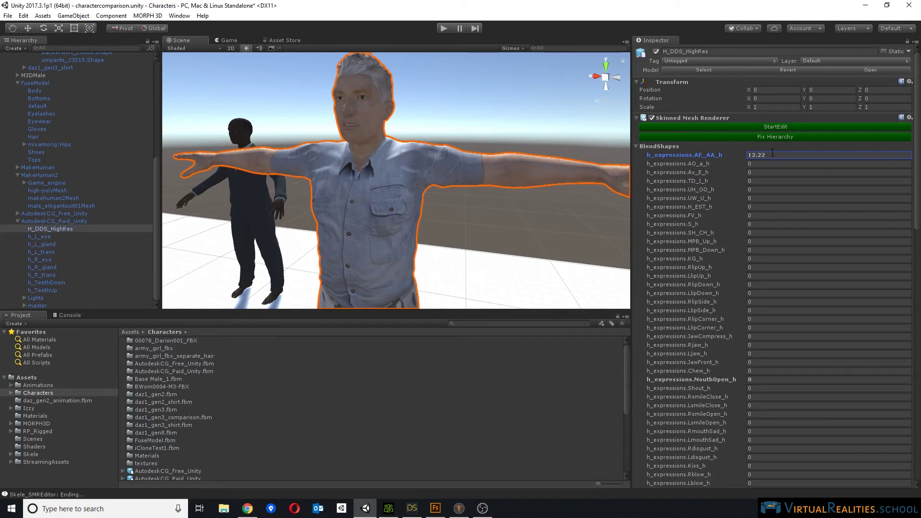
{"action": "scroll", "coordinate": [773, 192], "scroll_direction": "down", "scroll_amount": 4}
{"action": "scroll", "coordinate": [776, 203], "scroll_direction": "down", "scroll_amount": 3}
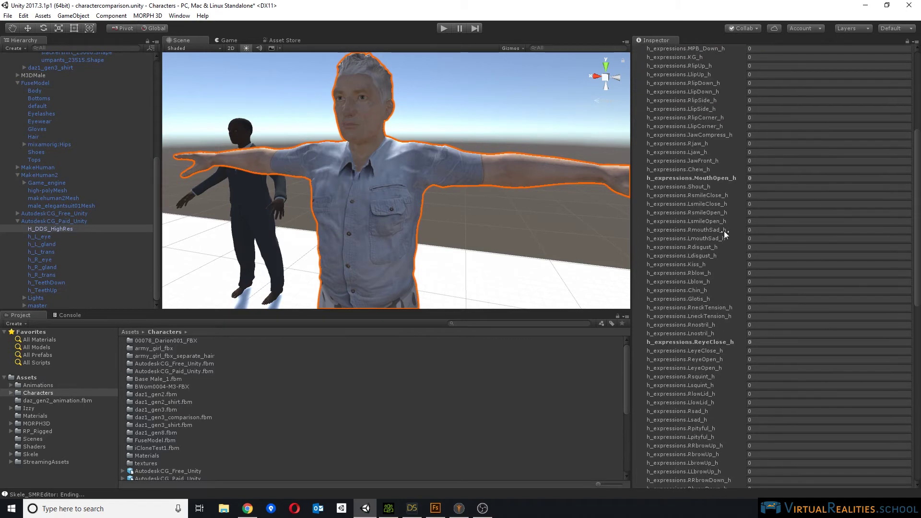
{"action": "scroll", "coordinate": [706, 232], "scroll_direction": "down", "scroll_amount": 4}
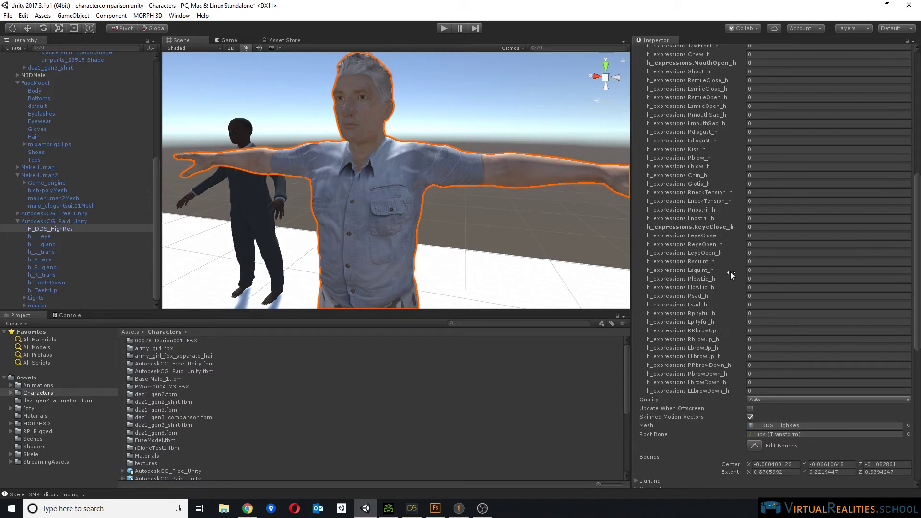
{"action": "scroll", "coordinate": [736, 269], "scroll_direction": "down", "scroll_amount": 1}
{"action": "scroll", "coordinate": [744, 272], "scroll_direction": "up", "scroll_amount": 4}
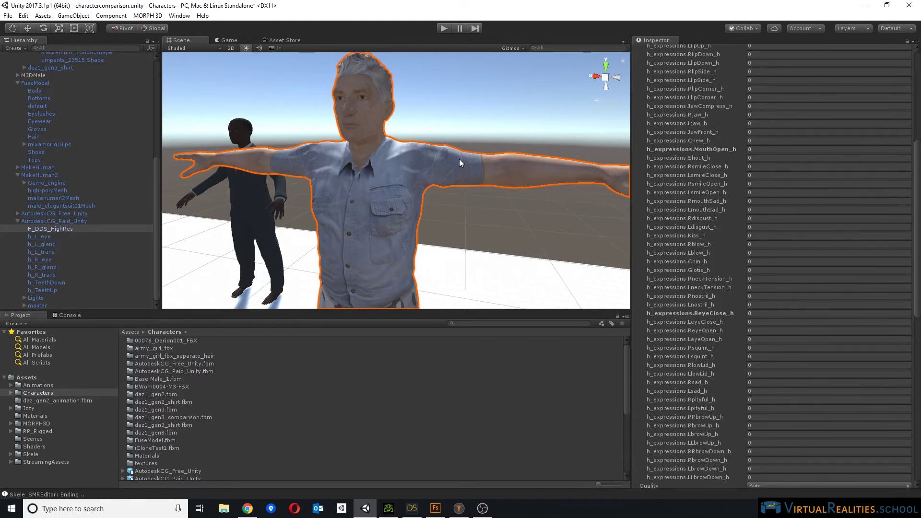
{"action": "scroll", "coordinate": [745, 257], "scroll_direction": "up", "scroll_amount": 8}
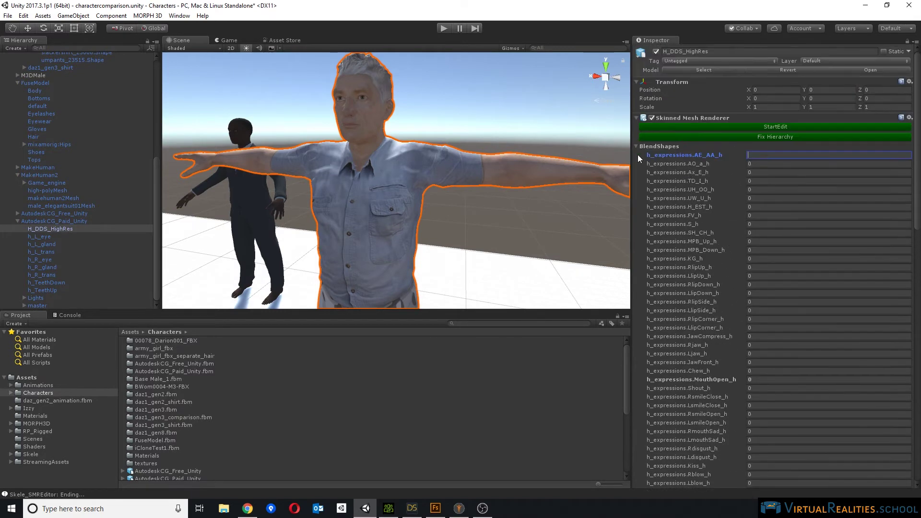
{"action": "left_click", "coordinate": [635, 146]}
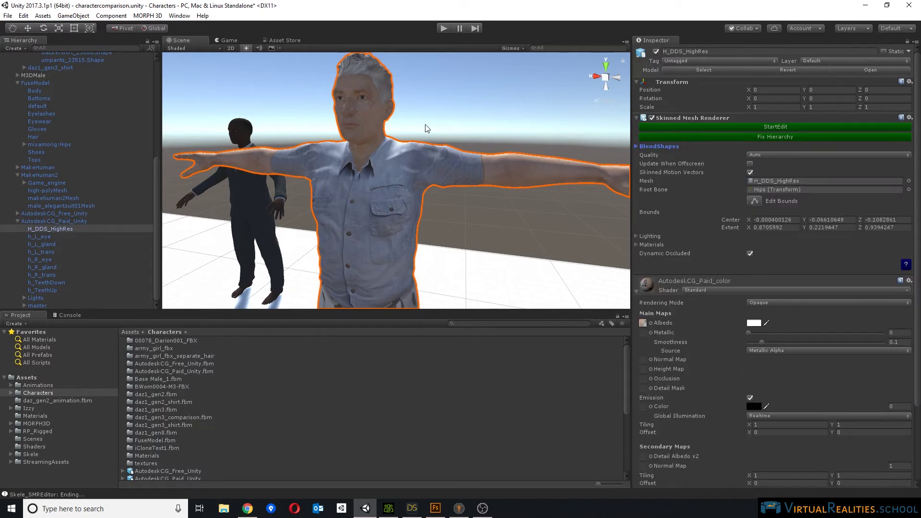
Inspect the H_DDS_HighRes skeleton in bone editing mode, select the Head bone, and end the editing.
{"action": "right_click_drag", "start_coordinate": [433, 127], "coordinate": [421, 160]}
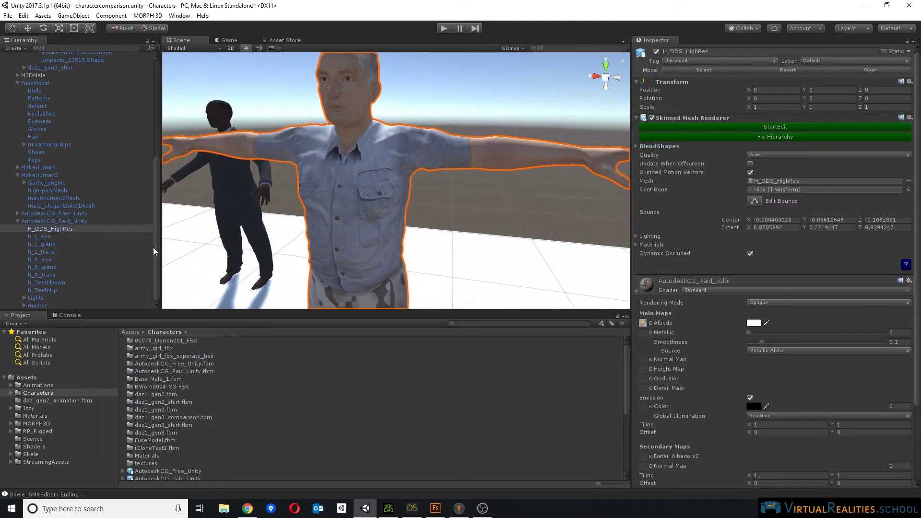
{"action": "left_click", "coordinate": [770, 128]}
{"action": "mouse_move", "coordinate": [415, 163]}
{"action": "right_mouse_down"}
{"action": "mouse_move", "coordinate": [492, 164]}
{"action": "mouse_move", "coordinate": [416, 154]}
{"action": "right_mouse_up"}
{"action": "scroll", "coordinate": [422, 182], "scroll_direction": "down", "scroll_amount": 5}
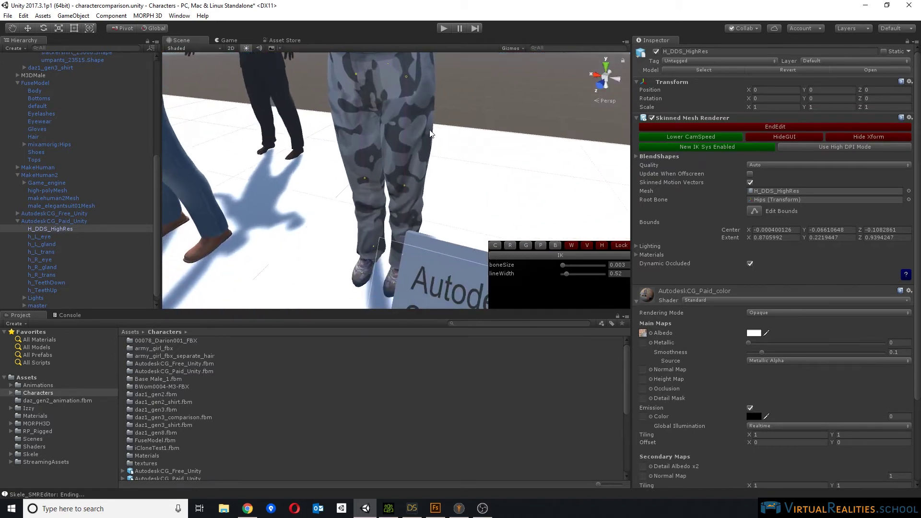
{"action": "scroll", "coordinate": [430, 133], "scroll_direction": "up", "scroll_amount": 3}
{"action": "right_click_drag", "start_coordinate": [431, 133], "coordinate": [418, 154]}
{"action": "scroll", "coordinate": [419, 194], "scroll_direction": "down", "scroll_amount": 4}
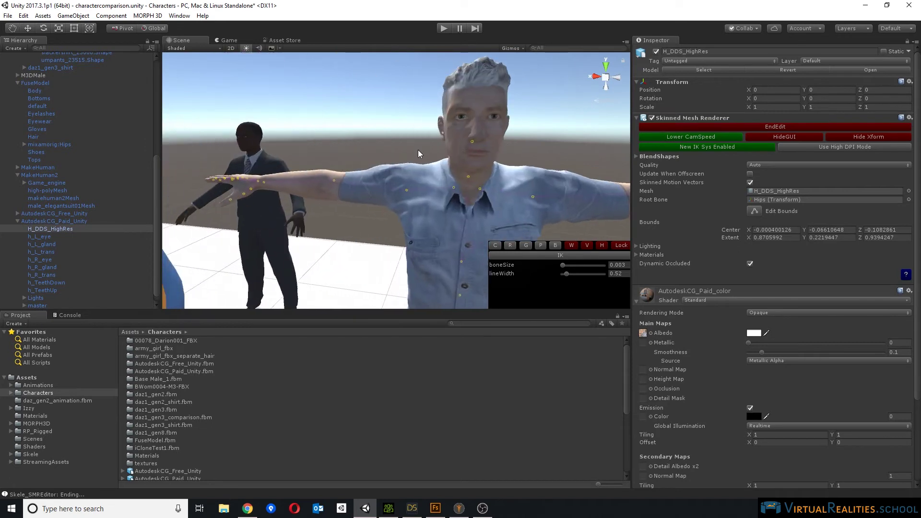
{"action": "middle_click_drag", "start_coordinate": [476, 171], "coordinate": [484, 150]}
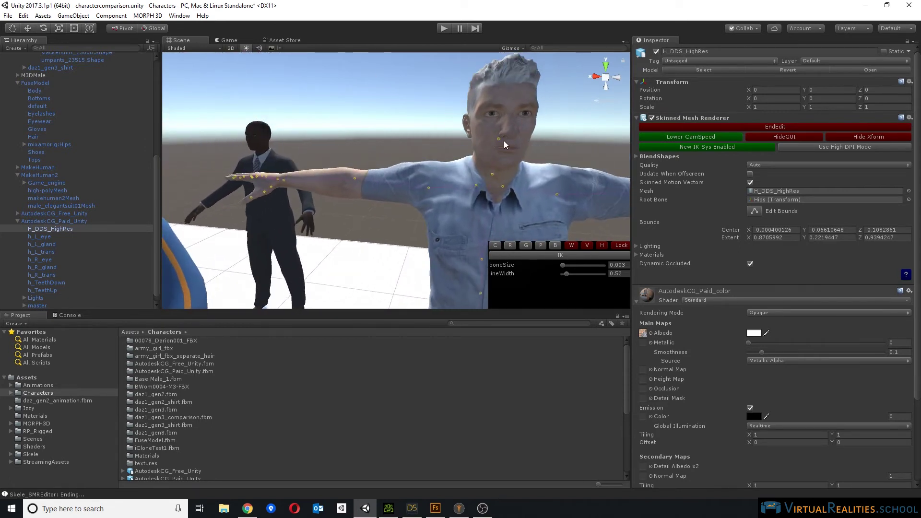
{"action": "left_click", "coordinate": [503, 141]}
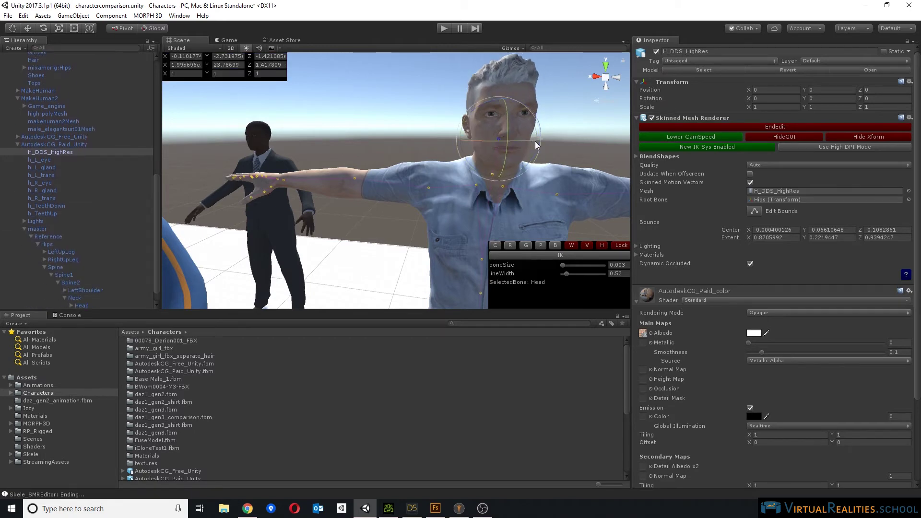
{"action": "left_click", "coordinate": [773, 127]}
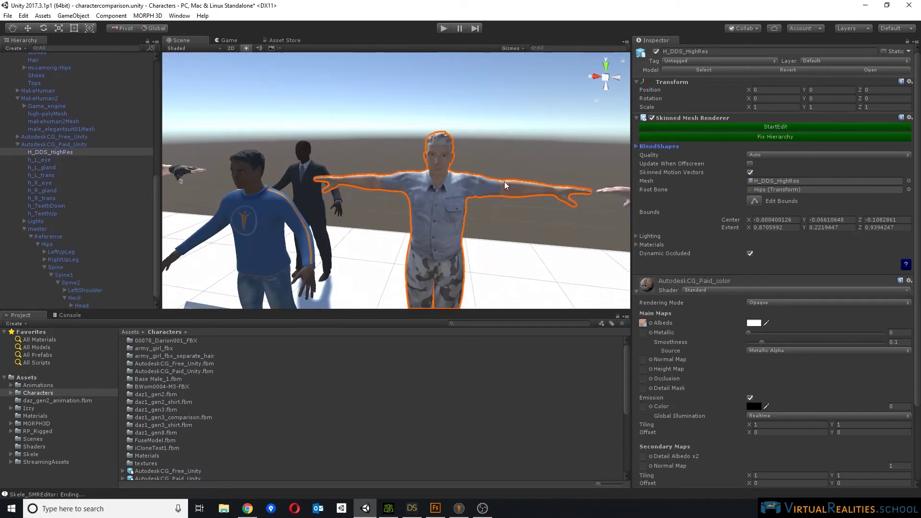
Examine the purple-shirted character from the front and side, including the torso, sleeve and arm.
{"action": "middle_click_drag", "start_coordinate": [505, 181], "coordinate": [383, 137]}
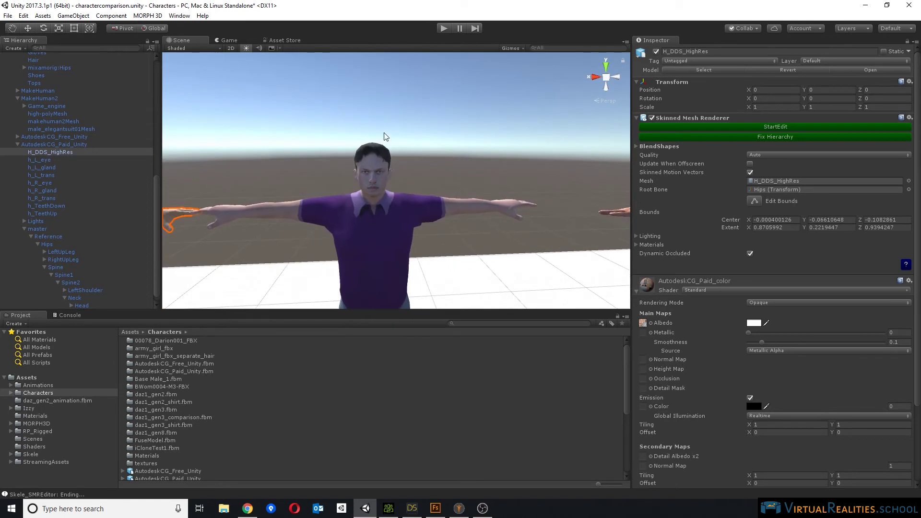
{"action": "scroll", "coordinate": [384, 138], "scroll_direction": "up", "scroll_amount": 3}
{"action": "left_click_drag", "start_coordinate": [414, 128], "coordinate": [405, 155], "text": "alt"}
{"action": "middle_click_drag", "start_coordinate": [405, 154], "coordinate": [373, 104]}
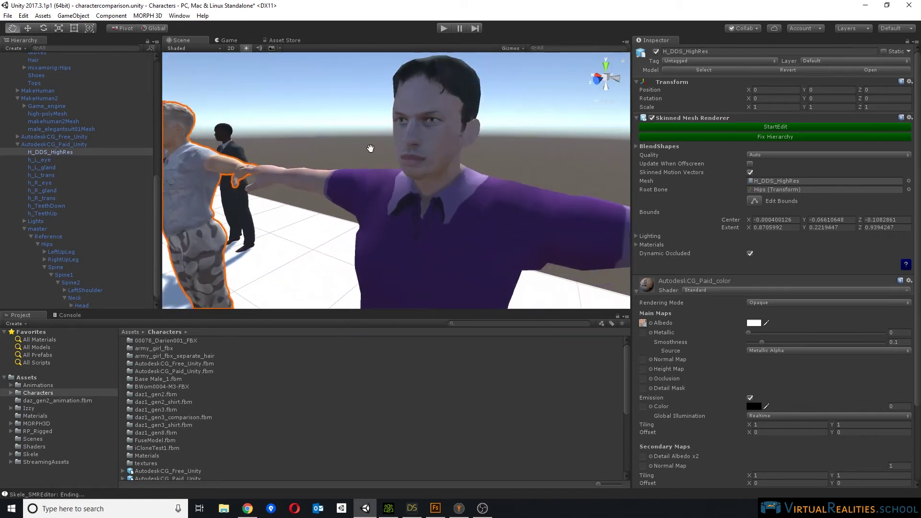
{"action": "middle_click_drag", "start_coordinate": [479, 209], "coordinate": [353, 170]}
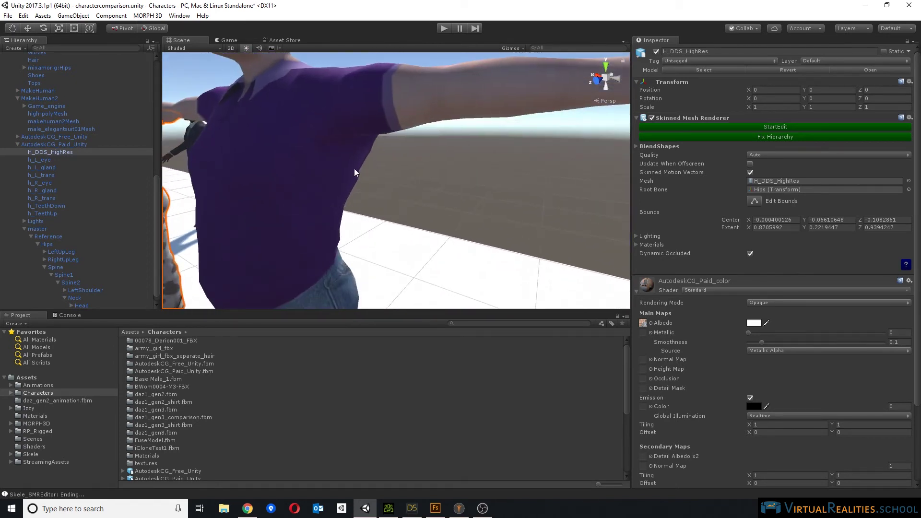
{"action": "middle_click_drag", "start_coordinate": [410, 108], "coordinate": [367, 135]}
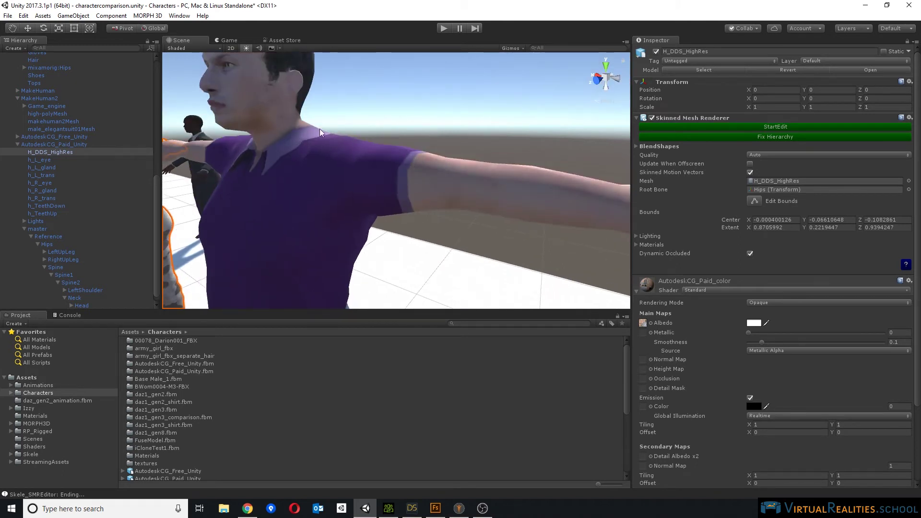
Examine the purple-shirted character's collar, face and eyes up close from several angles.
{"action": "left_click_drag", "start_coordinate": [320, 128], "coordinate": [529, 163], "text": "alt"}
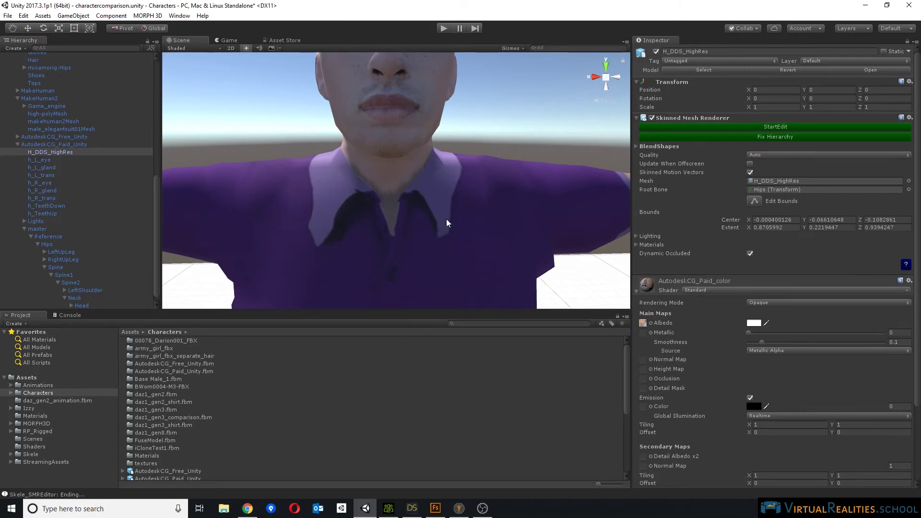
{"action": "scroll", "coordinate": [446, 219], "scroll_direction": "down", "scroll_amount": 6}
{"action": "scroll", "coordinate": [504, 182], "scroll_direction": "up", "scroll_amount": 4}
{"action": "scroll", "coordinate": [504, 184], "scroll_direction": "down", "scroll_amount": 2}
{"action": "middle_click_drag", "start_coordinate": [504, 183], "coordinate": [451, 158]}
{"action": "scroll", "coordinate": [445, 174], "scroll_direction": "down", "scroll_amount": 6}
{"action": "scroll", "coordinate": [454, 148], "scroll_direction": "up", "scroll_amount": 5}
{"action": "scroll", "coordinate": [453, 154], "scroll_direction": "up", "scroll_amount": 3}
{"action": "left_click_drag", "start_coordinate": [456, 144], "coordinate": [474, 126], "text": "alt"}
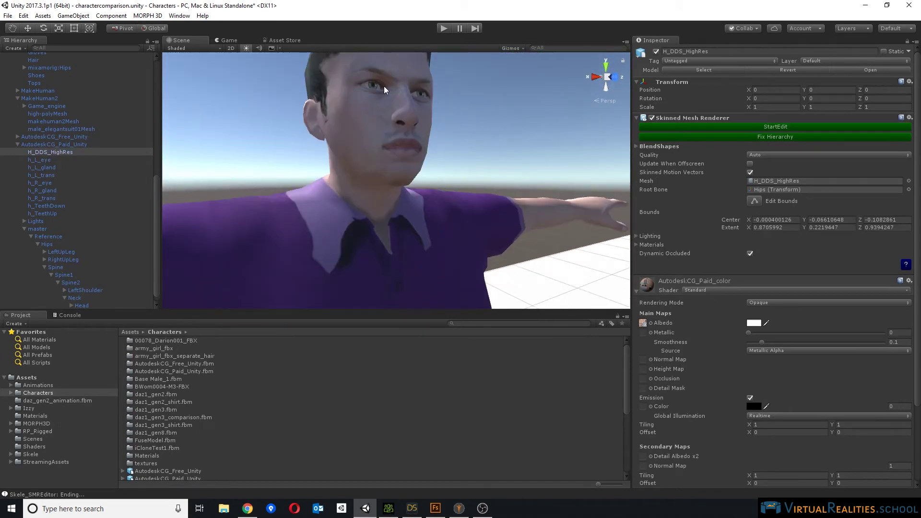
{"action": "left_click_drag", "start_coordinate": [384, 86], "coordinate": [381, 112], "text": "alt"}
{"action": "scroll", "coordinate": [384, 197], "scroll_direction": "down", "scroll_amount": 5}
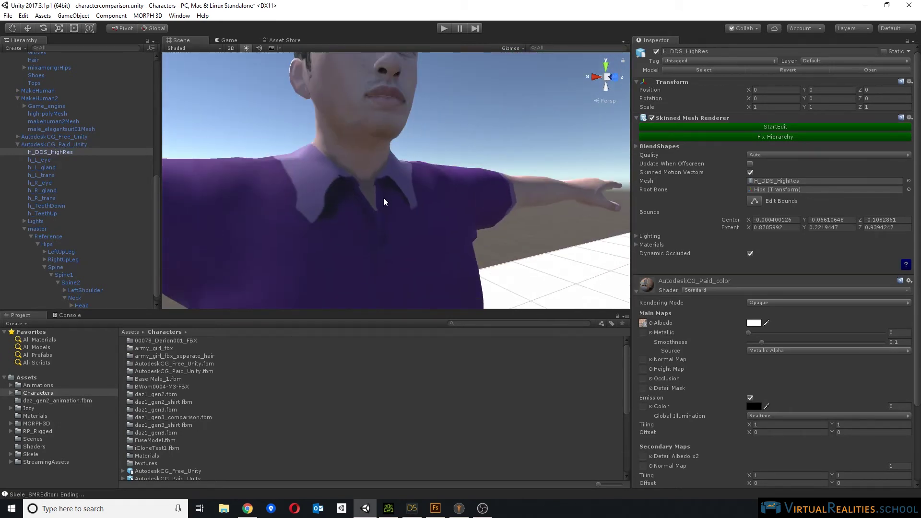
Select the AutodeskCG_Free_Unity character, expand its hierarchy, and select its H_DDS_LowRes mesh.
{"action": "right_click_drag", "start_coordinate": [433, 201], "coordinate": [401, 183]}
{"action": "left_click", "coordinate": [401, 183]}
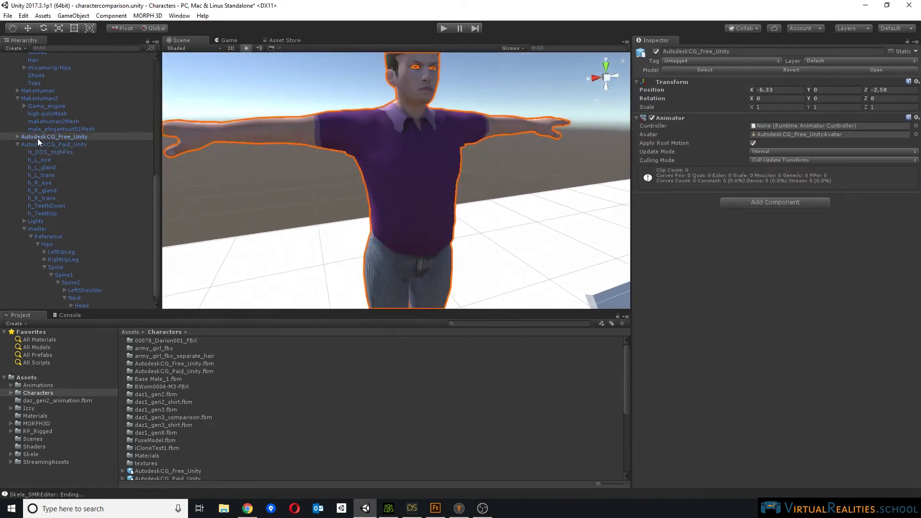
{"action": "left_click", "coordinate": [17, 137]}
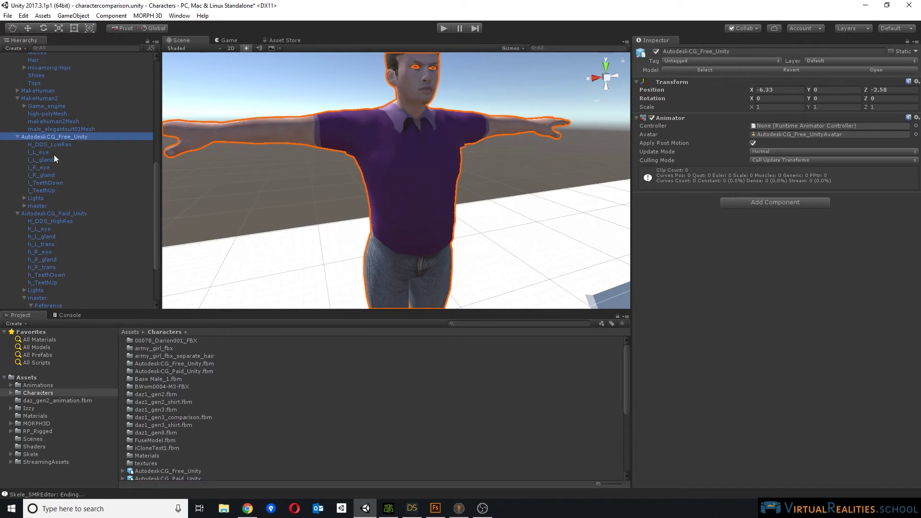
{"action": "left_click", "coordinate": [58, 144]}
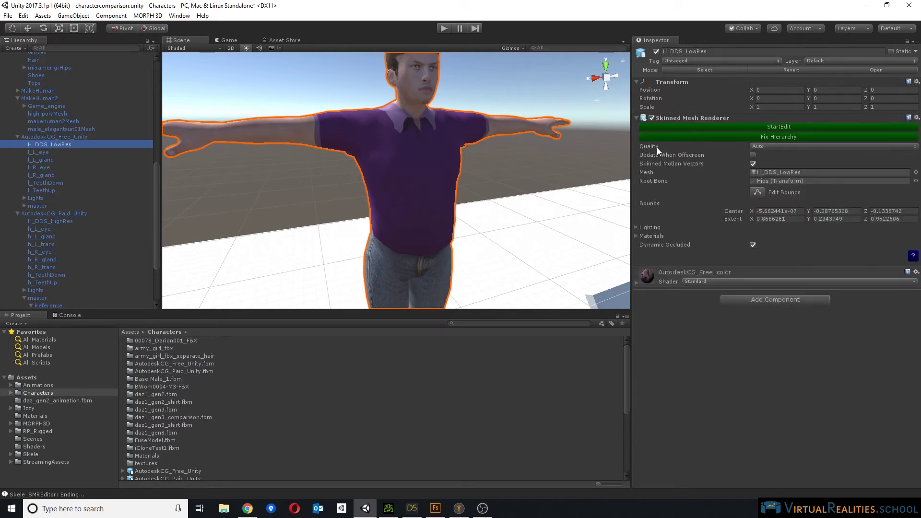
Start bone editing on the H_DDS_LowRes mesh and inspect the skeleton in its head, arms and torso.
{"action": "right_click_drag", "start_coordinate": [555, 163], "coordinate": [446, 128]}
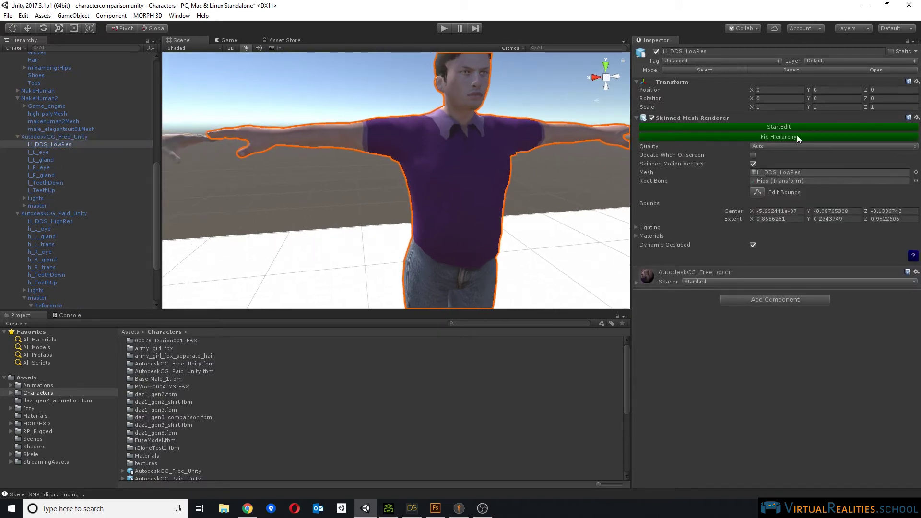
{"action": "left_click", "coordinate": [765, 127]}
{"action": "right_click_drag", "start_coordinate": [502, 165], "coordinate": [390, 148]}
{"action": "scroll", "coordinate": [389, 143], "scroll_direction": "up", "scroll_amount": 3}
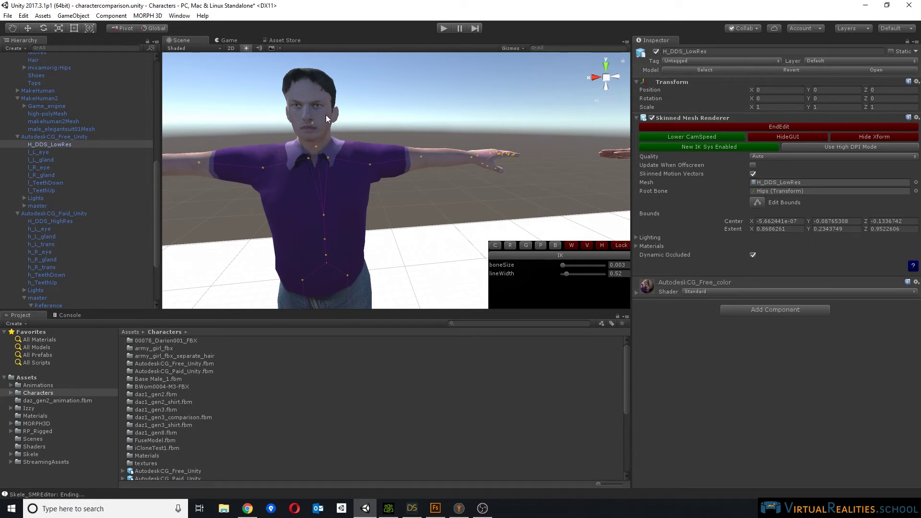
{"action": "right_click_drag", "start_coordinate": [411, 117], "coordinate": [363, 102]}
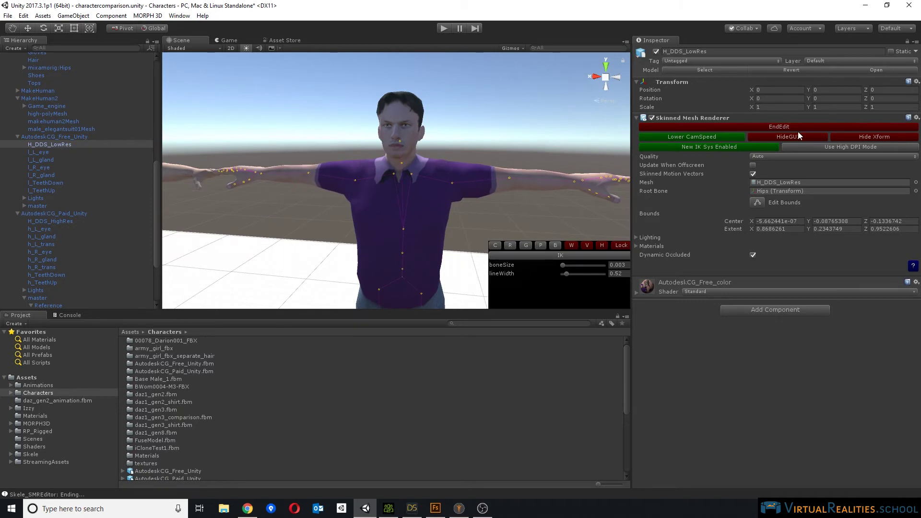
End bone editing on the H_DDS_LowRes mesh and select the Render People character in the scene.
{"action": "left_click", "coordinate": [778, 126]}
{"action": "scroll", "coordinate": [421, 136], "scroll_direction": "down", "scroll_amount": 6}
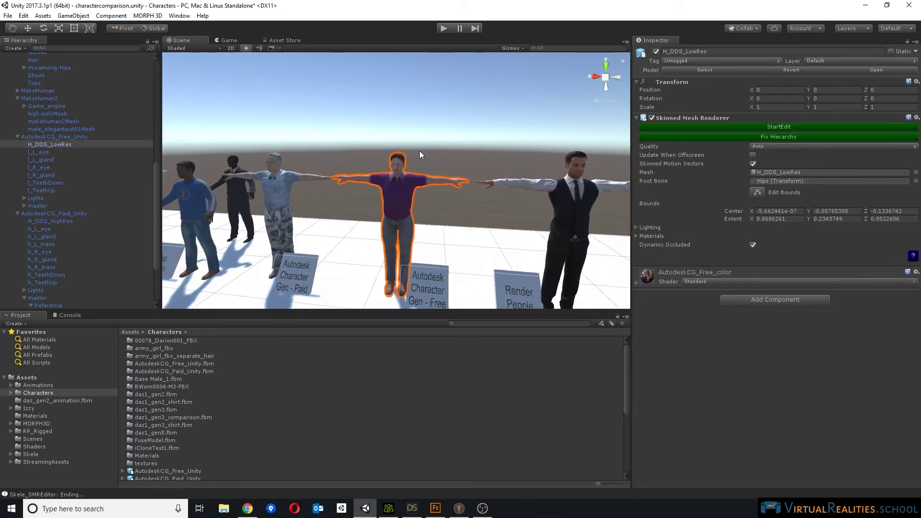
{"action": "left_click_drag", "start_coordinate": [490, 149], "coordinate": [367, 180]}
{"action": "right_click_drag", "start_coordinate": [416, 126], "coordinate": [402, 163]}
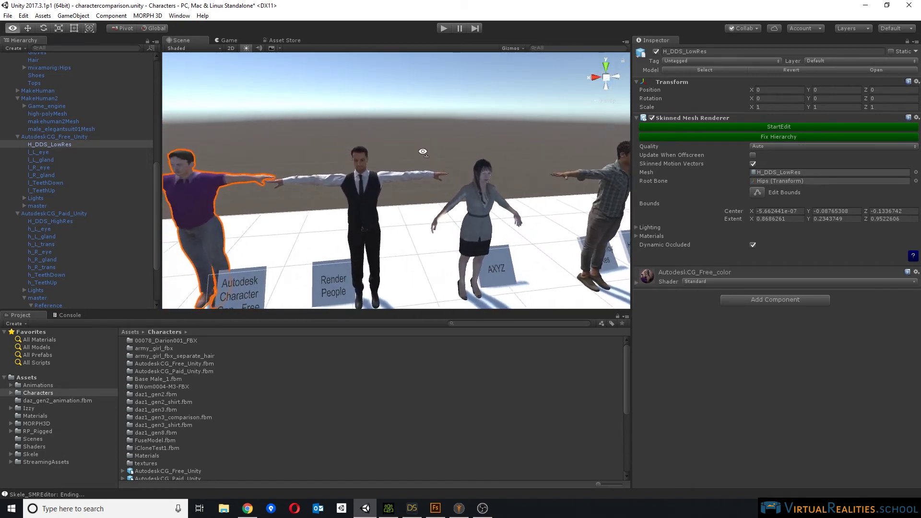
{"action": "scroll", "coordinate": [401, 163], "scroll_direction": "up", "scroll_amount": 5}
{"action": "left_click", "coordinate": [413, 154]}
{"action": "right_click_drag", "start_coordinate": [468, 181], "coordinate": [428, 183]}
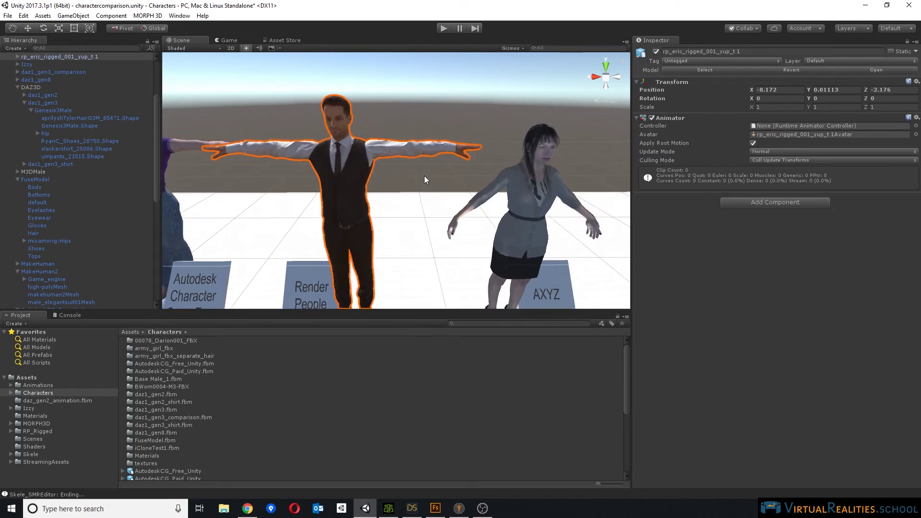
{"action": "right_click_drag", "start_coordinate": [445, 184], "coordinate": [356, 244]}
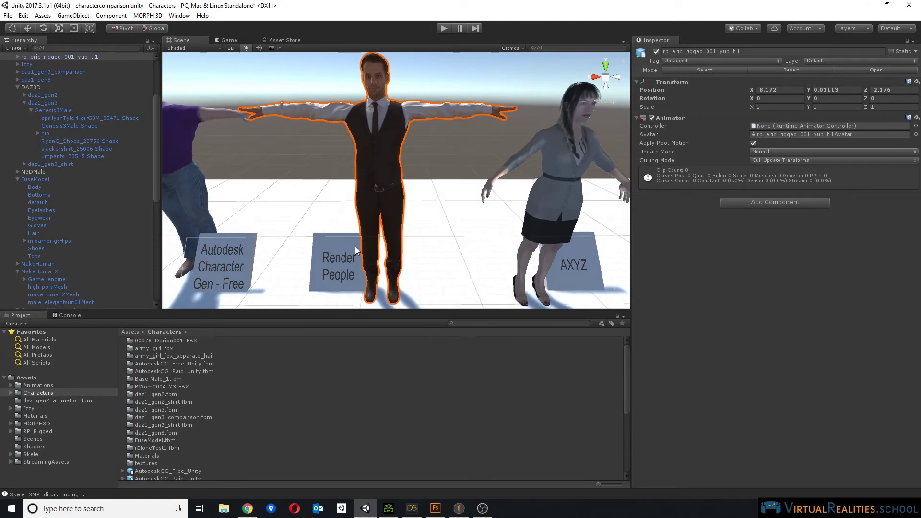
Switch to Chrome, open the Renderpeople free models page and review the Eric Rigged 001 download options.
{"action": "left_click", "coordinate": [248, 509]}
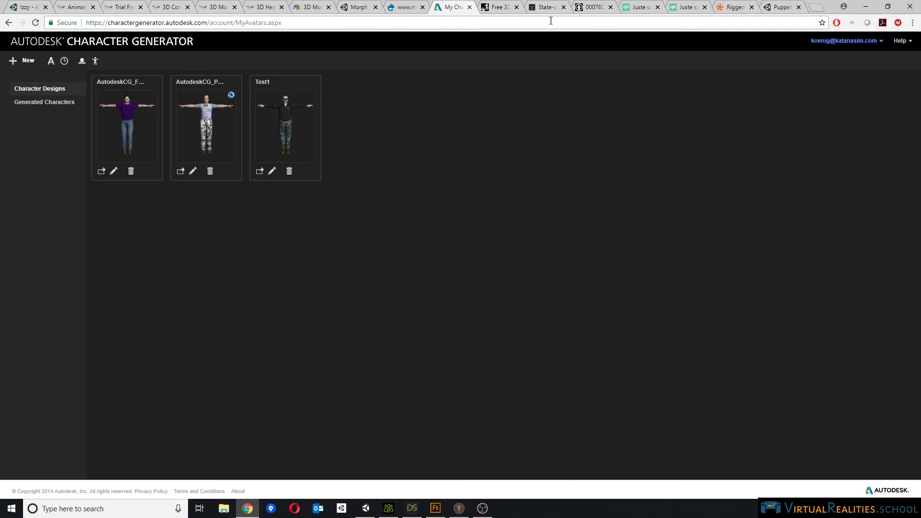
{"action": "left_click", "coordinate": [500, 7]}
{"action": "scroll", "coordinate": [267, 140], "scroll_direction": "up", "scroll_amount": 5}
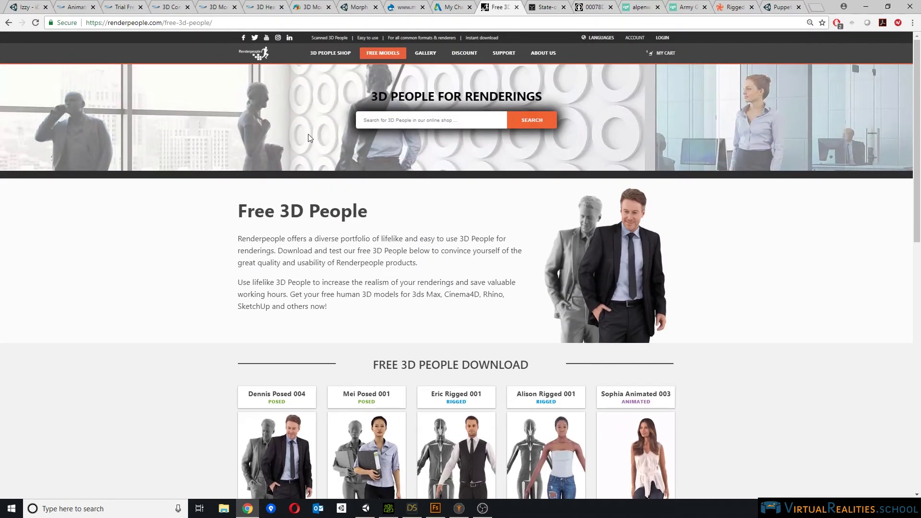
{"action": "scroll", "coordinate": [426, 216], "scroll_direction": "down", "scroll_amount": 4}
{"action": "scroll", "coordinate": [509, 233], "scroll_direction": "up", "scroll_amount": 3}
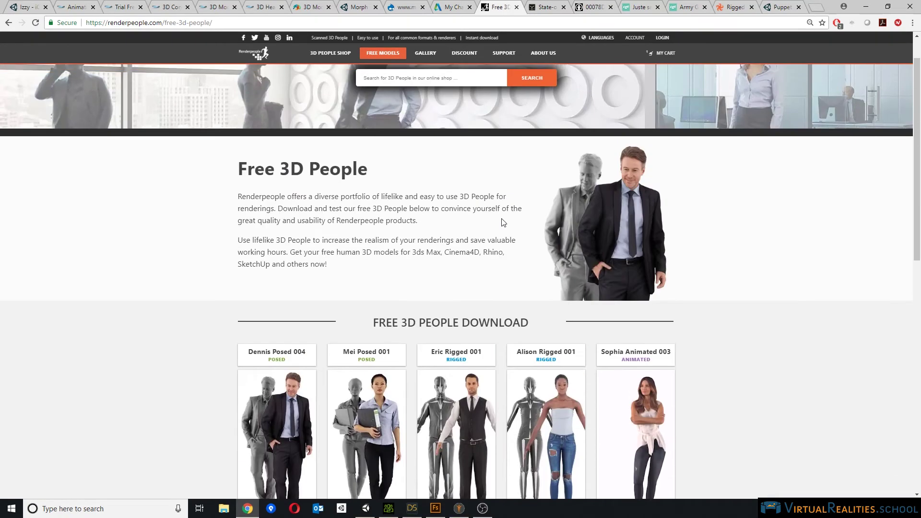
{"action": "scroll", "coordinate": [500, 219], "scroll_direction": "down", "scroll_amount": 4}
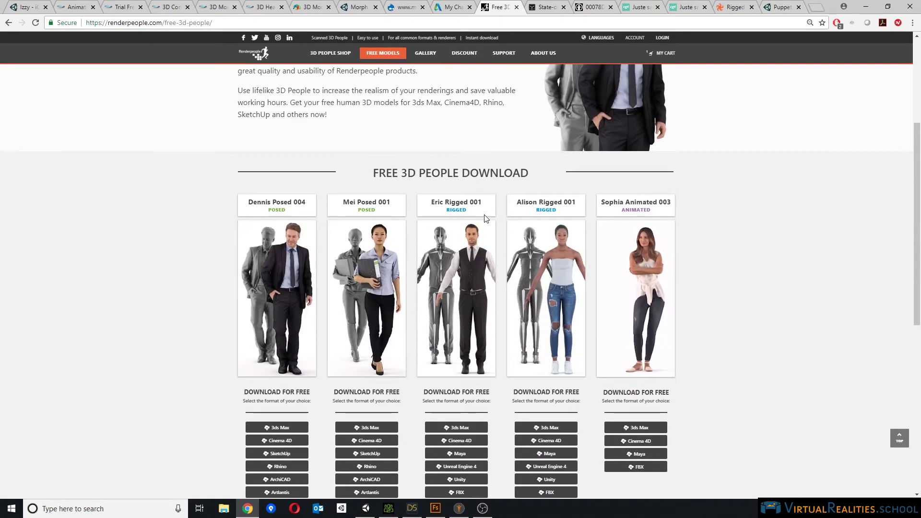
{"action": "scroll", "coordinate": [687, 220], "scroll_direction": "up", "scroll_amount": 4}
{"action": "scroll", "coordinate": [468, 237], "scroll_direction": "down", "scroll_amount": 6}
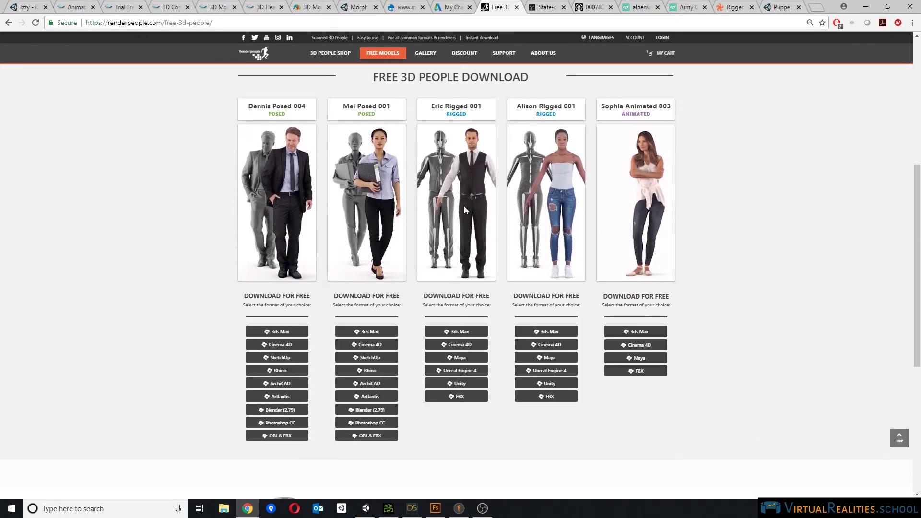
{"action": "scroll", "coordinate": [465, 217], "scroll_direction": "up", "scroll_amount": 1}
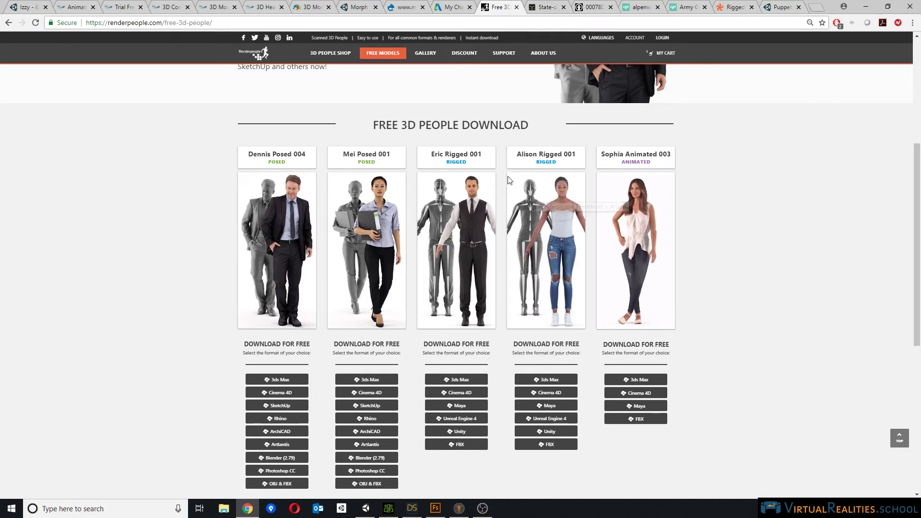
{"action": "left_click_drag", "start_coordinate": [431, 154], "coordinate": [484, 171]}
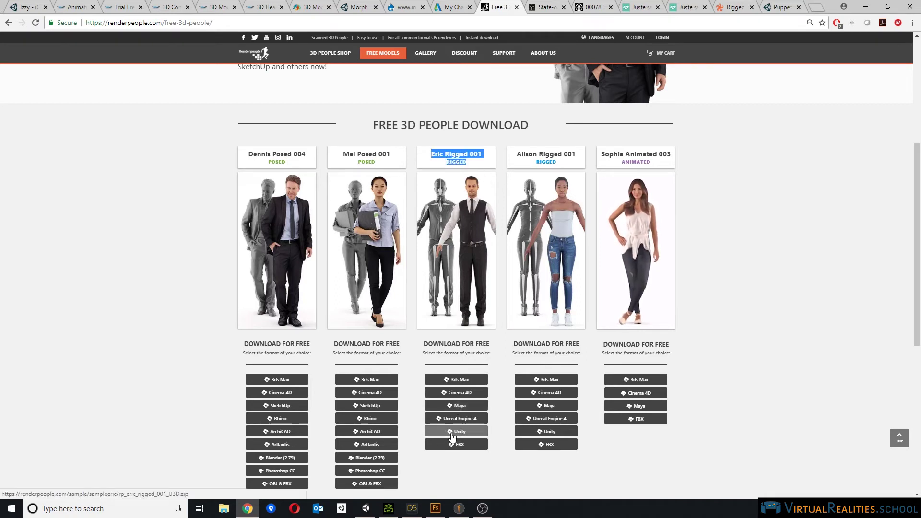
{"action": "scroll", "coordinate": [473, 363], "scroll_direction": "up", "scroll_amount": 4}
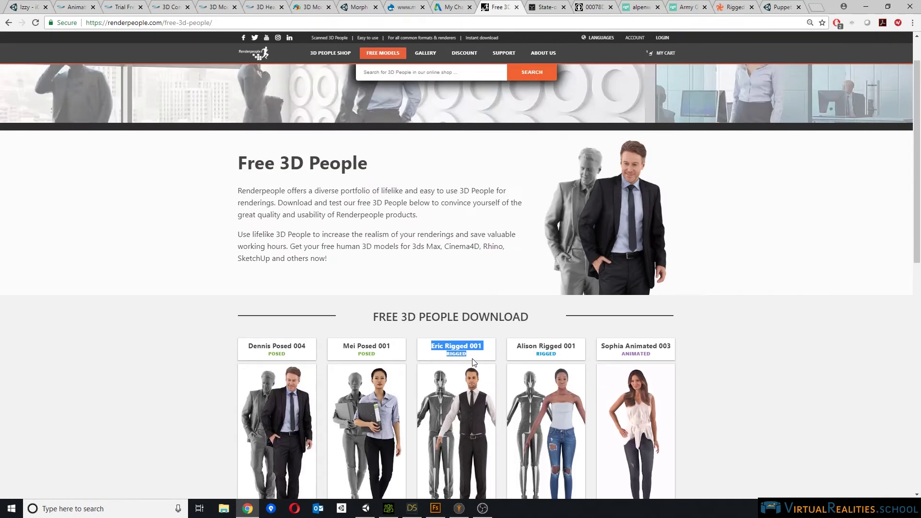
Open the Rigged People category of the Renderpeople shop and browse the available models and prices.
{"action": "scroll", "coordinate": [473, 362], "scroll_direction": "up", "scroll_amount": 1}
{"action": "mouse_move", "coordinate": [332, 53]}
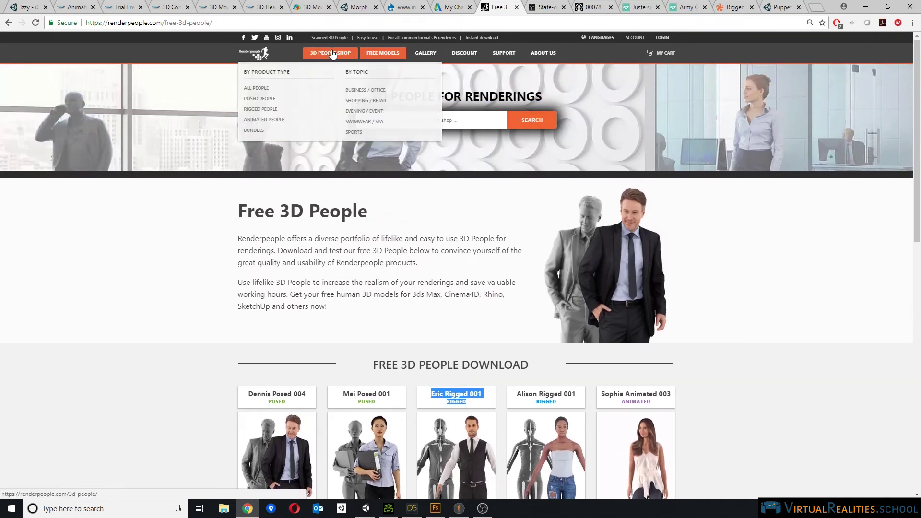
{"action": "left_click", "coordinate": [260, 110]}
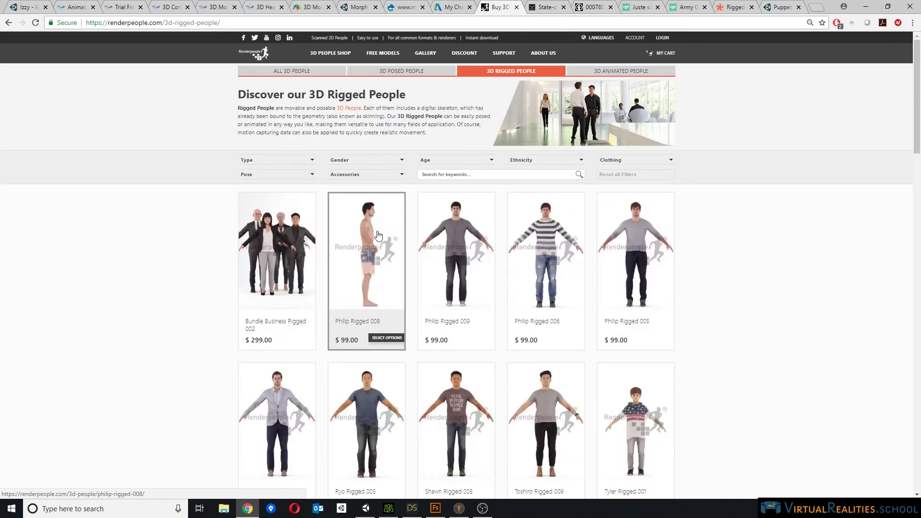
{"action": "scroll", "coordinate": [552, 270], "scroll_direction": "down", "scroll_amount": 4}
{"action": "scroll", "coordinate": [552, 270], "scroll_direction": "up", "scroll_amount": 3}
{"action": "scroll", "coordinate": [553, 271], "scroll_direction": "down", "scroll_amount": 9}
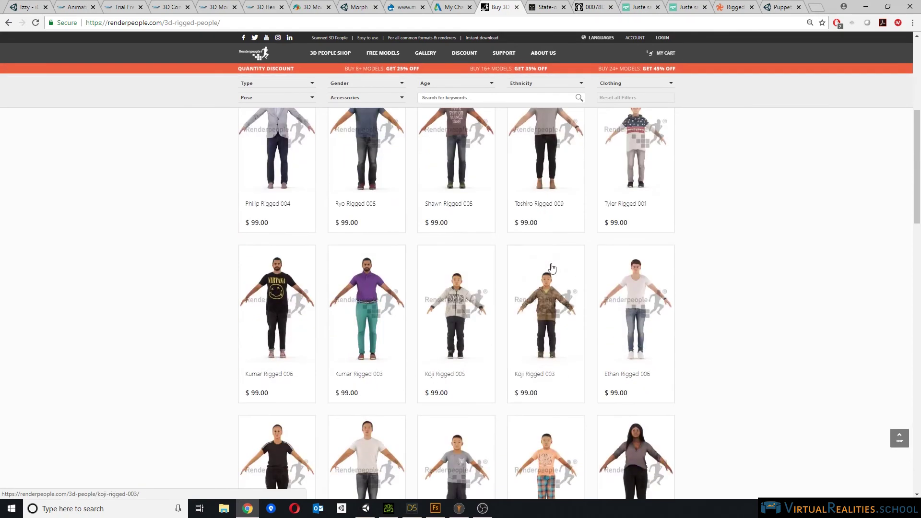
{"action": "scroll", "coordinate": [555, 267], "scroll_direction": "down", "scroll_amount": 8}
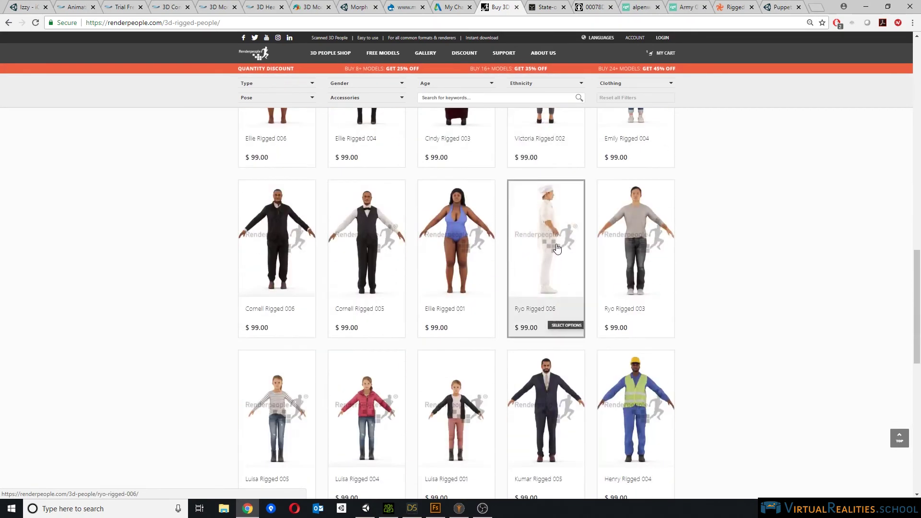
{"action": "scroll", "coordinate": [557, 248], "scroll_direction": "down", "scroll_amount": 10}
{"action": "scroll", "coordinate": [557, 232], "scroll_direction": "up", "scroll_amount": 5}
{"action": "scroll", "coordinate": [557, 232], "scroll_direction": "up", "scroll_amount": 1}
{"action": "scroll", "coordinate": [564, 202], "scroll_direction": "down", "scroll_amount": 10}
{"action": "scroll", "coordinate": [596, 217], "scroll_direction": "up", "scroll_amount": 6}
{"action": "scroll", "coordinate": [691, 274], "scroll_direction": "up", "scroll_amount": 13}
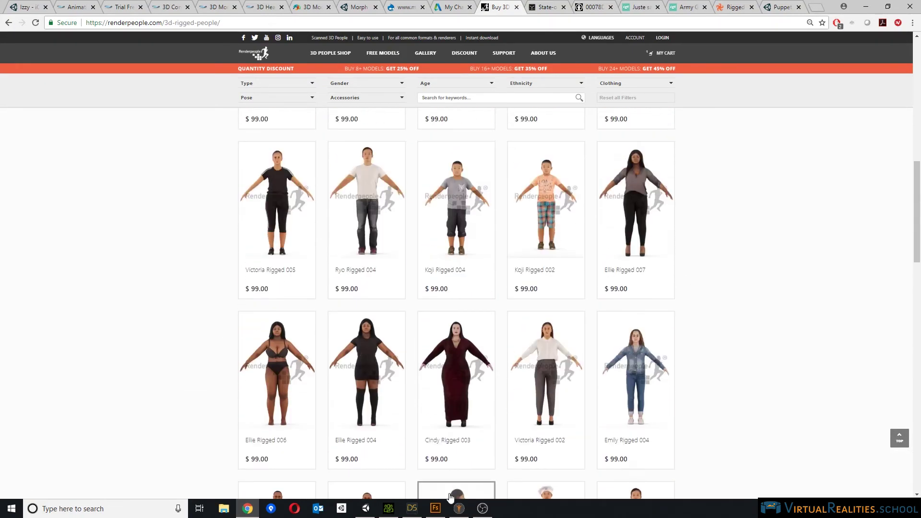
Switch back to Unity, expand the rp_eric_rigged_001_yup_t 1 hierarchy, and select its rp_eric_rigged_001_geo mesh.
{"action": "left_click", "coordinate": [366, 508]}
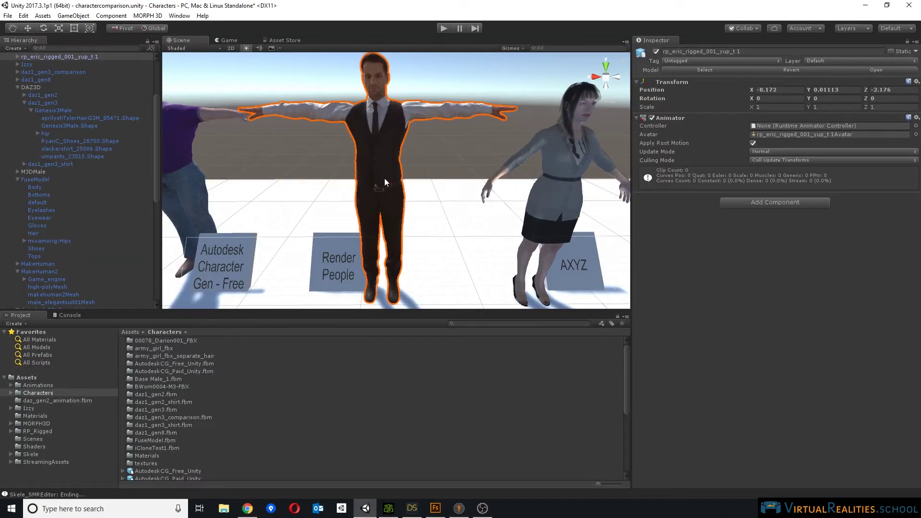
{"action": "scroll", "coordinate": [72, 108], "scroll_direction": "up", "scroll_amount": 3}
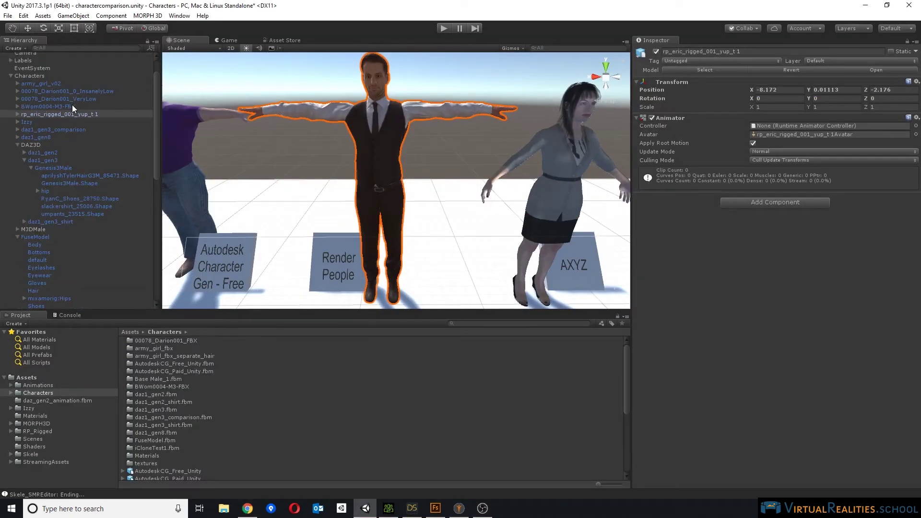
{"action": "left_click", "coordinate": [18, 115]}
{"action": "left_click", "coordinate": [17, 267]}
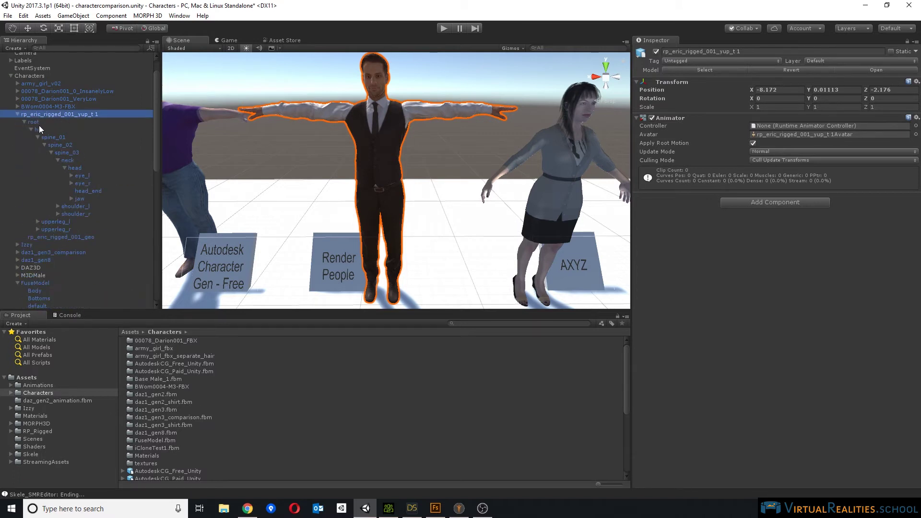
{"action": "left_click", "coordinate": [62, 236]}
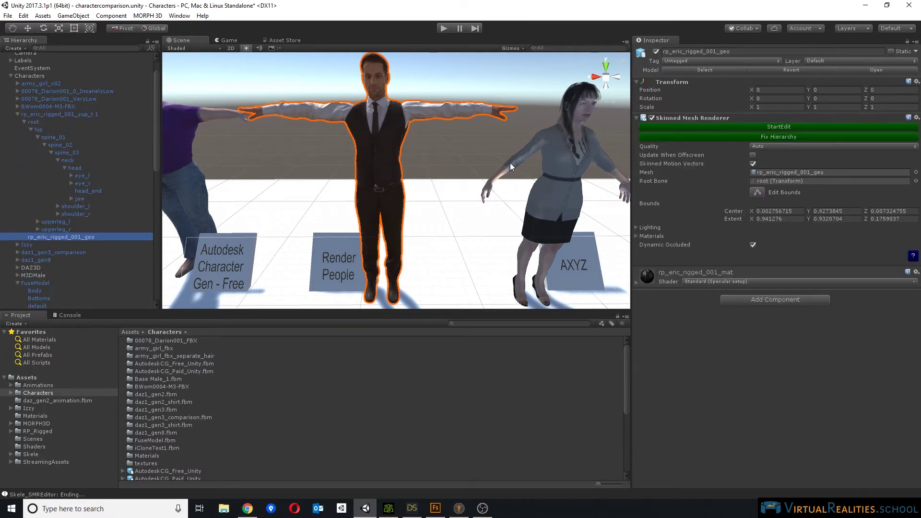
Start bone editing on the rp_eric_rigged_001_geo mesh and inspect the bones in the arm and hand.
{"action": "left_click", "coordinate": [754, 126]}
{"action": "middle_click_drag", "start_coordinate": [344, 125], "coordinate": [417, 130]}
{"action": "scroll", "coordinate": [427, 150], "scroll_direction": "up", "scroll_amount": 8}
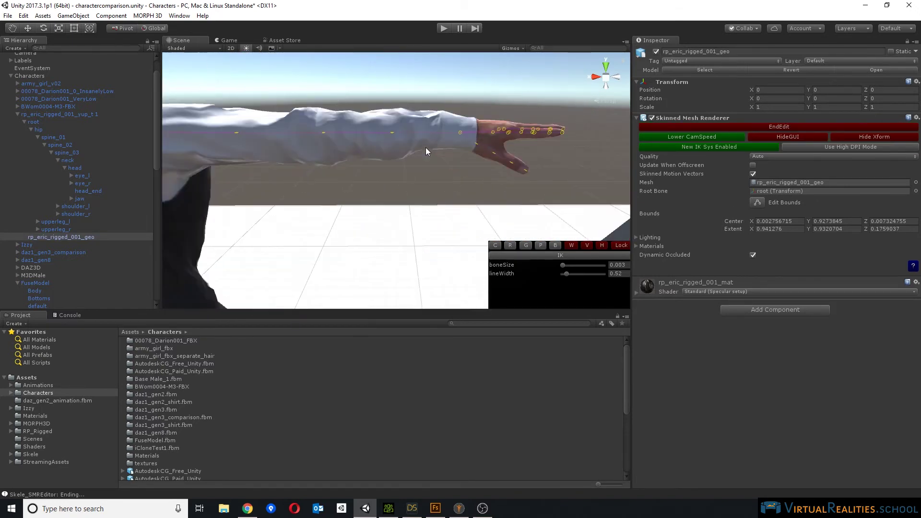
{"action": "left_click_drag", "start_coordinate": [422, 131], "coordinate": [481, 157], "text": "alt"}
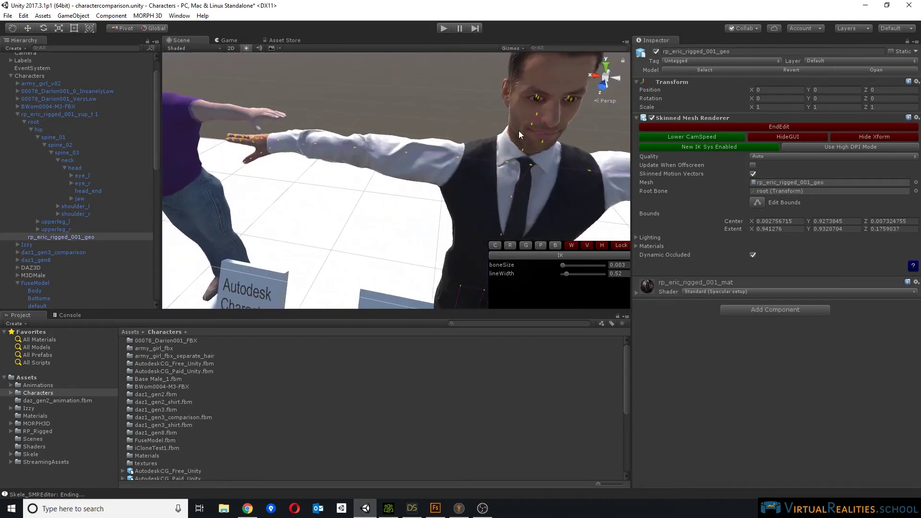
Test the head, jaw and eye_r bones by selecting each one and rotating the jaw.
{"action": "left_click", "coordinate": [537, 131]}
{"action": "mouse_move", "coordinate": [514, 139]}
{"action": "left_mouse_down", "text": "alt"}
{"action": "mouse_move", "coordinate": [580, 120]}
{"action": "mouse_move", "coordinate": [566, 108]}
{"action": "mouse_move", "coordinate": [479, 143]}
{"action": "mouse_move", "coordinate": [571, 140]}
{"action": "mouse_move", "coordinate": [516, 126]}
{"action": "left_mouse_up", "text": "alt"}
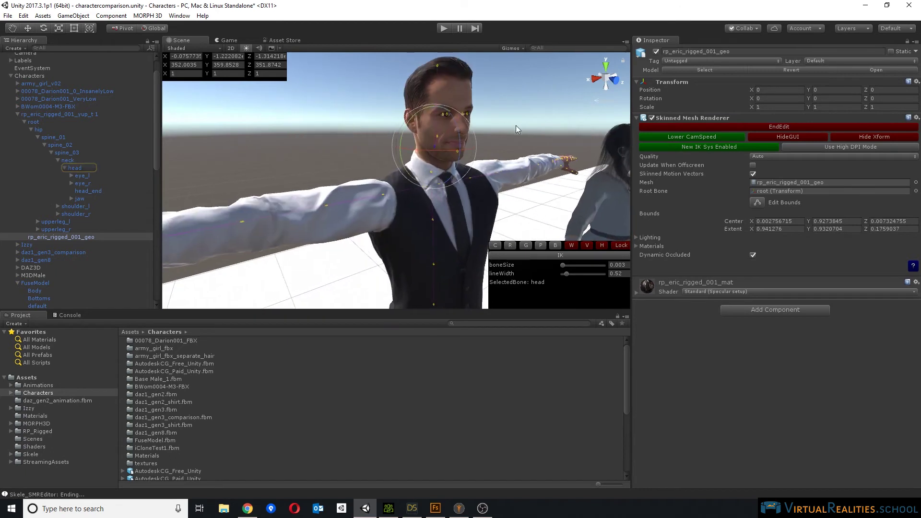
{"action": "left_click", "coordinate": [445, 141]}
{"action": "left_click_drag", "start_coordinate": [465, 149], "coordinate": [461, 143]}
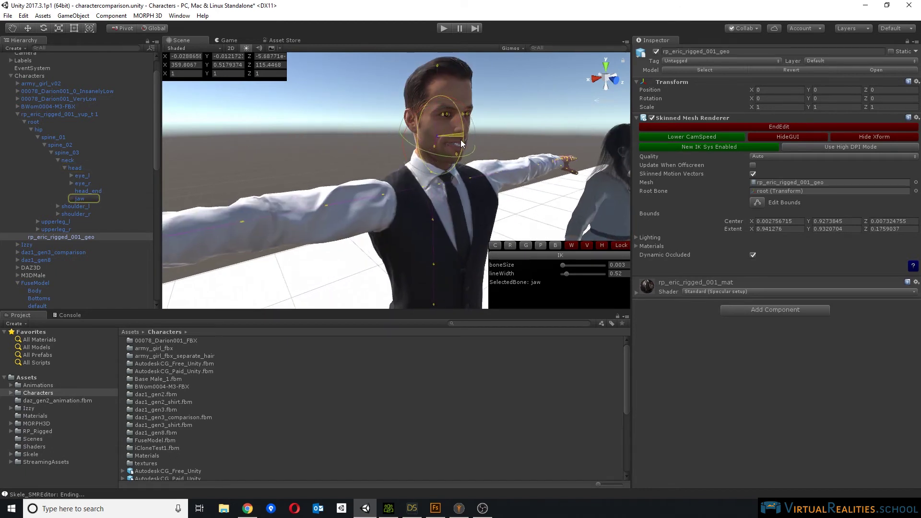
{"action": "left_click", "coordinate": [445, 114]}
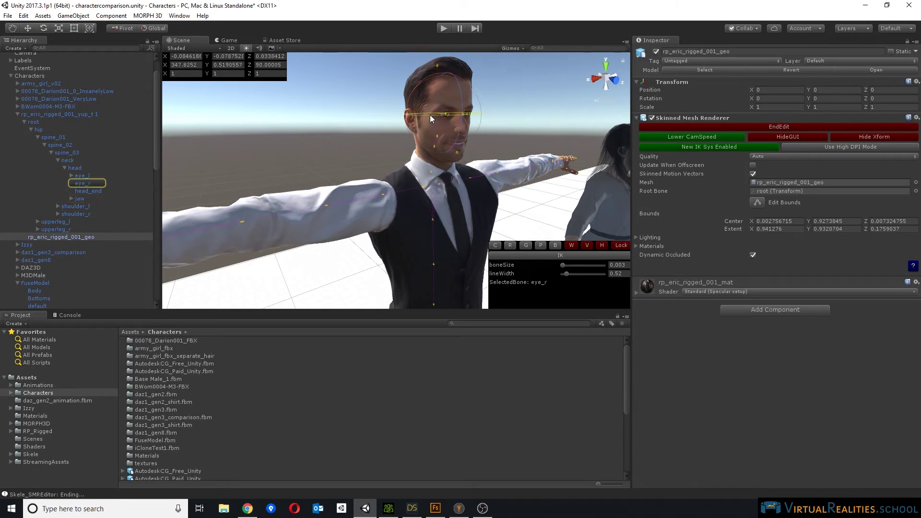
Inspect the spine and leg bones of the Render People character and end bone editing.
{"action": "left_click_drag", "start_coordinate": [453, 117], "coordinate": [373, 236], "text": "alt"}
{"action": "scroll", "coordinate": [373, 236], "scroll_direction": "down", "scroll_amount": 3}
{"action": "scroll", "coordinate": [421, 154], "scroll_direction": "up", "scroll_amount": 4}
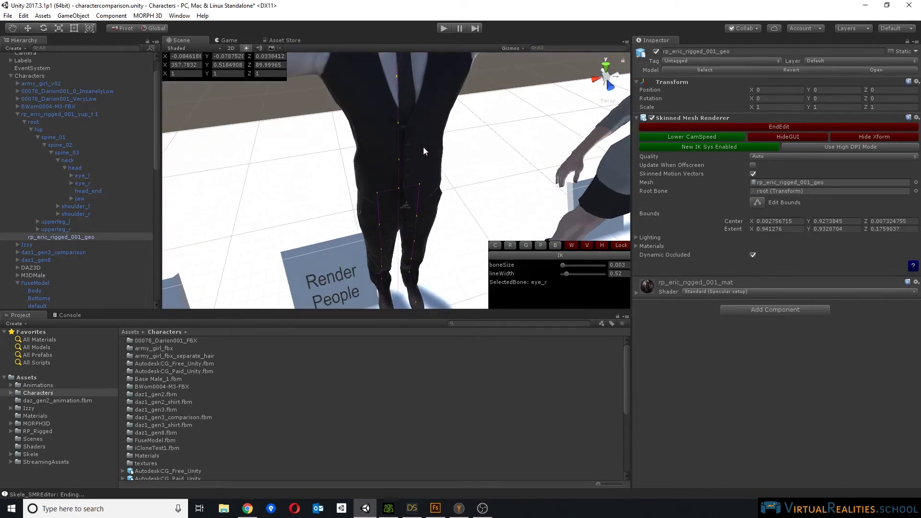
{"action": "left_click", "coordinate": [776, 128]}
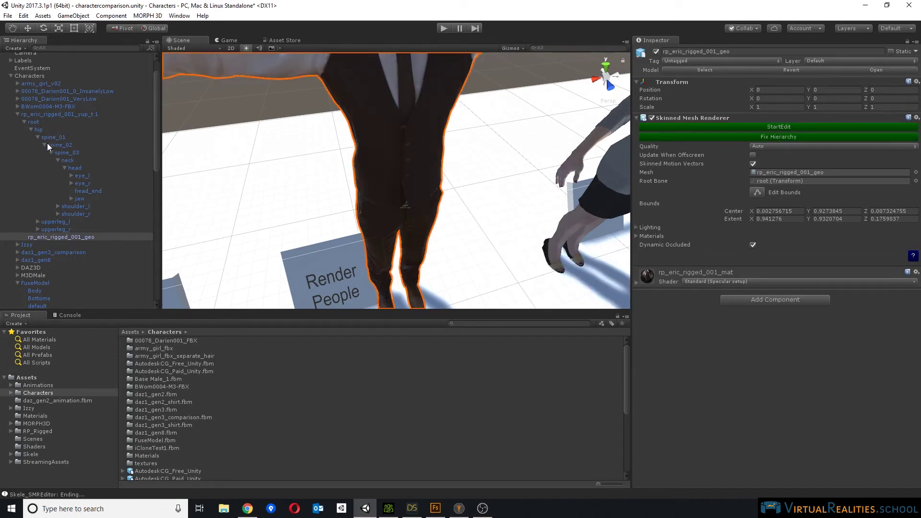
Examine the Render People character's shirt sleeve, collar, vest and head from several angles.
{"action": "key", "text": "f"}
{"action": "right_click_drag", "start_coordinate": [376, 119], "coordinate": [218, 130]}
{"action": "left_click_drag", "start_coordinate": [426, 211], "coordinate": [472, 161], "text": "alt"}
{"action": "left_click_drag", "start_coordinate": [411, 174], "coordinate": [329, 157], "text": "alt"}
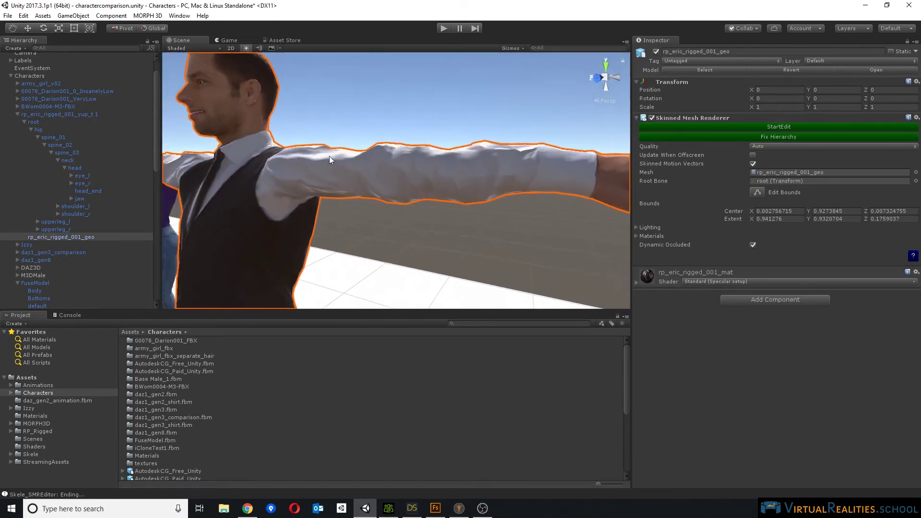
{"action": "scroll", "coordinate": [294, 170], "scroll_direction": "down", "scroll_amount": 2}
{"action": "scroll", "coordinate": [346, 177], "scroll_direction": "up", "scroll_amount": 4}
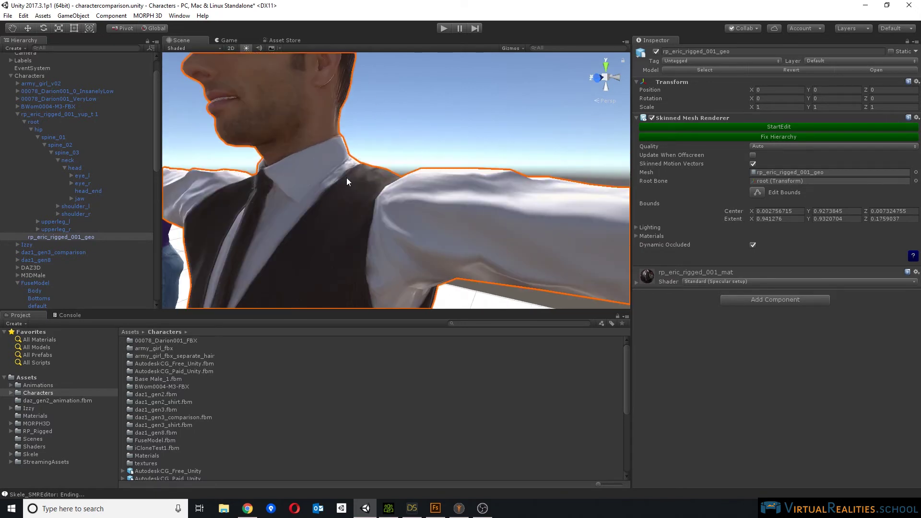
{"action": "scroll", "coordinate": [341, 143], "scroll_direction": "down", "scroll_amount": 4}
{"action": "left_click_drag", "start_coordinate": [341, 143], "coordinate": [394, 148], "text": "alt"}
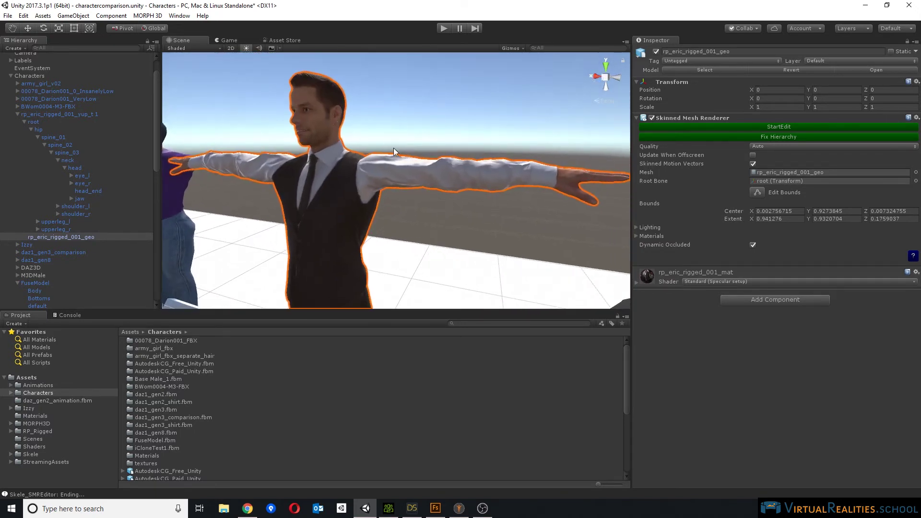
Expand the rp_eric_rigged_001_mat material settings and examine the textured body, trousers, vest and face.
{"action": "left_click", "coordinate": [637, 283]}
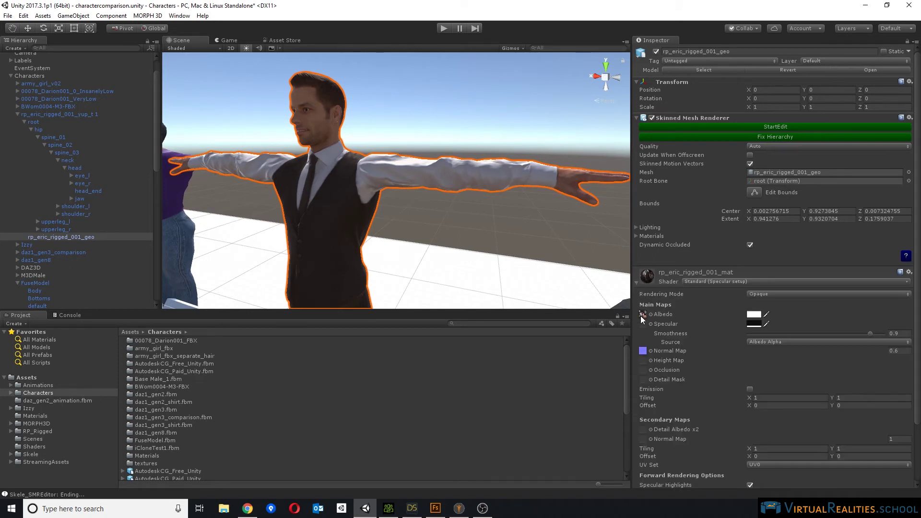
{"action": "scroll", "coordinate": [373, 146], "scroll_direction": "down", "scroll_amount": 3}
{"action": "left_click_drag", "start_coordinate": [387, 162], "coordinate": [411, 179], "text": "alt"}
{"action": "scroll", "coordinate": [356, 158], "scroll_direction": "up", "scroll_amount": 3}
{"action": "scroll", "coordinate": [419, 155], "scroll_direction": "down", "scroll_amount": 2}
{"action": "scroll", "coordinate": [458, 181], "scroll_direction": "down", "scroll_amount": 2}
{"action": "scroll", "coordinate": [458, 181], "scroll_direction": "down", "scroll_amount": 2}
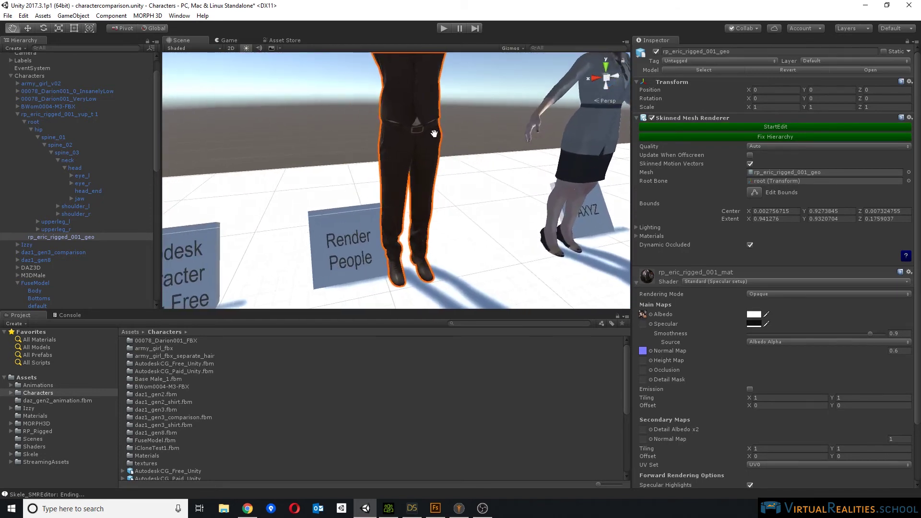
{"action": "left_click_drag", "start_coordinate": [434, 133], "coordinate": [412, 169]}
{"action": "scroll", "coordinate": [413, 168], "scroll_direction": "up", "scroll_amount": 3}
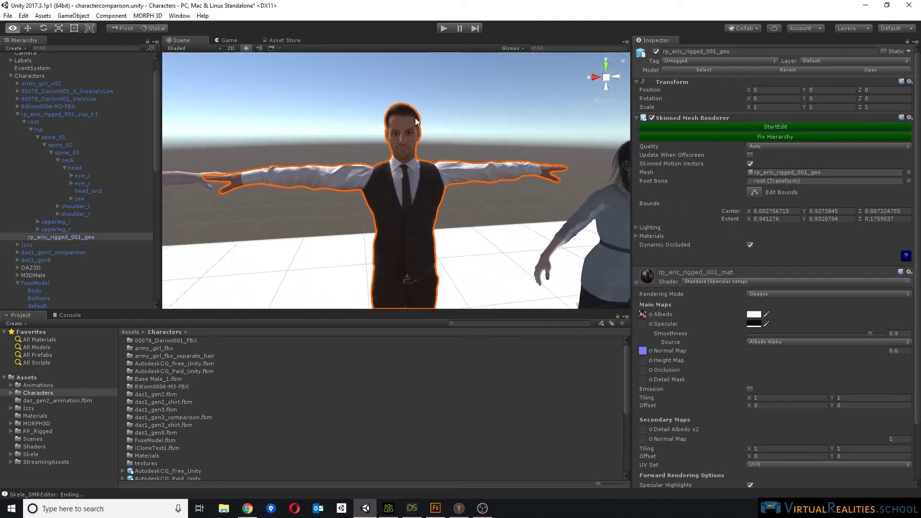
{"action": "scroll", "coordinate": [418, 152], "scroll_direction": "up", "scroll_amount": 3}
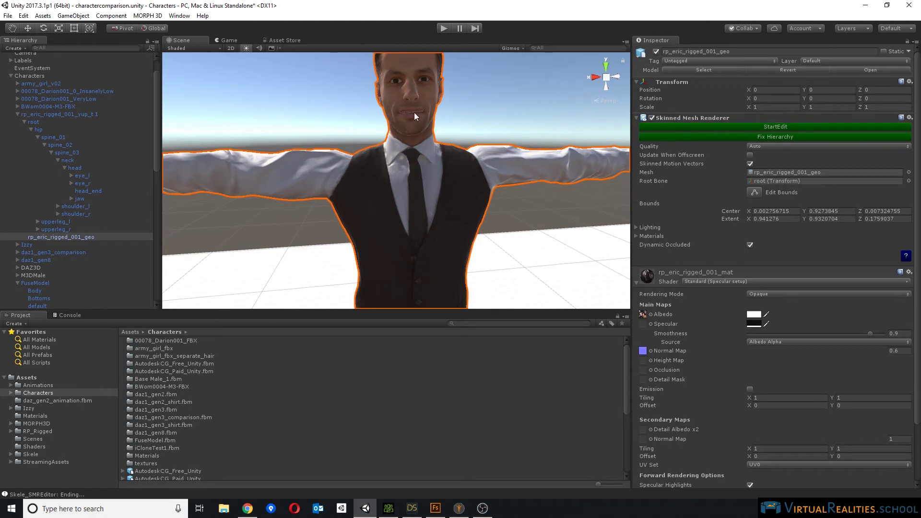
Examine the Render People character's upper body from an angle and compare him with the neighbouring characters.
{"action": "left_click_drag", "start_coordinate": [413, 113], "coordinate": [425, 138], "text": "alt"}
{"action": "middle_click_drag", "start_coordinate": [425, 137], "coordinate": [449, 153]}
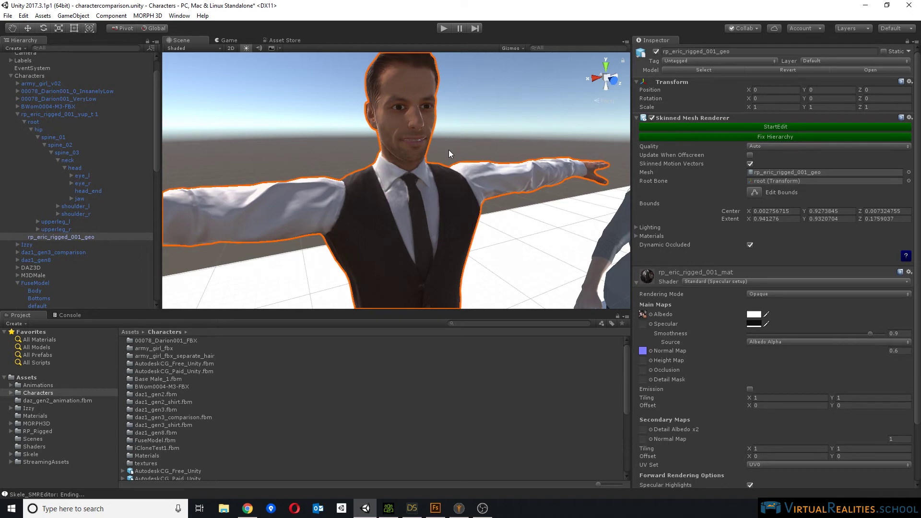
{"action": "left_click_drag", "start_coordinate": [586, 142], "coordinate": [445, 127], "text": "alt"}
{"action": "scroll", "coordinate": [517, 139], "scroll_direction": "down", "scroll_amount": 5}
{"action": "scroll", "coordinate": [445, 128], "scroll_direction": "down", "scroll_amount": 2}
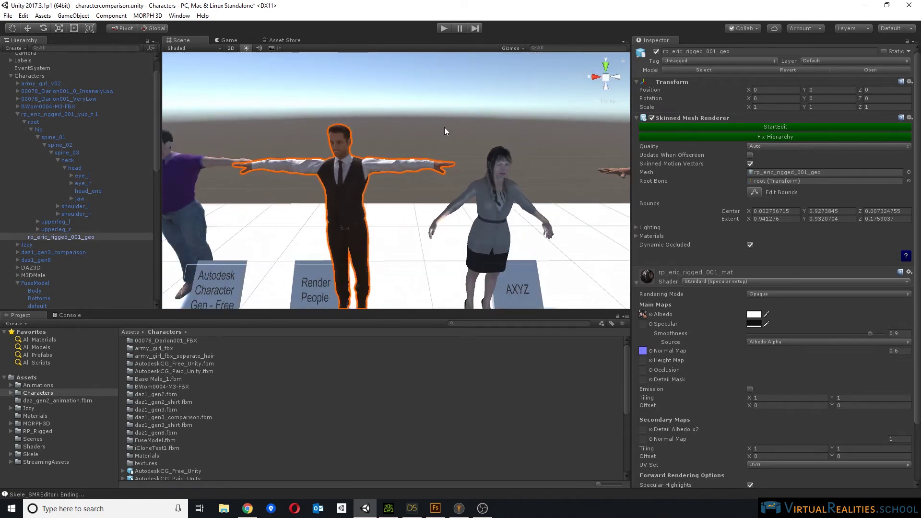
Deselect the Render People character and select the AXYZ character, BWom0004-M3-FBX, in the scene.
{"action": "left_click", "coordinate": [424, 108]}
{"action": "left_click_drag", "start_coordinate": [403, 200], "coordinate": [329, 167]}
{"action": "scroll", "coordinate": [393, 175], "scroll_direction": "up", "scroll_amount": 3}
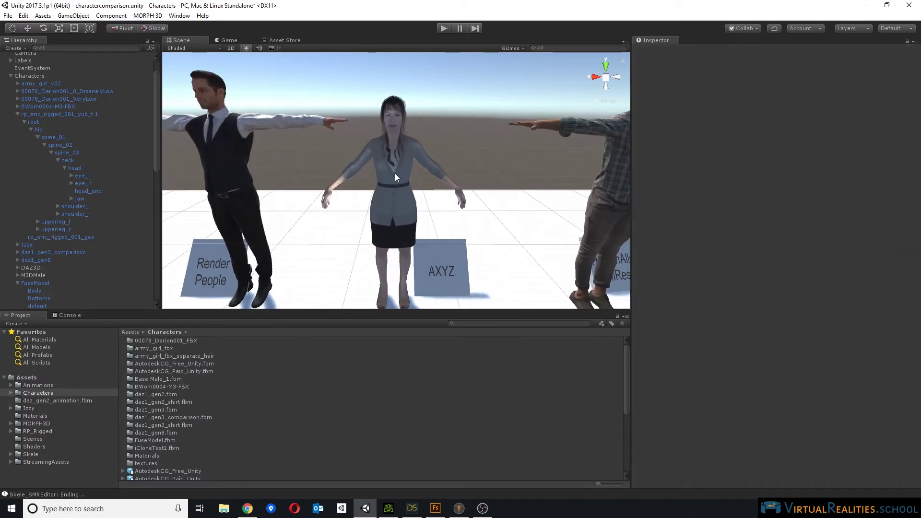
{"action": "left_click", "coordinate": [393, 166]}
{"action": "middle_click_drag", "start_coordinate": [492, 119], "coordinate": [446, 109]}
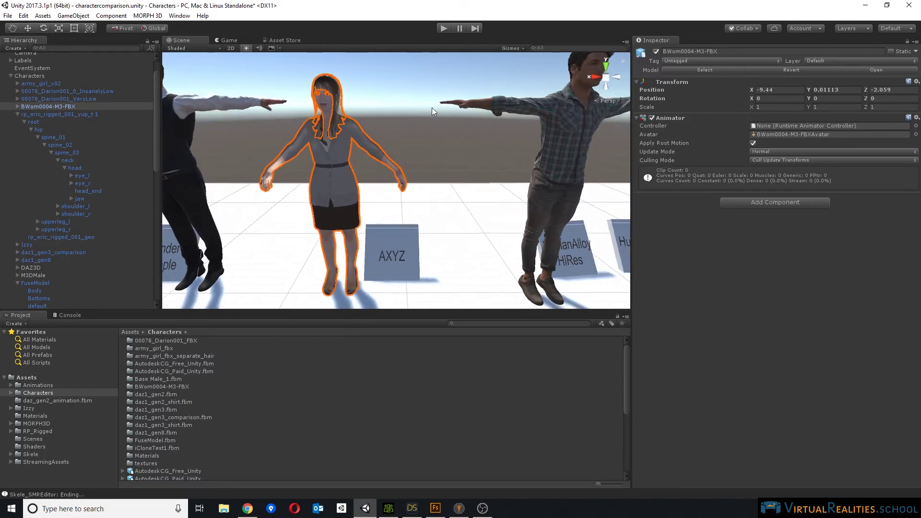
Switch to Chrome, open the AXYZ shop page and view its rigged character collections and 3D People offerings.
{"action": "left_click", "coordinate": [247, 508]}
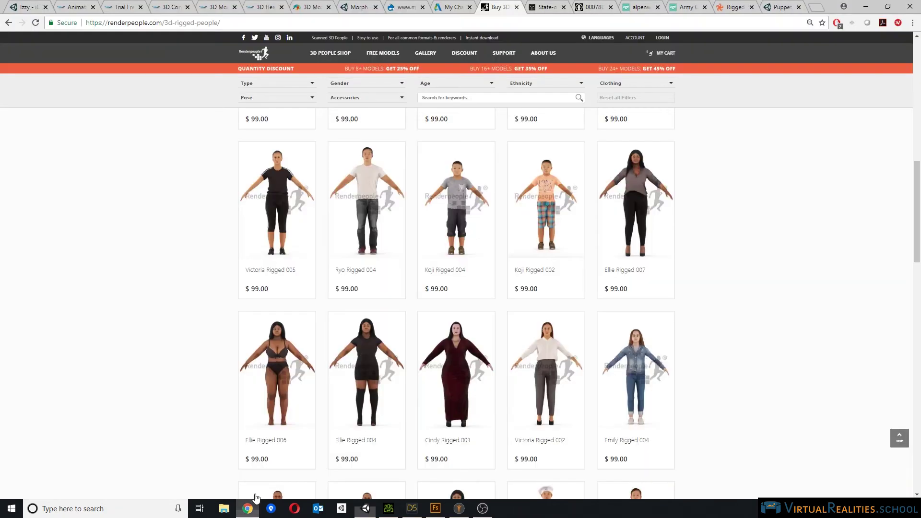
{"action": "left_click", "coordinate": [545, 6]}
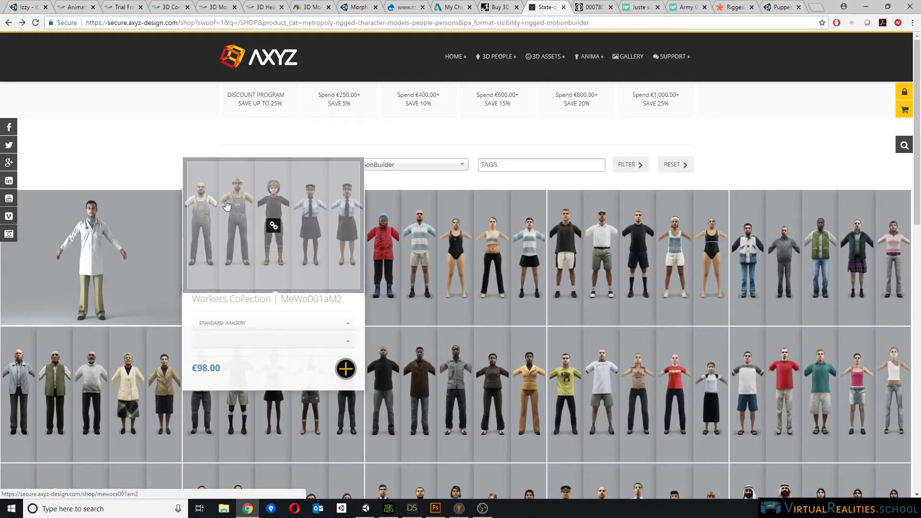
{"action": "scroll", "coordinate": [415, 160], "scroll_direction": "down", "scroll_amount": 3}
{"action": "scroll", "coordinate": [419, 159], "scroll_direction": "up", "scroll_amount": 3}
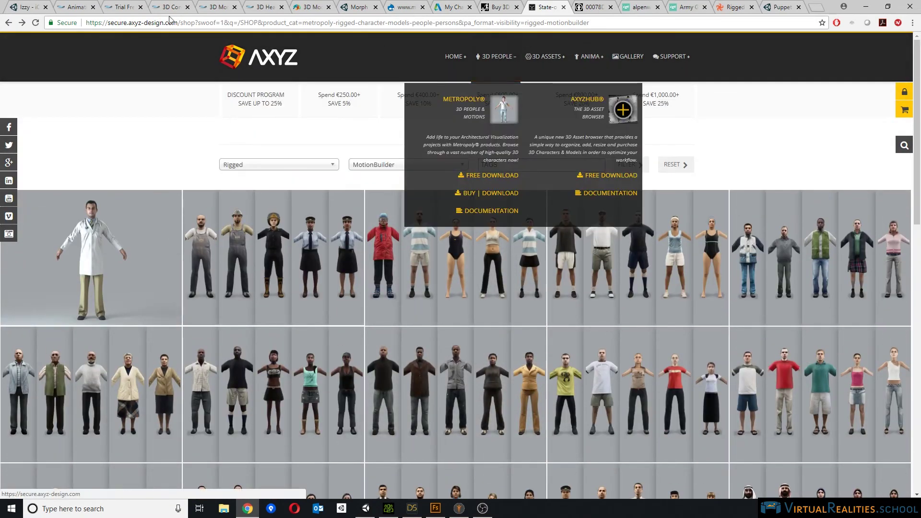
{"action": "mouse_move", "coordinate": [499, 59]}
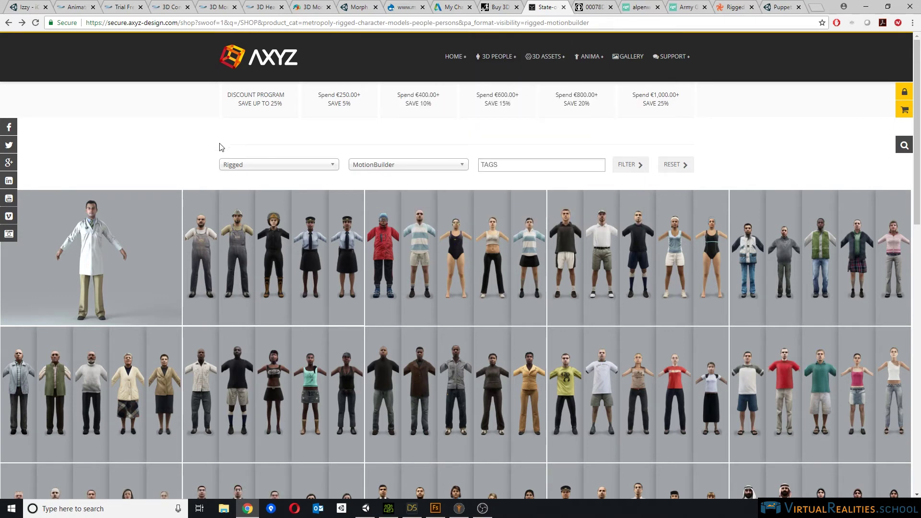
Review the shop's product categories and file formats, keeping the Rigged and MotionBuilder filters.
{"action": "left_click", "coordinate": [270, 168]}
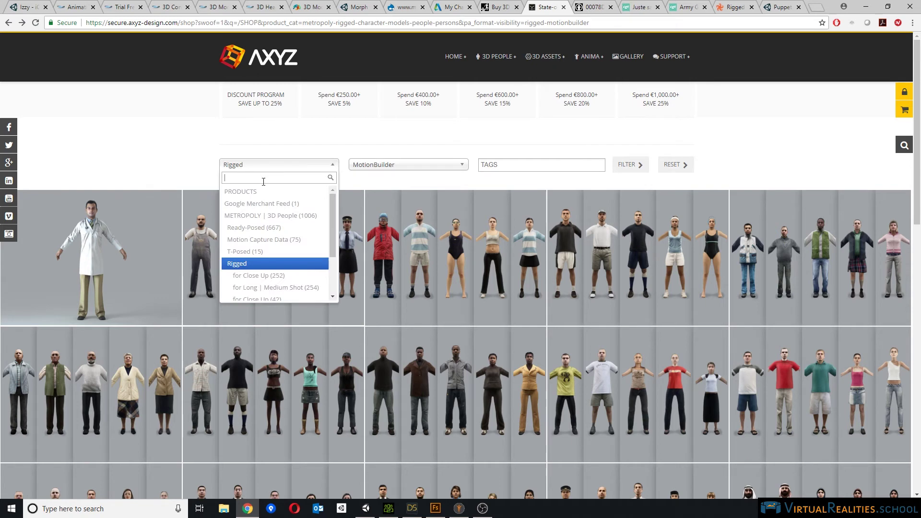
{"action": "left_click", "coordinate": [242, 270]}
{"action": "left_click", "coordinate": [430, 165]}
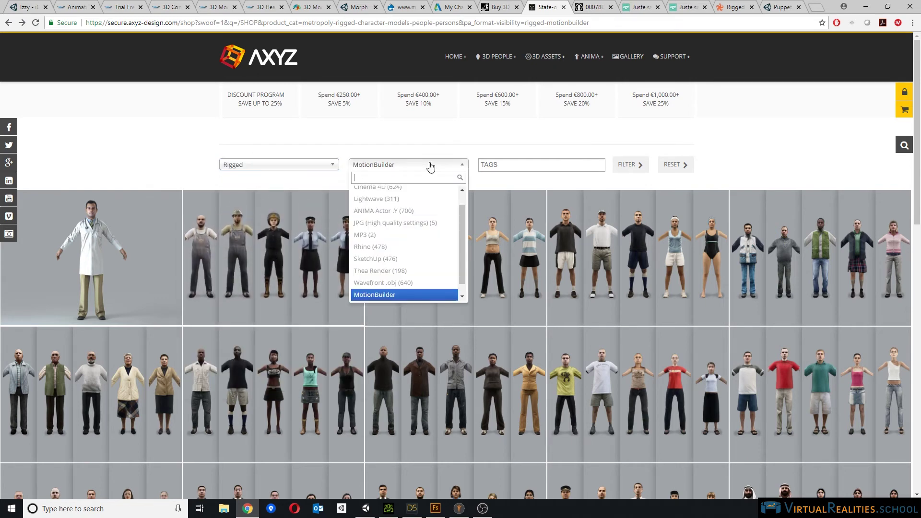
{"action": "scroll", "coordinate": [432, 247], "scroll_direction": "down", "scroll_amount": 1}
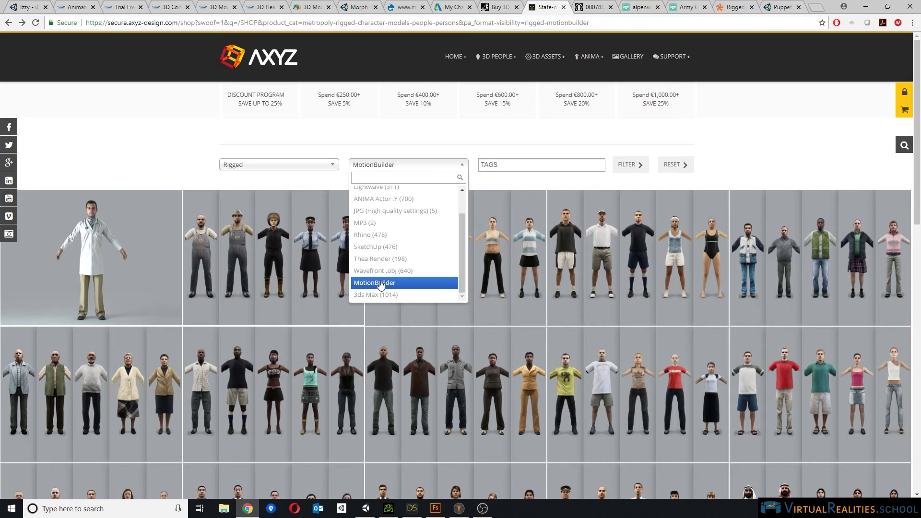
{"action": "scroll", "coordinate": [381, 286], "scroll_direction": "up", "scroll_amount": 2}
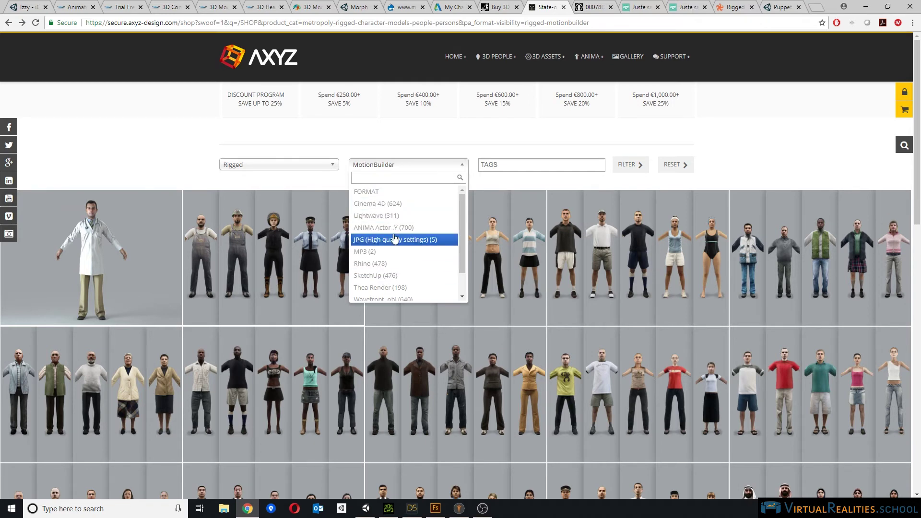
{"action": "scroll", "coordinate": [396, 252], "scroll_direction": "down", "scroll_amount": 1}
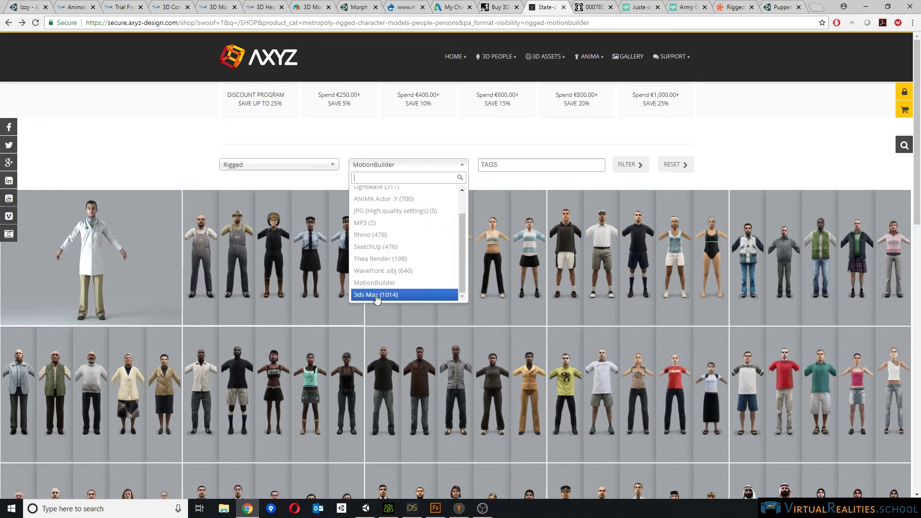
{"action": "left_click", "coordinate": [127, 164]}
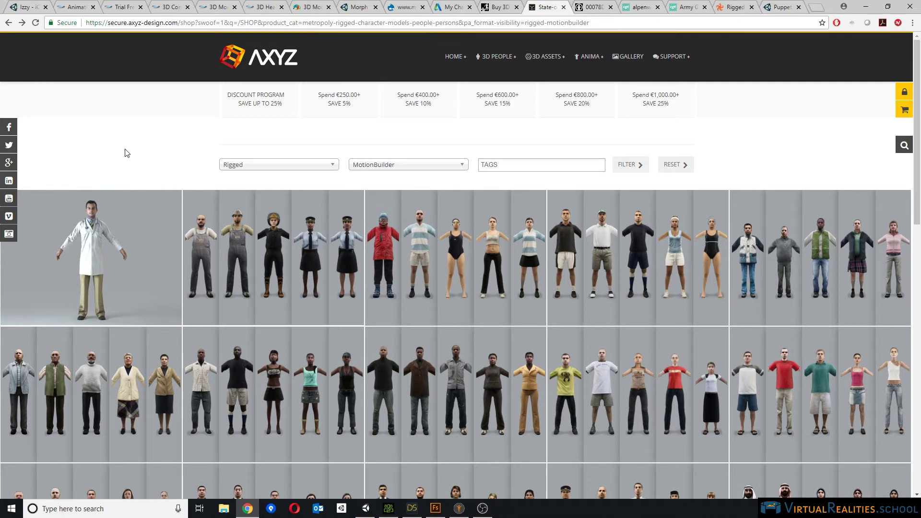
Browse the first page of rigged AXYZ character collections from beginning to end.
{"action": "scroll", "coordinate": [468, 253], "scroll_direction": "down", "scroll_amount": 9}
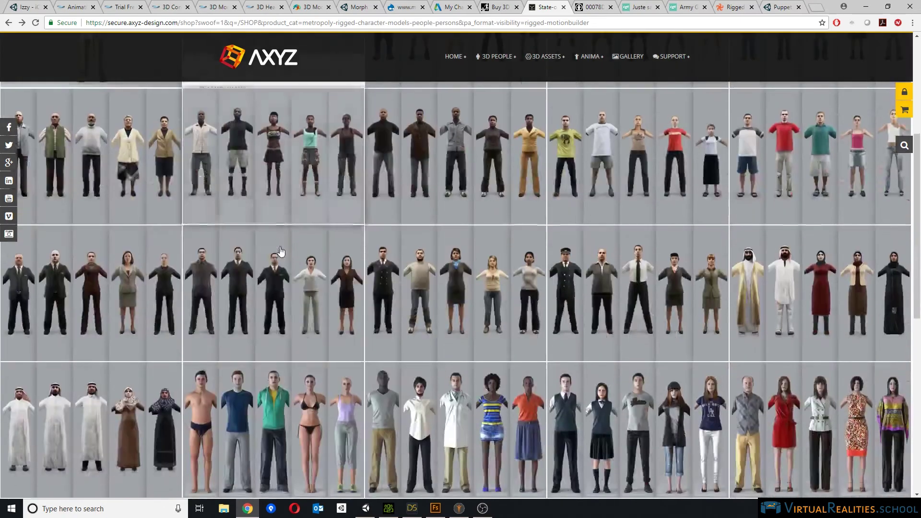
{"action": "scroll", "coordinate": [269, 254], "scroll_direction": "up", "scroll_amount": 6}
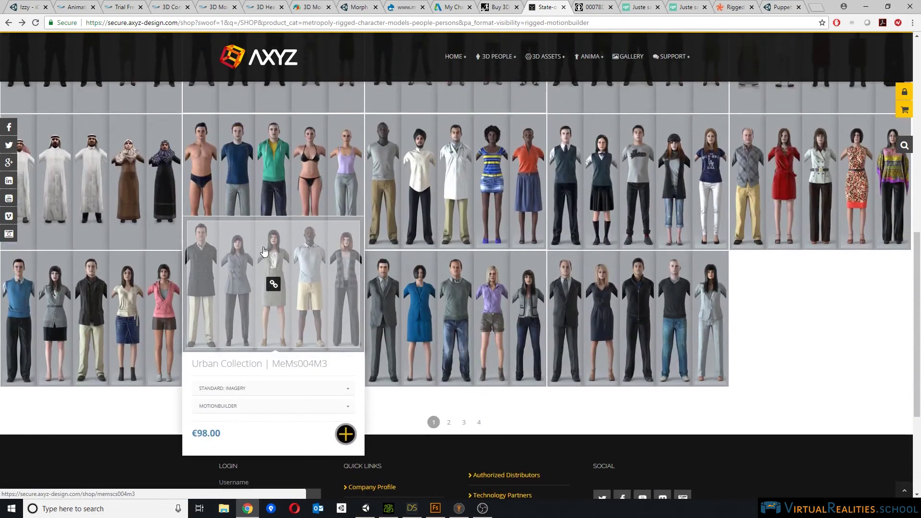
{"action": "scroll", "coordinate": [264, 249], "scroll_direction": "up", "scroll_amount": 8}
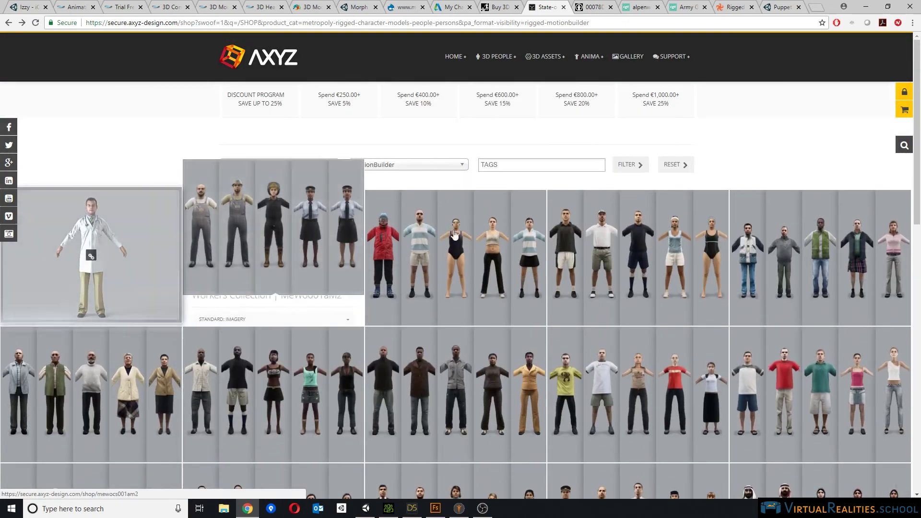
{"action": "scroll", "coordinate": [658, 237], "scroll_direction": "down", "scroll_amount": 10}
{"action": "scroll", "coordinate": [658, 237], "scroll_direction": "down", "scroll_amount": 2}
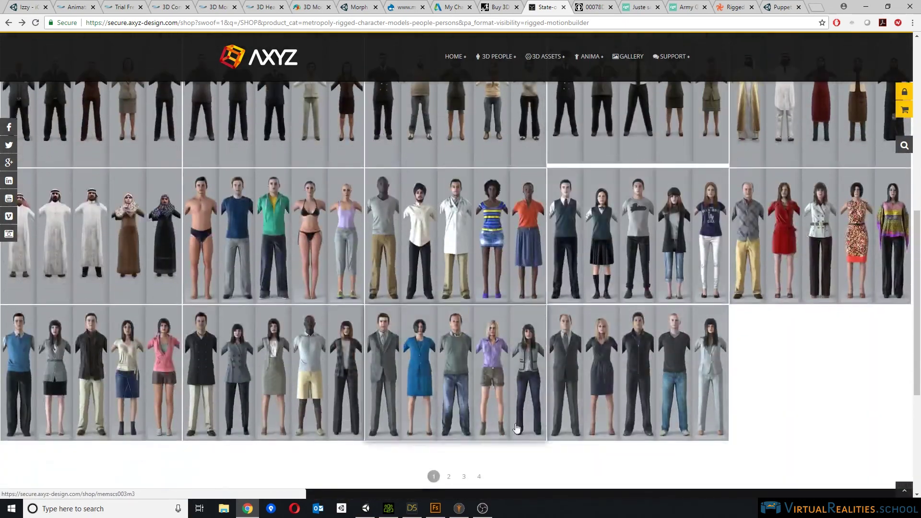
{"action": "scroll", "coordinate": [605, 338], "scroll_direction": "down", "scroll_amount": 1}
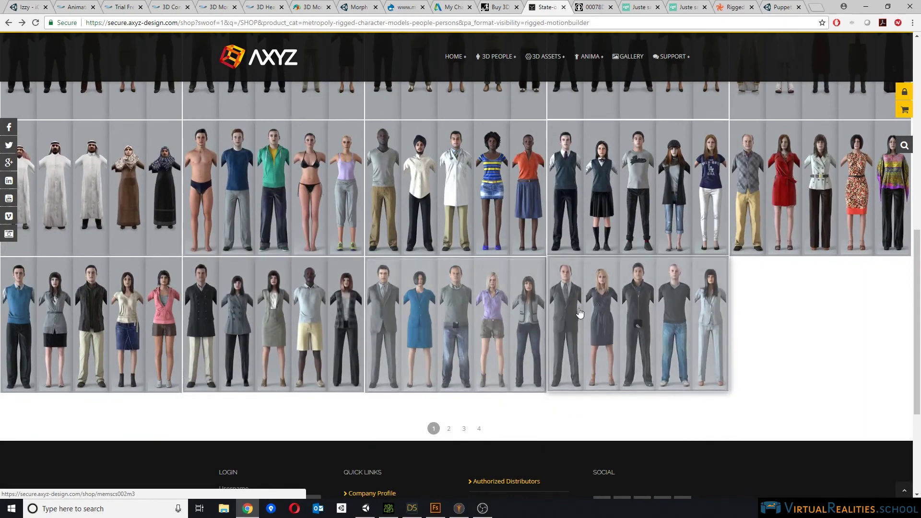
{"action": "scroll", "coordinate": [578, 311], "scroll_direction": "up", "scroll_amount": 10}
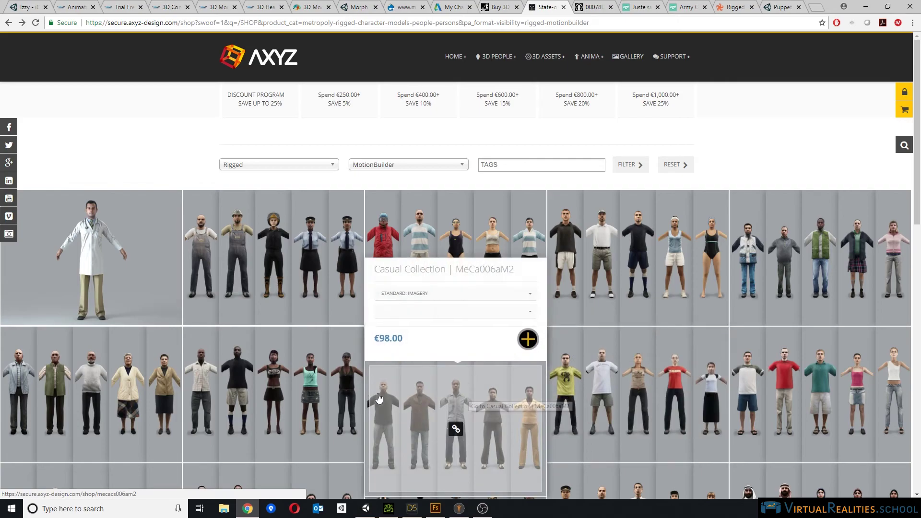
Switch back to Unity and examine the AXYZ character's clothing, face and hair at close range.
{"action": "left_click", "coordinate": [366, 509]}
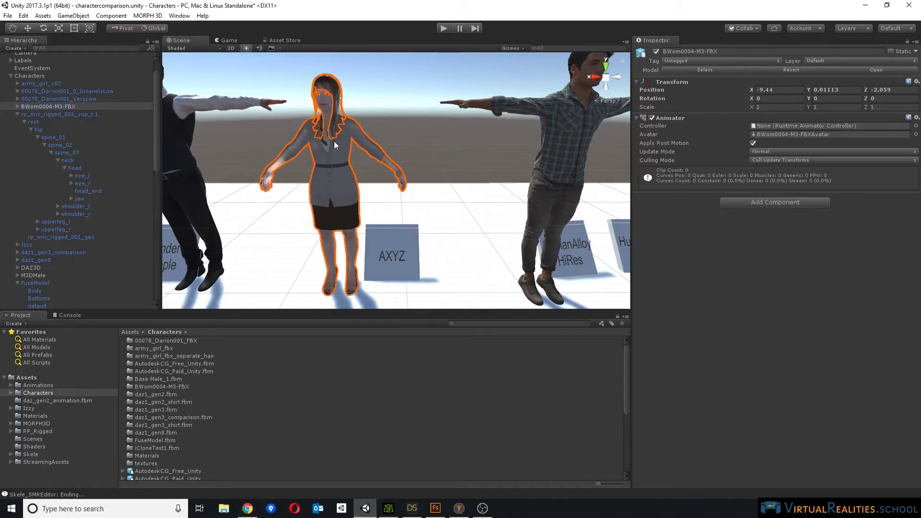
{"action": "left_click", "coordinate": [393, 78]}
{"action": "scroll", "coordinate": [375, 77], "scroll_direction": "up", "scroll_amount": 8}
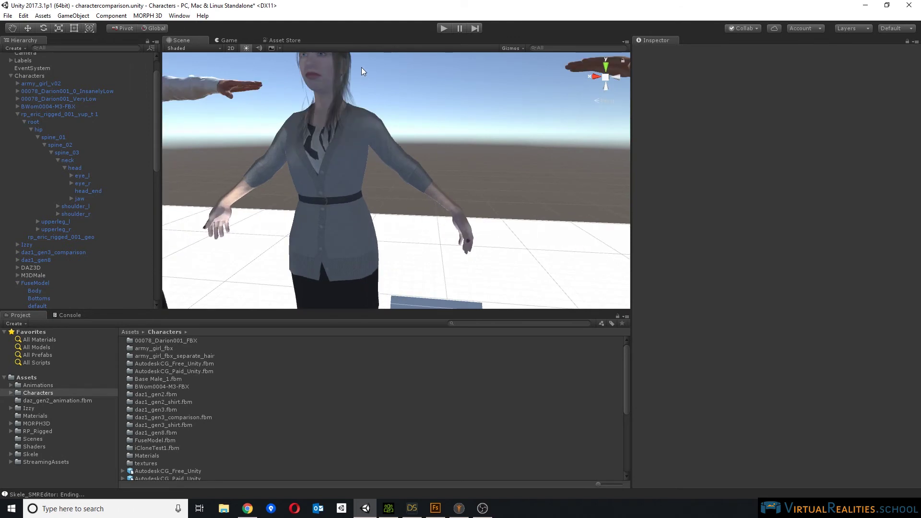
{"action": "scroll", "coordinate": [363, 77], "scroll_direction": "down", "scroll_amount": 8}
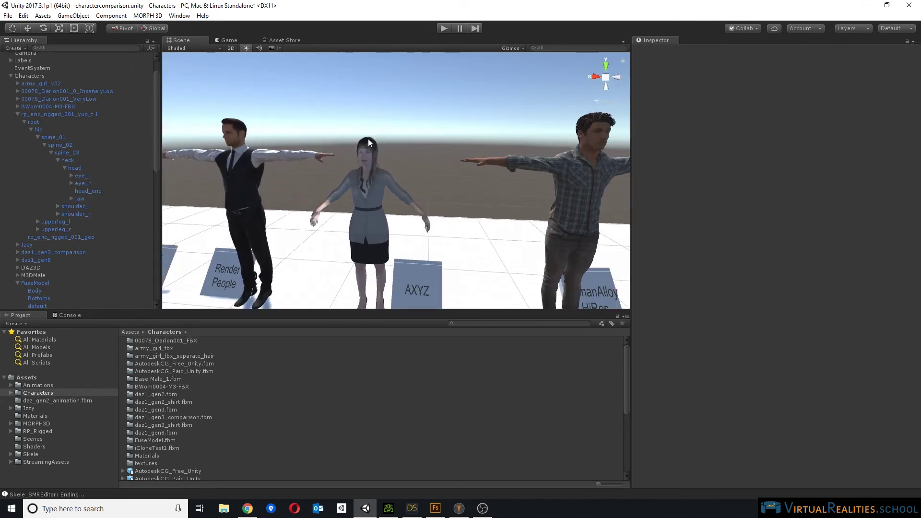
{"action": "scroll", "coordinate": [367, 135], "scroll_direction": "up", "scroll_amount": 8}
{"action": "scroll", "coordinate": [358, 98], "scroll_direction": "down", "scroll_amount": 2}
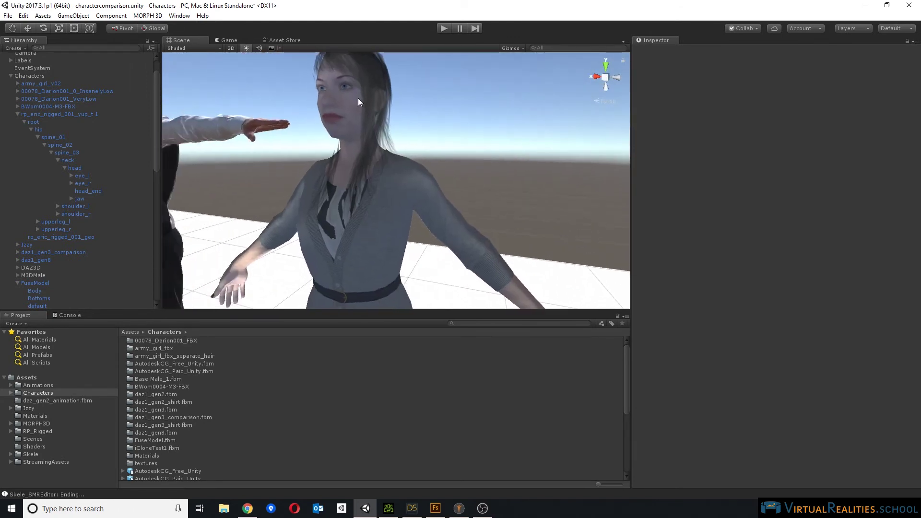
{"action": "left_click_drag", "start_coordinate": [335, 91], "coordinate": [401, 128], "text": "alt"}
{"action": "left_click", "coordinate": [345, 142]}
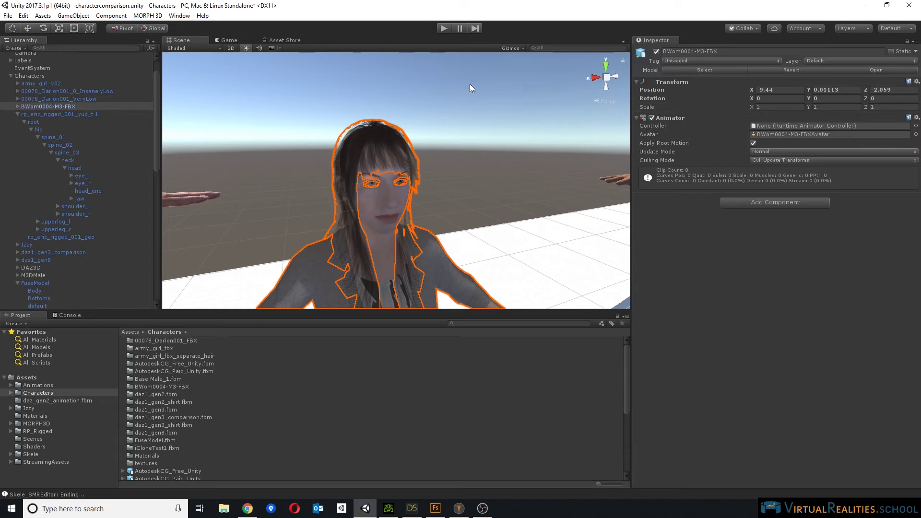
Collapse the rp_eric_rigged_001 hierarchy, expand BWom0004-M3-FBX and inspect its BWom0004-M3-Mesh object and body material.
{"action": "left_click", "coordinate": [19, 114]}
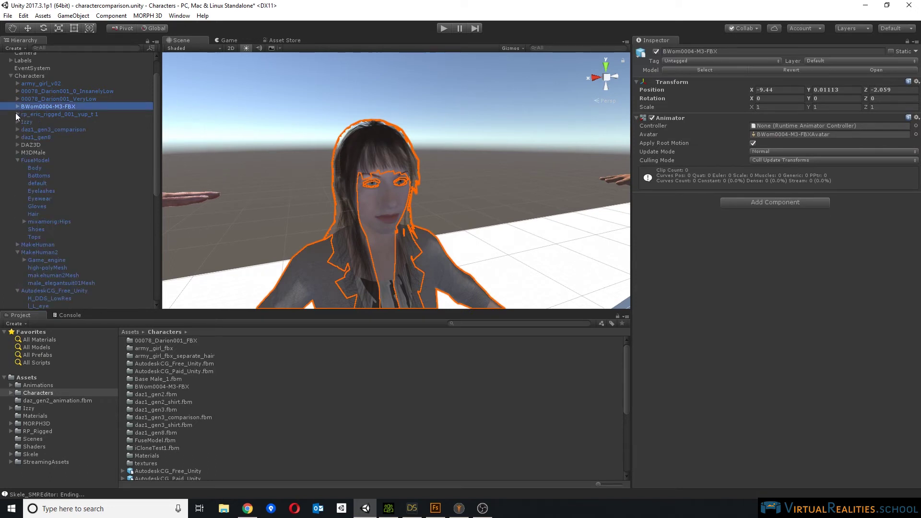
{"action": "left_click", "coordinate": [15, 106]}
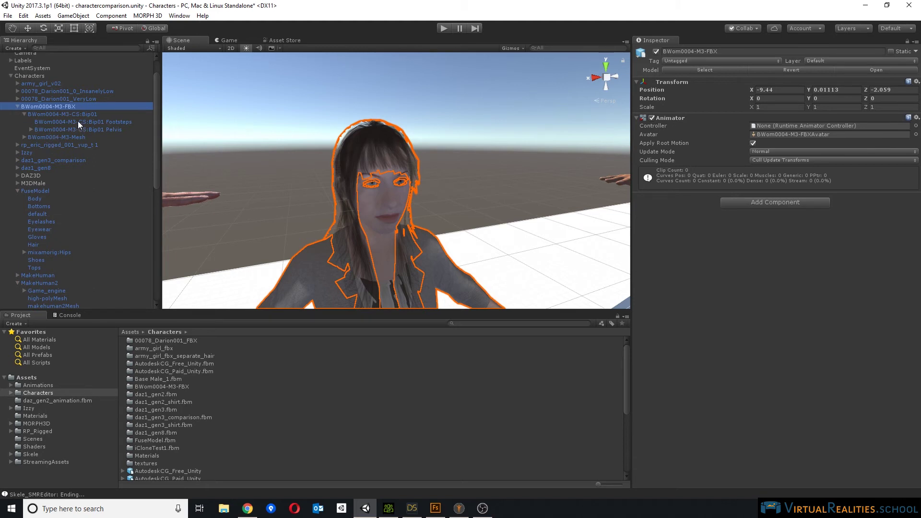
{"action": "left_click", "coordinate": [22, 137]}
{"action": "left_click", "coordinate": [54, 137]}
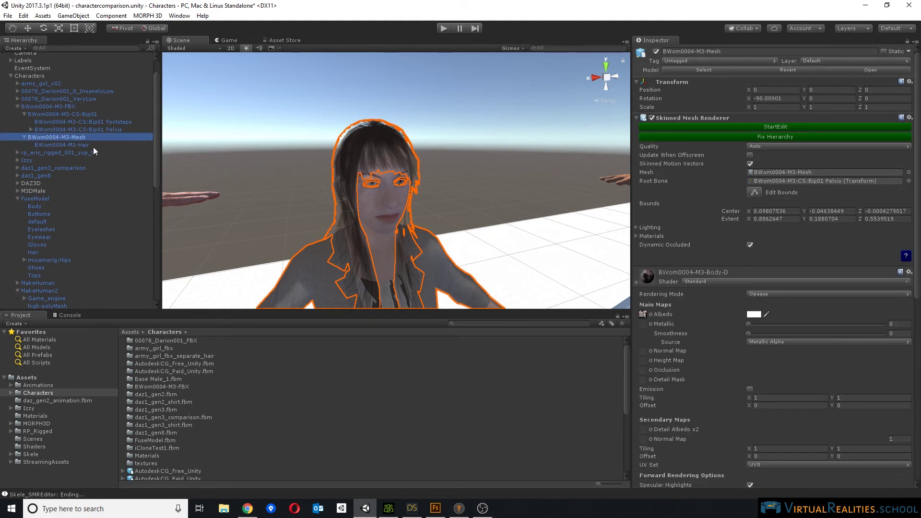
{"action": "left_click", "coordinate": [419, 184]}
{"action": "key", "text": "f"}
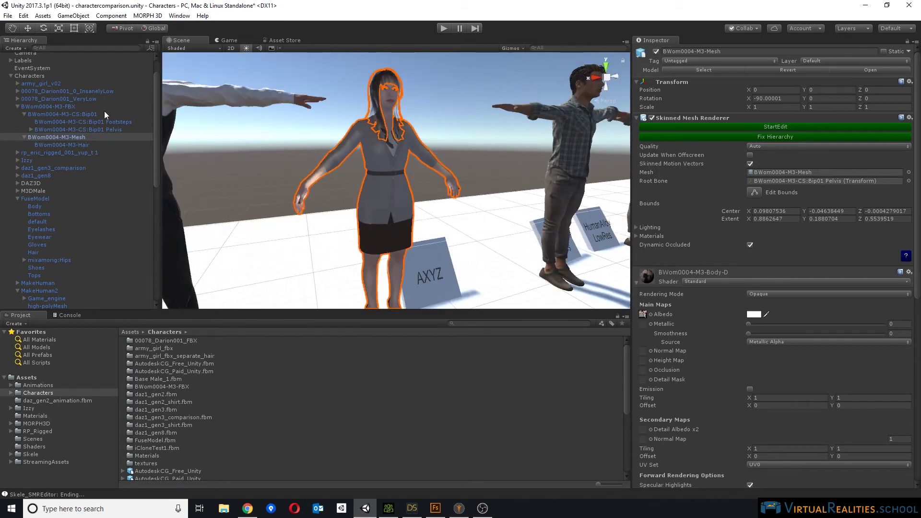
Select BWom0004-M3-Hair, frame it in the scene and open its albedo texture's import settings.
{"action": "left_click", "coordinate": [61, 145]}
{"action": "key", "text": "f"}
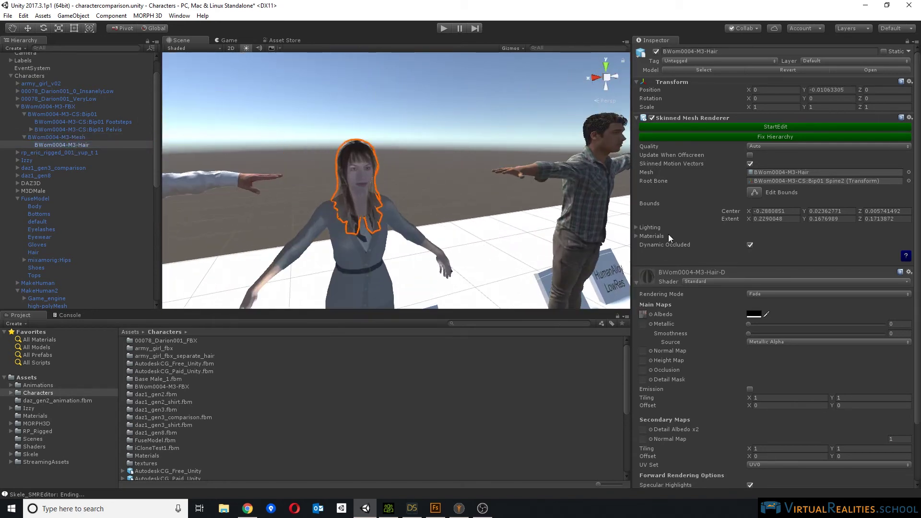
{"action": "double_click", "coordinate": [642, 315]}
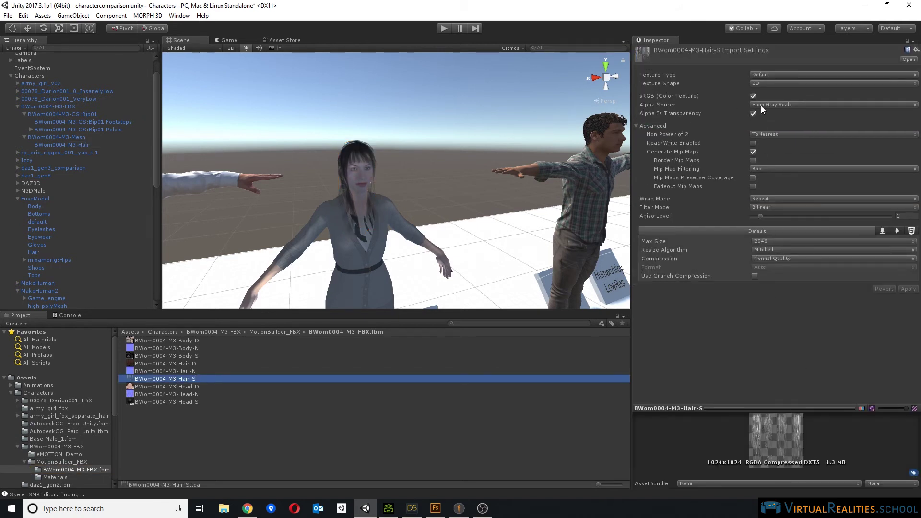
Examine the AXYZ character's hair at close range and inspect the BWom0004-M3-Hair-D texture's import settings.
{"action": "scroll", "coordinate": [428, 151], "scroll_direction": "up", "scroll_amount": 6}
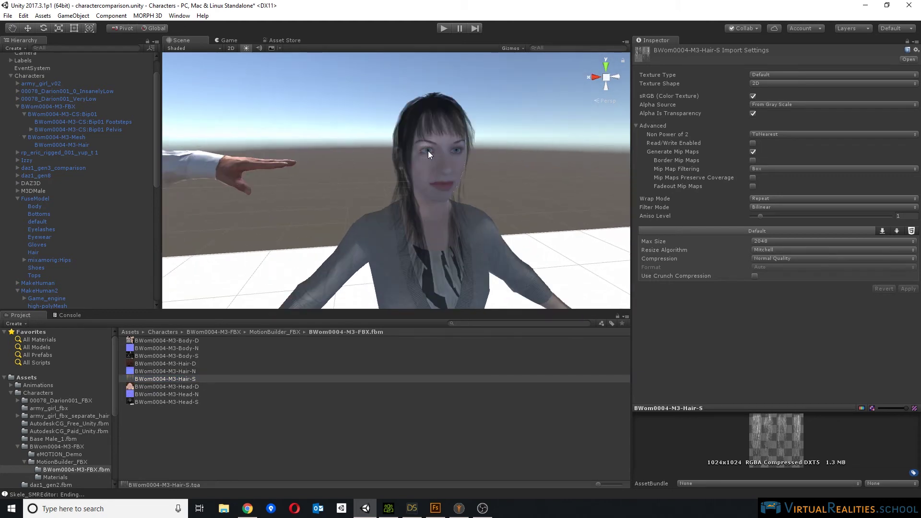
{"action": "left_click", "coordinate": [438, 112]}
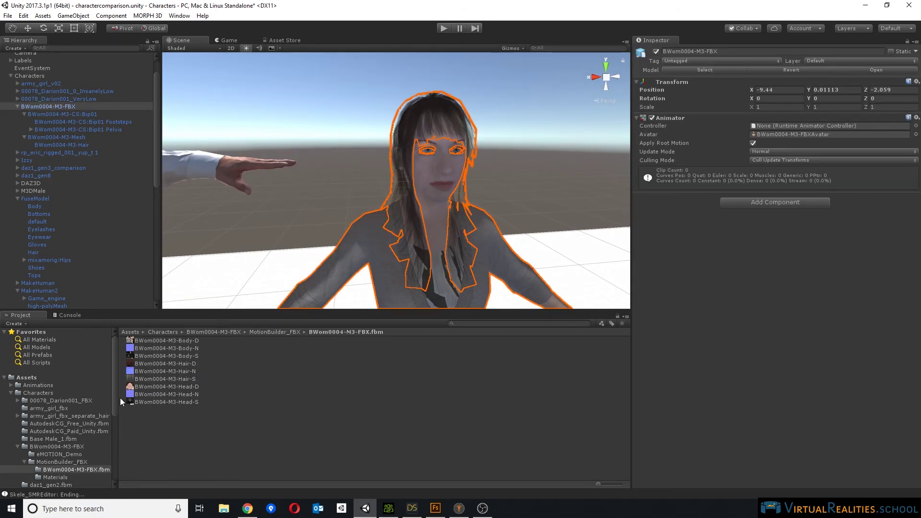
{"action": "left_click", "coordinate": [165, 364]}
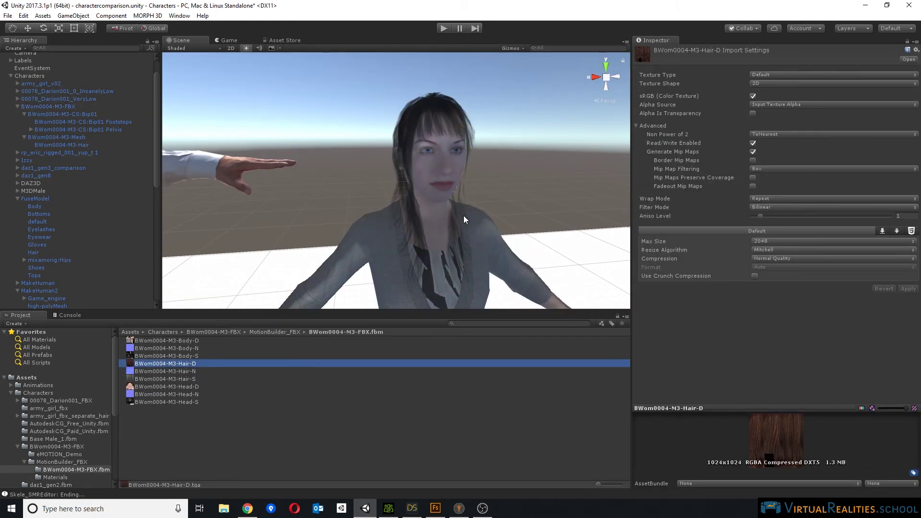
{"action": "left_click", "coordinate": [523, 105]}
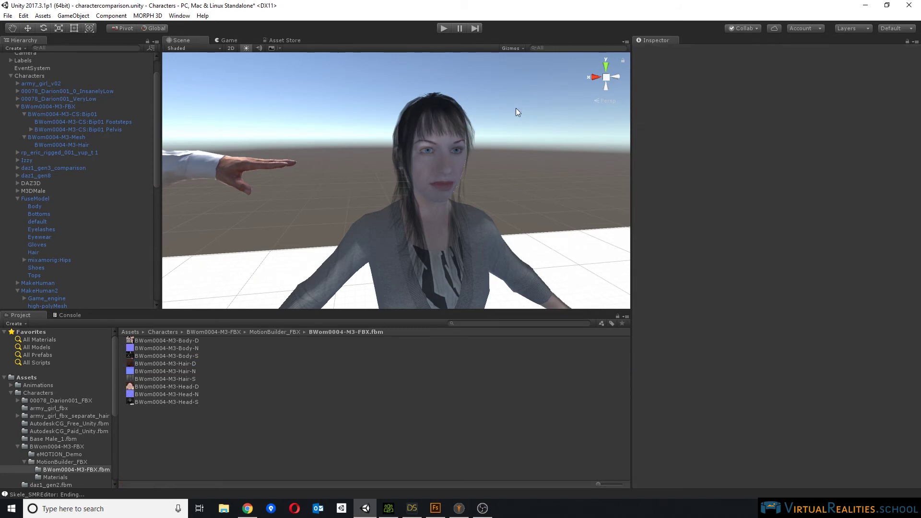
Examine the AXYZ character's hair from the front, from the side and close up, and return to a front view of the figure.
{"action": "left_click", "coordinate": [439, 113]}
{"action": "left_click_drag", "start_coordinate": [488, 110], "coordinate": [364, 103], "text": "alt"}
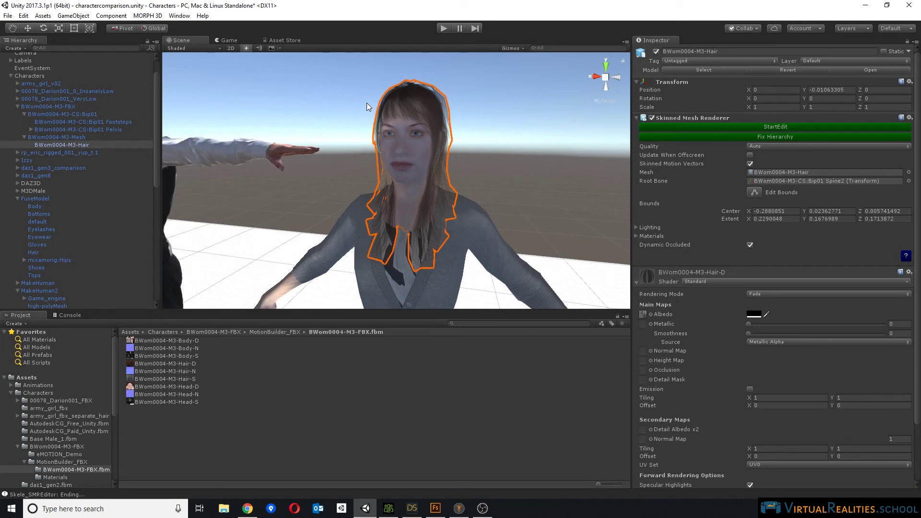
{"action": "left_click", "coordinate": [528, 113]}
{"action": "left_click_drag", "start_coordinate": [528, 113], "coordinate": [393, 168], "text": "alt"}
{"action": "scroll", "coordinate": [394, 169], "scroll_direction": "up", "scroll_amount": 5}
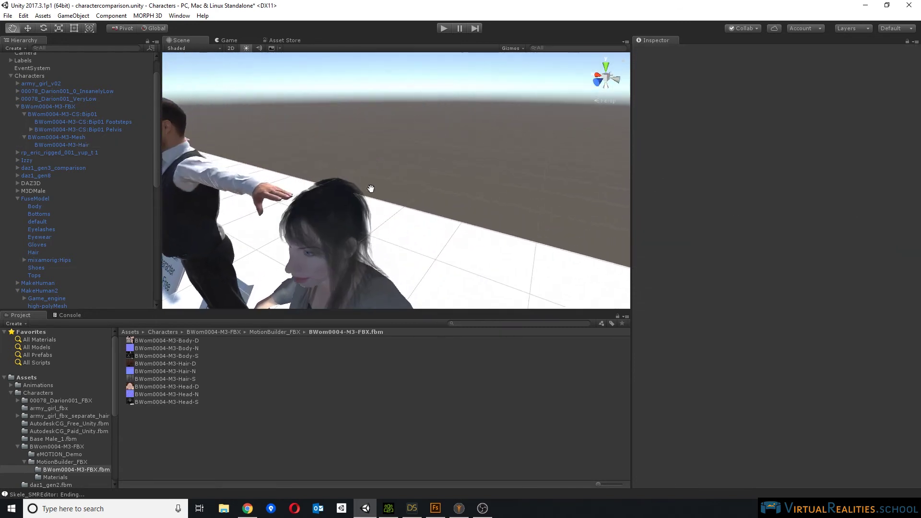
{"action": "scroll", "coordinate": [351, 199], "scroll_direction": "up", "scroll_amount": 2}
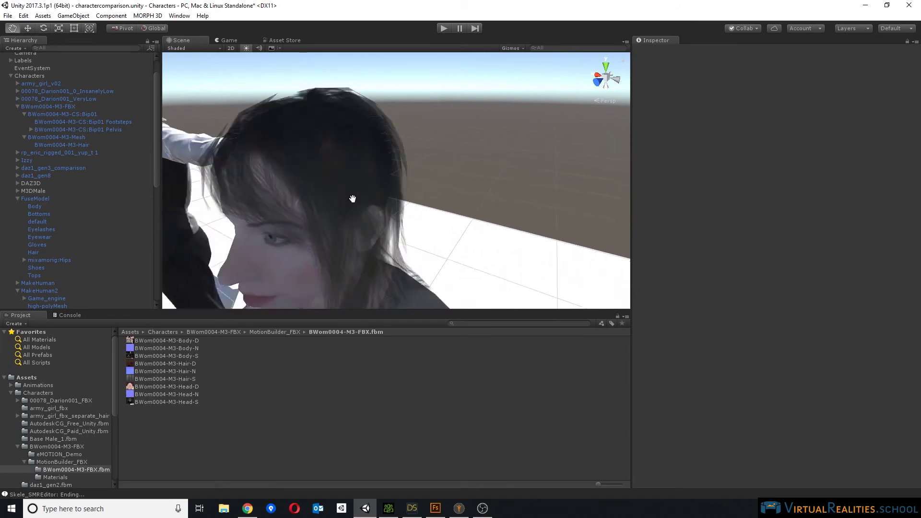
{"action": "left_click", "coordinate": [598, 81]}
{"action": "scroll", "coordinate": [523, 113], "scroll_direction": "down", "scroll_amount": 5}
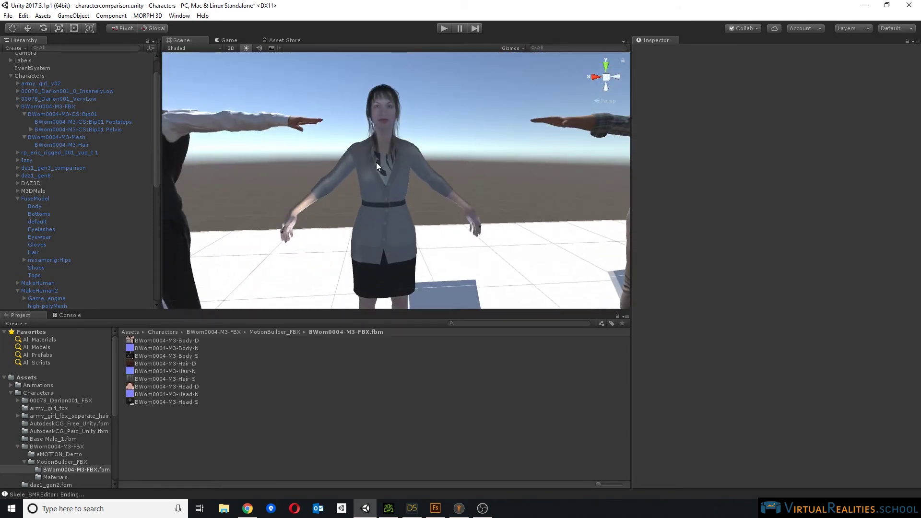
Select BWom0004-M3-Mesh, locate its body material's albedo texture and examine the body from head to feet.
{"action": "left_click", "coordinate": [384, 172]}
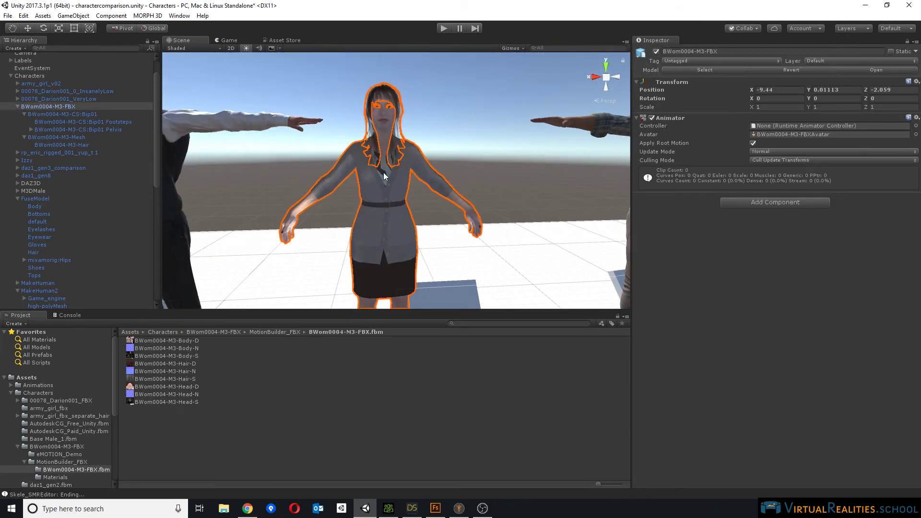
{"action": "left_click", "coordinate": [58, 137]}
{"action": "middle_click_drag", "start_coordinate": [407, 189], "coordinate": [443, 143]}
{"action": "left_click_drag", "start_coordinate": [442, 143], "coordinate": [502, 143], "text": "alt"}
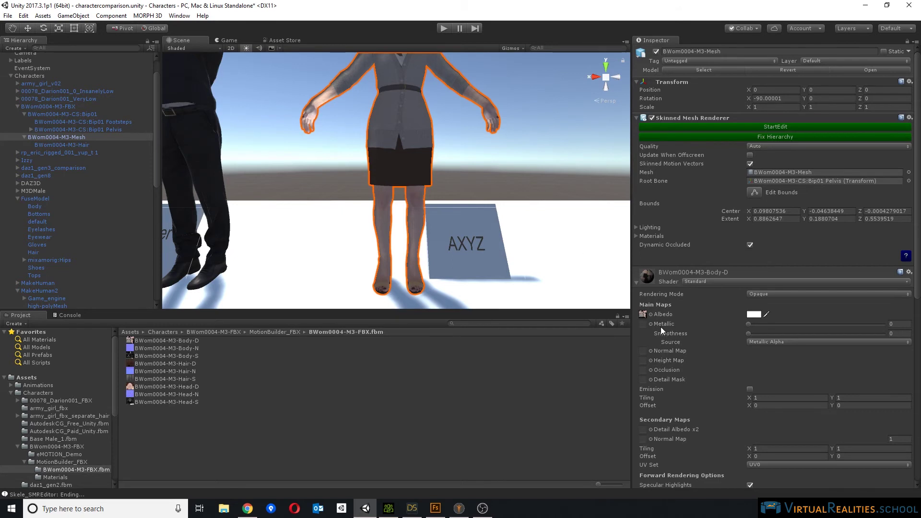
{"action": "left_click", "coordinate": [643, 315]}
{"action": "left_click_drag", "start_coordinate": [477, 255], "coordinate": [450, 200], "text": "alt"}
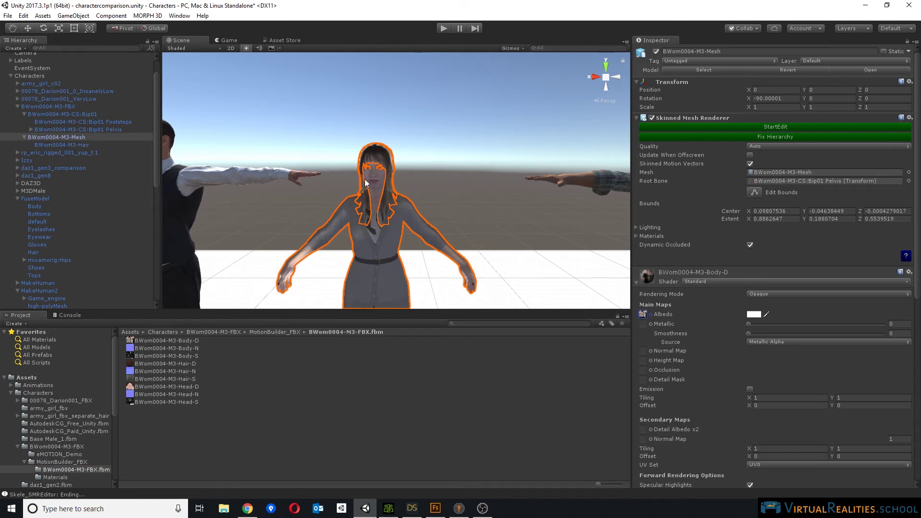
{"action": "middle_click_drag", "start_coordinate": [387, 221], "coordinate": [384, 186]}
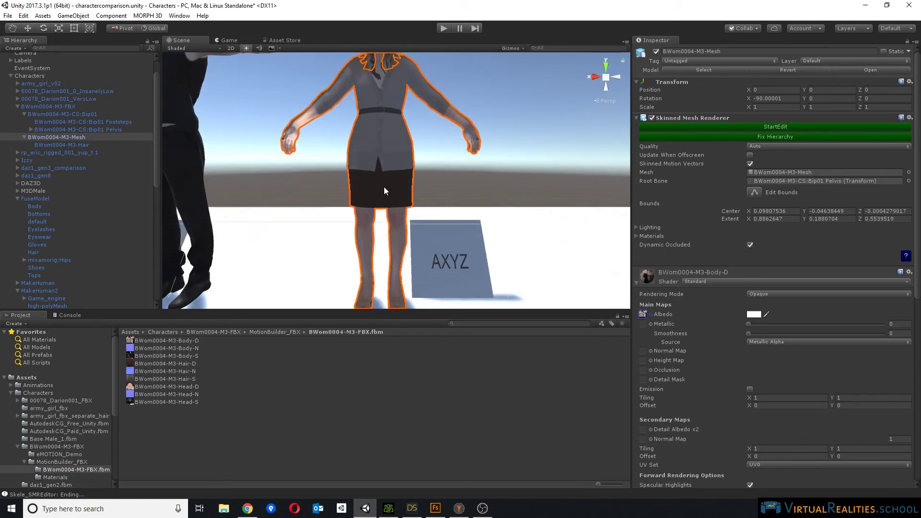
{"action": "scroll", "coordinate": [441, 153], "scroll_direction": "down", "scroll_amount": 4}
Start the skeleton editor on BWom0004-M3-Mesh and examine the bones from the legs up to the head.
{"action": "left_click", "coordinate": [413, 140]}
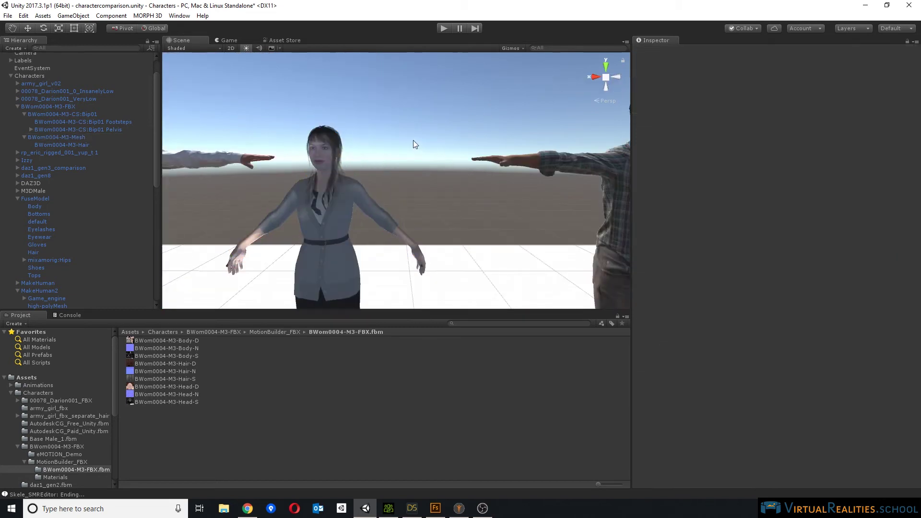
{"action": "scroll", "coordinate": [413, 140], "scroll_direction": "up", "scroll_amount": 3}
{"action": "left_click", "coordinate": [323, 166]}
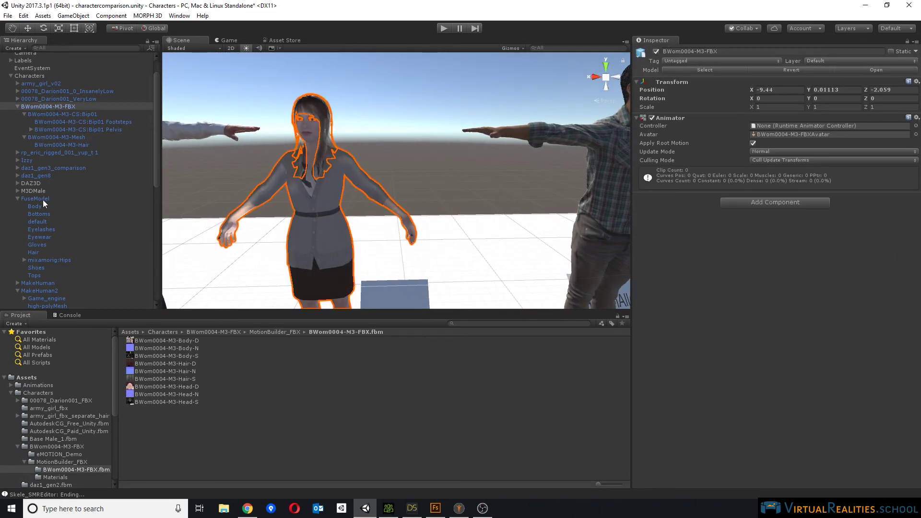
{"action": "left_click", "coordinate": [65, 138]}
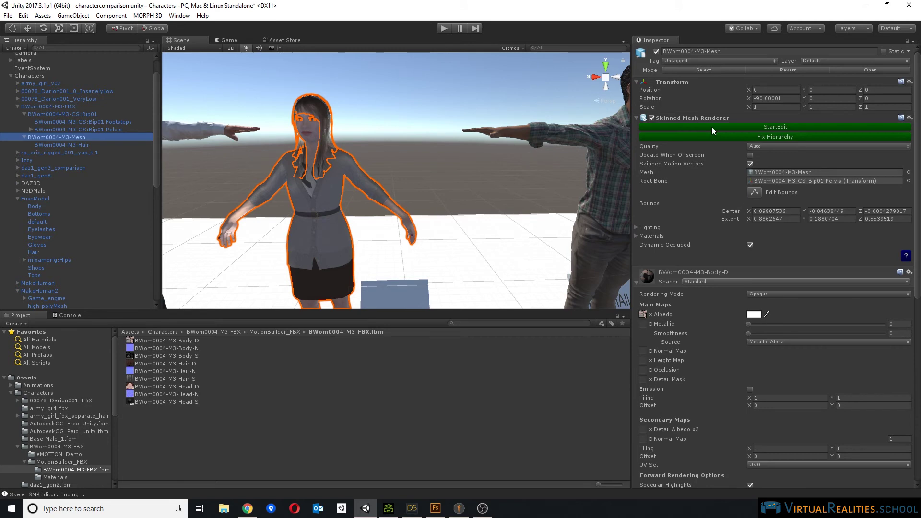
{"action": "left_click", "coordinate": [751, 128]}
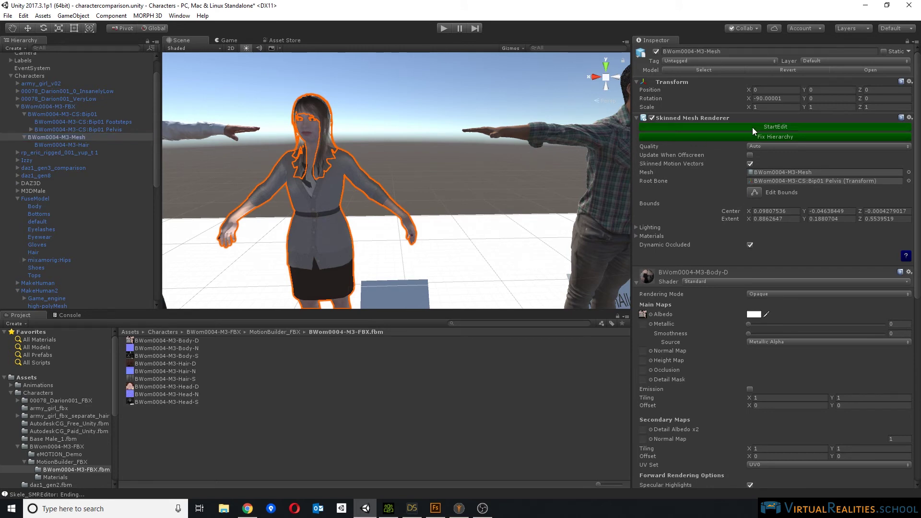
{"action": "middle_click_drag", "start_coordinate": [432, 92], "coordinate": [435, 186]}
{"action": "scroll", "coordinate": [439, 174], "scroll_direction": "up", "scroll_amount": 5}
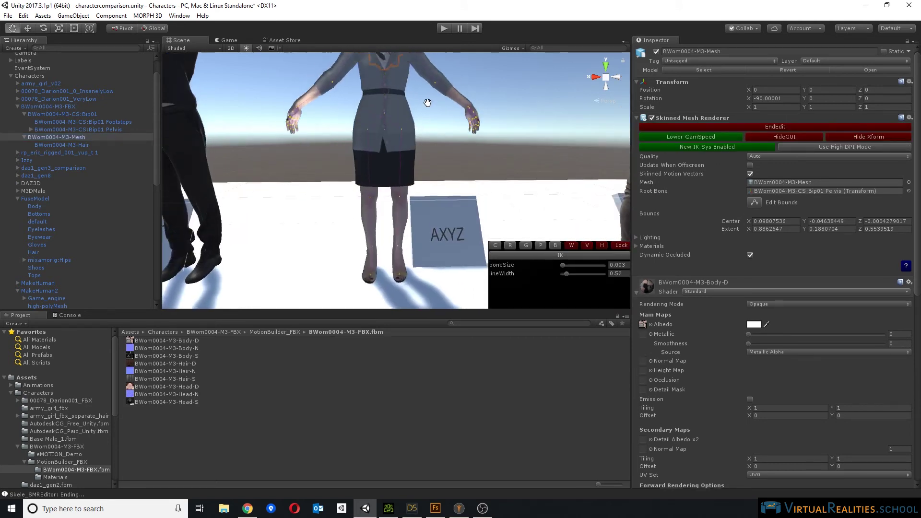
{"action": "scroll", "coordinate": [439, 172], "scroll_direction": "down", "scroll_amount": 3}
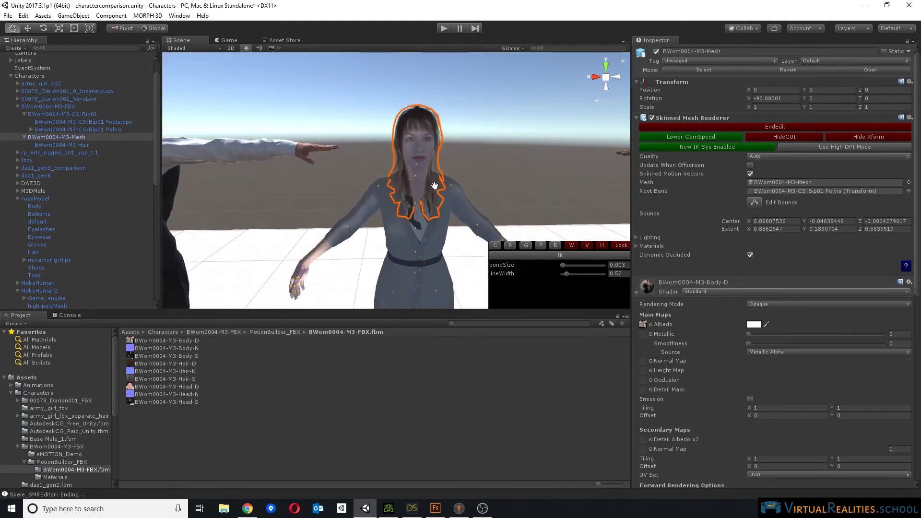
Examine the face, neck and arm bones at close range and end the skeleton editing of BWom0004-M3-Mesh.
{"action": "scroll", "coordinate": [434, 171], "scroll_direction": "up", "scroll_amount": 2}
{"action": "left_click_drag", "start_coordinate": [434, 171], "coordinate": [393, 144], "text": "alt"}
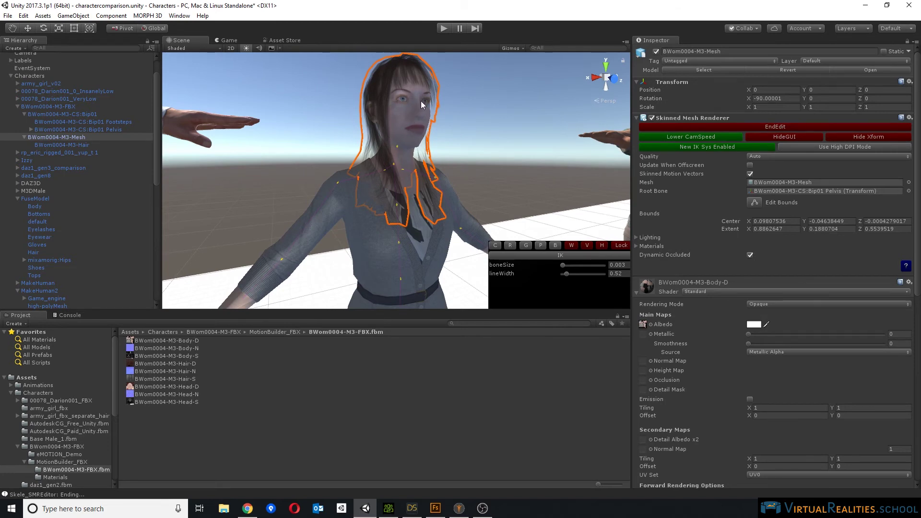
{"action": "middle_click_drag", "start_coordinate": [416, 100], "coordinate": [378, 129]}
{"action": "left_click_drag", "start_coordinate": [377, 130], "coordinate": [410, 138], "text": "alt"}
{"action": "scroll", "coordinate": [363, 200], "scroll_direction": "down", "scroll_amount": 4}
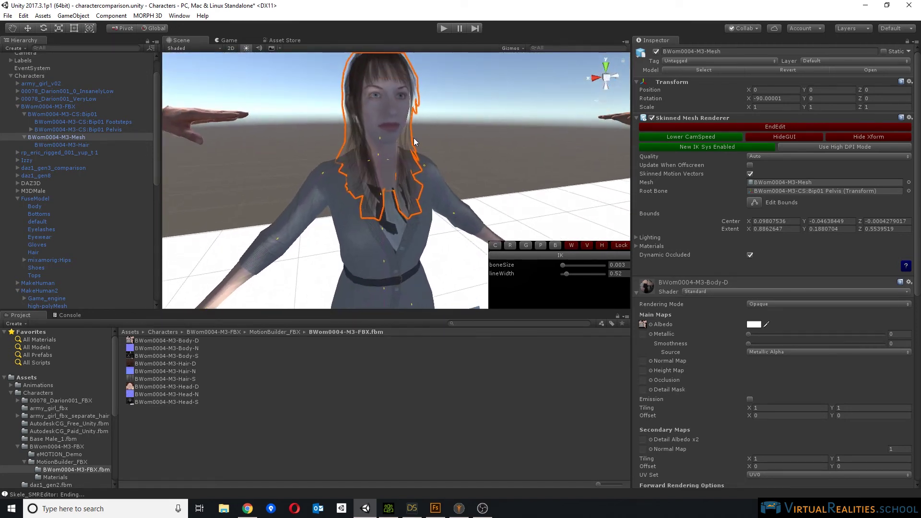
{"action": "scroll", "coordinate": [390, 166], "scroll_direction": "down", "scroll_amount": 3}
{"action": "middle_click_drag", "start_coordinate": [391, 227], "coordinate": [362, 300]}
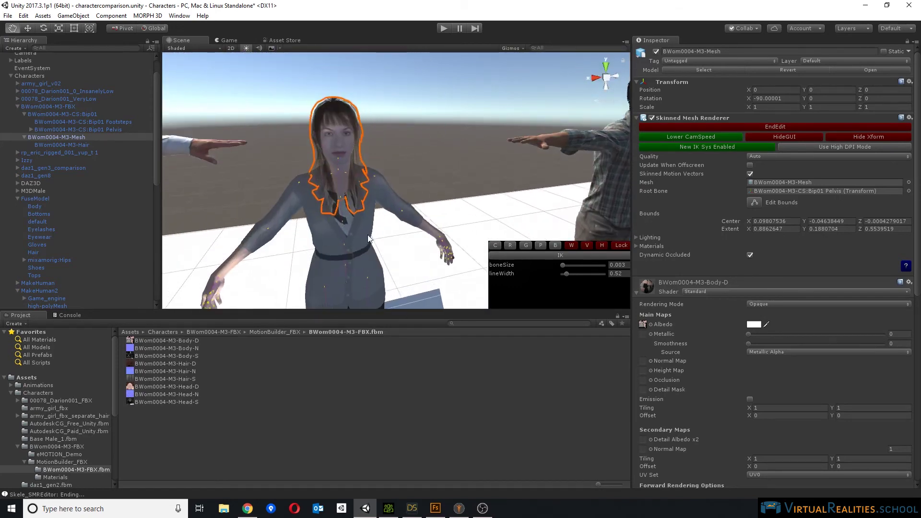
{"action": "left_click", "coordinate": [787, 127]}
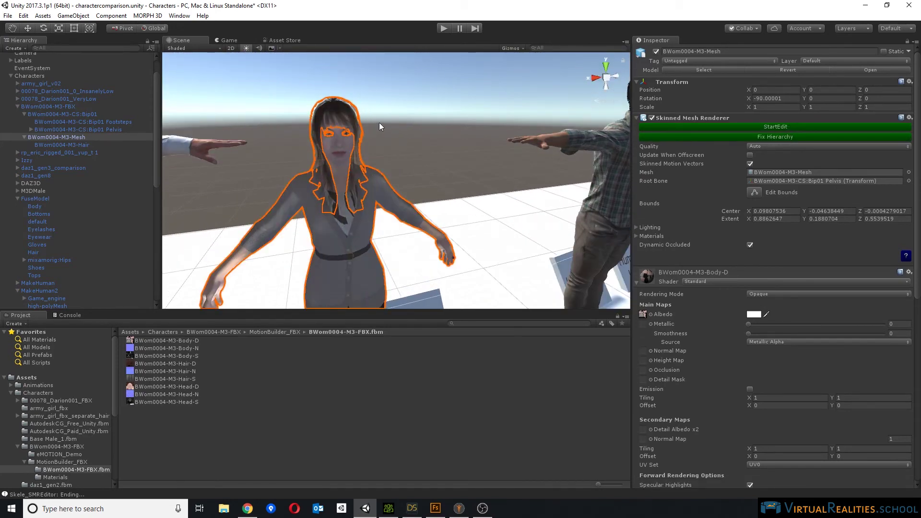
Frame the AXYZ character in the scene, select BWom0004-M3-FBX as a whole and view the full figure.
{"action": "key", "text": "f"}
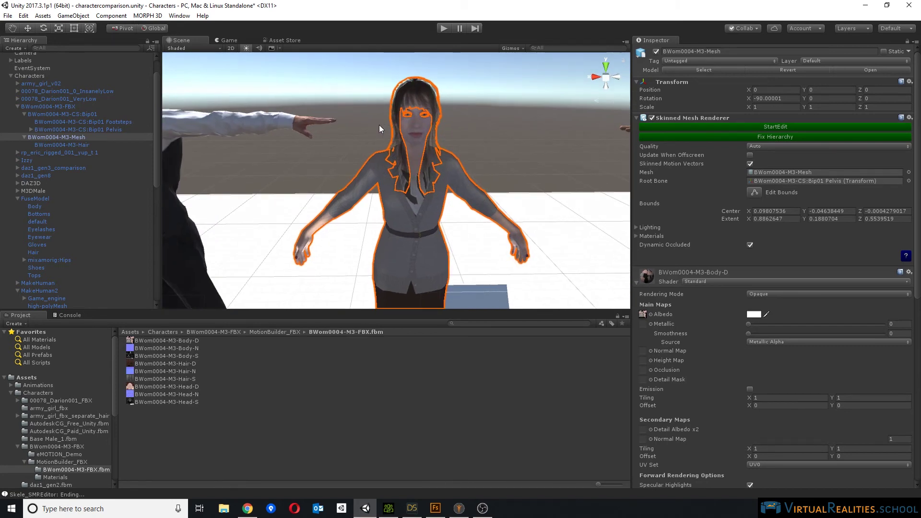
{"action": "left_click", "coordinate": [486, 104]}
{"action": "left_click", "coordinate": [422, 122]}
{"action": "right_click_drag", "start_coordinate": [422, 122], "coordinate": [462, 120]}
{"action": "scroll", "coordinate": [462, 121], "scroll_direction": "down", "scroll_amount": 3}
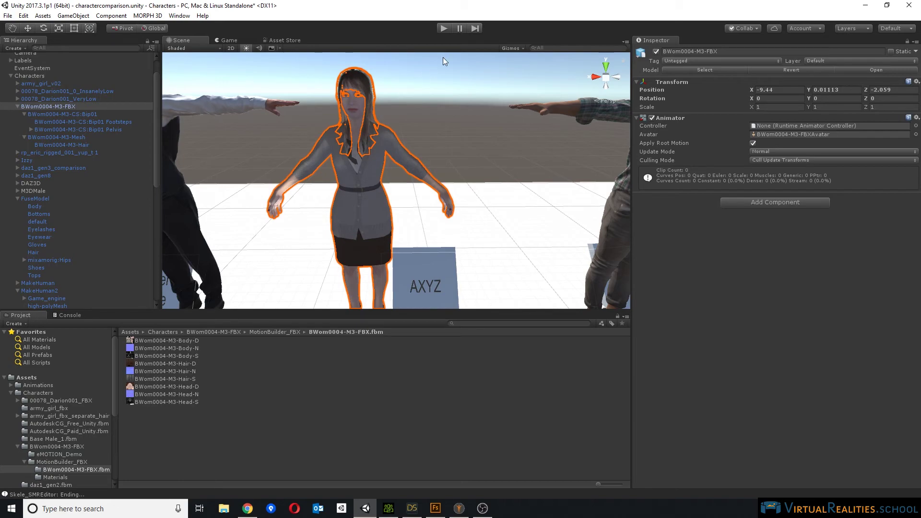
Switch to Chrome, browse the AXYZ shop's rigged characters and apply the Rigged and MotionBuilder filter.
{"action": "left_click", "coordinate": [253, 508]}
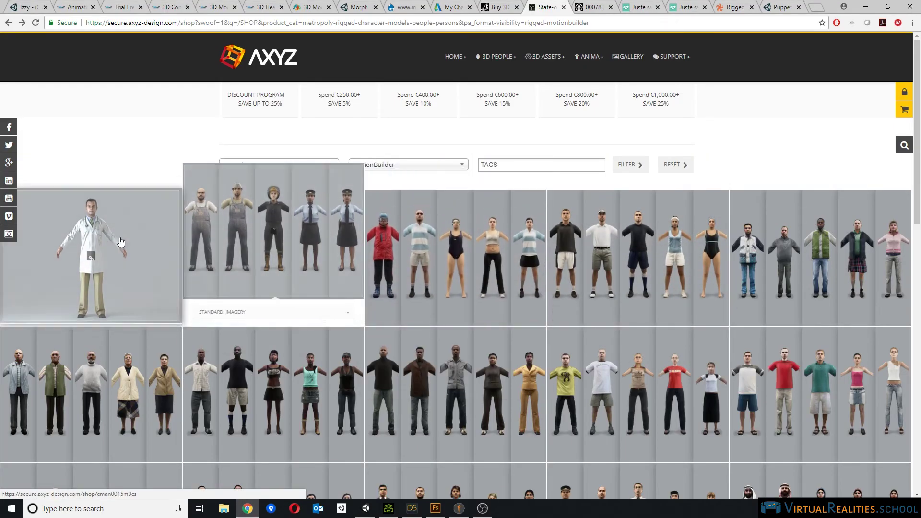
{"action": "scroll", "coordinate": [122, 249], "scroll_direction": "down", "scroll_amount": 2}
{"action": "scroll", "coordinate": [121, 249], "scroll_direction": "down", "scroll_amount": 3}
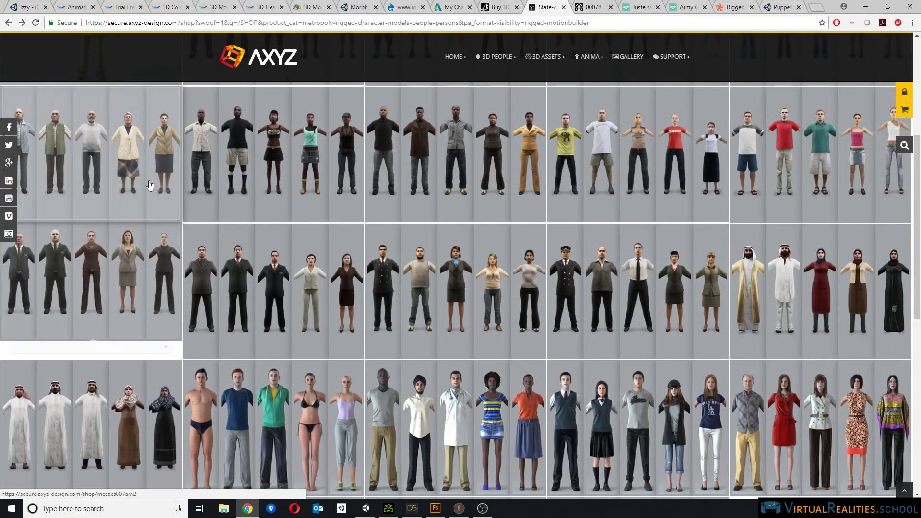
{"action": "scroll", "coordinate": [671, 187], "scroll_direction": "up", "scroll_amount": 3}
{"action": "scroll", "coordinate": [672, 187], "scroll_direction": "up", "scroll_amount": 2}
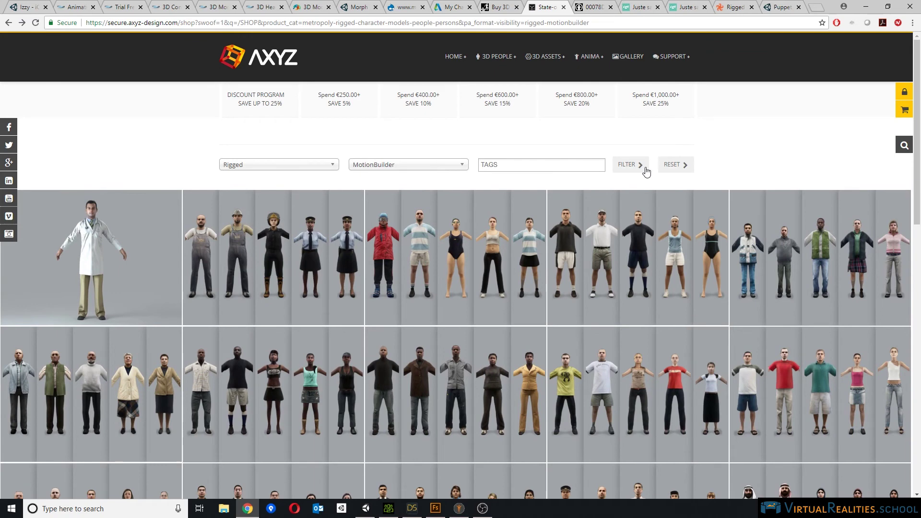
{"action": "left_click", "coordinate": [626, 165]}
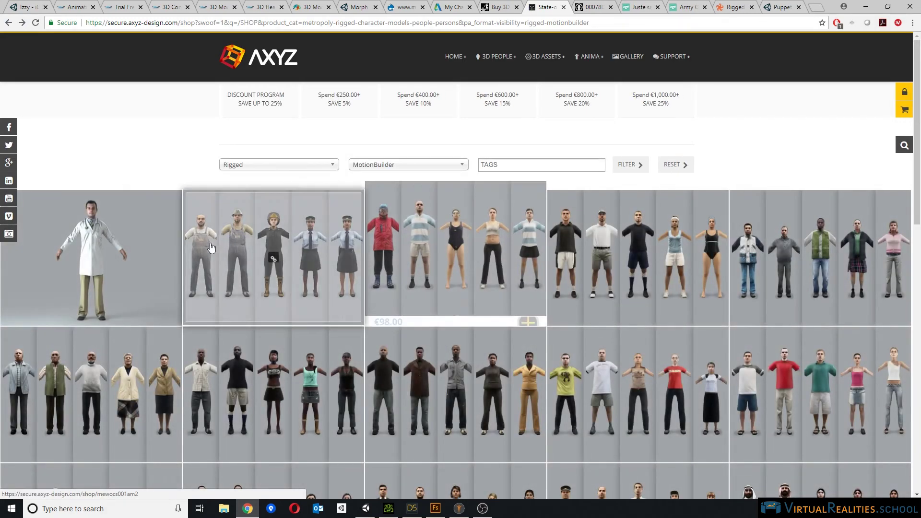
Check the Male Doctor listing's file format options and choose its Extended: Games licence.
{"action": "mouse_move", "coordinate": [126, 263]}
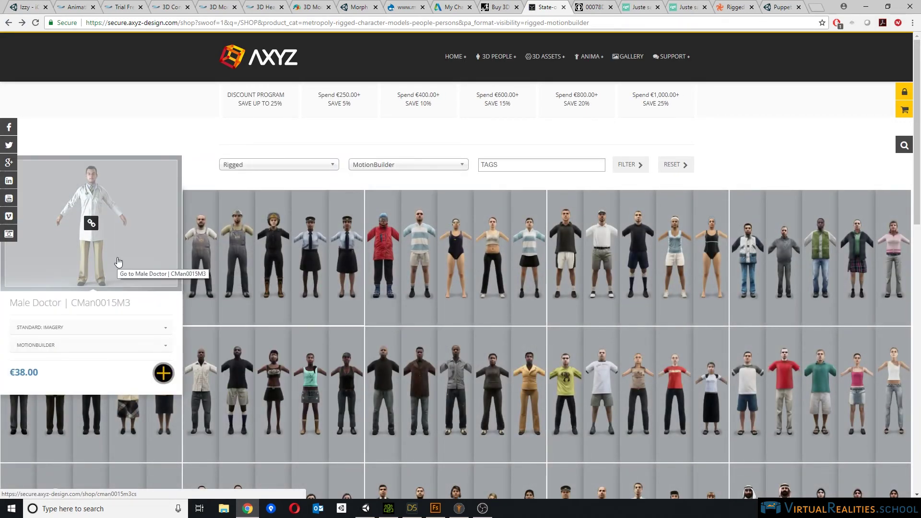
{"action": "left_click", "coordinate": [58, 349]}
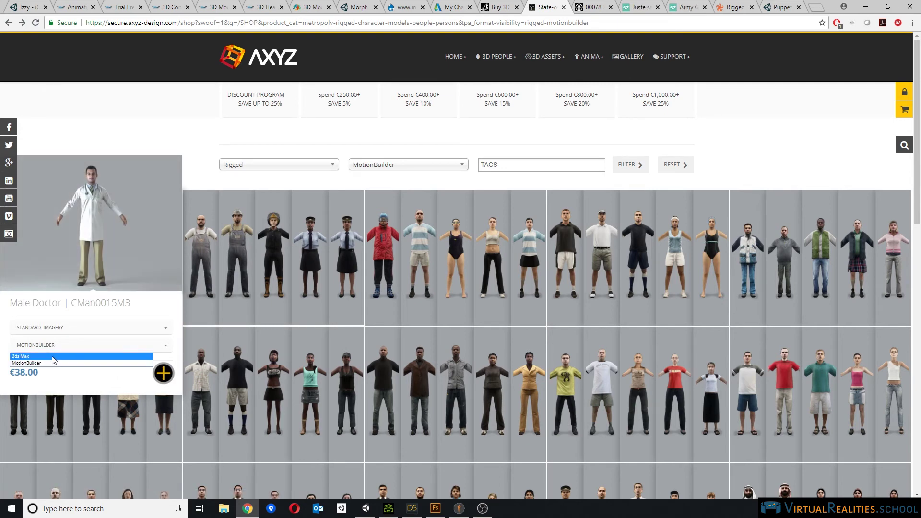
{"action": "left_click", "coordinate": [72, 328]}
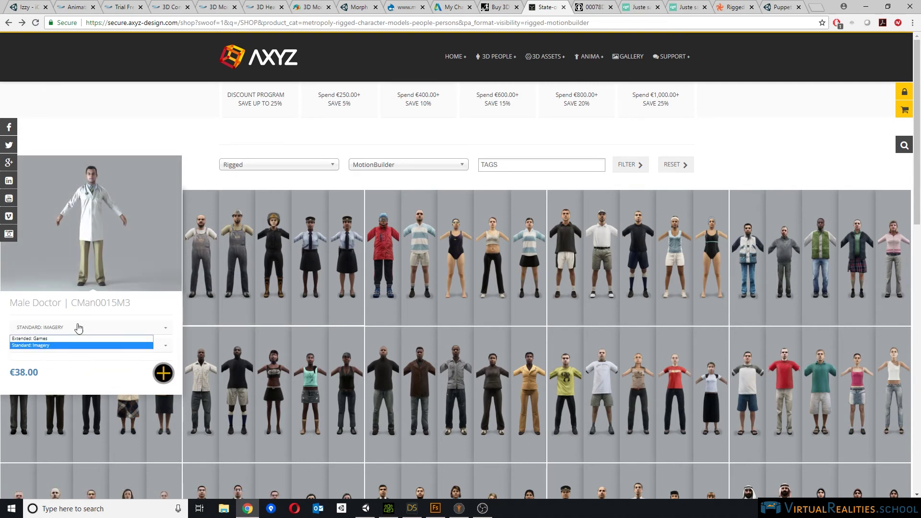
{"action": "left_click", "coordinate": [53, 339]}
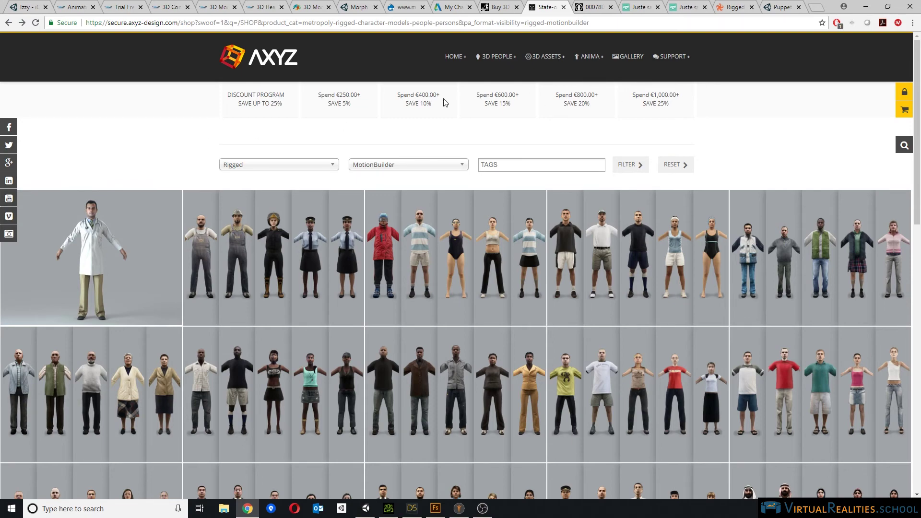
Look further through the AXYZ rigged characters and switch to Unity to view the neighbouring character.
{"action": "mouse_move", "coordinate": [574, 273]}
{"action": "scroll", "coordinate": [574, 274], "scroll_direction": "down", "scroll_amount": 2}
{"action": "scroll", "coordinate": [573, 274], "scroll_direction": "down", "scroll_amount": 4}
{"action": "scroll", "coordinate": [566, 259], "scroll_direction": "up", "scroll_amount": 4}
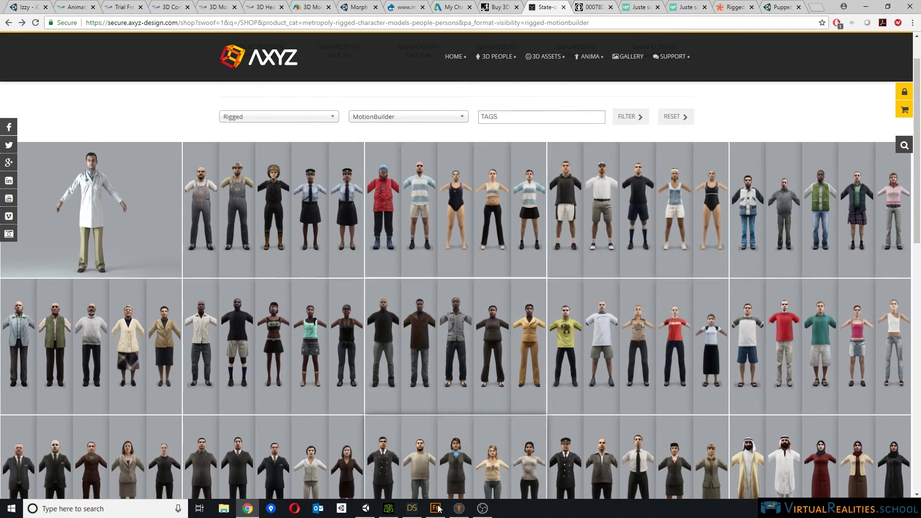
{"action": "left_click", "coordinate": [365, 508]}
{"action": "right_click_drag", "start_coordinate": [512, 215], "coordinate": [303, 196]}
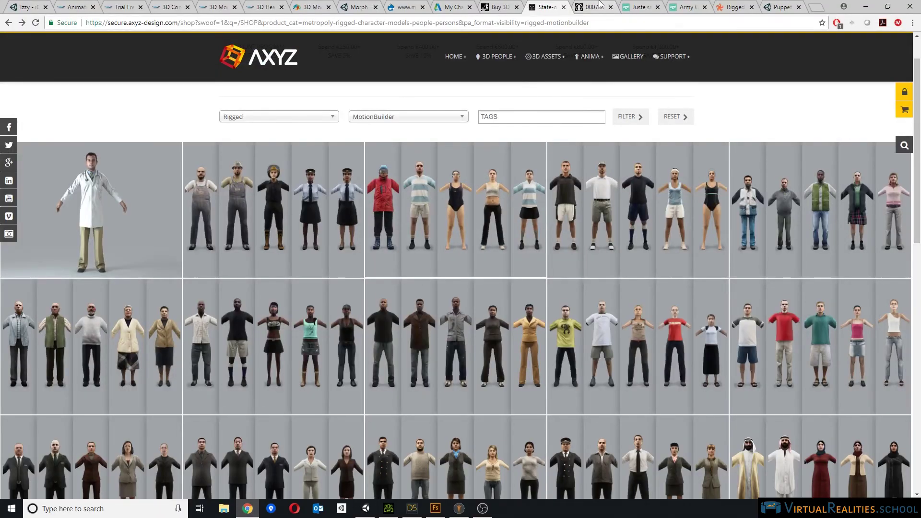
Switch to Human Alloy's 00078Darion001 page in Chrome, examine the product, follow its Rigged N' Ready category link and read the package description.
{"action": "left_click", "coordinate": [593, 7]}
{"action": "scroll", "coordinate": [513, 158], "scroll_direction": "up", "scroll_amount": 10}
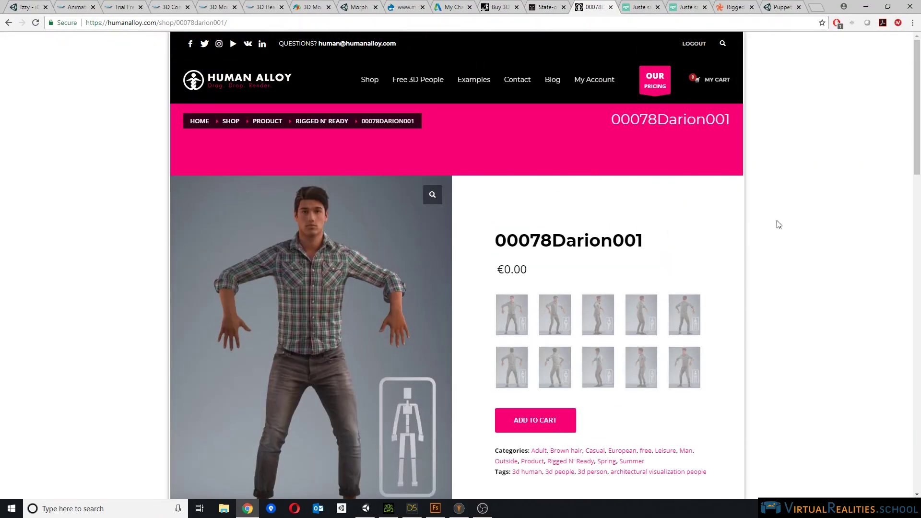
{"action": "scroll", "coordinate": [796, 215], "scroll_direction": "down", "scroll_amount": 2}
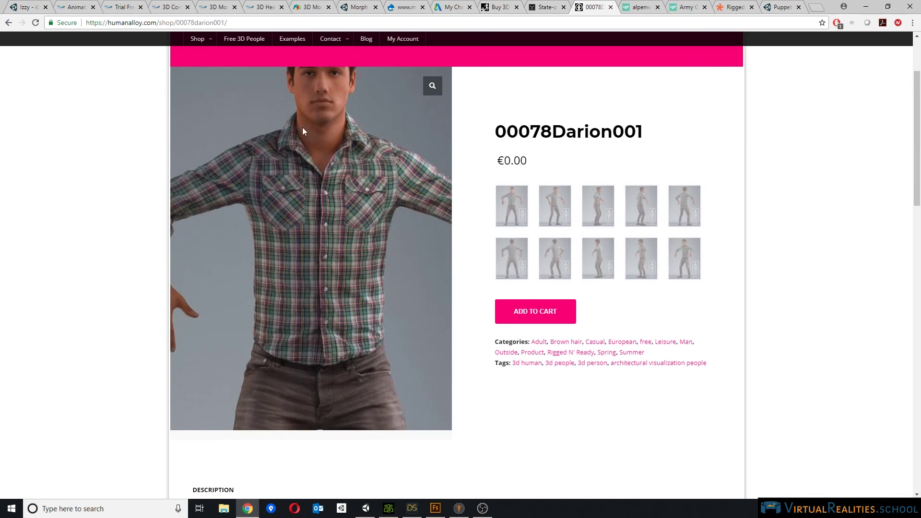
{"action": "scroll", "coordinate": [306, 122], "scroll_direction": "up", "scroll_amount": 1}
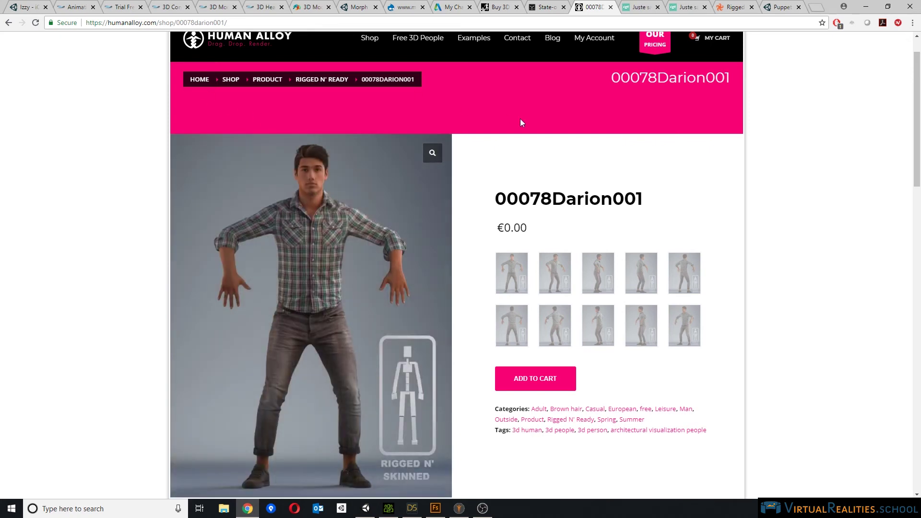
{"action": "scroll", "coordinate": [576, 187], "scroll_direction": "up", "scroll_amount": 1}
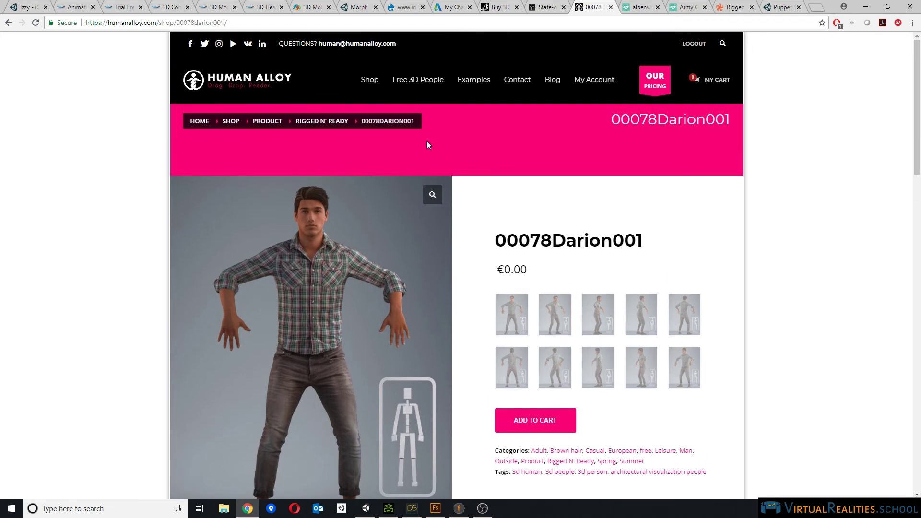
{"action": "left_click", "coordinate": [318, 124]}
{"action": "scroll", "coordinate": [509, 250], "scroll_direction": "down", "scroll_amount": 10}
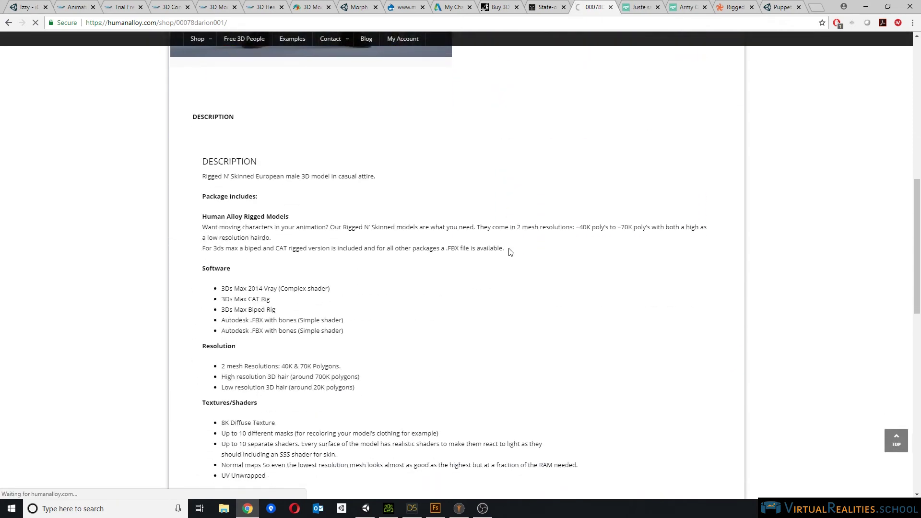
Browse both pages of Human Alloy's Rigged N' Ready category and reopen the 00078Darion001 product.
{"action": "scroll", "coordinate": [510, 252], "scroll_direction": "up", "scroll_amount": 6}
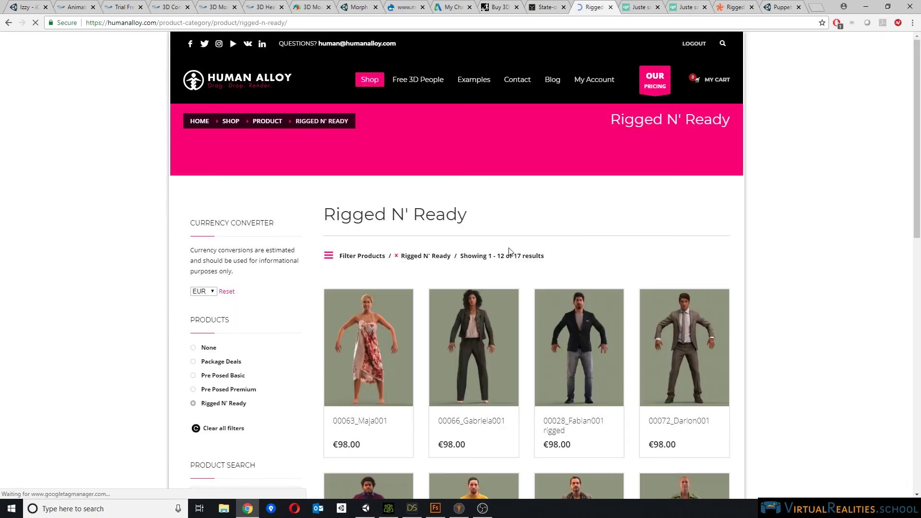
{"action": "scroll", "coordinate": [527, 276], "scroll_direction": "down", "scroll_amount": 12}
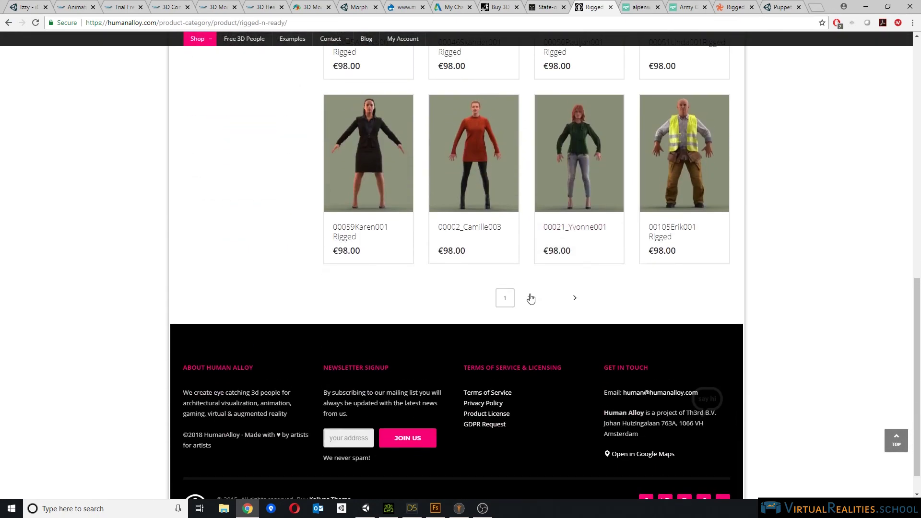
{"action": "left_click", "coordinate": [531, 298]}
{"action": "scroll", "coordinate": [632, 285], "scroll_direction": "up", "scroll_amount": 5}
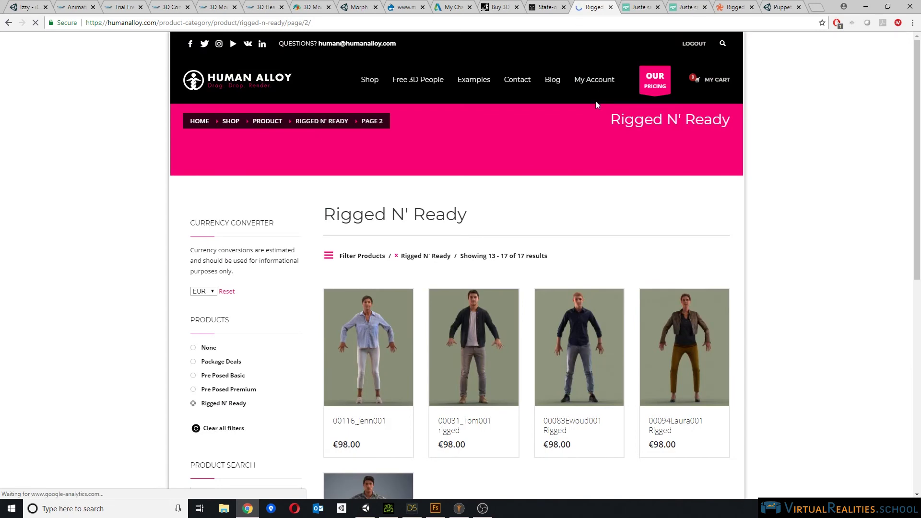
{"action": "scroll", "coordinate": [632, 286], "scroll_direction": "down", "scroll_amount": 4}
{"action": "left_click", "coordinate": [393, 301]}
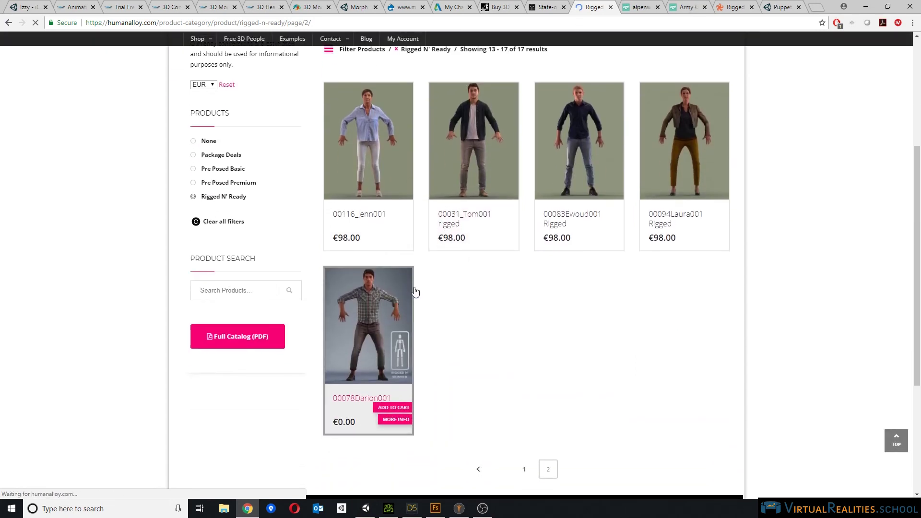
Read the 00078Darion001 description's software formats and mesh resolutions.
{"action": "scroll", "coordinate": [418, 289], "scroll_direction": "down", "scroll_amount": 10}
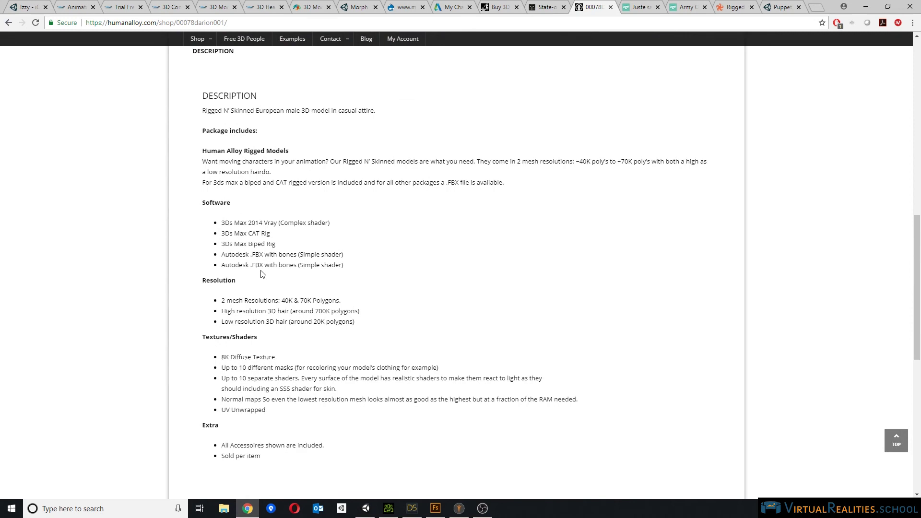
{"action": "mouse_move", "coordinate": [221, 276]}
{"action": "left_mouse_down"}
{"action": "mouse_move", "coordinate": [336, 277]}
{"action": "mouse_move", "coordinate": [354, 280]}
{"action": "mouse_move", "coordinate": [355, 290]}
{"action": "mouse_move", "coordinate": [230, 276]}
{"action": "left_mouse_up"}
{"action": "left_click", "coordinate": [390, 293]}
{"action": "scroll", "coordinate": [389, 292], "scroll_direction": "down", "scroll_amount": 2}
{"action": "left_click_drag", "start_coordinate": [281, 255], "coordinate": [225, 233]}
{"action": "left_click", "coordinate": [357, 260]}
{"action": "scroll", "coordinate": [372, 261], "scroll_direction": "down", "scroll_amount": 1}
{"action": "left_click", "coordinate": [320, 234]}
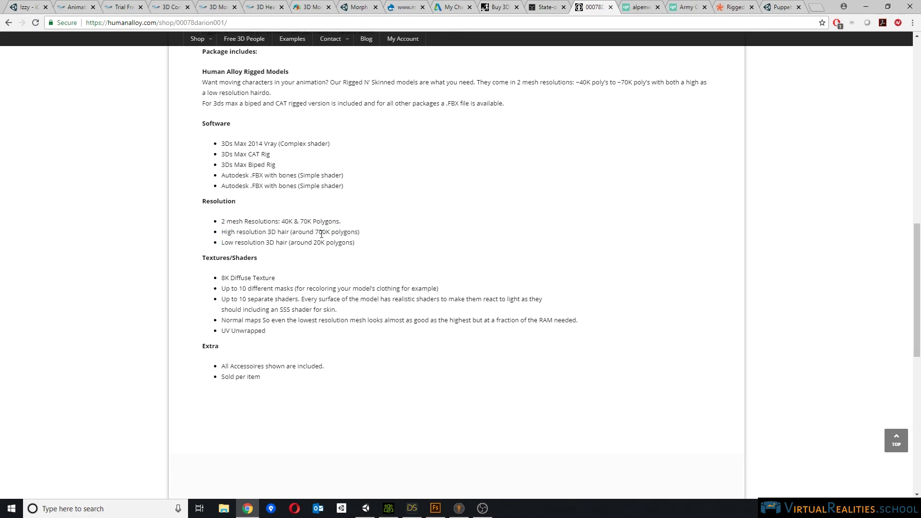
Examine the polygon figures for the product's high and low resolution 3D hair.
{"action": "left_click_drag", "start_coordinate": [370, 235], "coordinate": [228, 235]}
{"action": "left_click", "coordinate": [323, 233]}
{"action": "left_click_drag", "start_coordinate": [363, 235], "coordinate": [216, 231]}
{"action": "left_click", "coordinate": [391, 255]}
{"action": "left_click_drag", "start_coordinate": [370, 243], "coordinate": [283, 244]}
{"action": "left_click", "coordinate": [347, 264]}
{"action": "scroll", "coordinate": [348, 263], "scroll_direction": "down", "scroll_amount": 1}
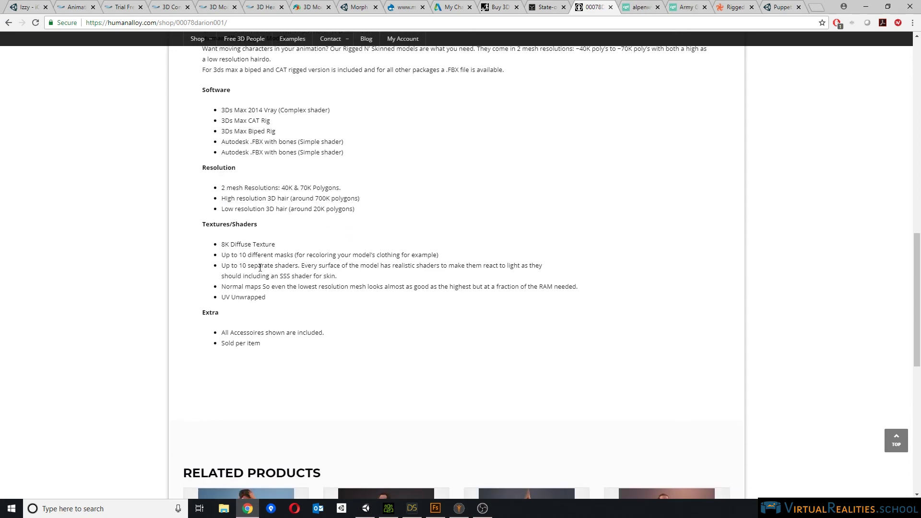
Read the Textures/Shaders section on the diffuse texture, masks, separate shaders, normal maps and UVs.
{"action": "left_click_drag", "start_coordinate": [224, 248], "coordinate": [287, 250]}
{"action": "left_click", "coordinate": [234, 256]}
{"action": "left_click_drag", "start_coordinate": [216, 260], "coordinate": [440, 269]}
{"action": "left_click", "coordinate": [267, 279]}
{"action": "left_click_drag", "start_coordinate": [271, 301], "coordinate": [221, 244]}
{"action": "left_click", "coordinate": [309, 274]}
{"action": "scroll", "coordinate": [325, 286], "scroll_direction": "up", "scroll_amount": 2}
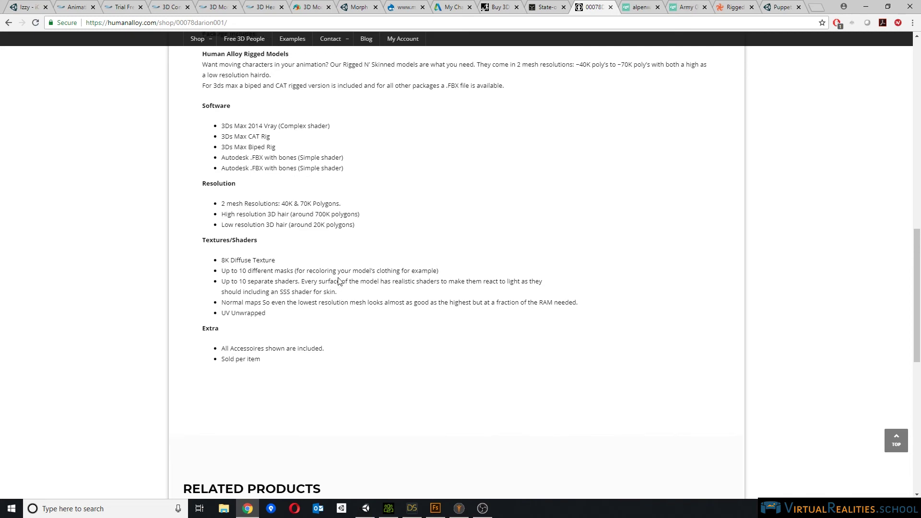
Switch to Unity and select the 00078_Darion001_VeryLow character beside the HumanAlloy HiRes label.
{"action": "left_click", "coordinate": [366, 509]}
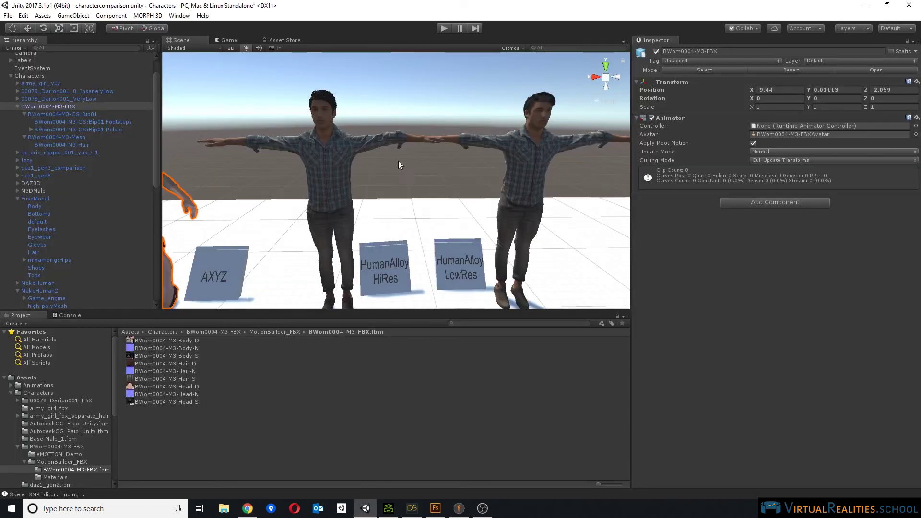
{"action": "scroll", "coordinate": [404, 160], "scroll_direction": "up", "scroll_amount": 3}
{"action": "scroll", "coordinate": [416, 161], "scroll_direction": "down", "scroll_amount": 2}
{"action": "middle_click_drag", "start_coordinate": [429, 154], "coordinate": [410, 172]}
{"action": "scroll", "coordinate": [403, 177], "scroll_direction": "down", "scroll_amount": 4}
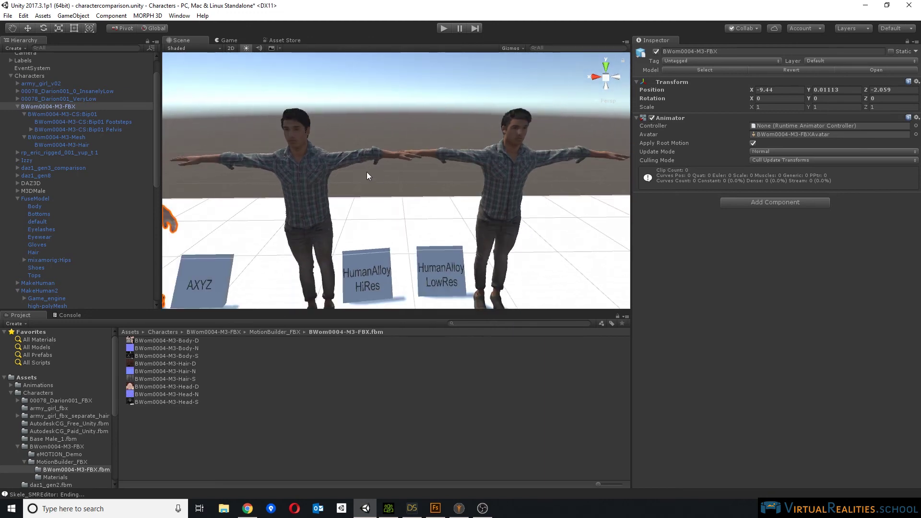
{"action": "left_click", "coordinate": [318, 163]}
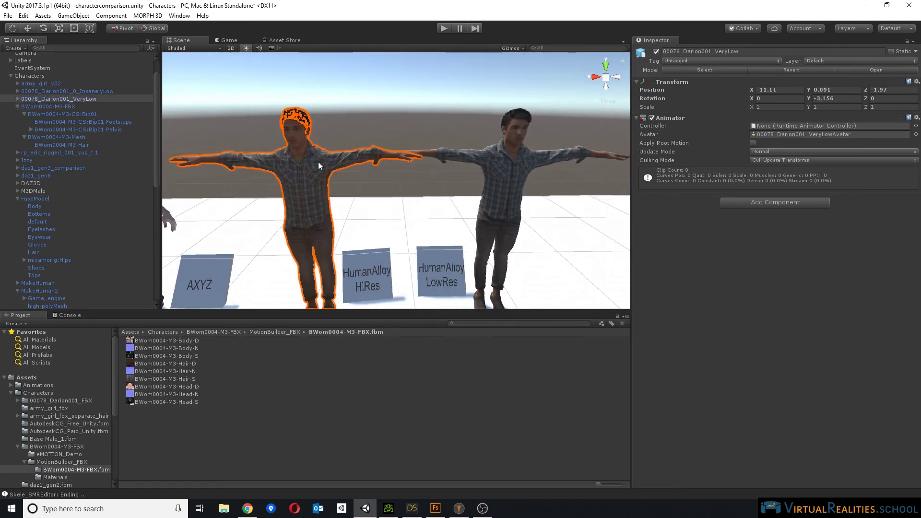
{"action": "middle_click_drag", "start_coordinate": [392, 157], "coordinate": [443, 147]}
{"action": "scroll", "coordinate": [354, 149], "scroll_direction": "up", "scroll_amount": 3}
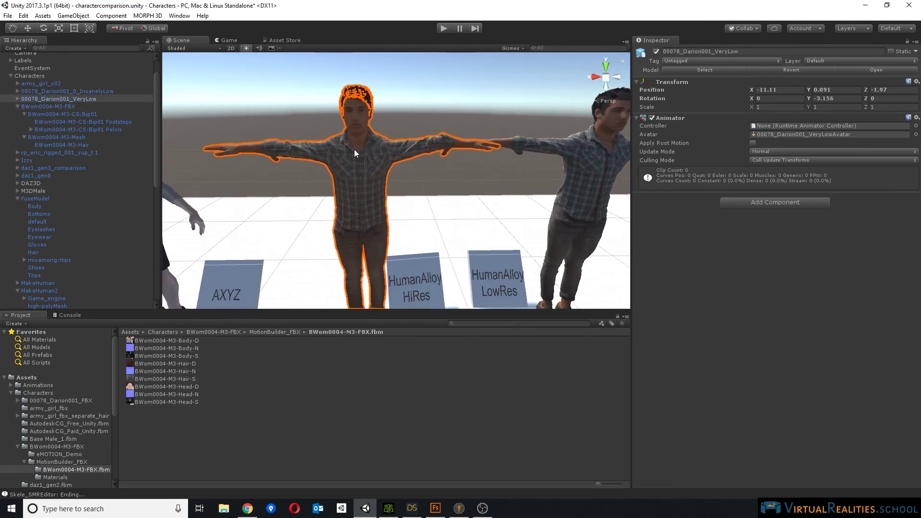
Select the character's high-resolution hair mesh and inspect its strands up close.
{"action": "left_click", "coordinate": [357, 82]}
{"action": "scroll", "coordinate": [419, 144], "scroll_direction": "up", "scroll_amount": 6}
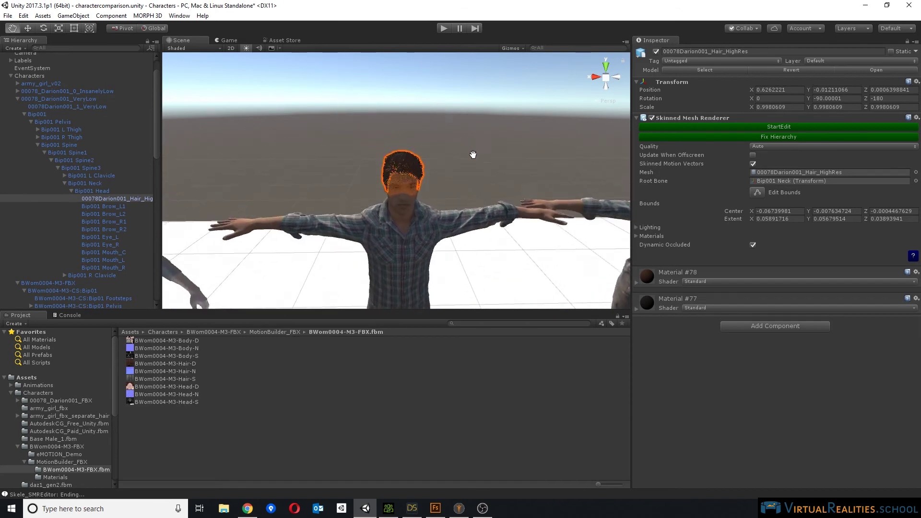
{"action": "left_click_drag", "start_coordinate": [422, 140], "coordinate": [460, 104], "text": "alt"}
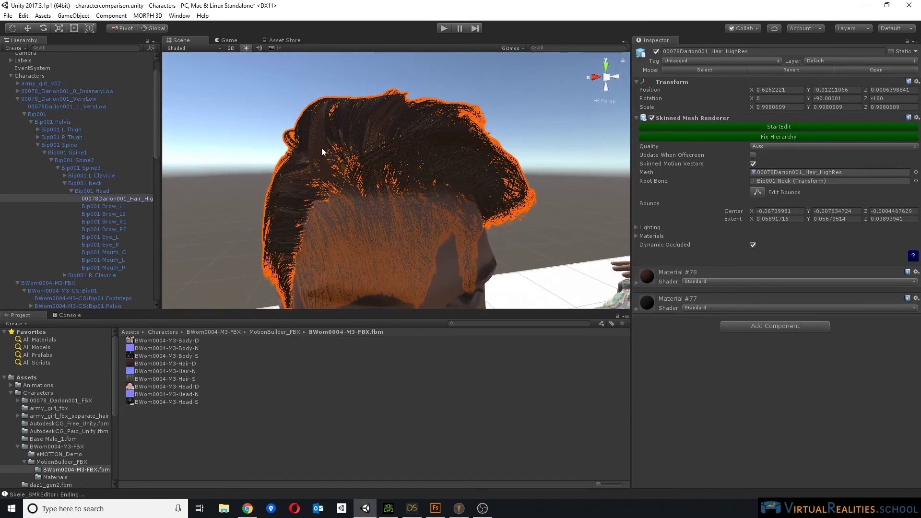
{"action": "scroll", "coordinate": [471, 192], "scroll_direction": "down", "scroll_amount": 3}
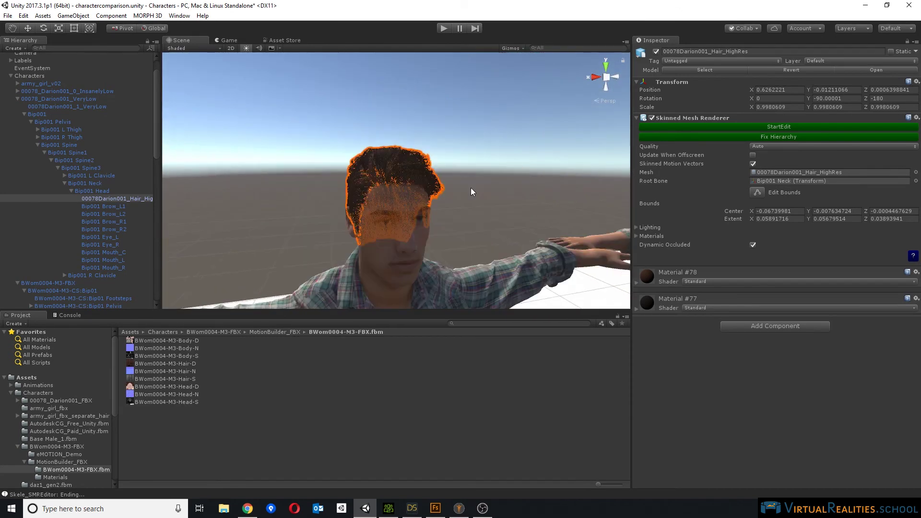
Examine the Darion character's hair and face from several distances and angles without the selection highlight.
{"action": "left_click", "coordinate": [504, 123]}
{"action": "scroll", "coordinate": [451, 160], "scroll_direction": "up", "scroll_amount": 3}
{"action": "left_click_drag", "start_coordinate": [450, 160], "coordinate": [493, 154], "text": "alt"}
{"action": "scroll", "coordinate": [493, 157], "scroll_direction": "down", "scroll_amount": 3}
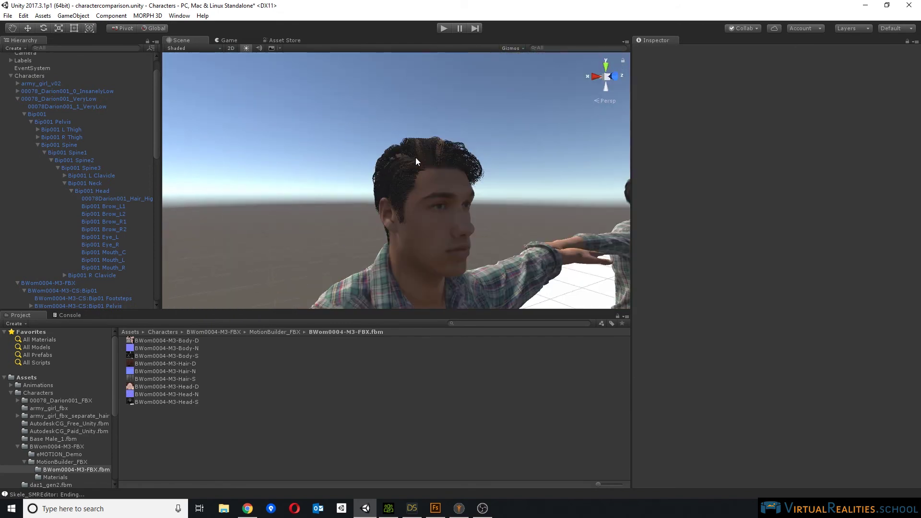
{"action": "scroll", "coordinate": [447, 155], "scroll_direction": "down", "scroll_amount": 5}
{"action": "scroll", "coordinate": [375, 167], "scroll_direction": "up", "scroll_amount": 6}
{"action": "left_click_drag", "start_coordinate": [384, 173], "coordinate": [424, 152]}
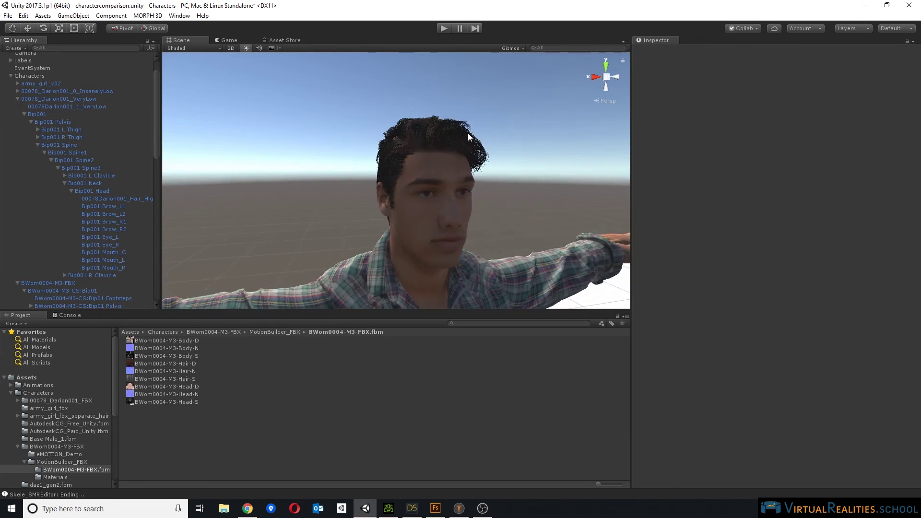
{"action": "left_click", "coordinate": [439, 129]}
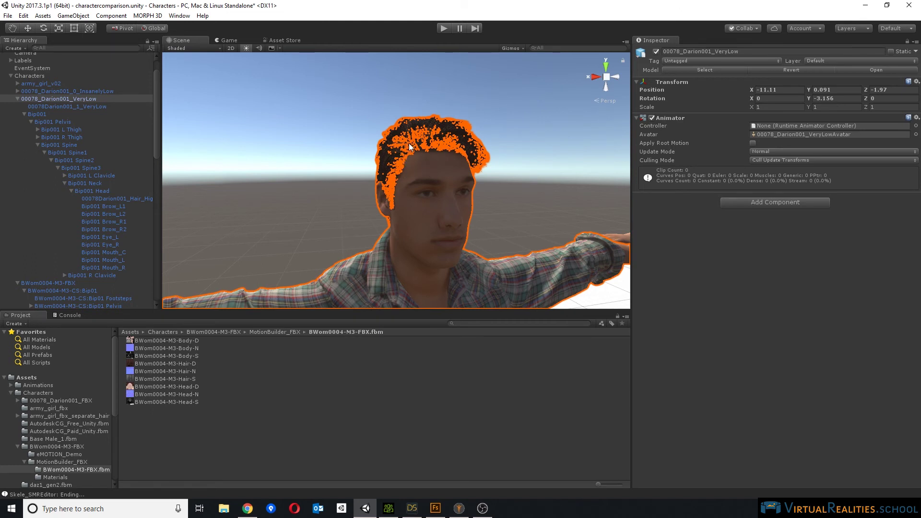
{"action": "left_click", "coordinate": [333, 136]}
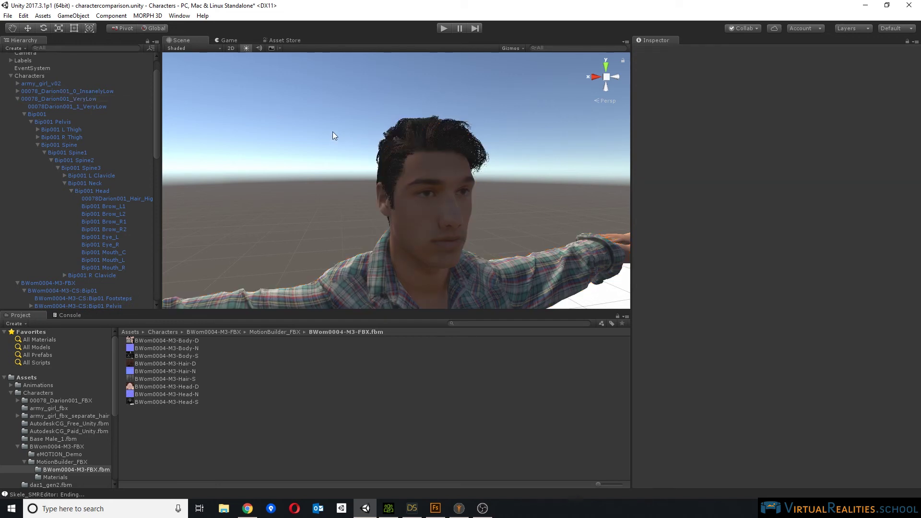
View the character's upper body from the front, select 00078_Darion001_VeryLow and collapse its Bip001 bone hierarchy.
{"action": "left_click_drag", "start_coordinate": [467, 153], "coordinate": [409, 115], "text": "alt"}
{"action": "middle_click_drag", "start_coordinate": [405, 159], "coordinate": [419, 105]}
{"action": "scroll", "coordinate": [386, 191], "scroll_direction": "down", "scroll_amount": 3}
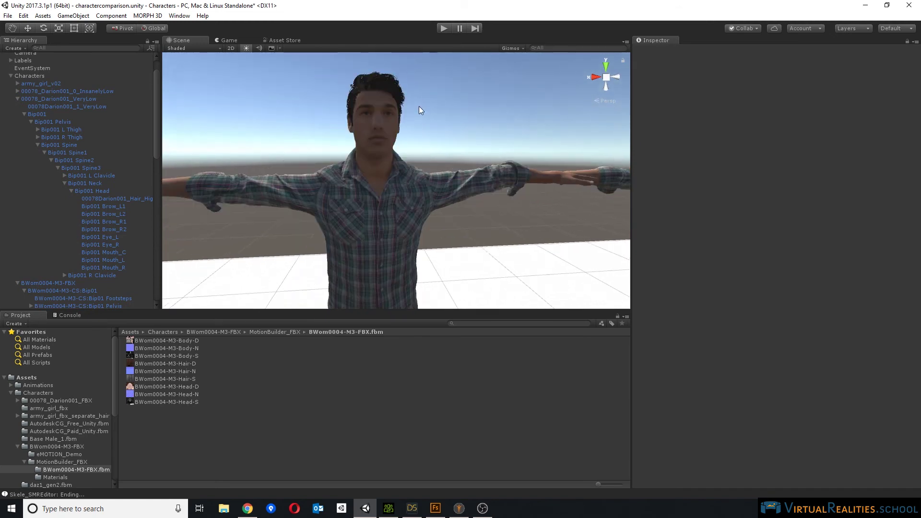
{"action": "left_click", "coordinate": [323, 192]}
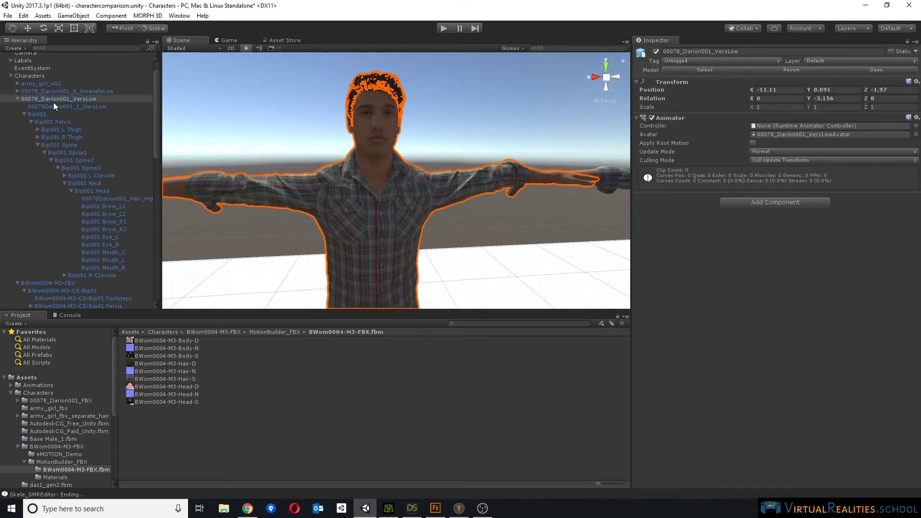
{"action": "left_click", "coordinate": [24, 114]}
Inspect the Darion character's shirt, rolled-up sleeve and hand up close.
{"action": "middle_click_drag", "start_coordinate": [471, 212], "coordinate": [454, 199]}
{"action": "left_click_drag", "start_coordinate": [453, 199], "coordinate": [483, 187], "text": "alt"}
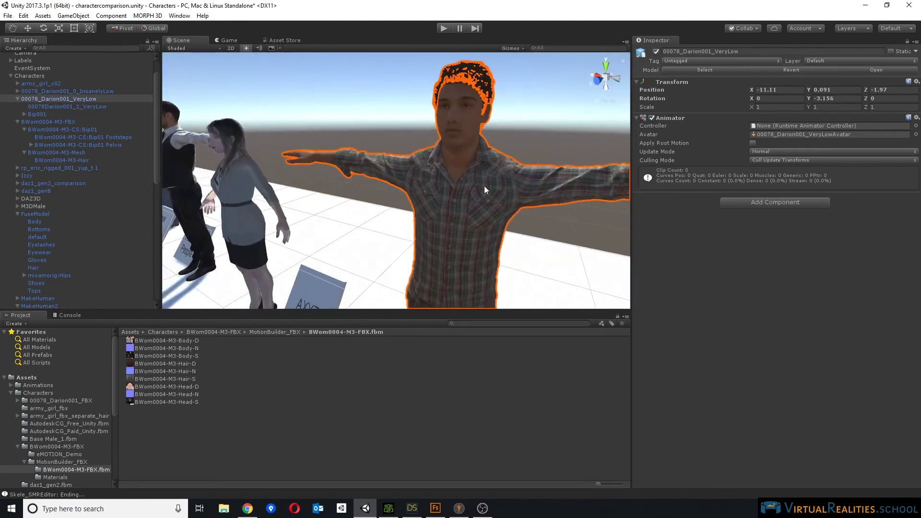
{"action": "middle_click_drag", "start_coordinate": [482, 186], "coordinate": [349, 184]}
{"action": "scroll", "coordinate": [349, 184], "scroll_direction": "up", "scroll_amount": 3}
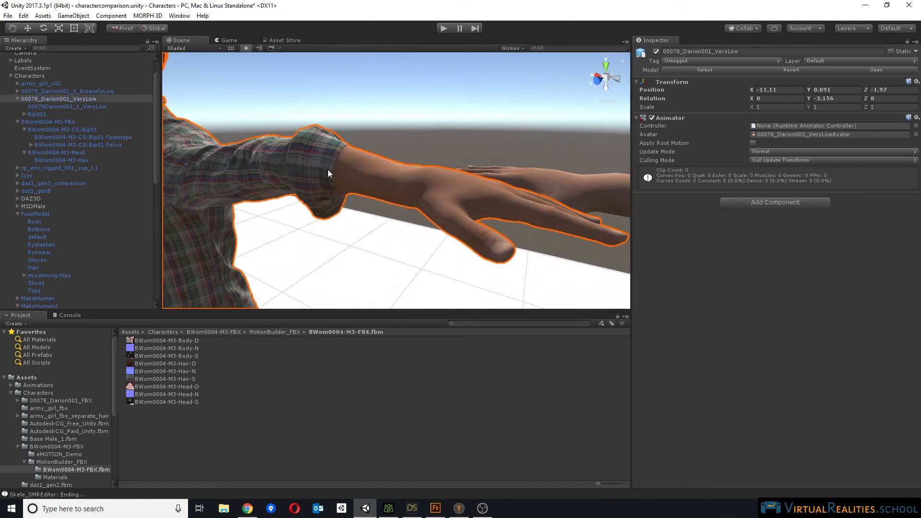
{"action": "left_click_drag", "start_coordinate": [261, 162], "coordinate": [304, 173], "text": "alt"}
{"action": "scroll", "coordinate": [422, 144], "scroll_direction": "up", "scroll_amount": 3}
{"action": "scroll", "coordinate": [423, 135], "scroll_direction": "down", "scroll_amount": 5}
Select the rp_eric_rigged_001_yup_t character for comparison, then reselect and frame 00078_Darion001_VeryLow.
{"action": "left_click", "coordinate": [294, 186]}
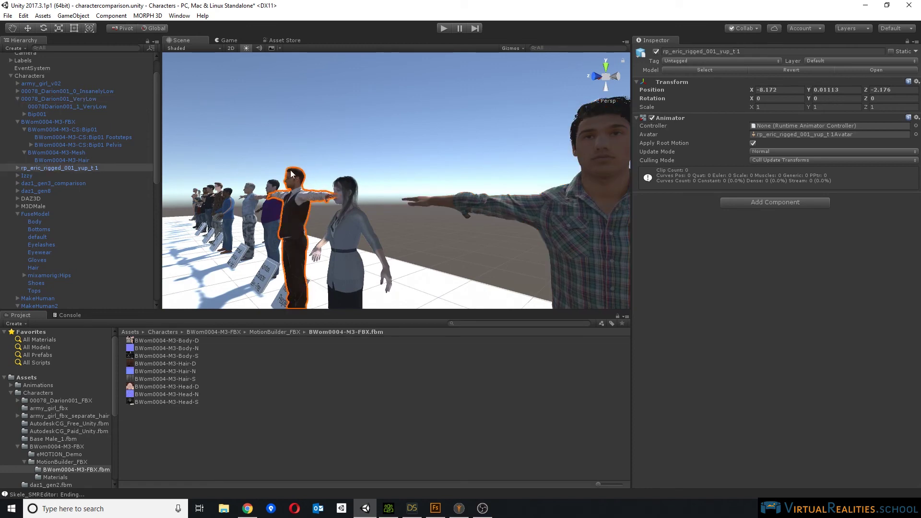
{"action": "left_click_drag", "start_coordinate": [445, 135], "coordinate": [509, 143], "text": "alt"}
{"action": "left_click", "coordinate": [495, 157]}
{"action": "key", "text": "f"}
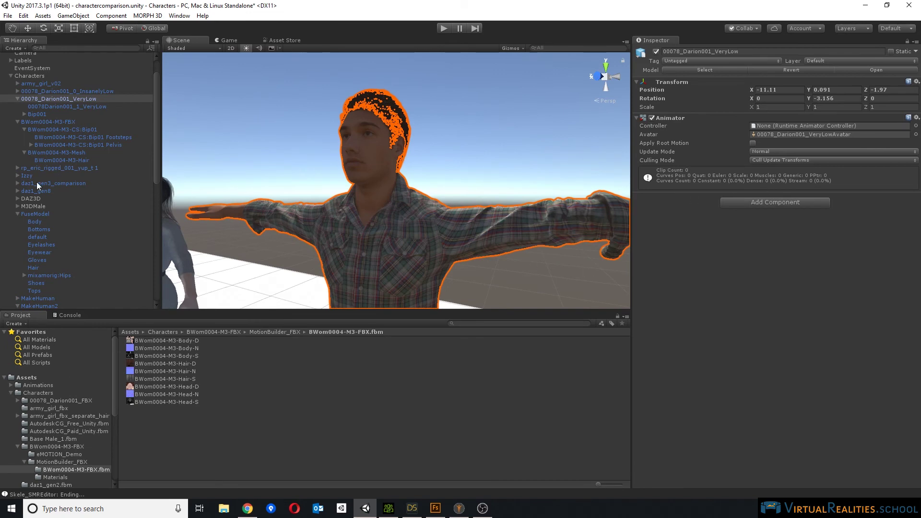
Start skeleton editing on the 00078Darion001_1_VeryLow mesh and view its full bone structure.
{"action": "left_click", "coordinate": [50, 106]}
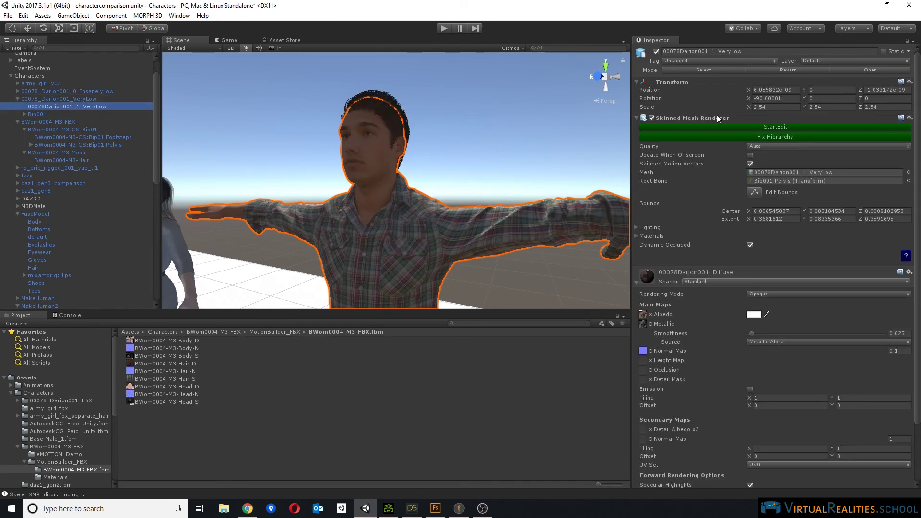
{"action": "left_click", "coordinate": [780, 127]}
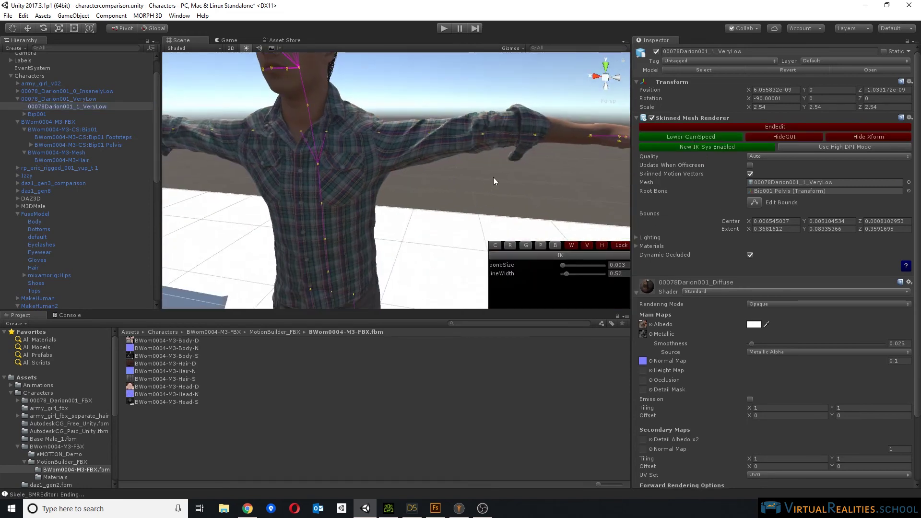
{"action": "scroll", "coordinate": [491, 183], "scroll_direction": "down", "scroll_amount": 6}
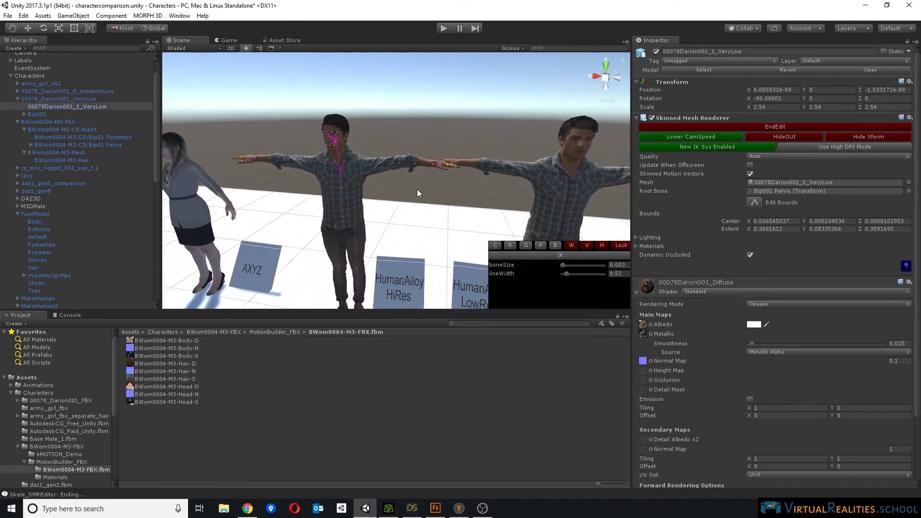
{"action": "scroll", "coordinate": [416, 180], "scroll_direction": "up", "scroll_amount": 5}
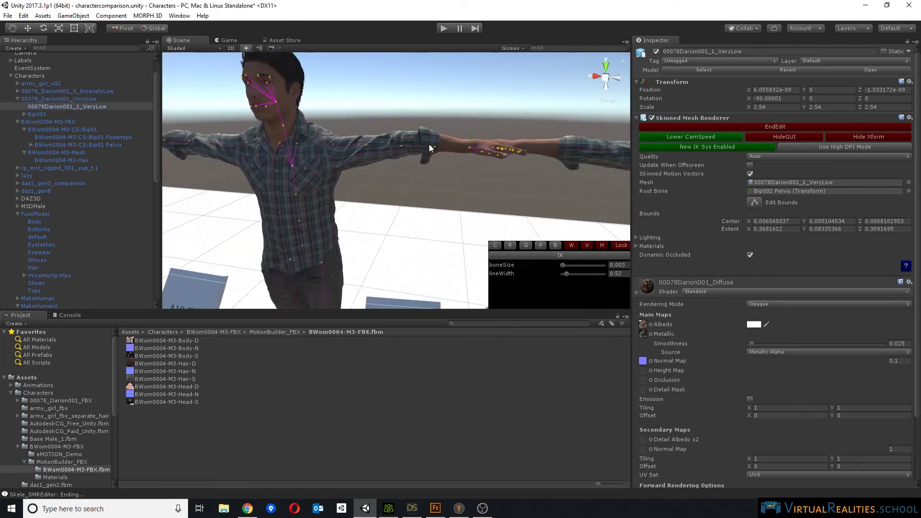
Test rotating the left forearm twist and left upper-arm twist bones, then end the skeleton edit.
{"action": "left_click", "coordinate": [400, 149]}
{"action": "mouse_move", "coordinate": [424, 116]}
{"action": "left_mouse_down"}
{"action": "mouse_move", "coordinate": [432, 134]}
{"action": "mouse_move", "coordinate": [424, 103]}
{"action": "mouse_move", "coordinate": [427, 129]}
{"action": "left_mouse_up"}
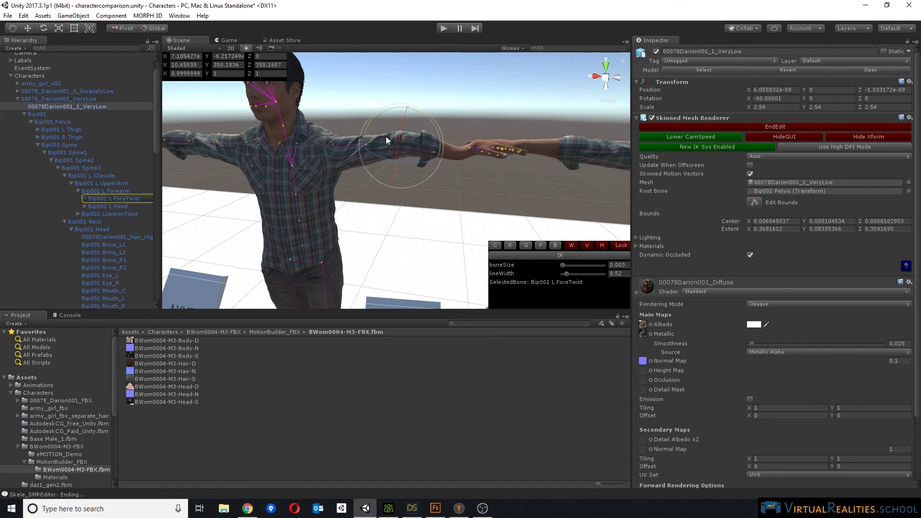
{"action": "left_click", "coordinate": [331, 145]}
{"action": "left_click_drag", "start_coordinate": [360, 117], "coordinate": [318, 140]}
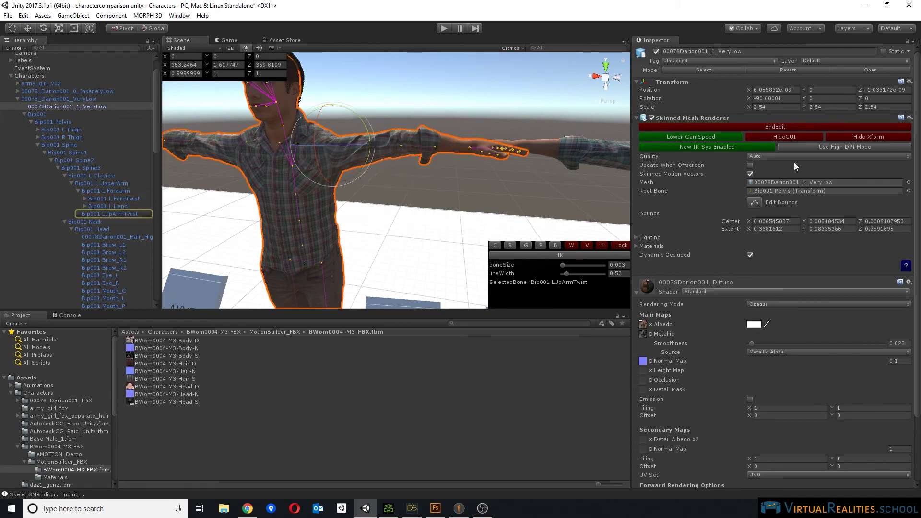
{"action": "left_click", "coordinate": [794, 126]}
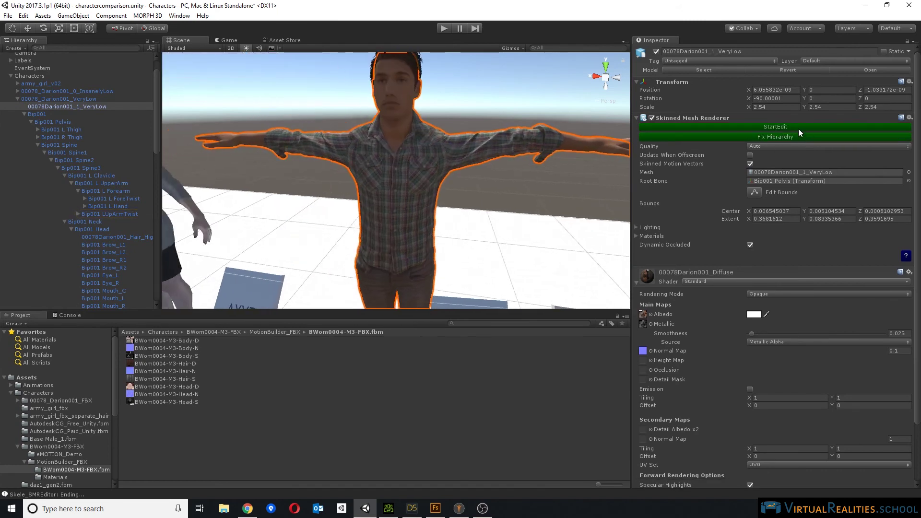
Restart skeleton editing on the same mesh and test the bones of the character's right arm.
{"action": "left_click", "coordinate": [798, 129]}
{"action": "left_click", "coordinate": [351, 143]}
{"action": "left_click_drag", "start_coordinate": [383, 123], "coordinate": [328, 135]}
{"action": "left_click", "coordinate": [320, 143]}
{"action": "left_click", "coordinate": [263, 137]}
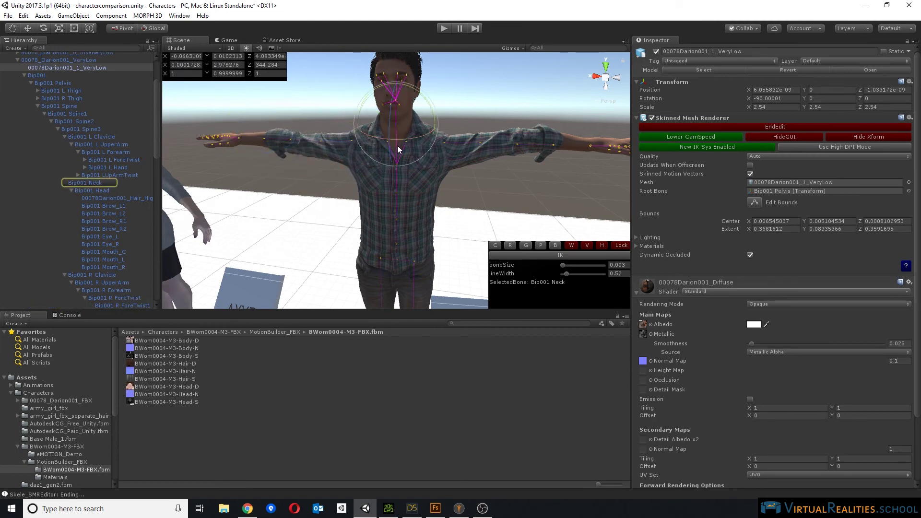
Select the Bip001 Spine1 bone and then the Bip001 Head bone to examine the spine and head rig.
{"action": "left_click", "coordinate": [397, 220]}
{"action": "left_click_drag", "start_coordinate": [390, 204], "coordinate": [336, 158]}
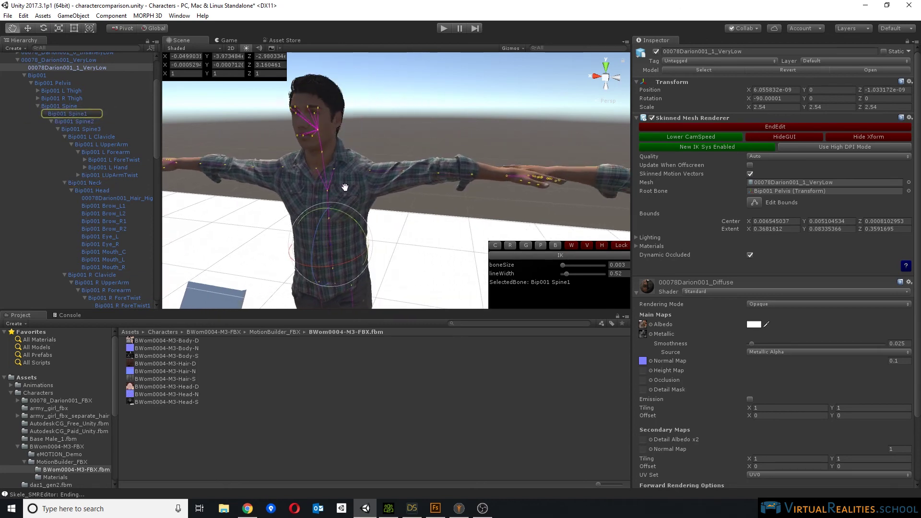
{"action": "left_click", "coordinate": [319, 130]}
{"action": "left_click", "coordinate": [318, 129]}
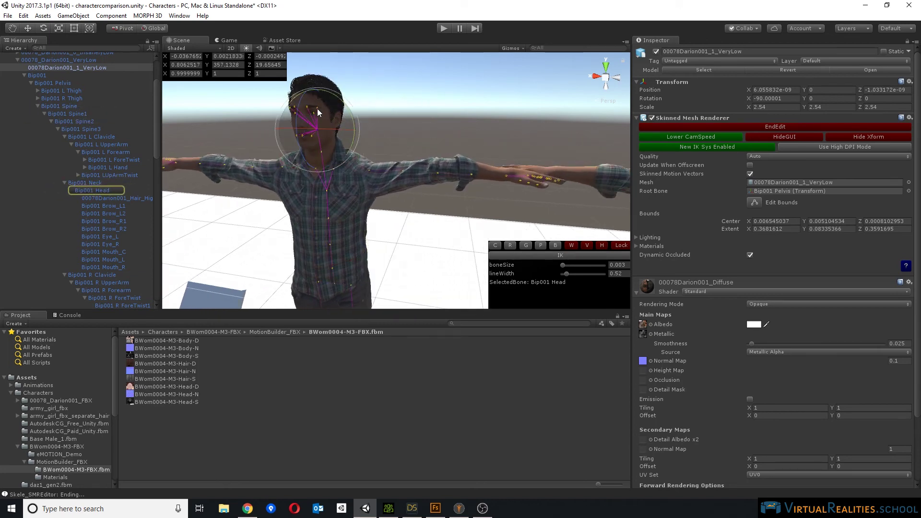
Rotate the Bip001 Head bone, then test the Bip001 Mouth_C and Bip001 Eye_R facial bones.
{"action": "mouse_move", "coordinate": [342, 145]}
{"action": "left_mouse_down"}
{"action": "mouse_move", "coordinate": [353, 128]}
{"action": "mouse_move", "coordinate": [333, 131]}
{"action": "left_mouse_up"}
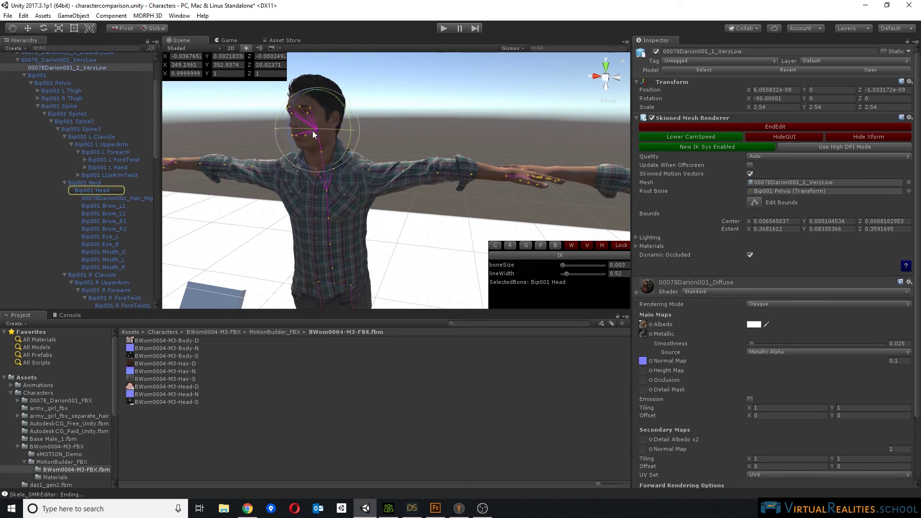
{"action": "left_click", "coordinate": [298, 135]}
{"action": "left_click_drag", "start_coordinate": [267, 124], "coordinate": [353, 136]}
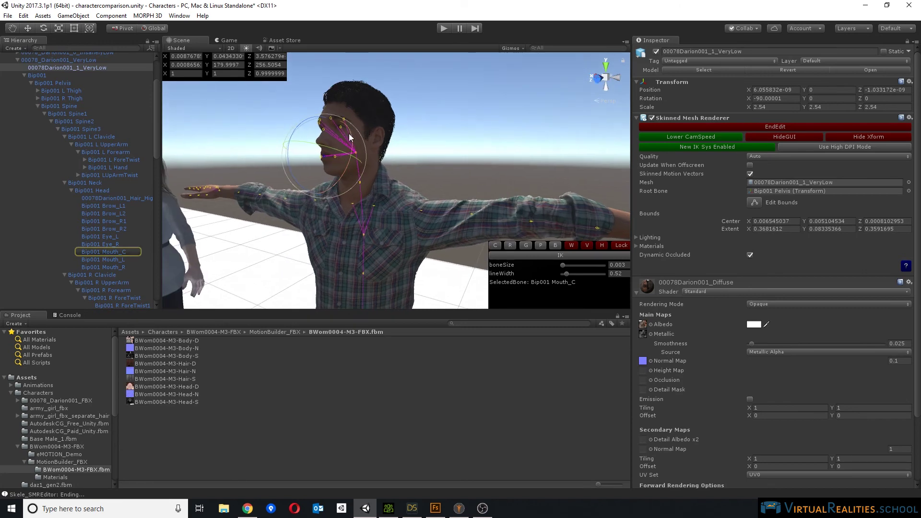
{"action": "left_click", "coordinate": [343, 128]}
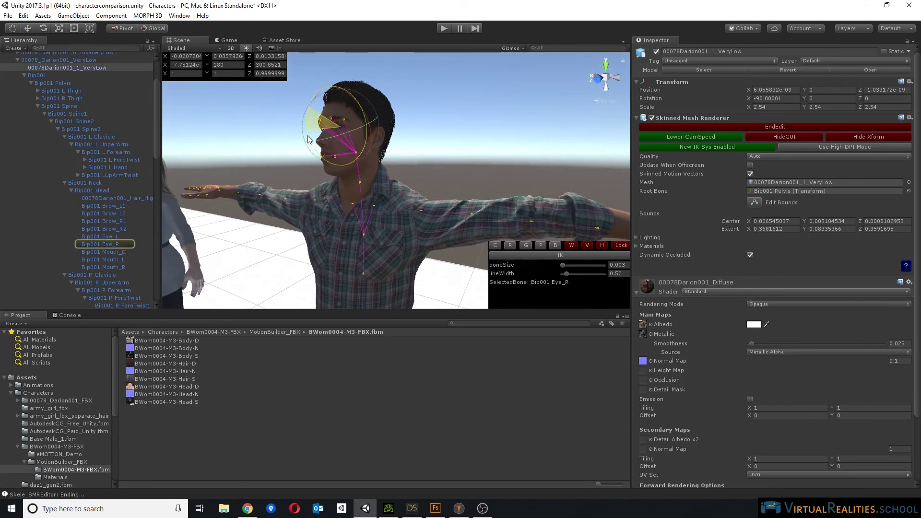
{"action": "left_click", "coordinate": [345, 120]}
{"action": "left_click_drag", "start_coordinate": [327, 101], "coordinate": [312, 100]}
{"action": "scroll", "coordinate": [403, 188], "scroll_direction": "down", "scroll_amount": 3}
Test rotating the Bip001 L Thigh bone to check how the hip deforms.
{"action": "left_click", "coordinate": [412, 195]}
{"action": "left_click_drag", "start_coordinate": [445, 204], "coordinate": [448, 177]}
{"action": "middle_click_drag", "start_coordinate": [449, 185], "coordinate": [407, 155]}
{"action": "left_click", "coordinate": [404, 177]}
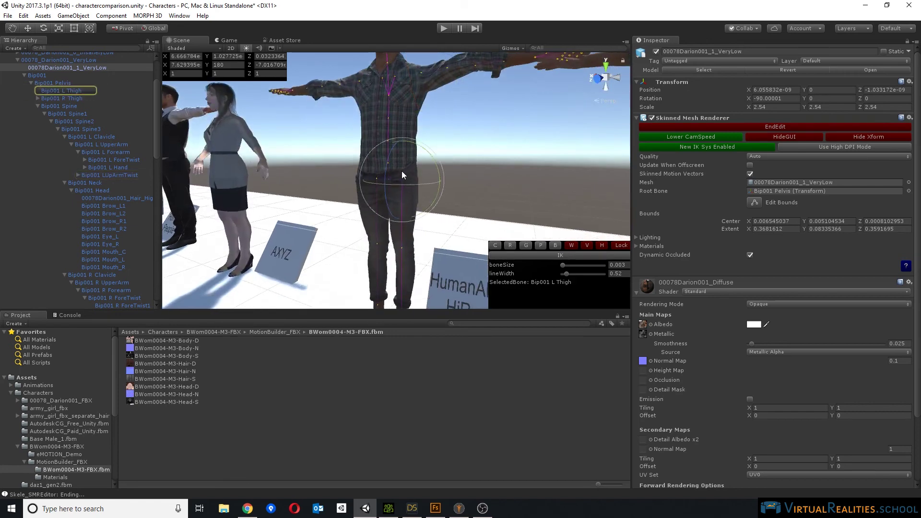
{"action": "mouse_move", "coordinate": [402, 170]}
{"action": "left_mouse_down"}
{"action": "mouse_move", "coordinate": [404, 141]}
{"action": "mouse_move", "coordinate": [401, 161]}
{"action": "left_mouse_up"}
Select the Bip001 Spine1 bone and test a slight twist of the character's torso.
{"action": "middle_click_drag", "start_coordinate": [475, 137], "coordinate": [451, 211]}
{"action": "left_click", "coordinate": [374, 199]}
{"action": "left_click", "coordinate": [373, 219]}
{"action": "mouse_move", "coordinate": [394, 223]}
{"action": "left_mouse_down"}
{"action": "mouse_move", "coordinate": [326, 226]}
{"action": "mouse_move", "coordinate": [433, 224]}
{"action": "mouse_move", "coordinate": [384, 223]}
{"action": "mouse_move", "coordinate": [396, 223]}
{"action": "left_mouse_up"}
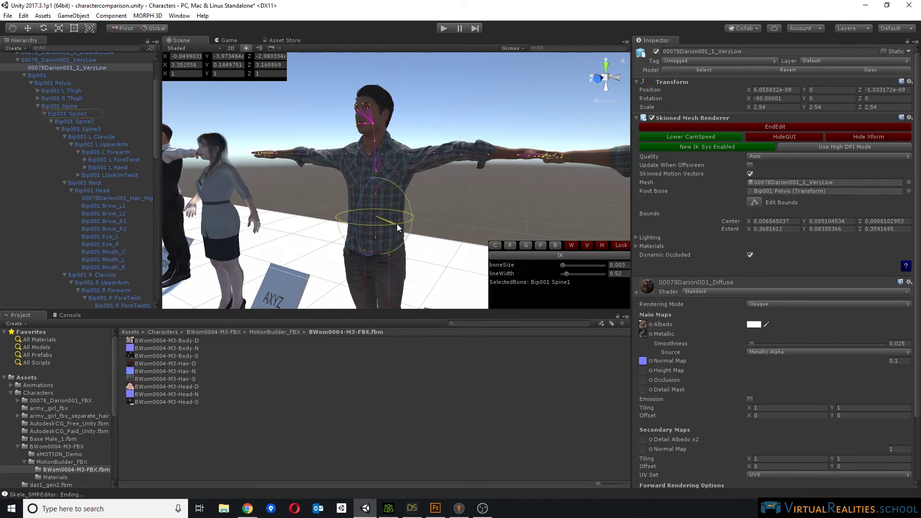
End the skeleton edit on the 00078Darion001_1_VeryLow mesh and collapse its Bip001 bone hierarchy.
{"action": "scroll", "coordinate": [445, 182], "scroll_direction": "down", "scroll_amount": 5}
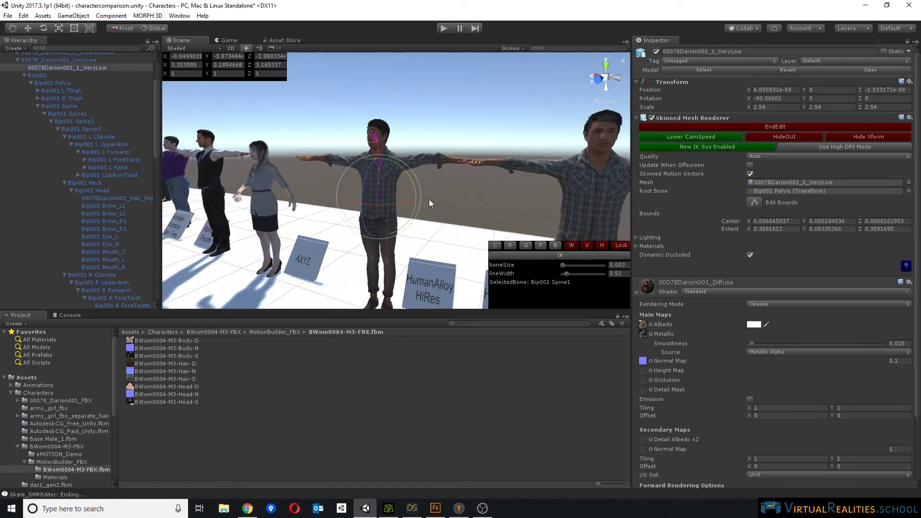
{"action": "right_click_drag", "start_coordinate": [429, 199], "coordinate": [454, 189]}
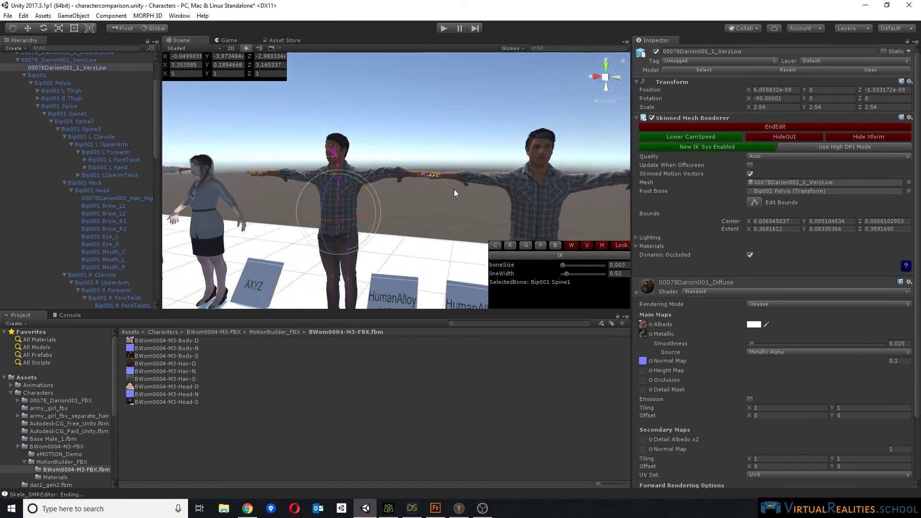
{"action": "left_click", "coordinate": [763, 125]}
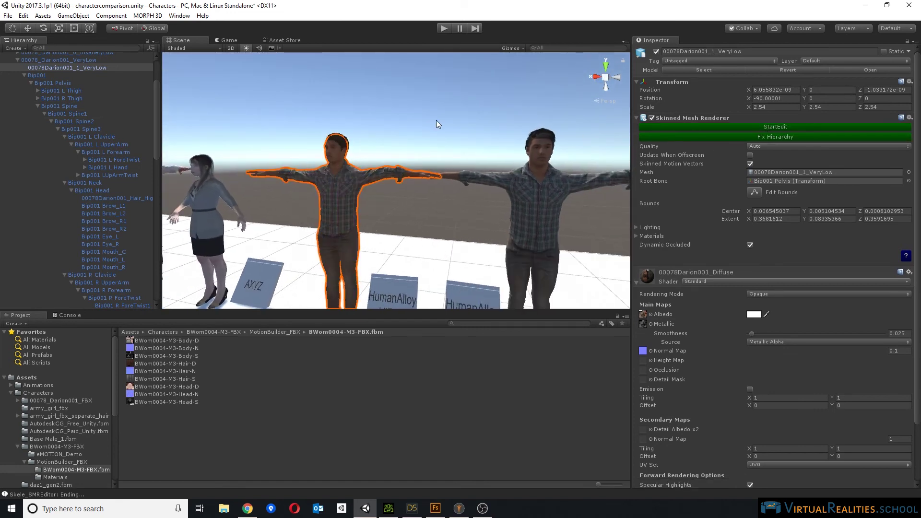
{"action": "middle_click_drag", "start_coordinate": [436, 125], "coordinate": [459, 140]}
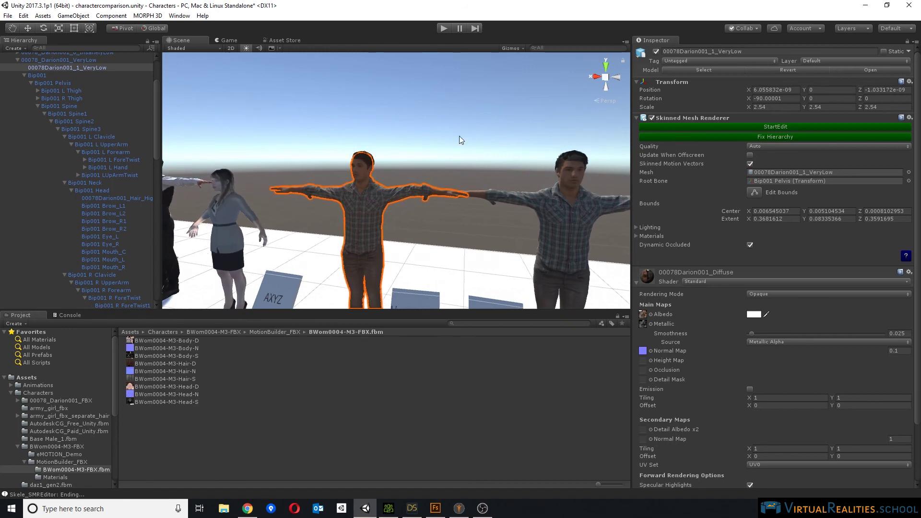
{"action": "left_click", "coordinate": [24, 76]}
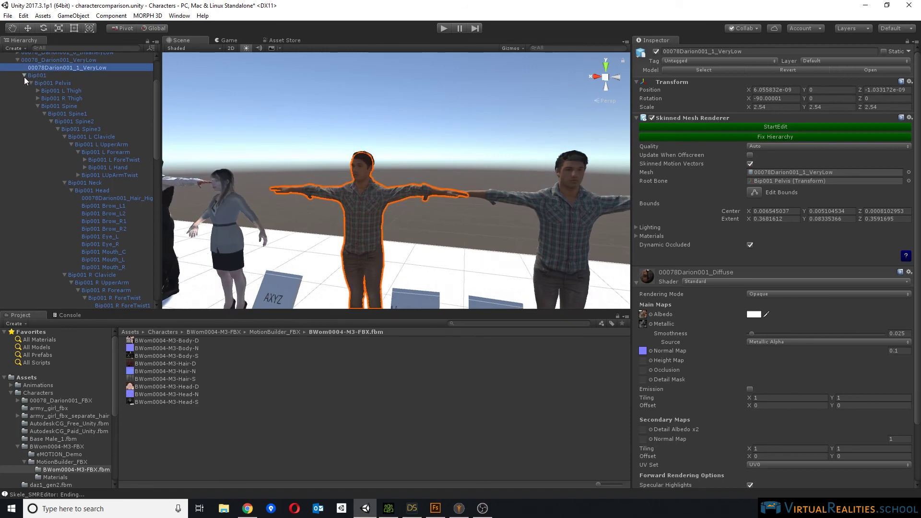
Select the 00078_Darion001_0_InsanelyLow character and view it beside the CGTrader alpenwolf character.
{"action": "middle_click_drag", "start_coordinate": [442, 175], "coordinate": [380, 184]}
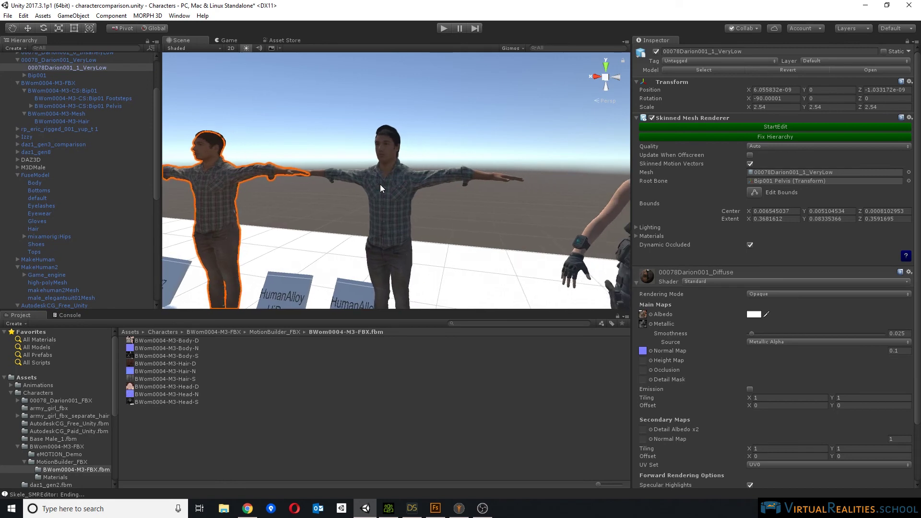
{"action": "left_click", "coordinate": [380, 184]}
{"action": "scroll", "coordinate": [384, 181], "scroll_direction": "down", "scroll_amount": 6}
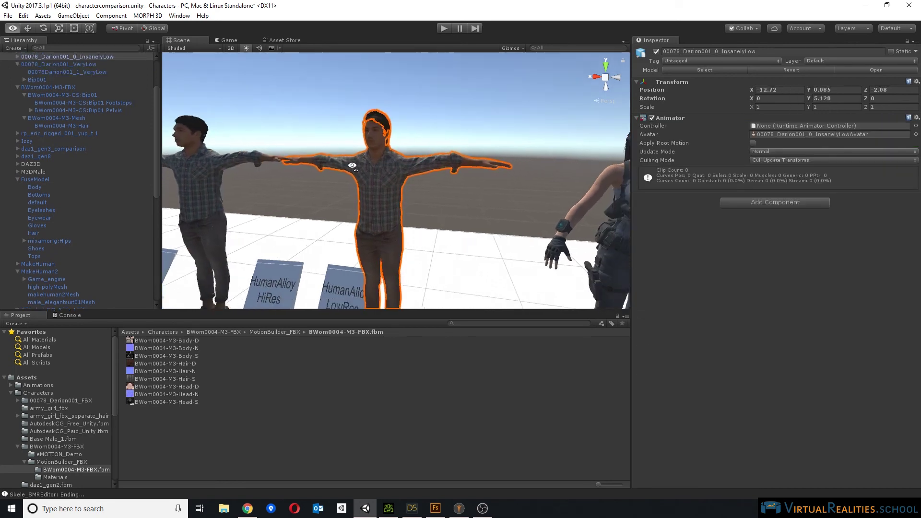
{"action": "scroll", "coordinate": [399, 180], "scroll_direction": "down", "scroll_amount": 2}
{"action": "right_click_drag", "start_coordinate": [405, 180], "coordinate": [484, 113]}
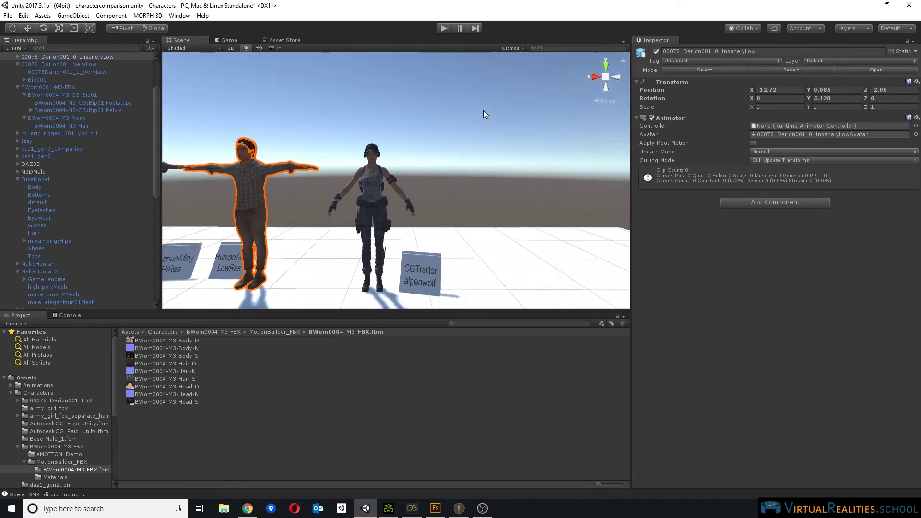
Collapse the 00078_Darion001_VeryLow, BWom0004-M3-FBX, FuseModel and MakeHuman2 objects in the scene hierarchy.
{"action": "left_click", "coordinate": [18, 65]}
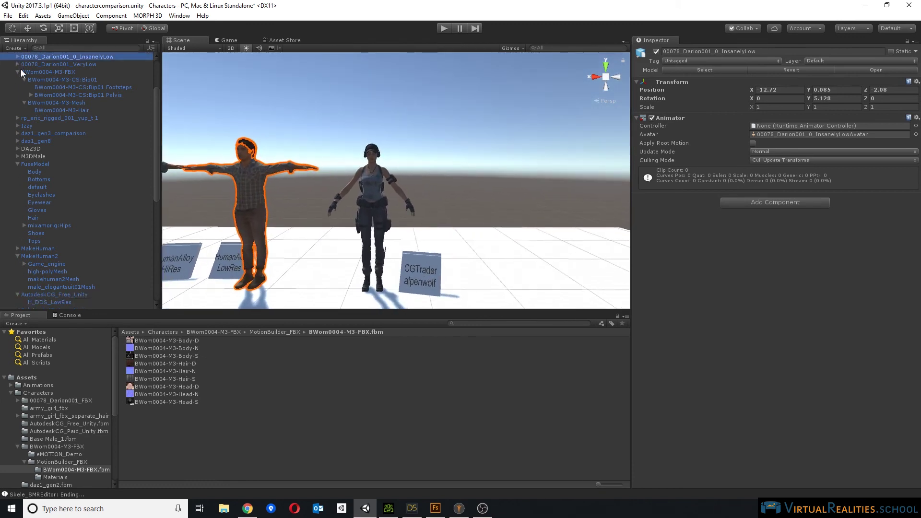
{"action": "left_click", "coordinate": [17, 72]}
{"action": "left_click", "coordinate": [18, 126]}
{"action": "left_click", "coordinate": [18, 141]}
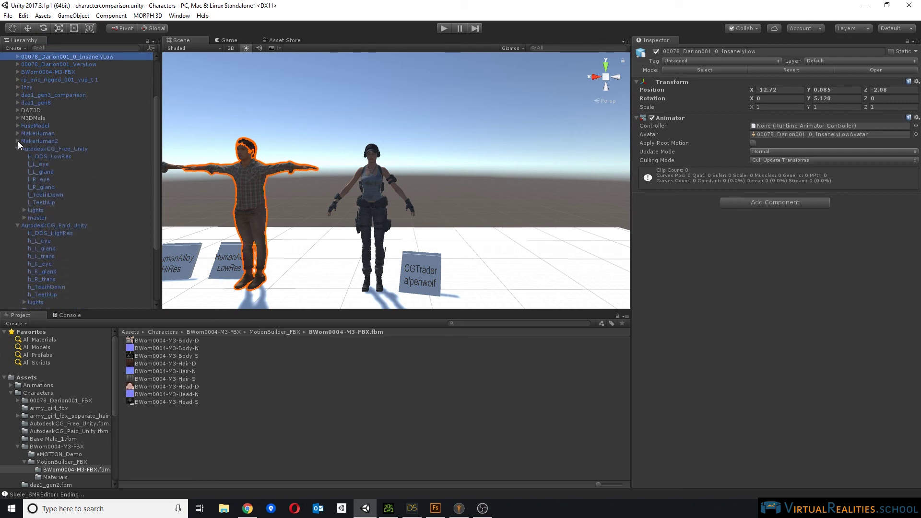
Switch to Chrome and look over the CGTrader alpenwolf page and TurboSquid's rigged people FBX models.
{"action": "left_click", "coordinate": [247, 509]}
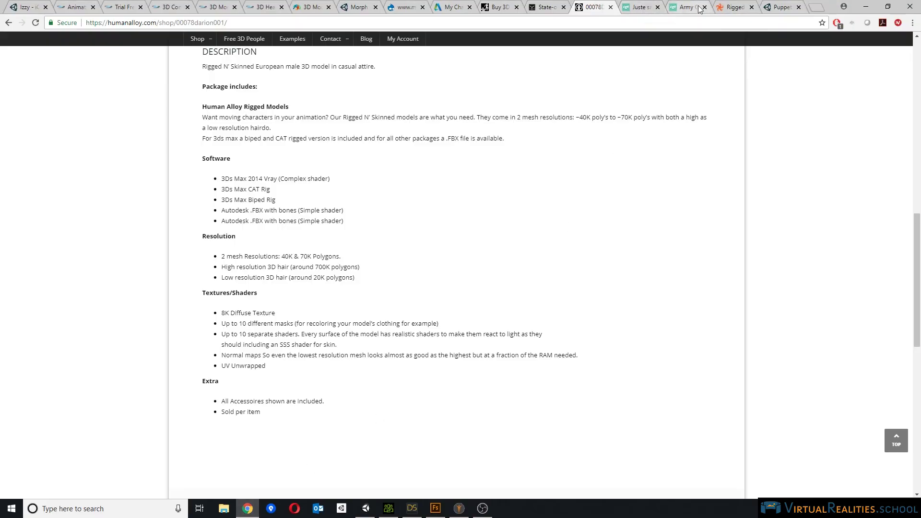
{"action": "left_click", "coordinate": [643, 7]}
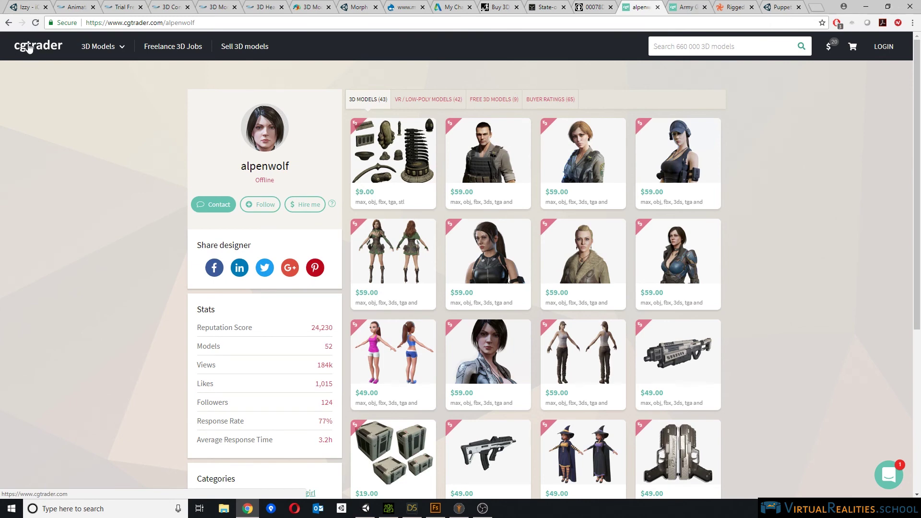
{"action": "key", "text": "ctrl+Tab"}
{"action": "key", "text": "ctrl+Tab"}
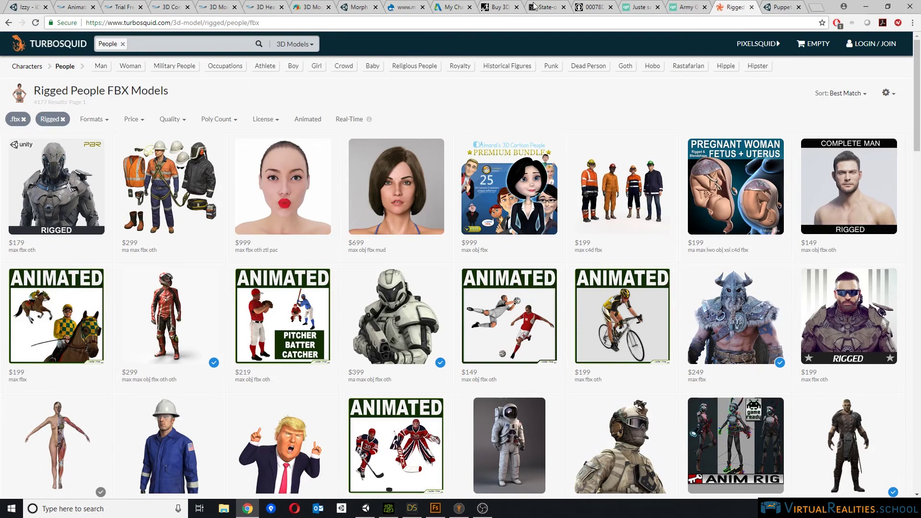
{"action": "left_click", "coordinate": [657, 5]}
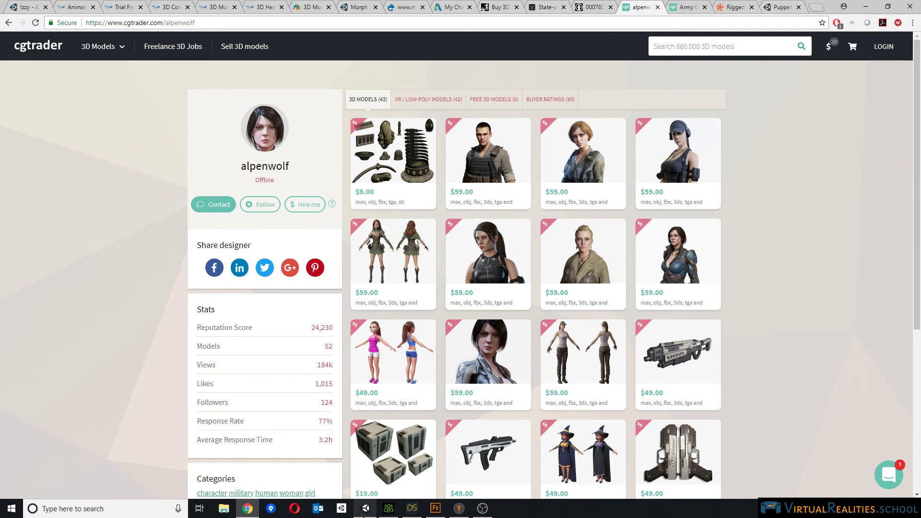
Check the Unity scene briefly, return to alpenwolf's CGTrader page in Chrome and preview the Army Girl 02 model.
{"action": "left_click", "coordinate": [370, 439]}
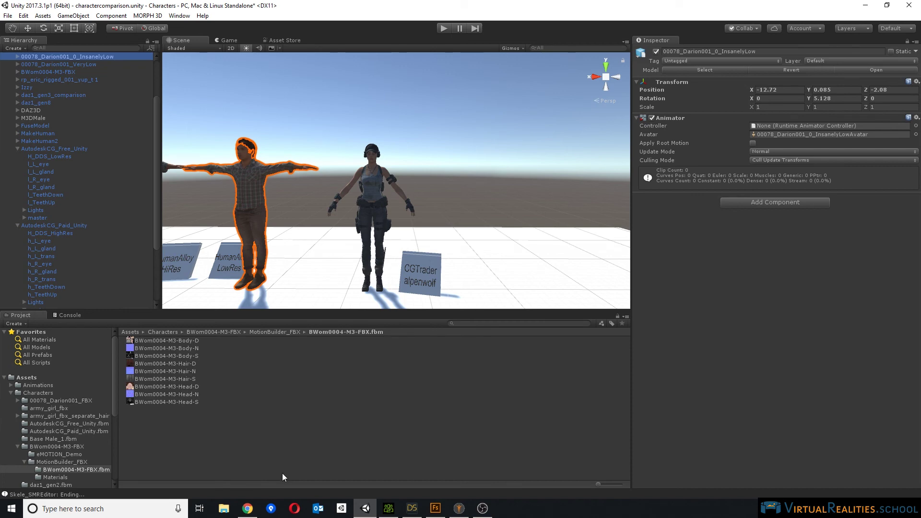
{"action": "left_click", "coordinate": [238, 514]}
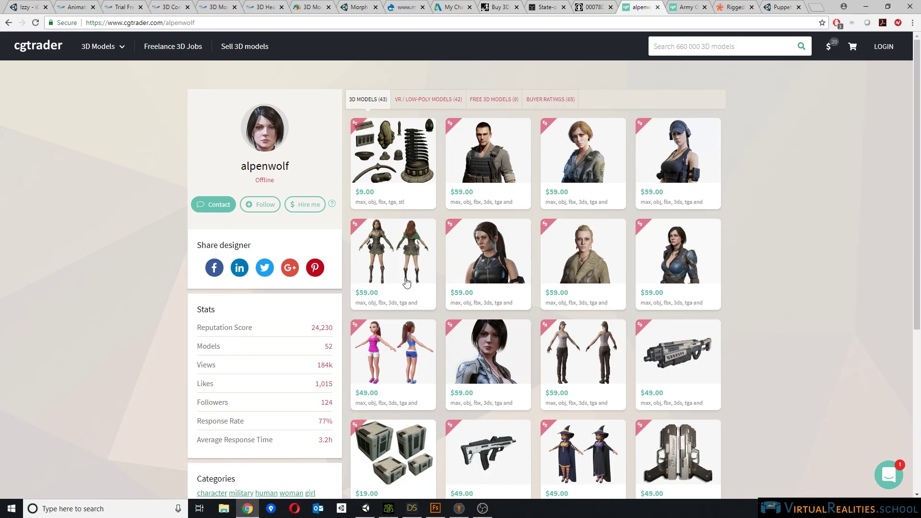
{"action": "scroll", "coordinate": [486, 254], "scroll_direction": "down", "scroll_amount": 5}
{"action": "scroll", "coordinate": [486, 255], "scroll_direction": "up", "scroll_amount": 4}
{"action": "scroll", "coordinate": [486, 254], "scroll_direction": "up", "scroll_amount": 1}
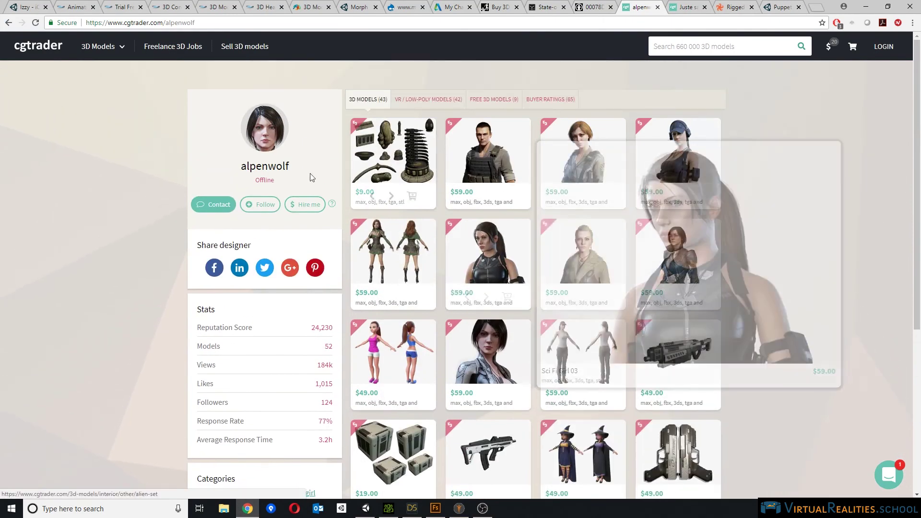
{"action": "left_click", "coordinate": [695, 202]}
{"action": "mouse_move", "coordinate": [692, 168]}
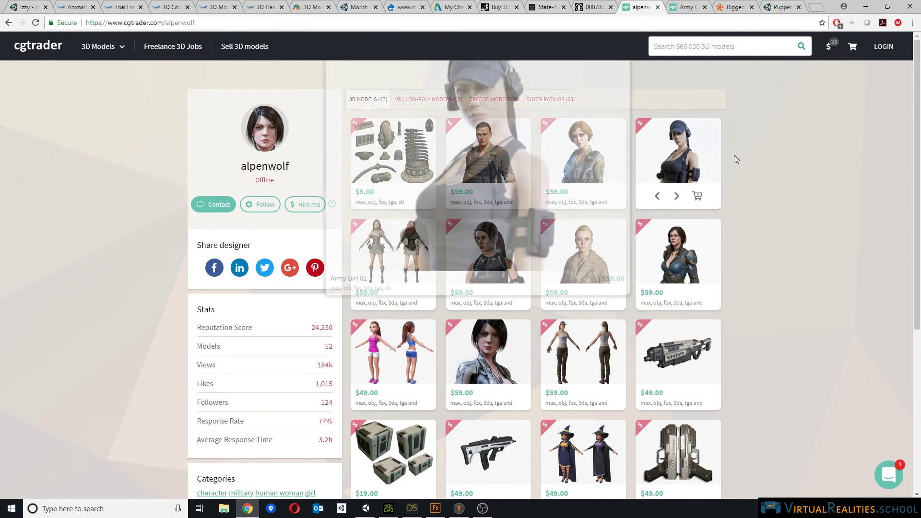
{"action": "mouse_move", "coordinate": [608, 267]}
Browse alpenwolf's full model listing, previewing characters such as Sci Fi Suit Military Ghost, Viking Woman and Warrior Girl.
{"action": "scroll", "coordinate": [608, 266], "scroll_direction": "down", "scroll_amount": 3}
{"action": "scroll", "coordinate": [747, 268], "scroll_direction": "up", "scroll_amount": 4}
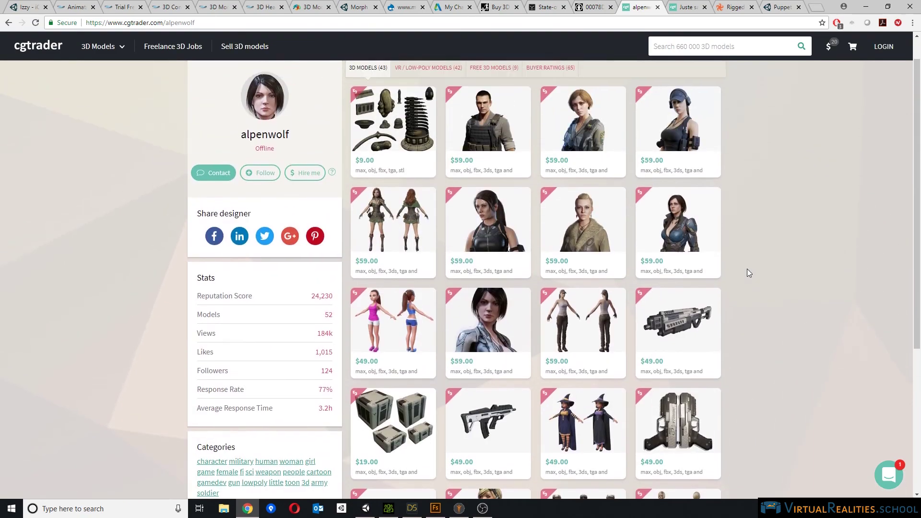
{"action": "scroll", "coordinate": [747, 269], "scroll_direction": "down", "scroll_amount": 4}
{"action": "scroll", "coordinate": [747, 269], "scroll_direction": "up", "scroll_amount": 3}
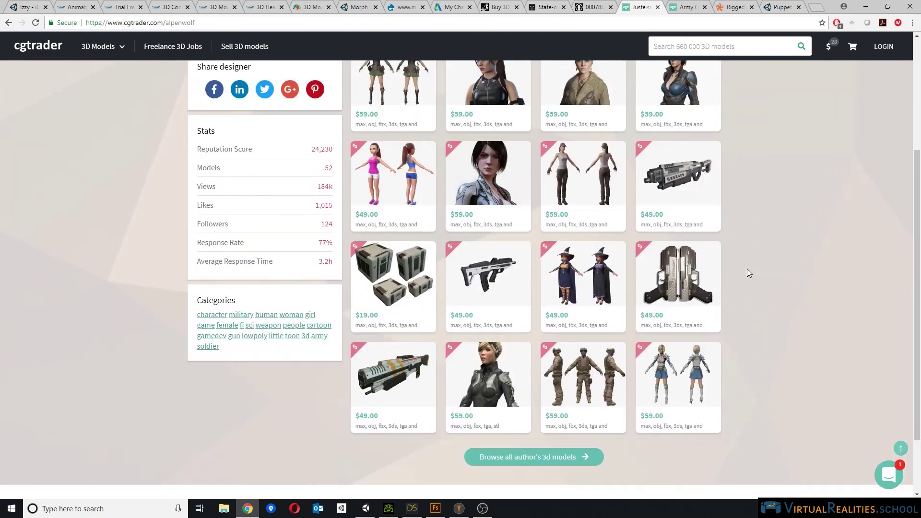
{"action": "scroll", "coordinate": [515, 304], "scroll_direction": "down", "scroll_amount": 3}
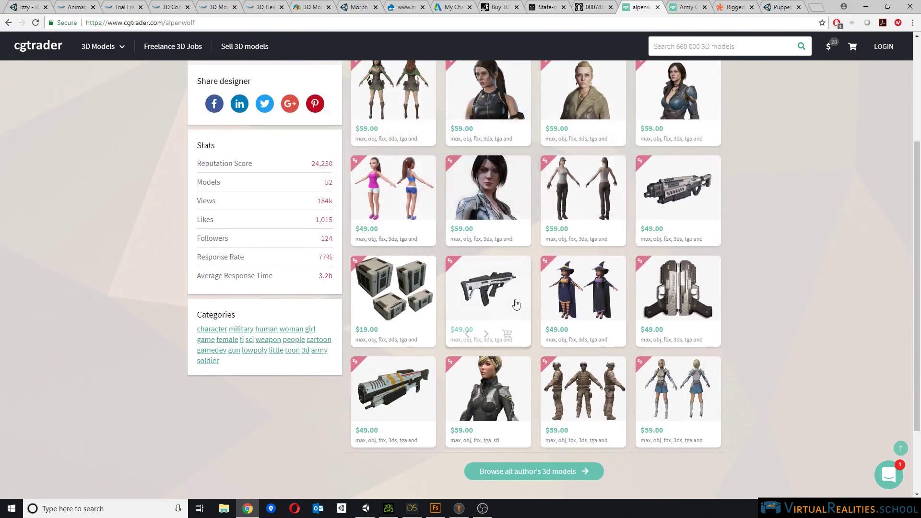
{"action": "scroll", "coordinate": [480, 297], "scroll_direction": "down", "scroll_amount": 2}
{"action": "scroll", "coordinate": [516, 288], "scroll_direction": "up", "scroll_amount": 4}
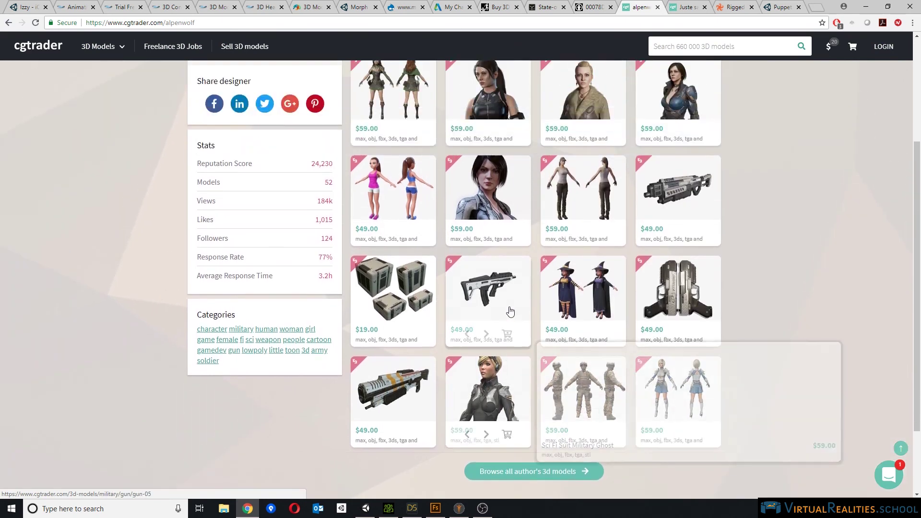
{"action": "scroll", "coordinate": [516, 287], "scroll_direction": "up", "scroll_amount": 1}
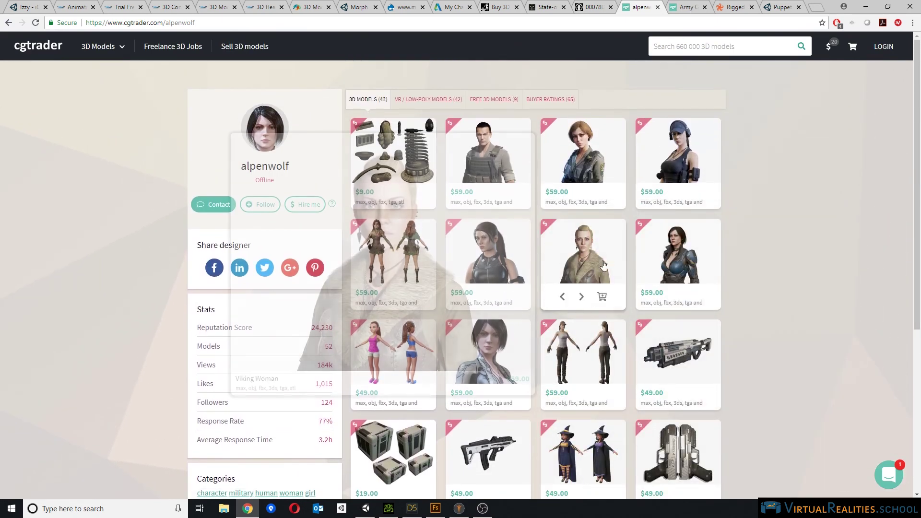
{"action": "scroll", "coordinate": [548, 369], "scroll_direction": "down", "scroll_amount": 2}
{"action": "scroll", "coordinate": [548, 369], "scroll_direction": "down", "scroll_amount": 2}
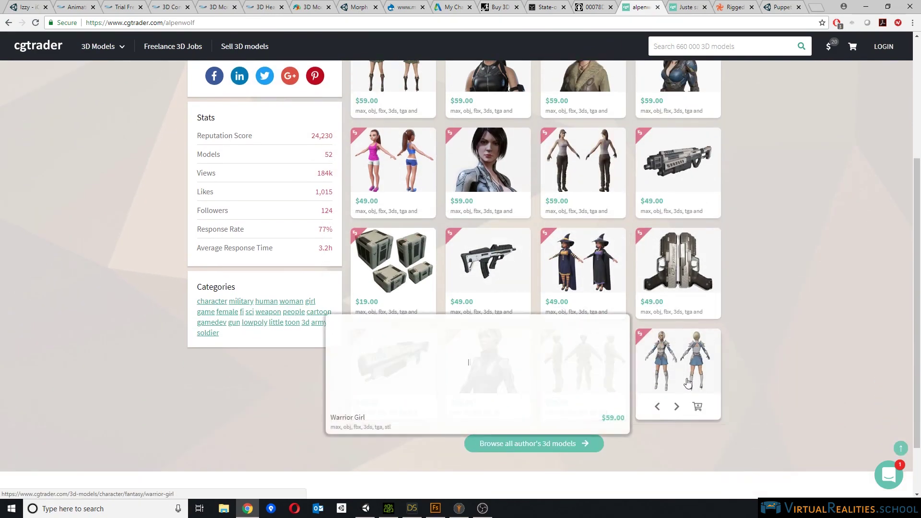
{"action": "scroll", "coordinate": [778, 359], "scroll_direction": "up", "scroll_amount": 4}
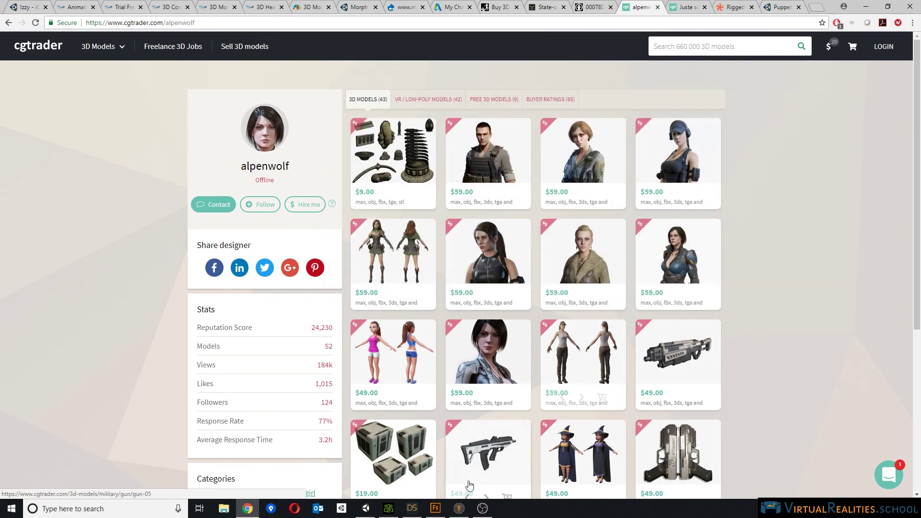
Switch to Unity, frame the army_girl_v02 character and expand it to inspect the Girl mesh's materials.
{"action": "left_click", "coordinate": [365, 509]}
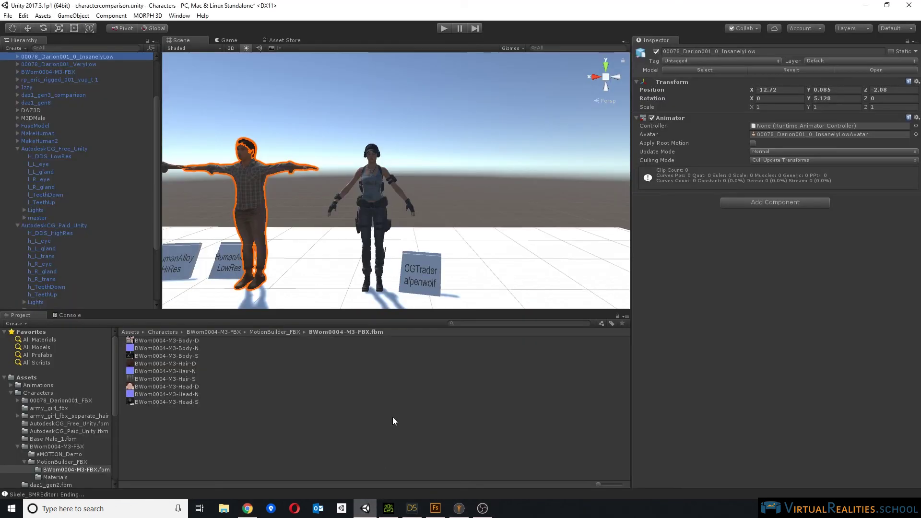
{"action": "left_click", "coordinate": [367, 164]}
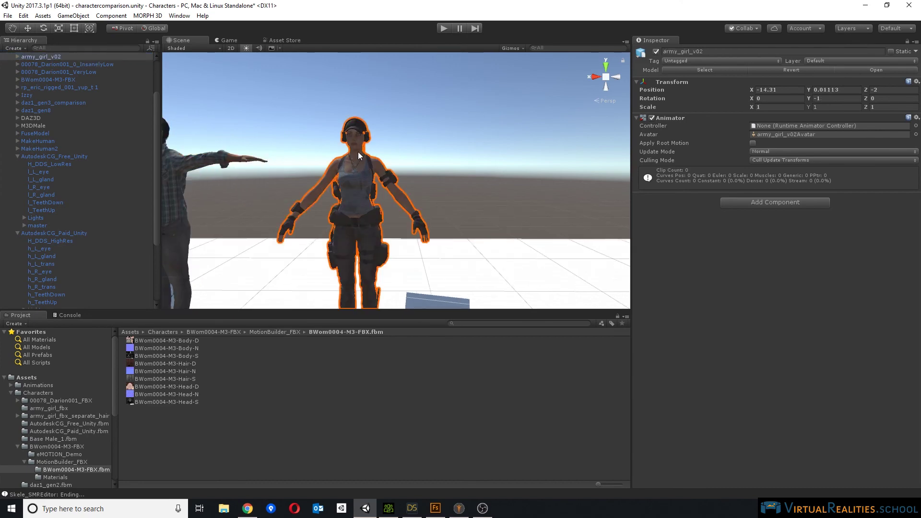
{"action": "key", "text": "f"}
{"action": "left_click", "coordinate": [17, 56]}
{"action": "left_click", "coordinate": [38, 72]}
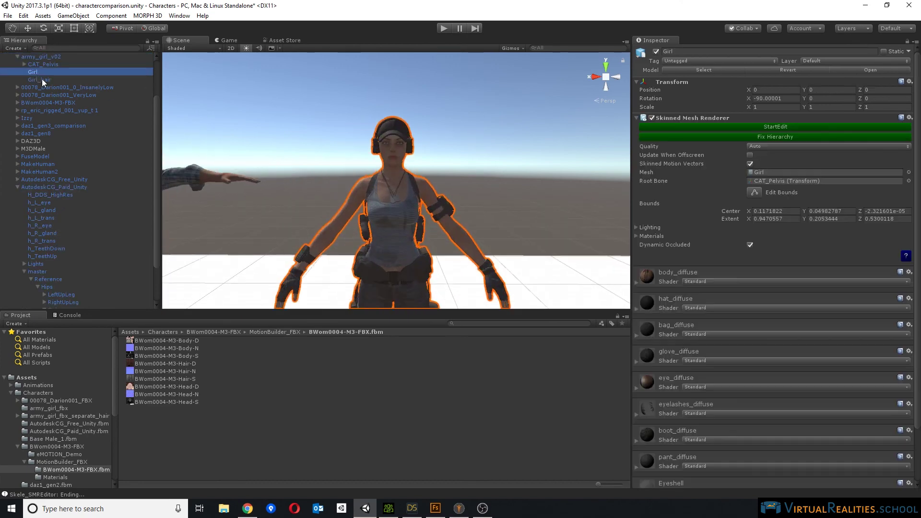
Frame the separate Girl_hair mesh to examine the head up close, then reselect the Girl mesh.
{"action": "left_click", "coordinate": [44, 80]}
{"action": "key", "text": "f"}
{"action": "left_click_drag", "start_coordinate": [531, 150], "coordinate": [450, 169], "text": "alt"}
{"action": "scroll", "coordinate": [450, 169], "scroll_direction": "up", "scroll_amount": 2}
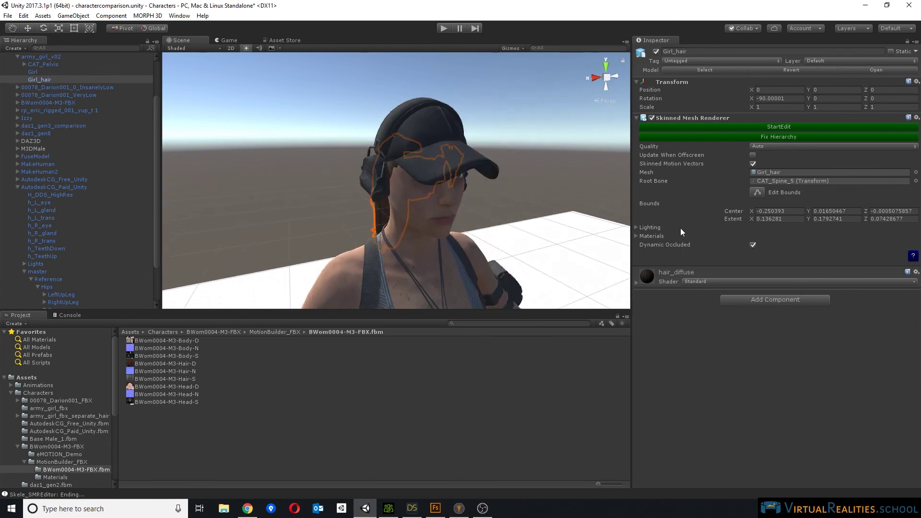
{"action": "left_click", "coordinate": [38, 73]}
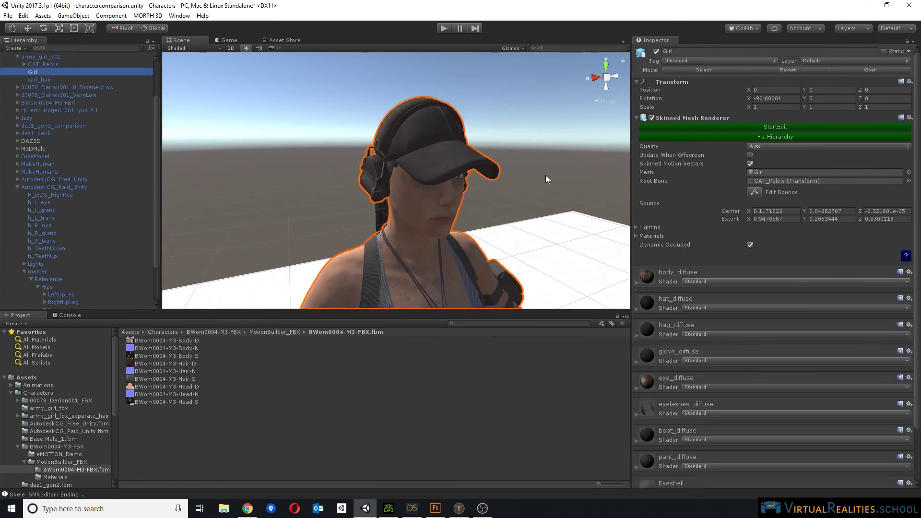
Review the Girl mesh's material list and inspect the maps and settings of its body_diffuse material.
{"action": "scroll", "coordinate": [699, 331], "scroll_direction": "down", "scroll_amount": 3}
{"action": "scroll", "coordinate": [439, 184], "scroll_direction": "down", "scroll_amount": 8}
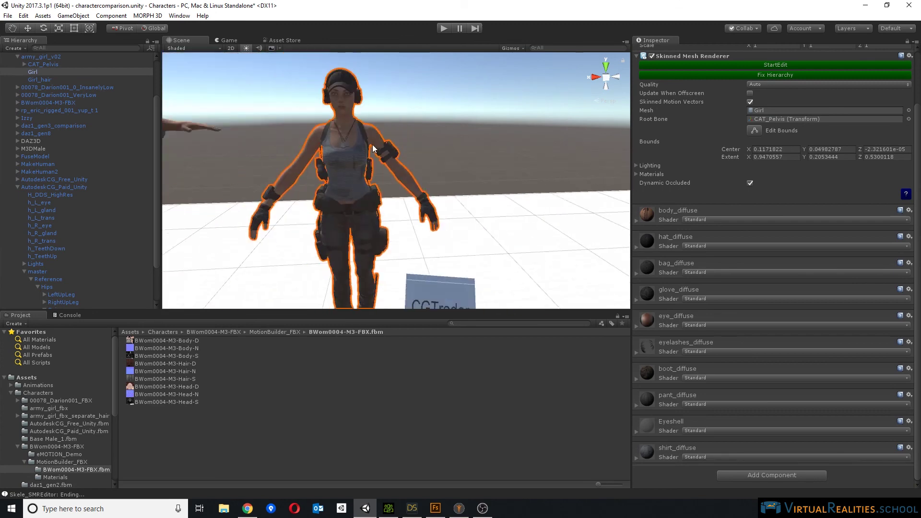
{"action": "mouse_move", "coordinate": [392, 186]}
{"action": "left_mouse_down", "text": "alt"}
{"action": "mouse_move", "coordinate": [387, 207]}
{"action": "mouse_move", "coordinate": [389, 183]}
{"action": "left_mouse_up", "text": "alt"}
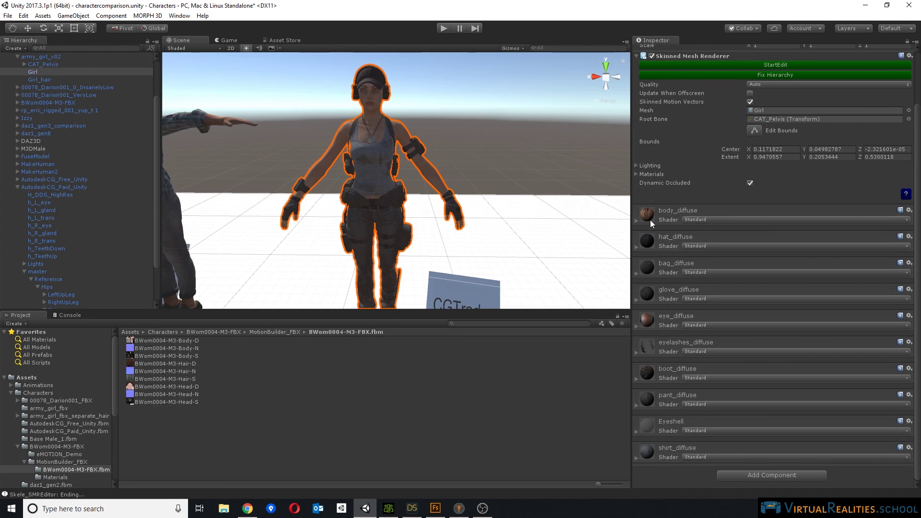
{"action": "left_click", "coordinate": [636, 222]}
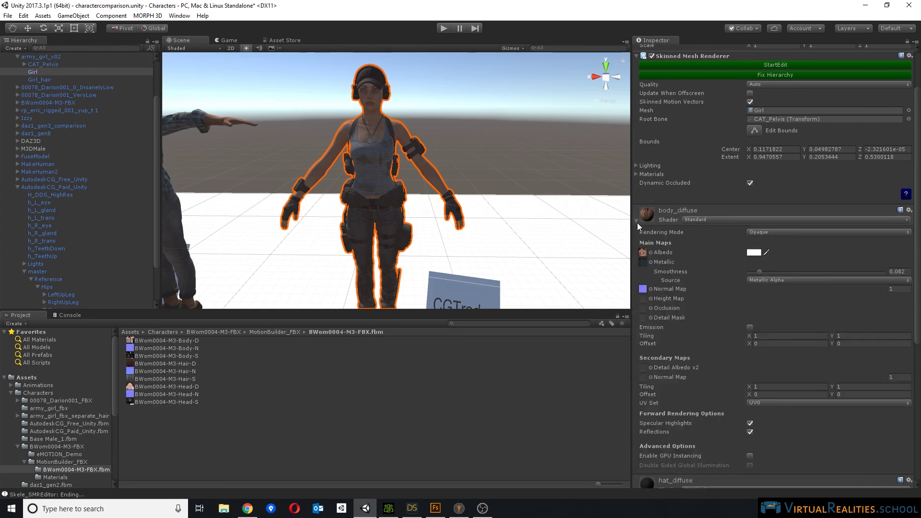
{"action": "left_click", "coordinate": [636, 221]}
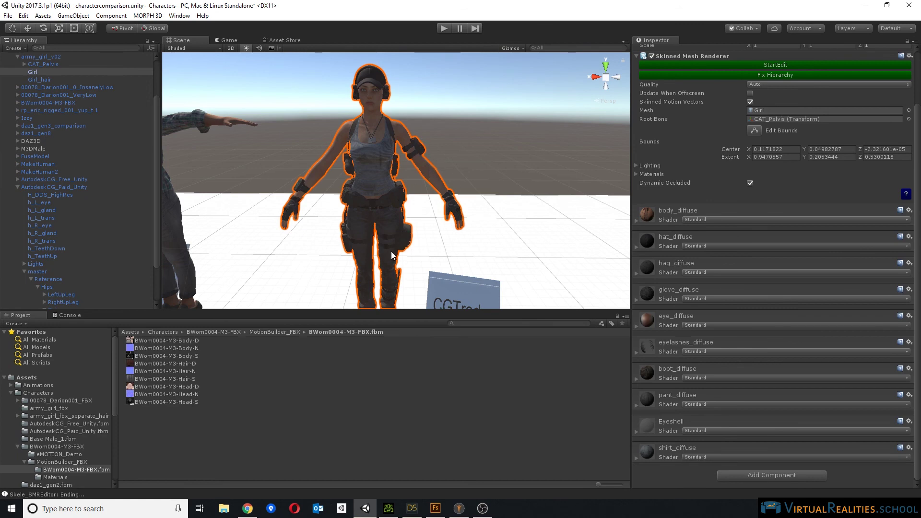
Examine the army girl's clothing and gear from boots to cap, up close and at full length.
{"action": "middle_click_drag", "start_coordinate": [400, 217], "coordinate": [387, 161]}
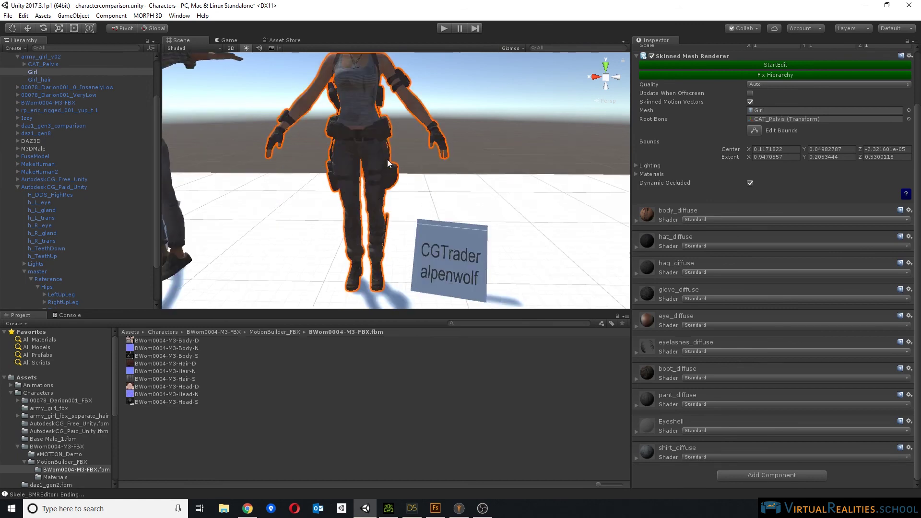
{"action": "middle_click_drag", "start_coordinate": [386, 98], "coordinate": [395, 208]}
{"action": "scroll", "coordinate": [395, 208], "scroll_direction": "up", "scroll_amount": 4}
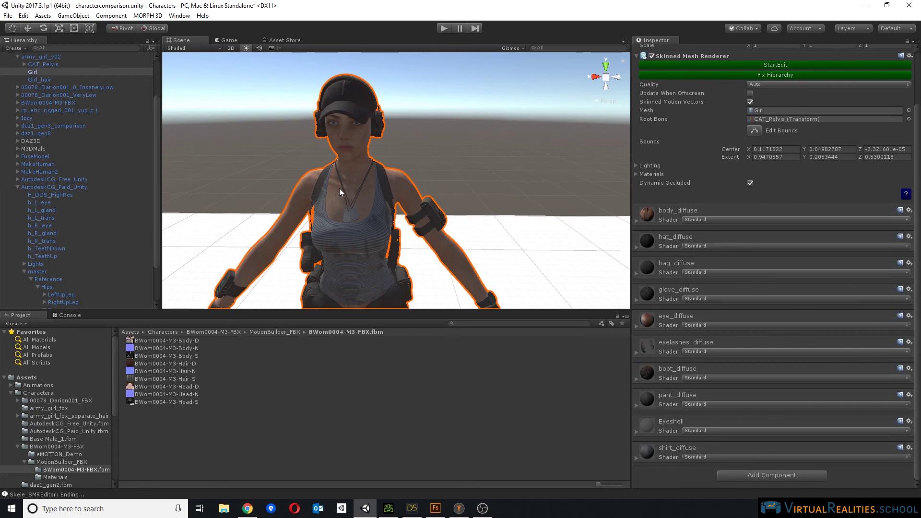
{"action": "middle_click_drag", "start_coordinate": [339, 182], "coordinate": [428, 146]}
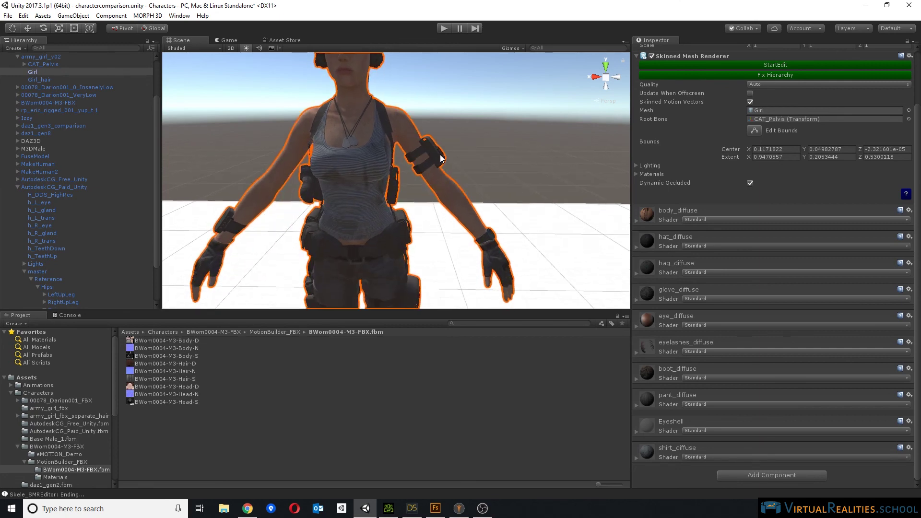
{"action": "scroll", "coordinate": [441, 159], "scroll_direction": "down", "scroll_amount": 5}
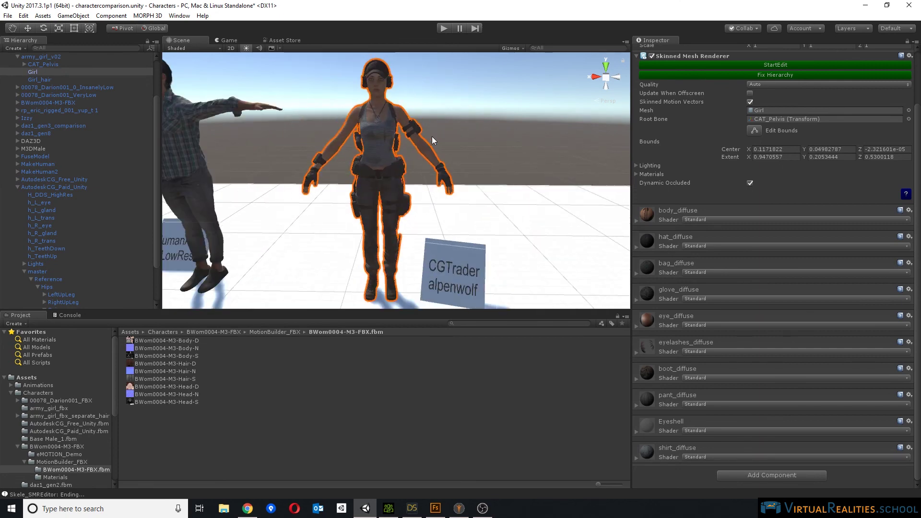
{"action": "scroll", "coordinate": [704, 114], "scroll_direction": "up", "scroll_amount": 3}
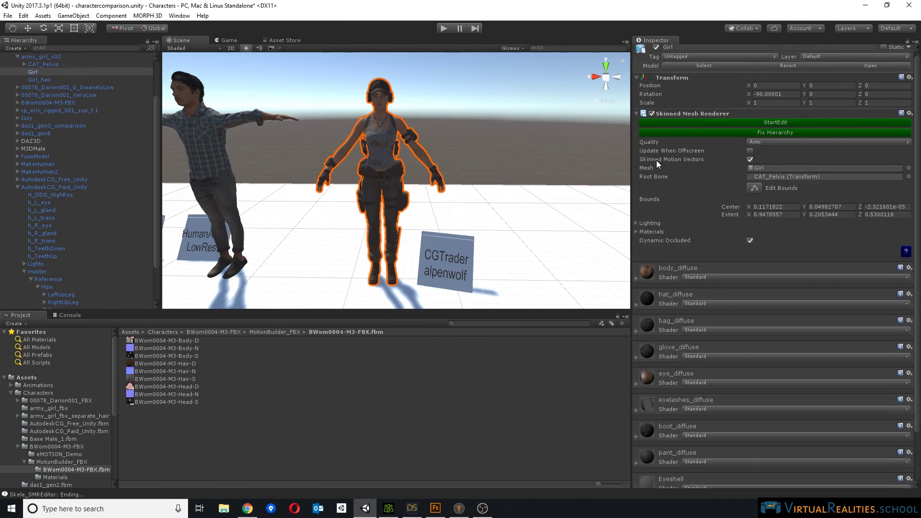
Start skeleton editing on the Girl mesh and slightly rotate the CAT_L_Thigh_1 bone.
{"action": "left_click", "coordinate": [761, 125]}
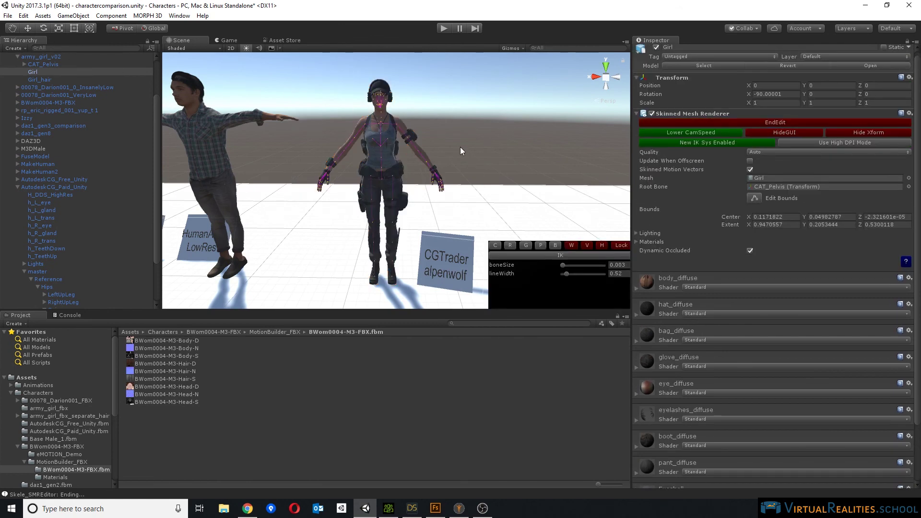
{"action": "scroll", "coordinate": [470, 145], "scroll_direction": "up", "scroll_amount": 5}
{"action": "scroll", "coordinate": [403, 173], "scroll_direction": "down", "scroll_amount": 5}
{"action": "left_click", "coordinate": [393, 173]}
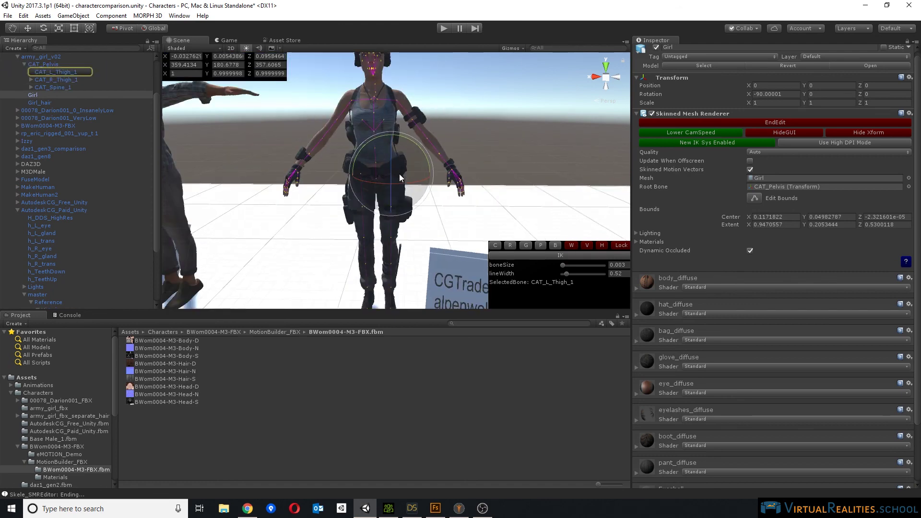
{"action": "left_click_drag", "start_coordinate": [422, 153], "coordinate": [421, 156]}
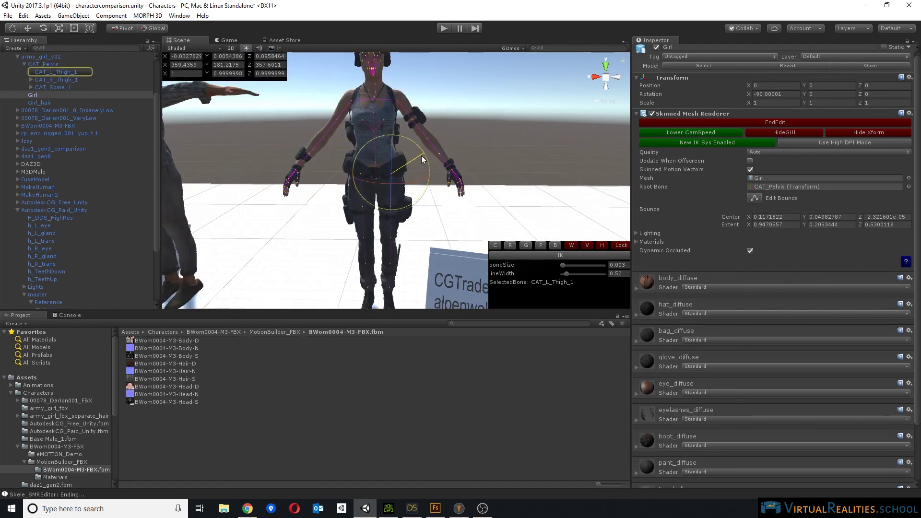
Select the CAT_Jaw bone on the army girl's head in side view and test its rotation.
{"action": "middle_click_drag", "start_coordinate": [443, 113], "coordinate": [417, 158]}
{"action": "scroll", "coordinate": [418, 158], "scroll_direction": "up", "scroll_amount": 6}
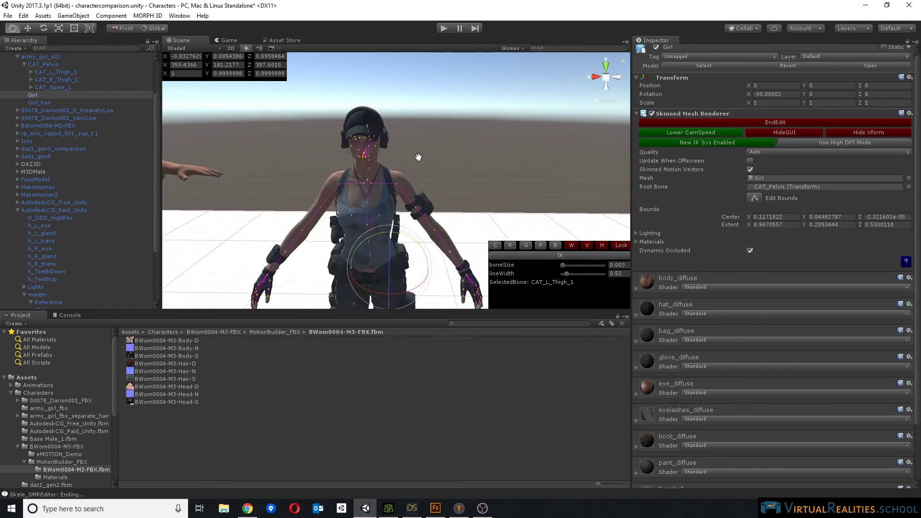
{"action": "left_click_drag", "start_coordinate": [408, 154], "coordinate": [425, 125], "text": "alt"}
{"action": "left_click", "coordinate": [418, 175]}
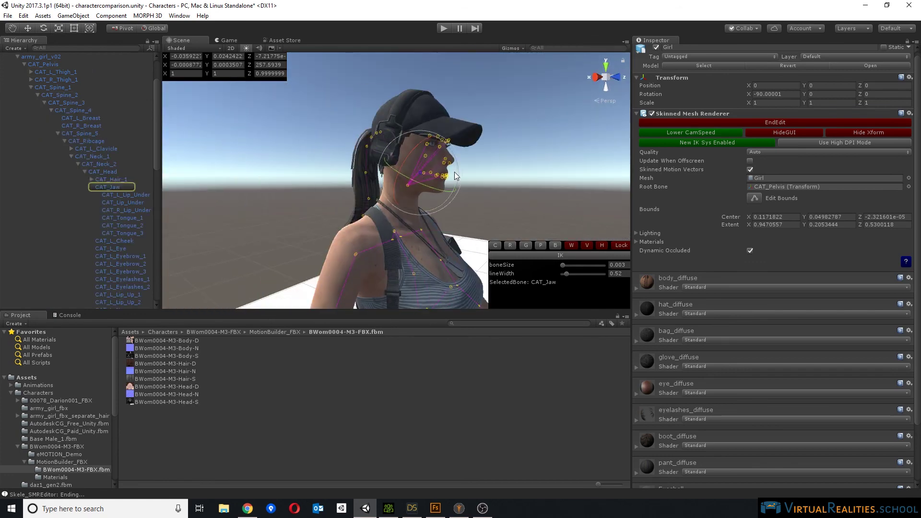
{"action": "left_click_drag", "start_coordinate": [461, 185], "coordinate": [429, 168]}
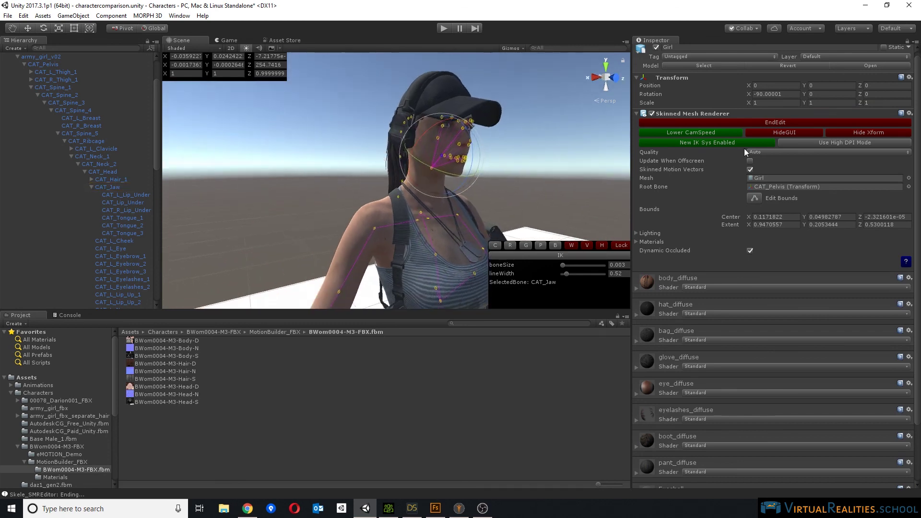
End skeleton editing on the Girl mesh and collapse the CAT_Pelvis bone hierarchy.
{"action": "left_click", "coordinate": [761, 122]}
{"action": "left_click_drag", "start_coordinate": [543, 150], "coordinate": [443, 153], "text": "alt"}
{"action": "middle_click_drag", "start_coordinate": [451, 190], "coordinate": [321, 247]}
{"action": "scroll", "coordinate": [416, 182], "scroll_direction": "up", "scroll_amount": 5}
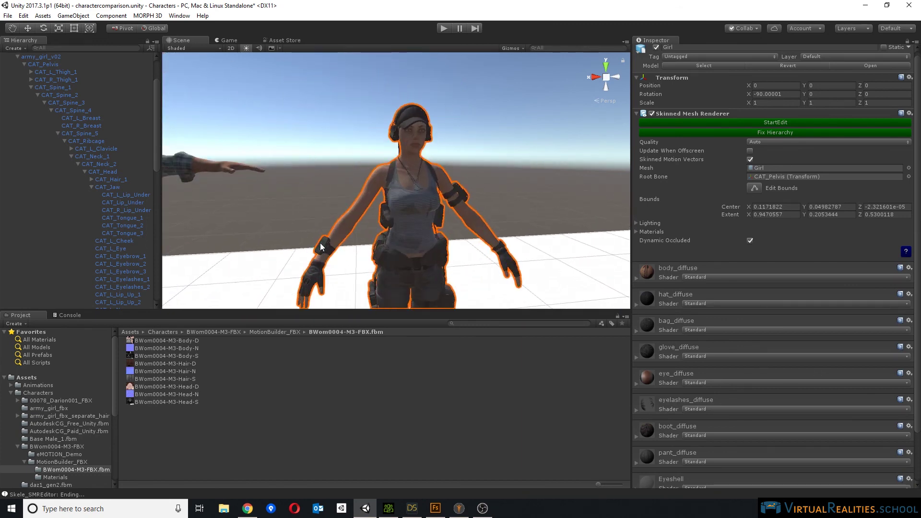
{"action": "scroll", "coordinate": [50, 94], "scroll_direction": "up", "scroll_amount": 3}
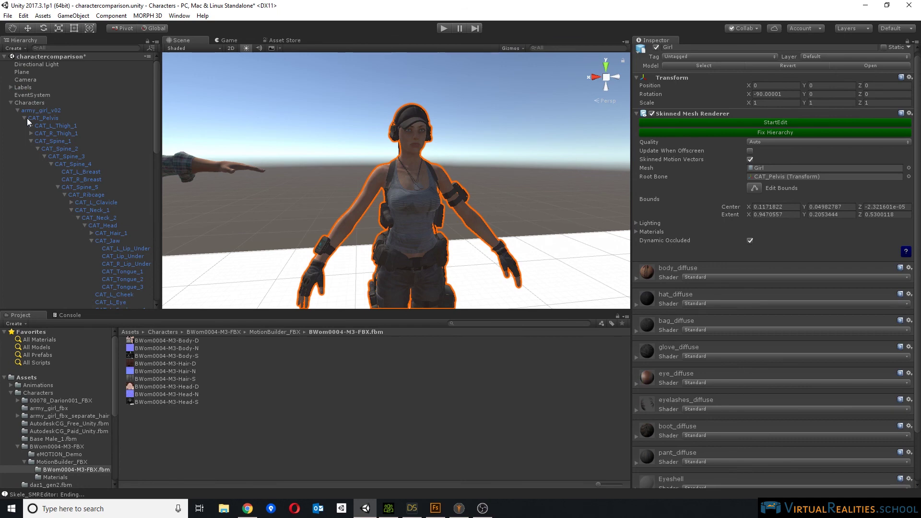
{"action": "left_click", "coordinate": [24, 118]}
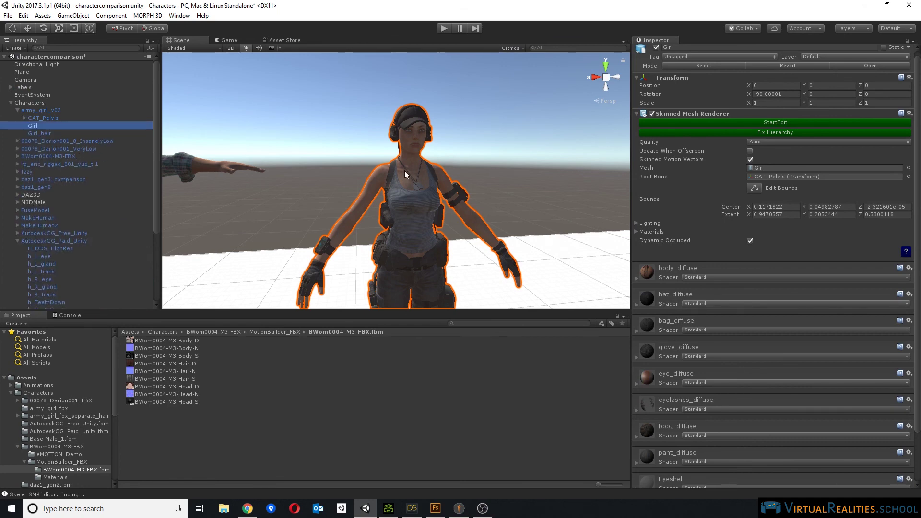
Select the whole army_girl_v02 character and examine its body, gear and proportions from the front and side.
{"action": "left_click", "coordinate": [324, 249]}
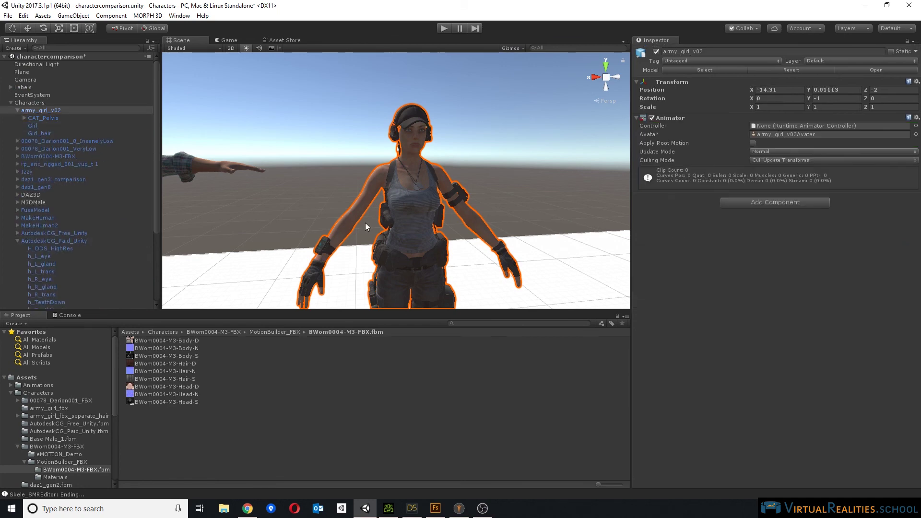
{"action": "middle_click_drag", "start_coordinate": [473, 199], "coordinate": [355, 122]}
{"action": "scroll", "coordinate": [438, 188], "scroll_direction": "up", "scroll_amount": 4}
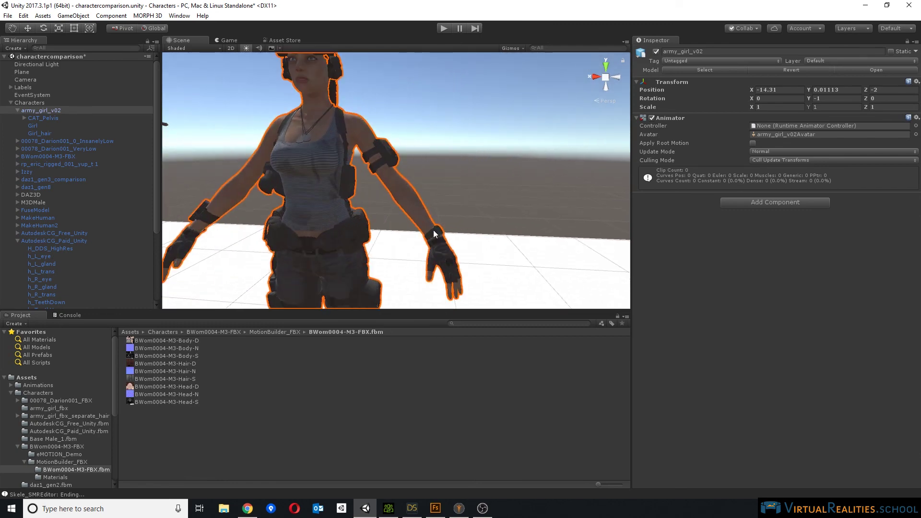
{"action": "scroll", "coordinate": [405, 168], "scroll_direction": "down", "scroll_amount": 5}
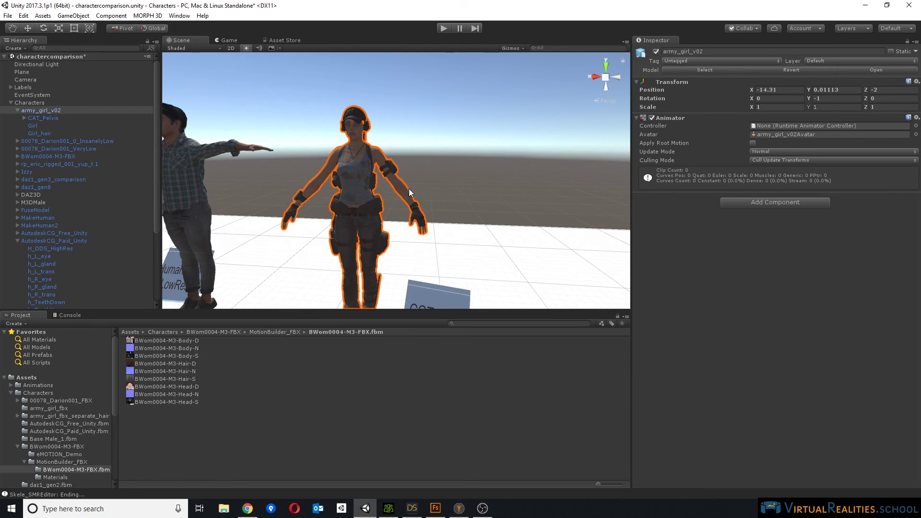
{"action": "scroll", "coordinate": [410, 187], "scroll_direction": "up", "scroll_amount": 5}
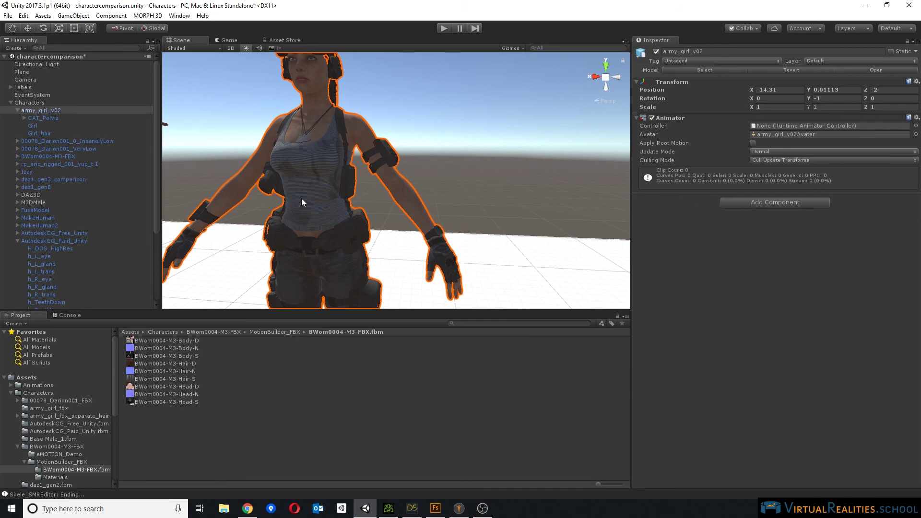
{"action": "scroll", "coordinate": [299, 197], "scroll_direction": "down", "scroll_amount": 5}
{"action": "middle_click_drag", "start_coordinate": [340, 159], "coordinate": [395, 132]}
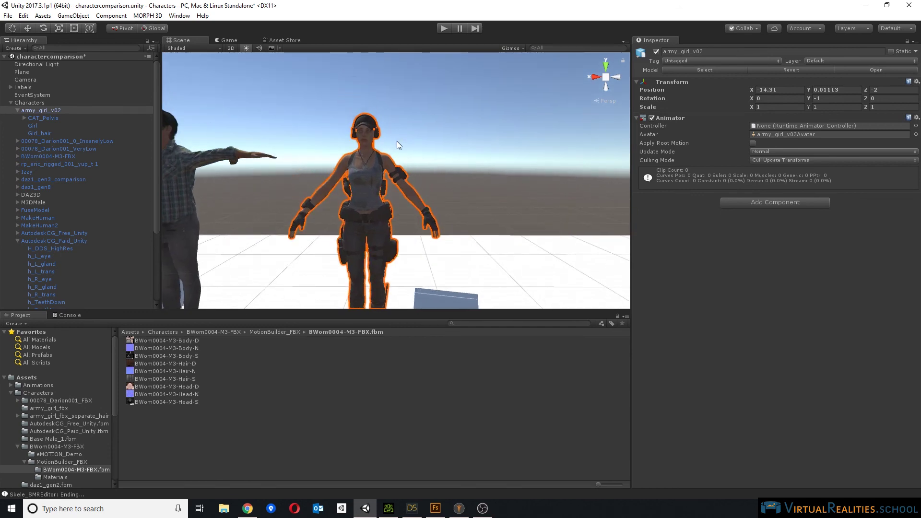
{"action": "scroll", "coordinate": [396, 141], "scroll_direction": "up", "scroll_amount": 2}
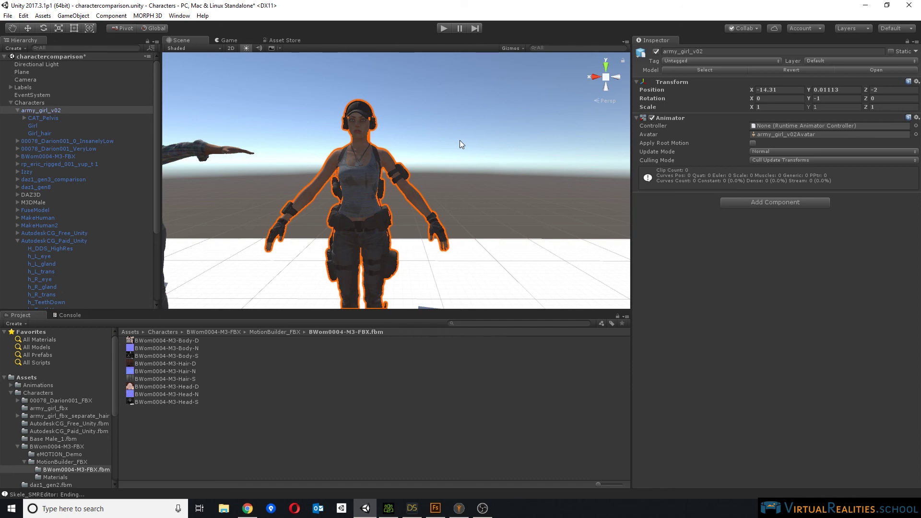
{"action": "key", "text": "alt"}
{"action": "left_click_drag", "start_coordinate": [403, 155], "coordinate": [337, 160], "text": "alt"}
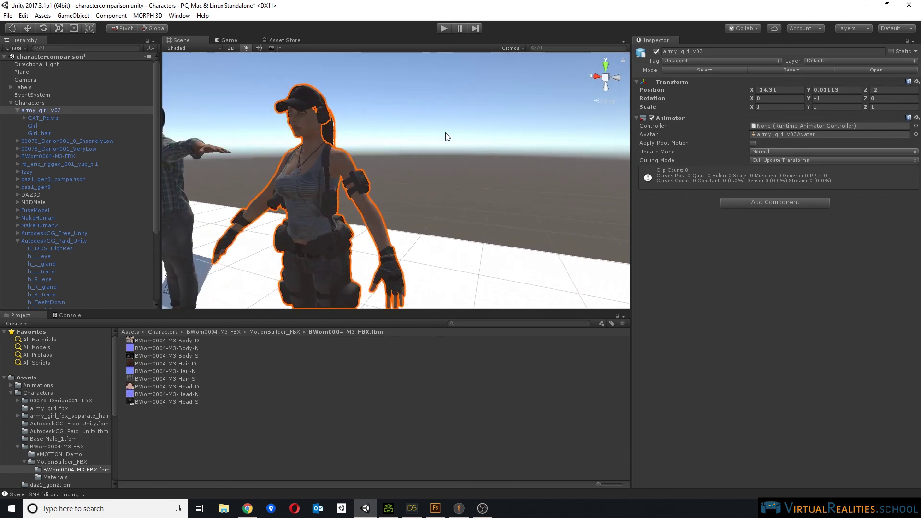
Bring the full lineup of compared characters into view and clear the selection.
{"action": "scroll", "coordinate": [315, 175], "scroll_direction": "down", "scroll_amount": 5}
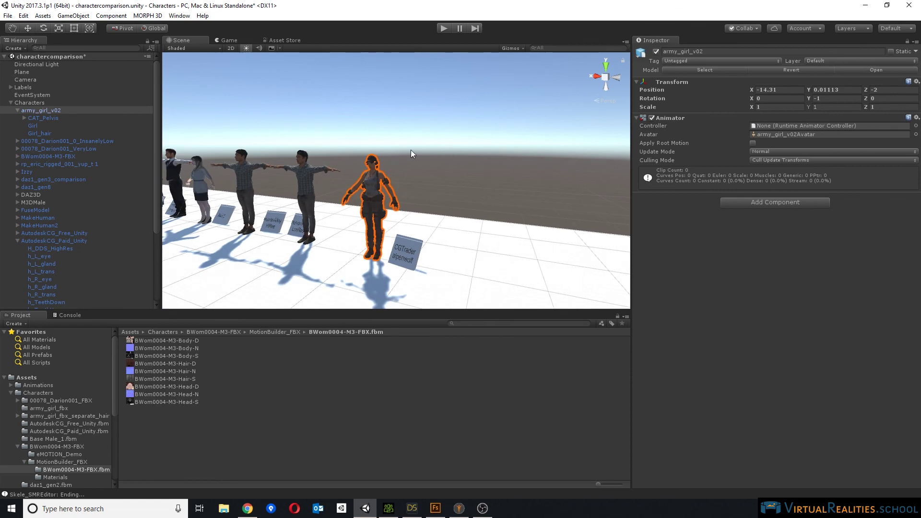
{"action": "left_click_drag", "start_coordinate": [411, 149], "coordinate": [547, 179], "text": "alt"}
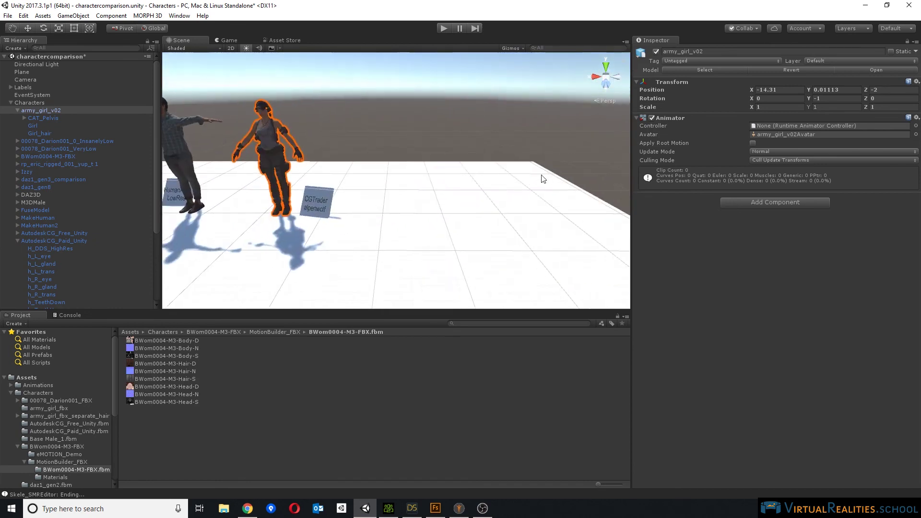
{"action": "scroll", "coordinate": [547, 179], "scroll_direction": "down", "scroll_amount": 10}
{"action": "left_click_drag", "start_coordinate": [439, 143], "coordinate": [404, 151], "text": "alt"}
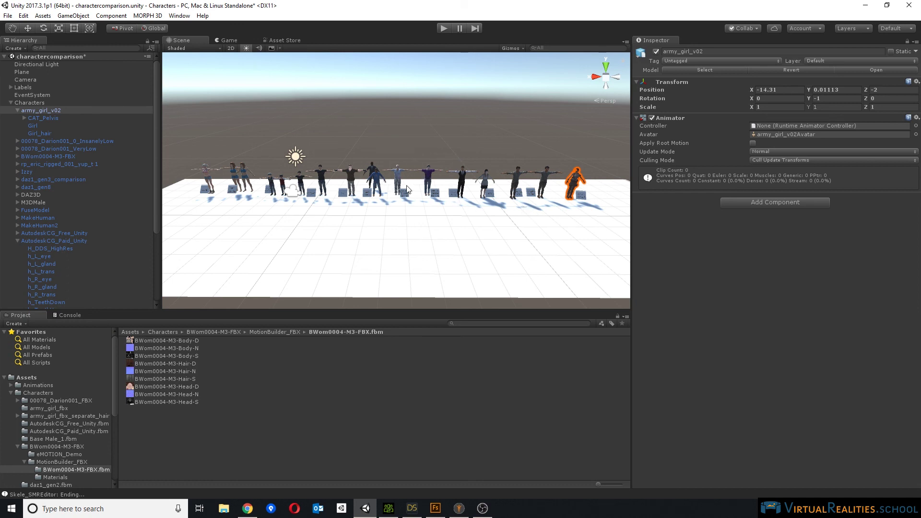
{"action": "right_click_drag", "start_coordinate": [408, 188], "coordinate": [375, 148]}
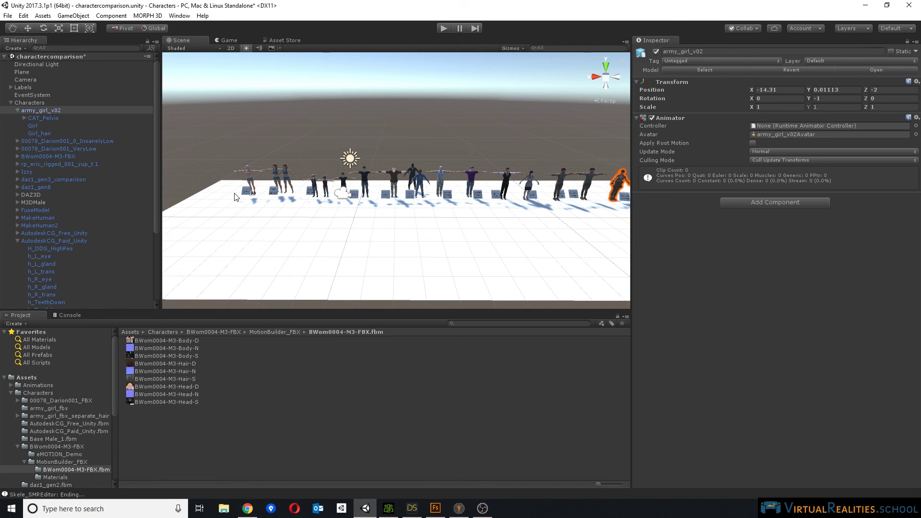
{"action": "middle_click_drag", "start_coordinate": [464, 131], "coordinate": [441, 133]}
{"action": "left_click", "coordinate": [434, 121]}
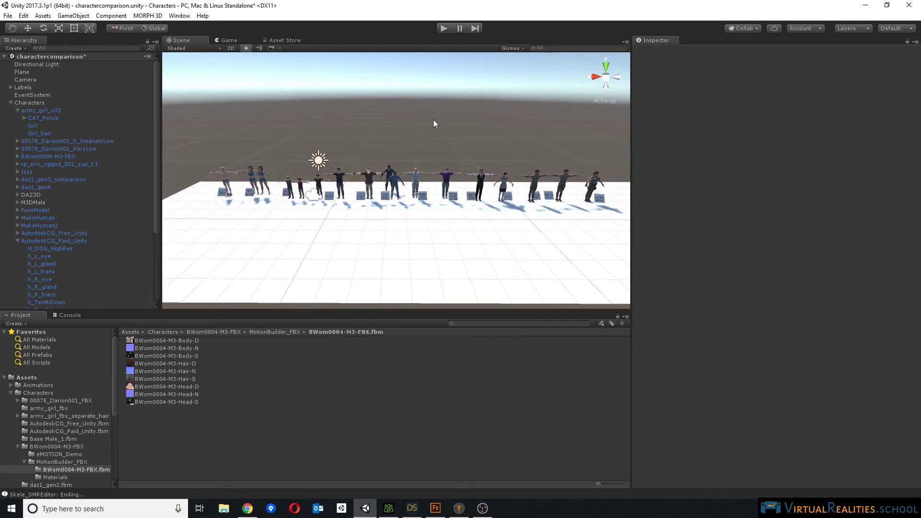